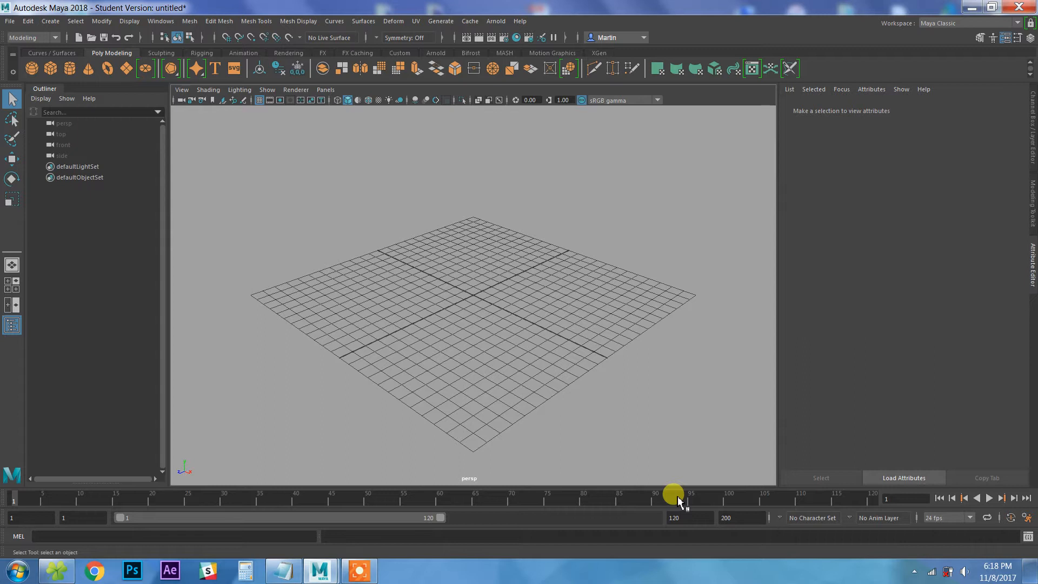
Step: Check the task list in Notepad, and view the landscape photo Beinn_Eighe_Ruadh-stac_Mor from the mattePaintingIMGs folder
click(285, 570)
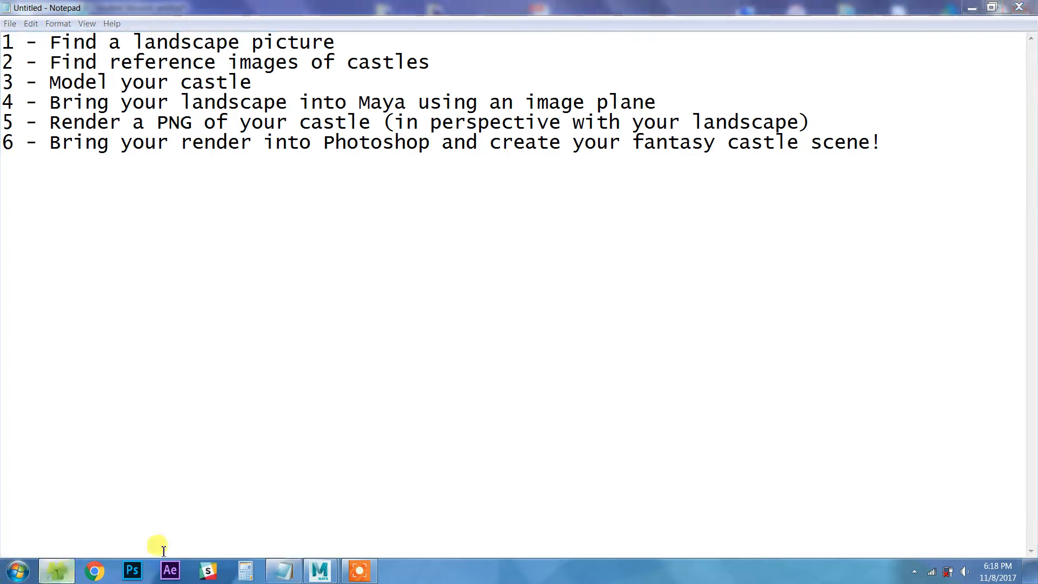
click(57, 570)
double_click(333, 130)
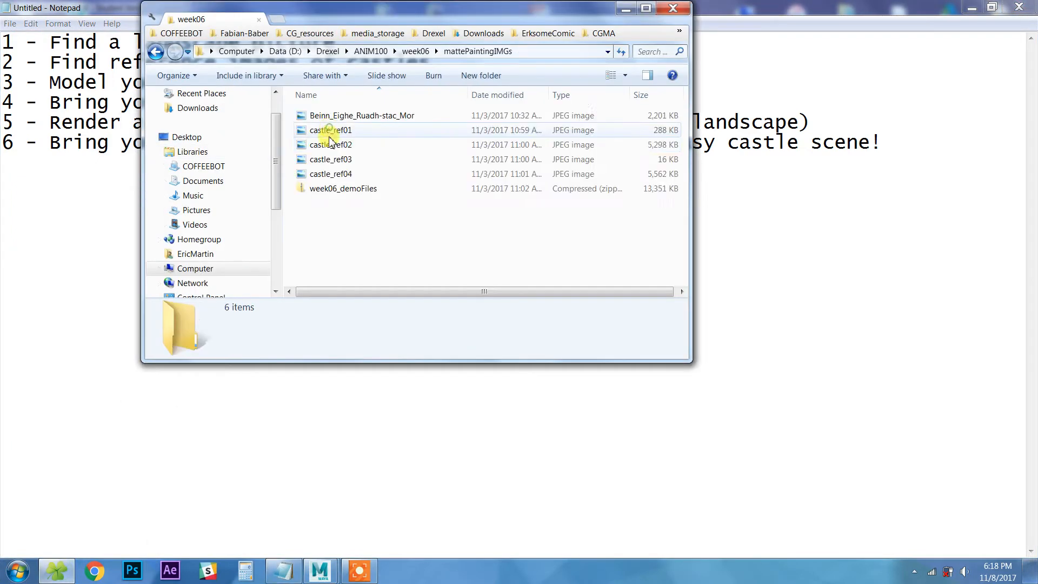
click(348, 115)
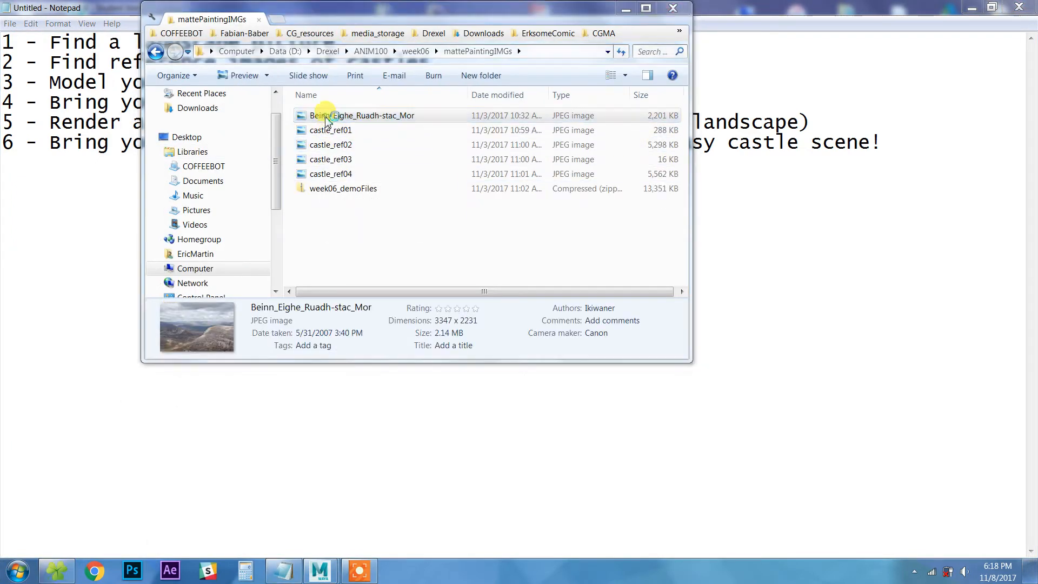
double_click(327, 116)
drag(514, 31, 922, 65)
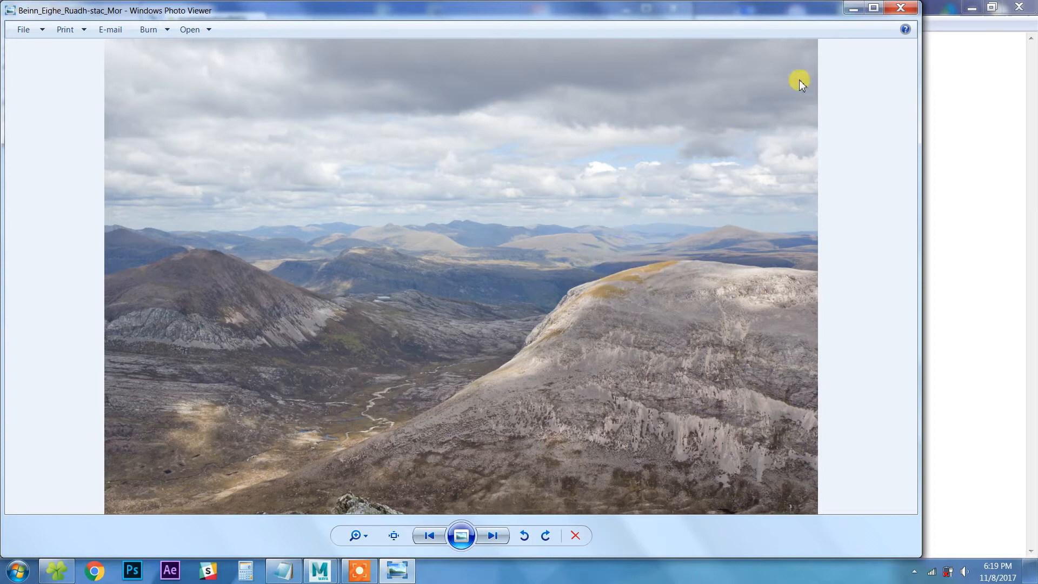
click(906, 9)
Step: Return to the Notepad task list and review its first item about finding a landscape picture
click(100, 216)
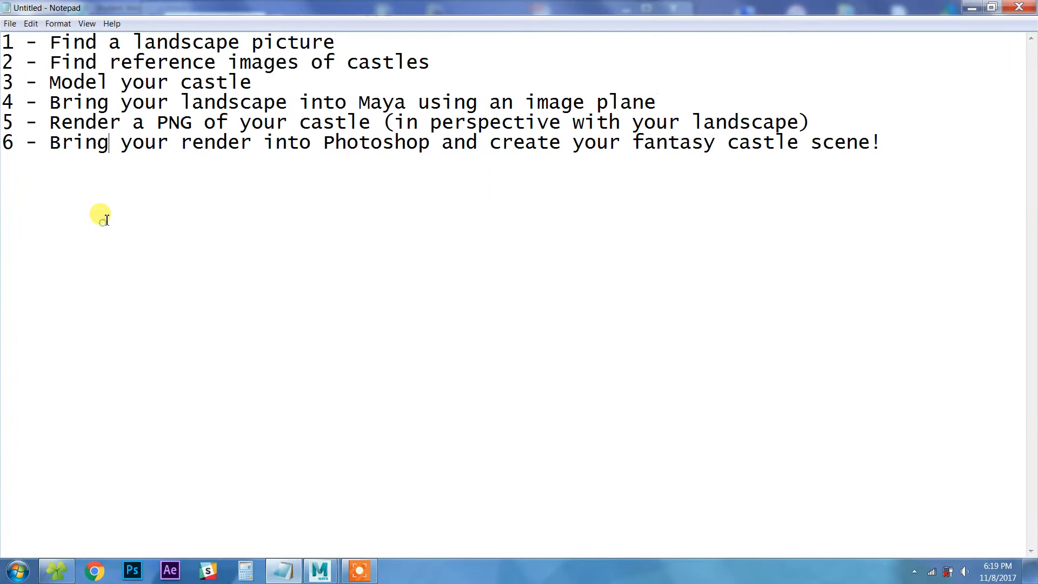
drag(54, 44, 323, 42)
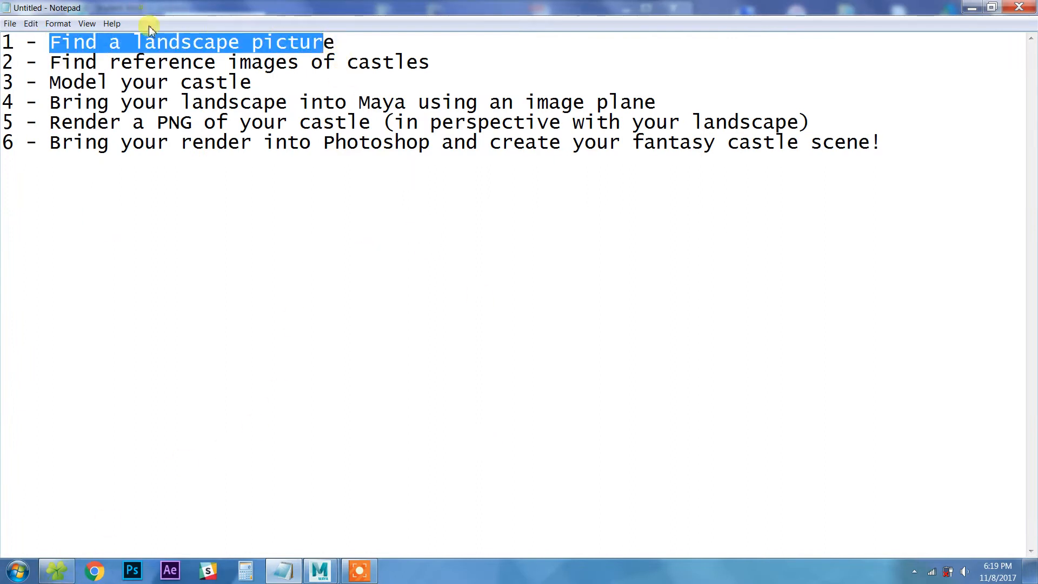
click(172, 108)
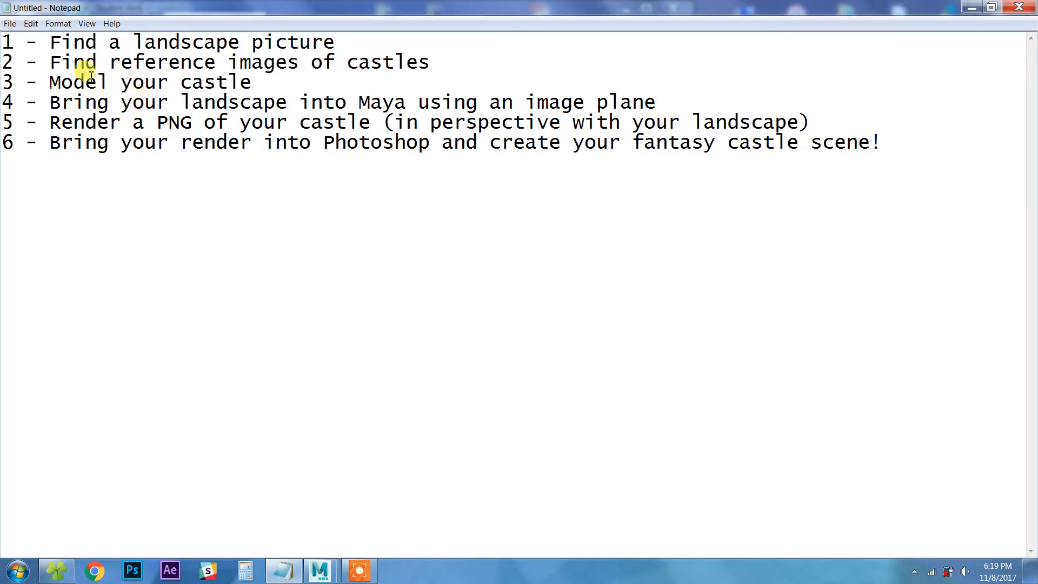
Step: View the castle reference photos in the mattePaintingIMGs folder, compare them with the landscape photo and close the viewer
click(57, 570)
click(333, 131)
double_click(334, 131)
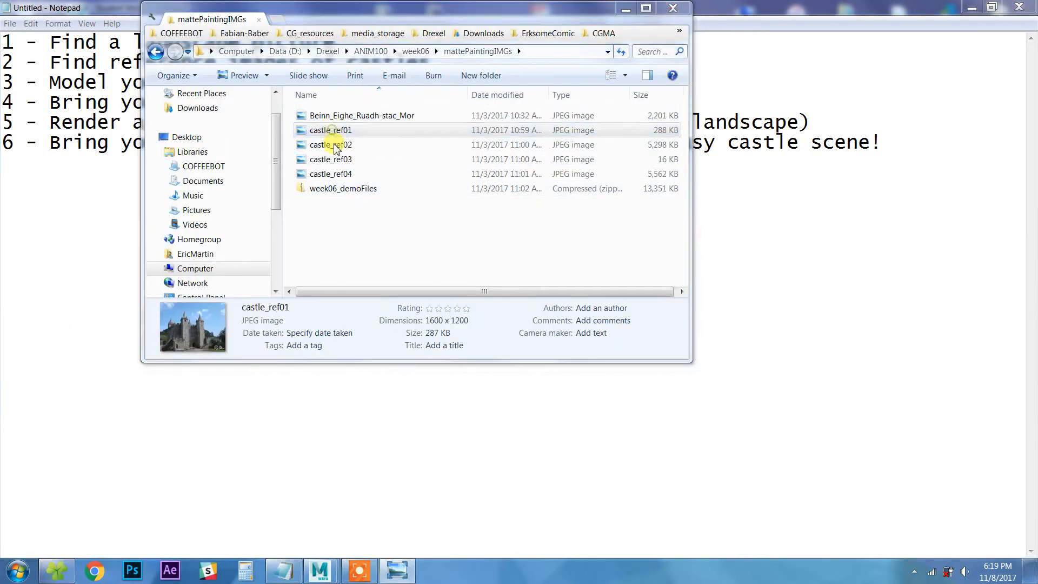
click(501, 538)
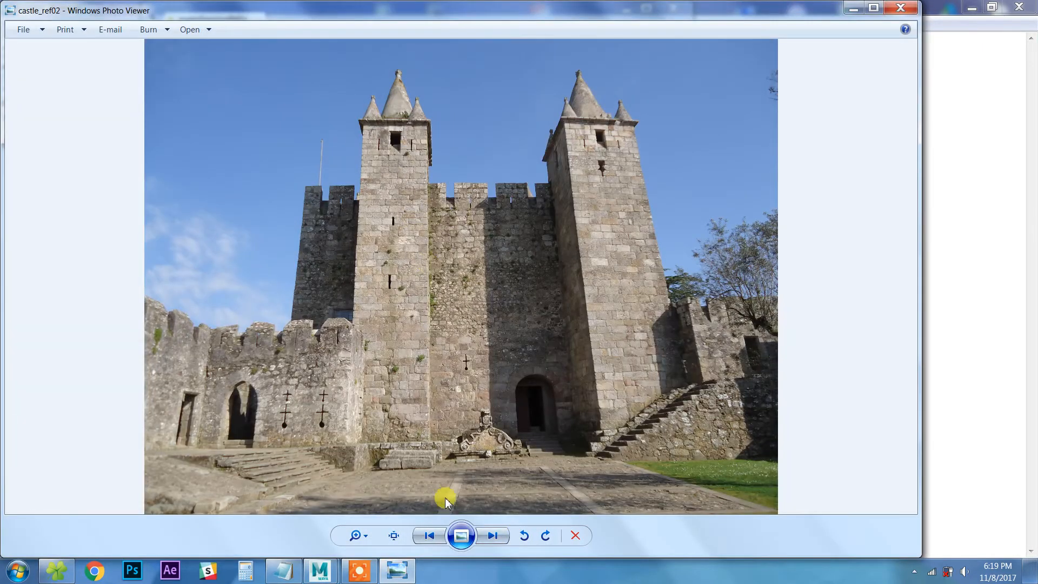
click(497, 538)
click(497, 540)
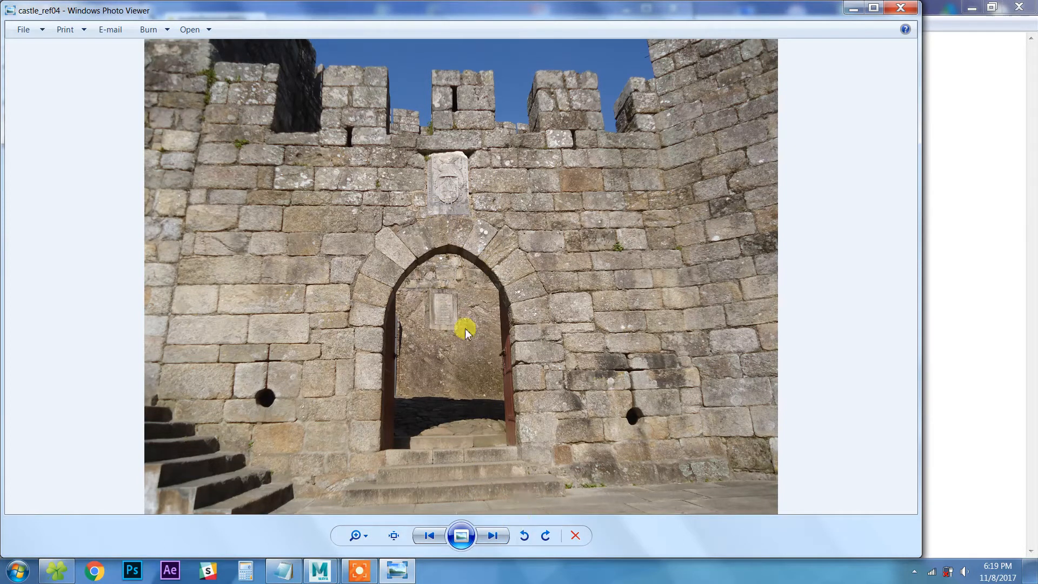
click(494, 536)
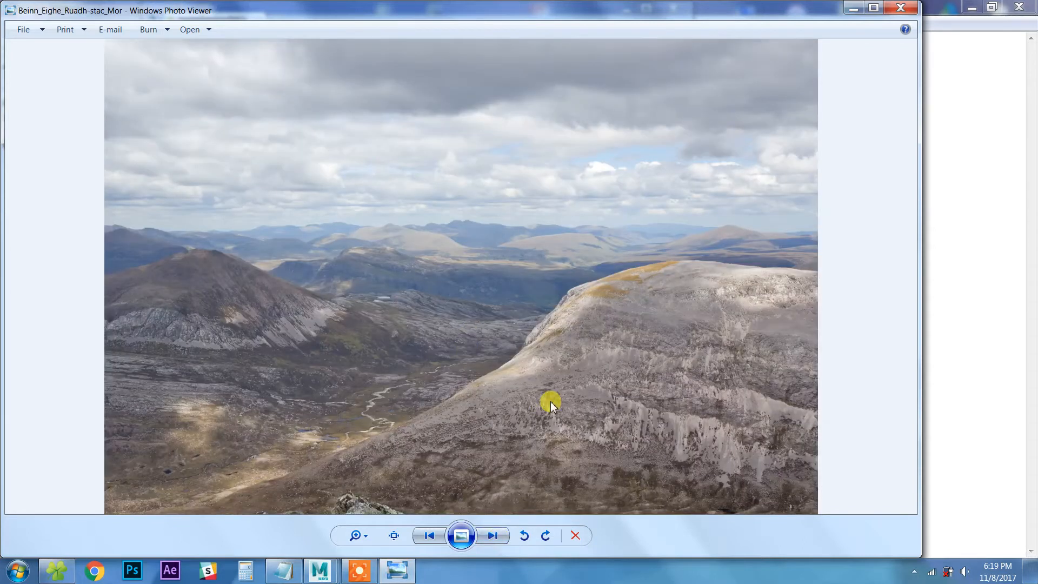
click(429, 538)
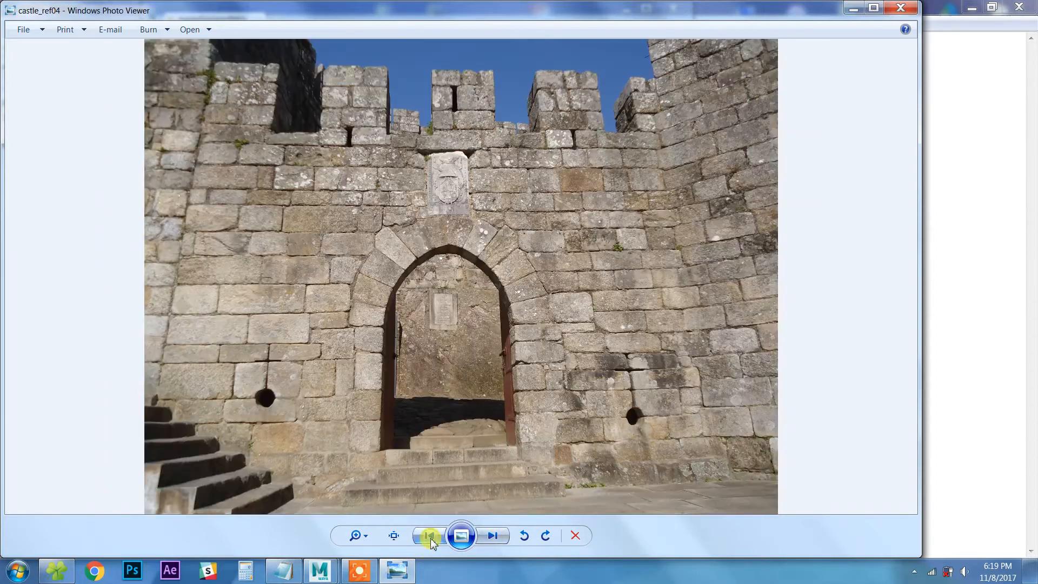
click(913, 9)
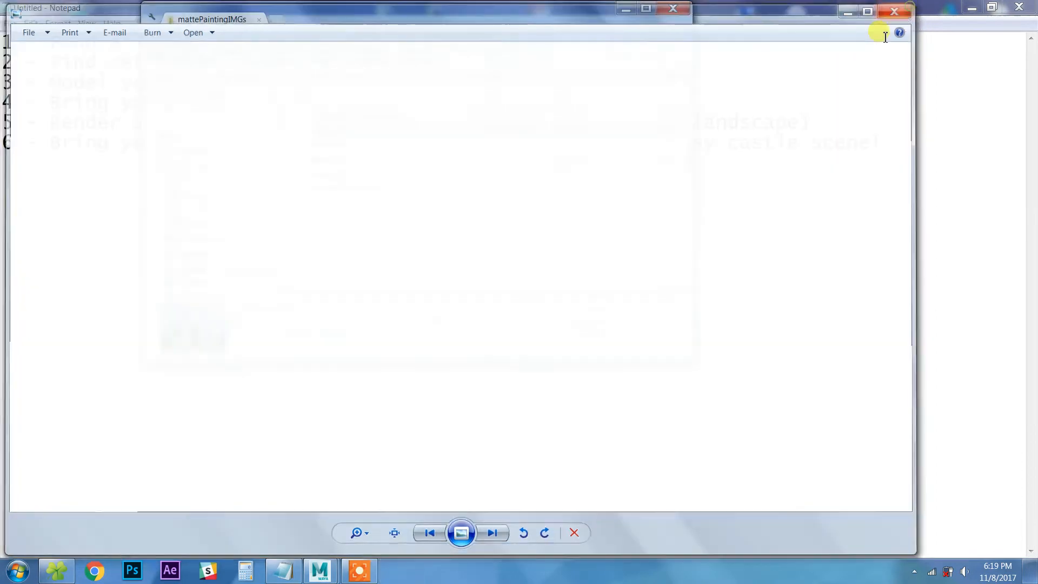
Step: Review the Notepad list items about modelling the castle and bringing the landscape into Maya with an image plane
click(38, 289)
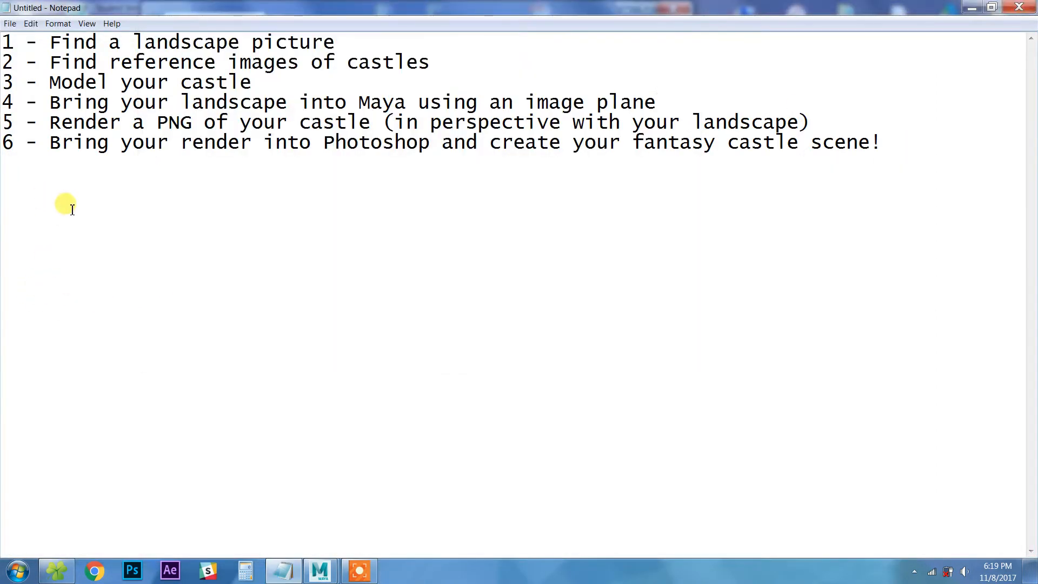
drag(49, 81, 246, 82)
click(259, 69)
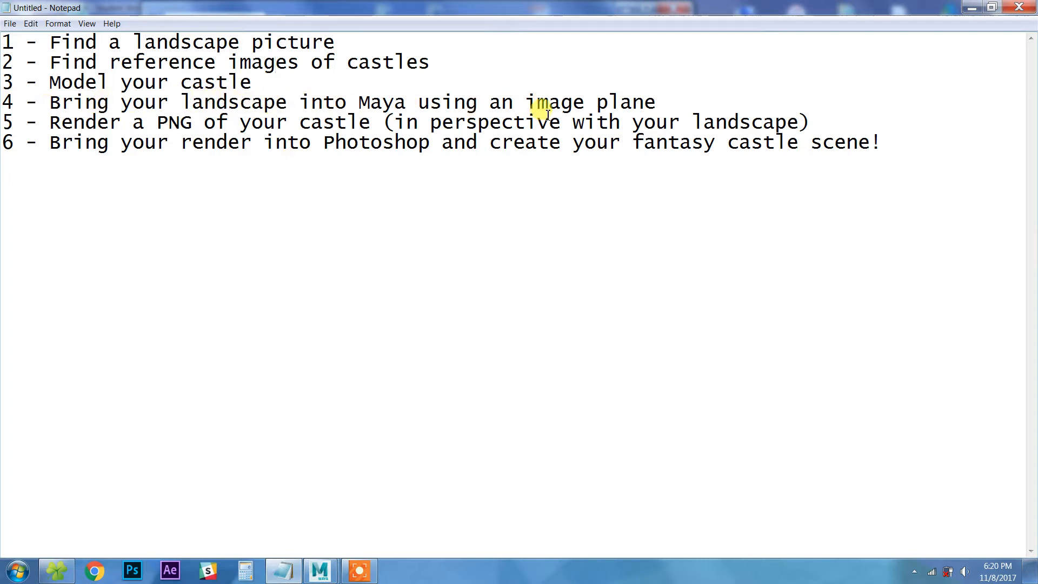
drag(526, 102, 670, 100)
click(645, 103)
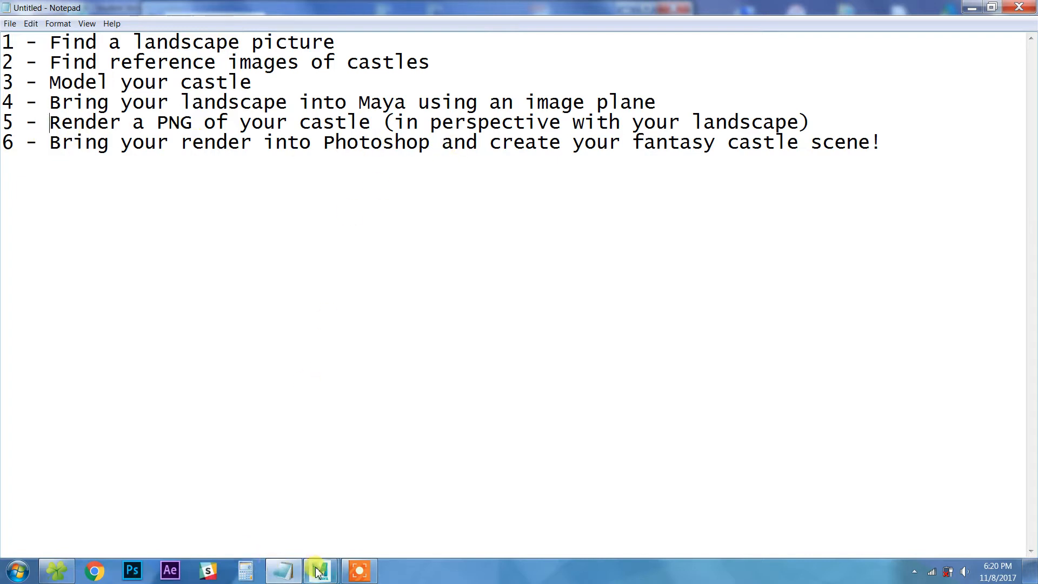
Step: Switch to Maya, start setting the project and browse to the folder D:\Drexel\ANIM100\week06
mouse_move(320, 573)
click(400, 508)
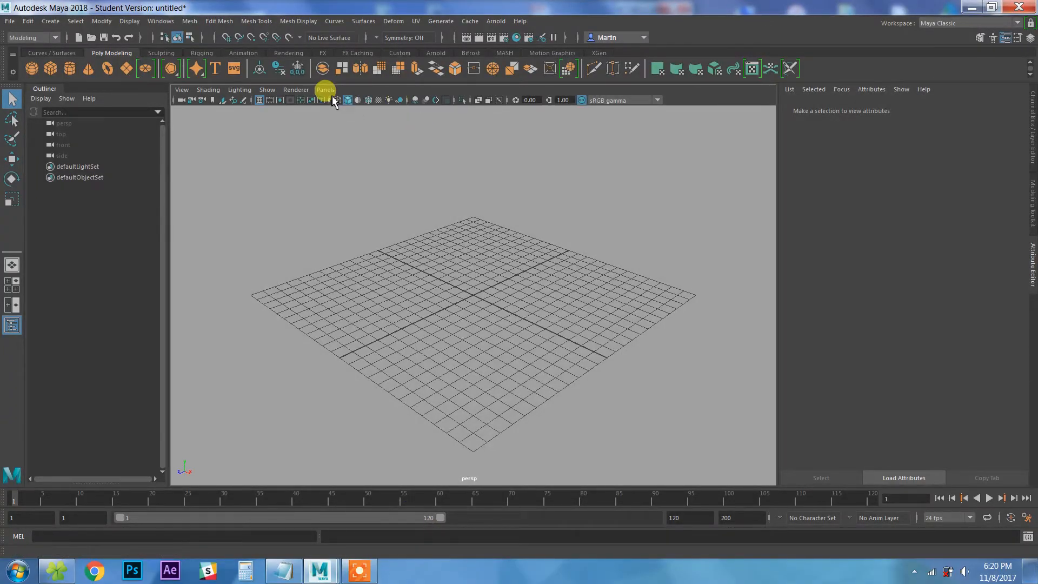
click(11, 21)
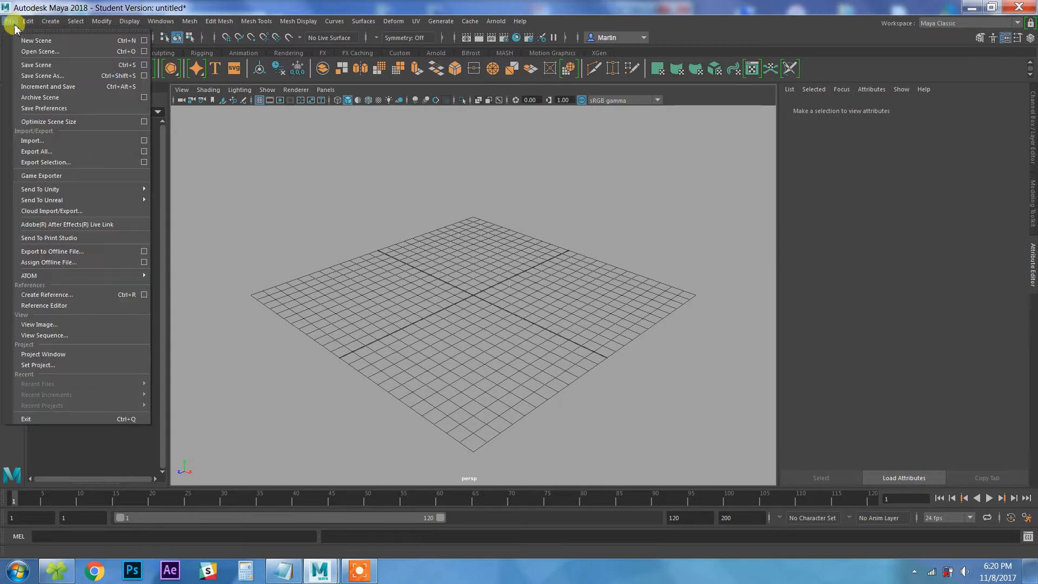
click(38, 366)
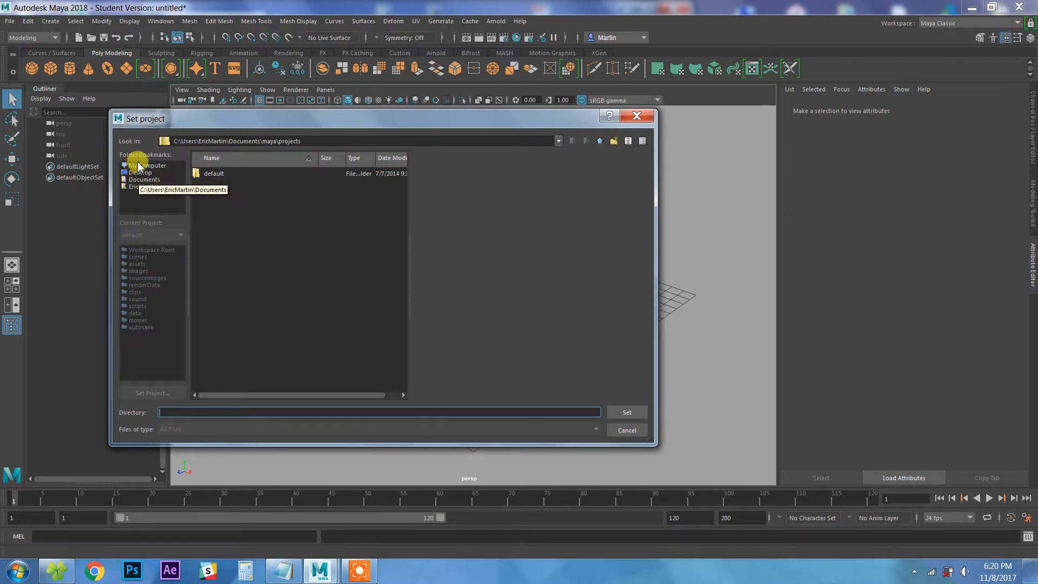
click(138, 165)
click(209, 174)
double_click(208, 174)
scroll(244, 306, down, 3)
double_click(212, 347)
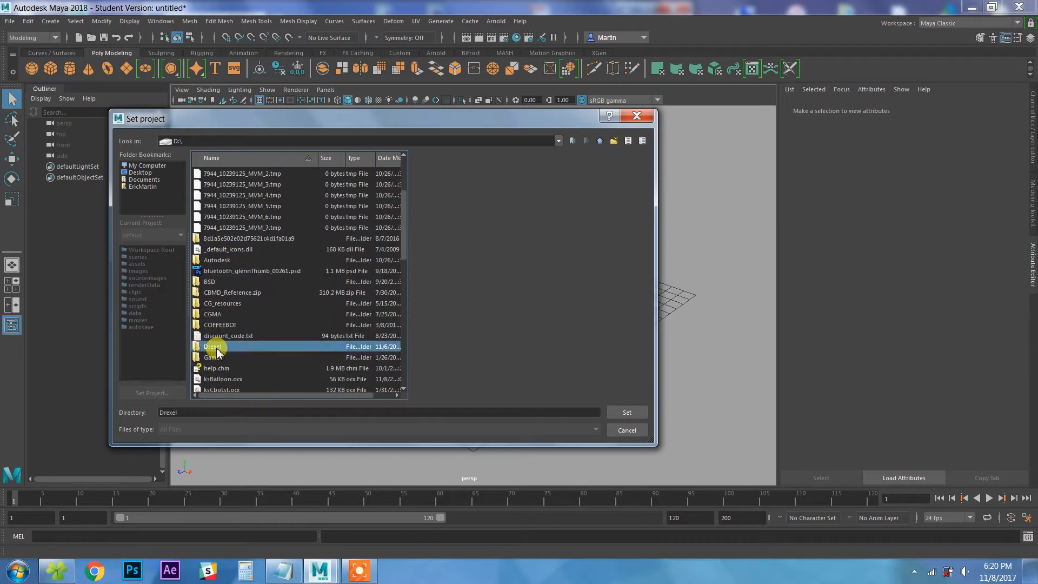
double_click(222, 173)
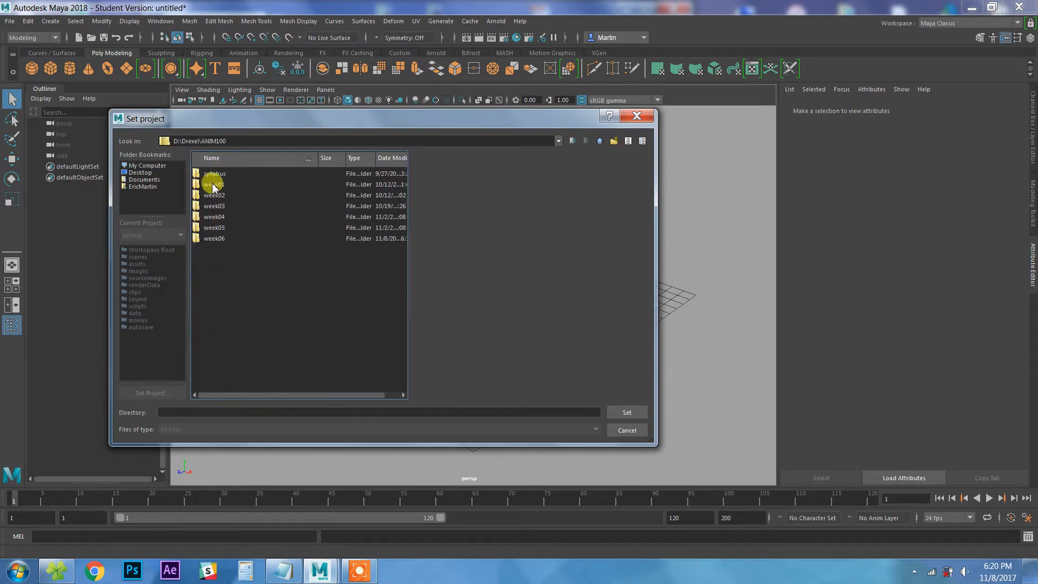
double_click(214, 238)
Step: Set Castle_Project as the project with a default workspace, and change the viewport background to the blue-to-black gradient
click(230, 175)
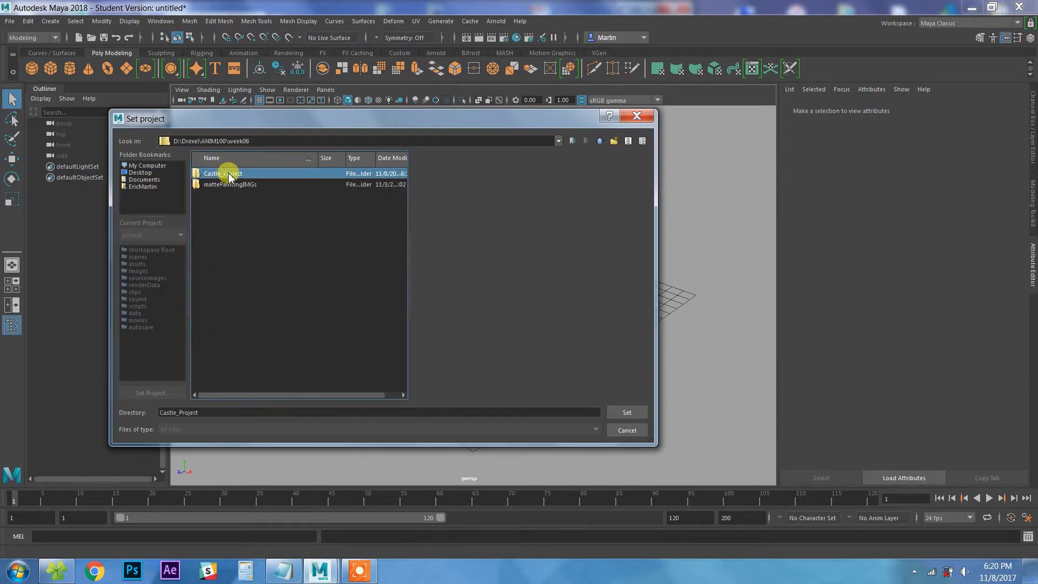
click(627, 412)
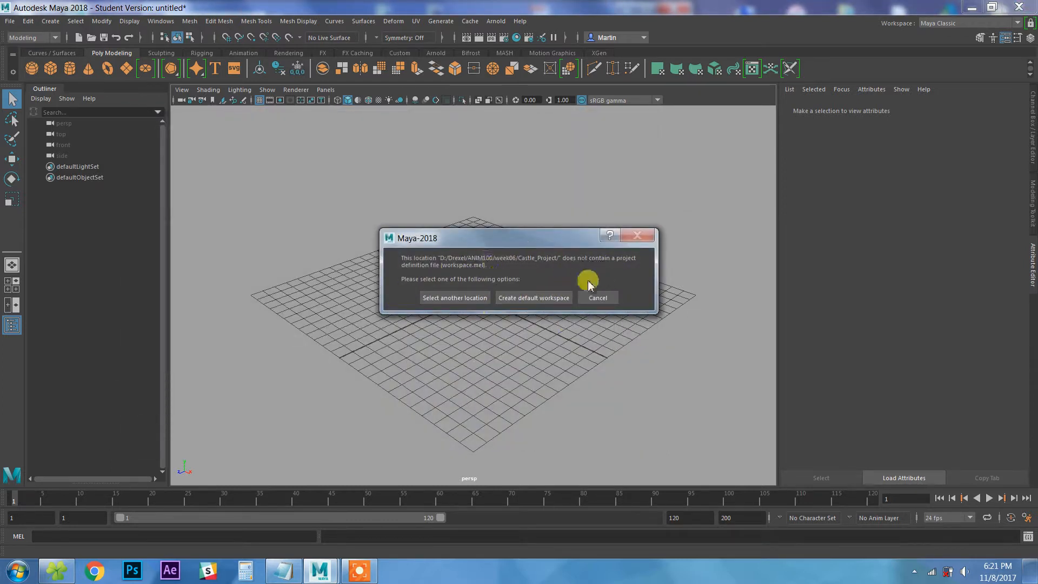
click(540, 298)
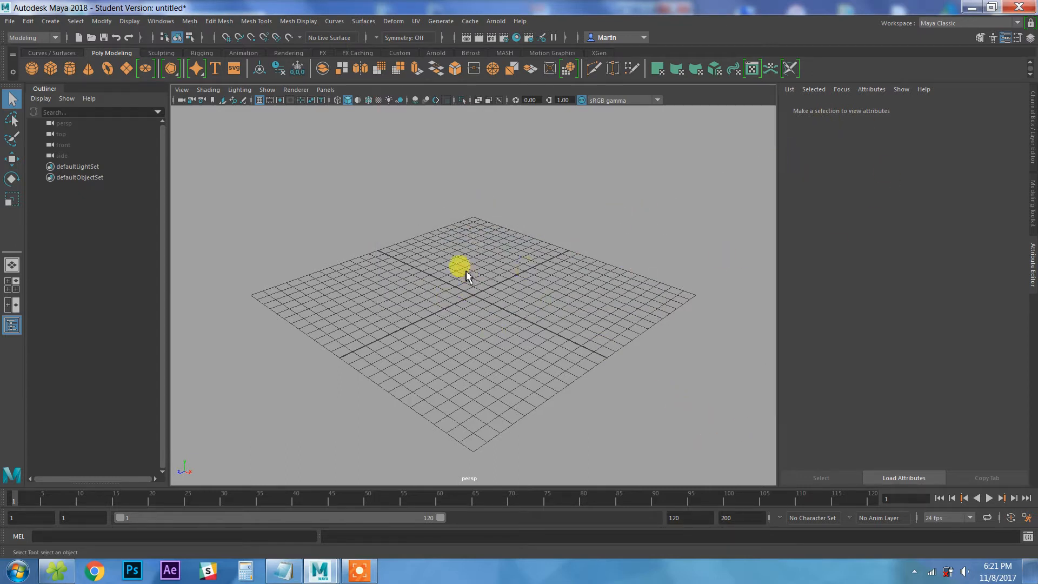
key(alt+b)
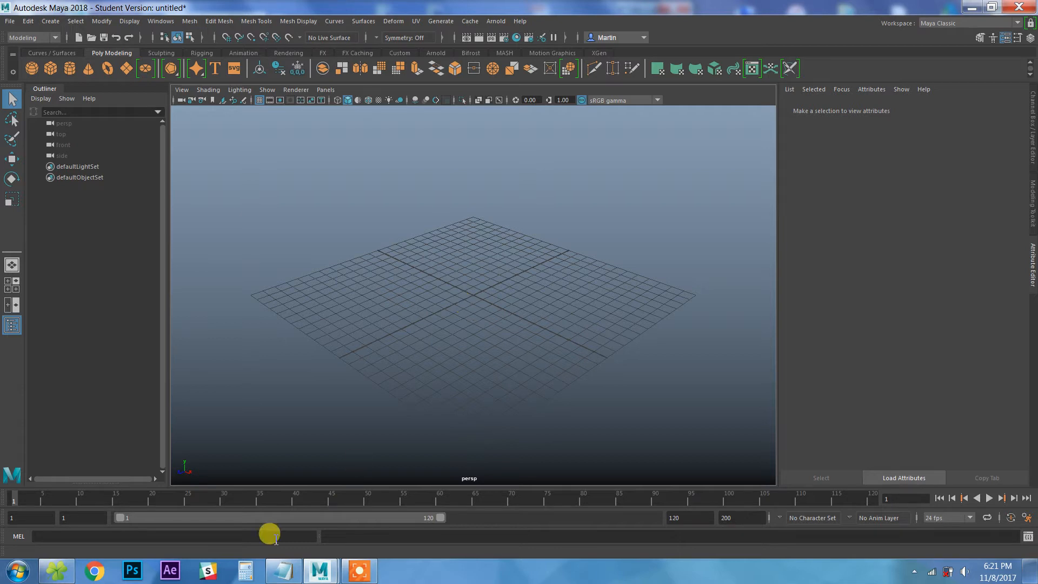
Step: Review the castle reference photos castle_ref01 to castle_ref04 from the mattePaintingIMGs folder and return to Maya
click(57, 570)
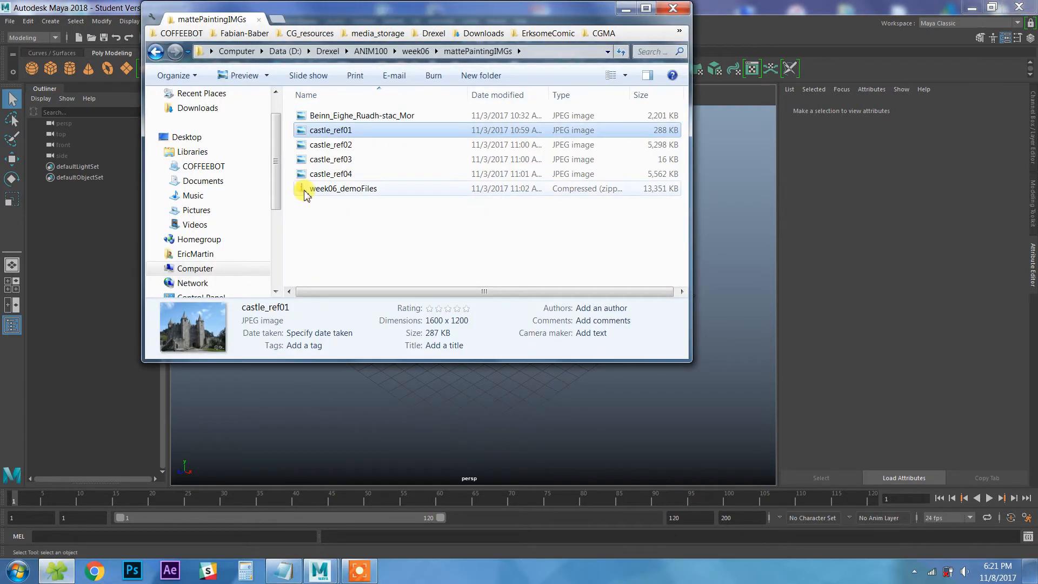
double_click(319, 131)
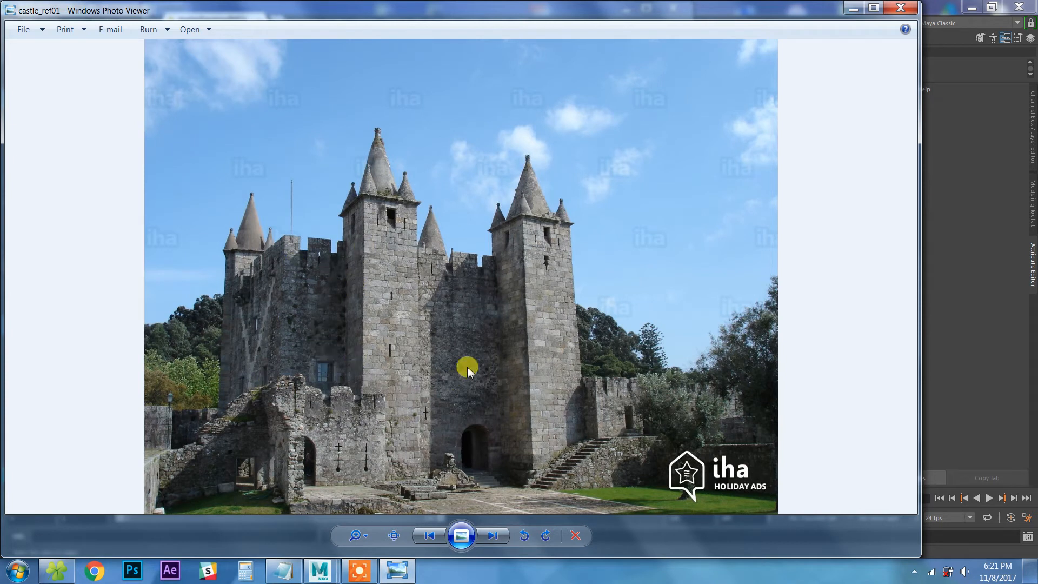
click(436, 538)
click(436, 538)
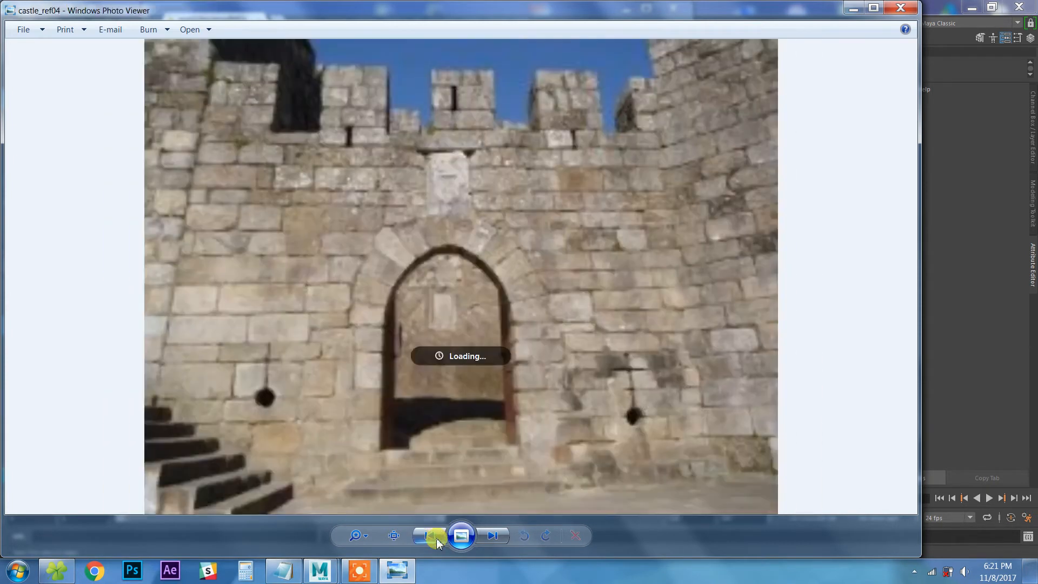
click(436, 538)
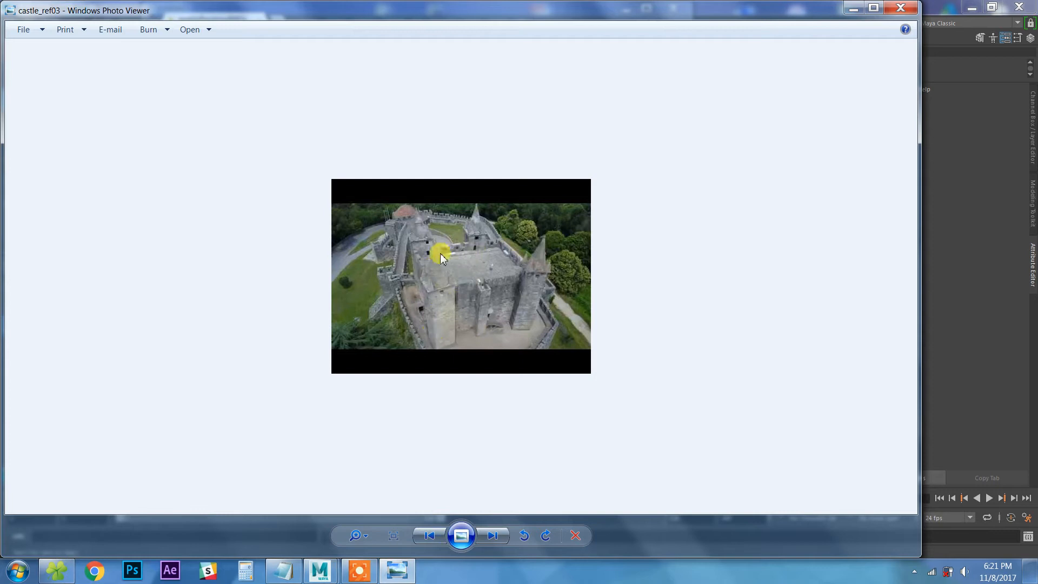
click(427, 536)
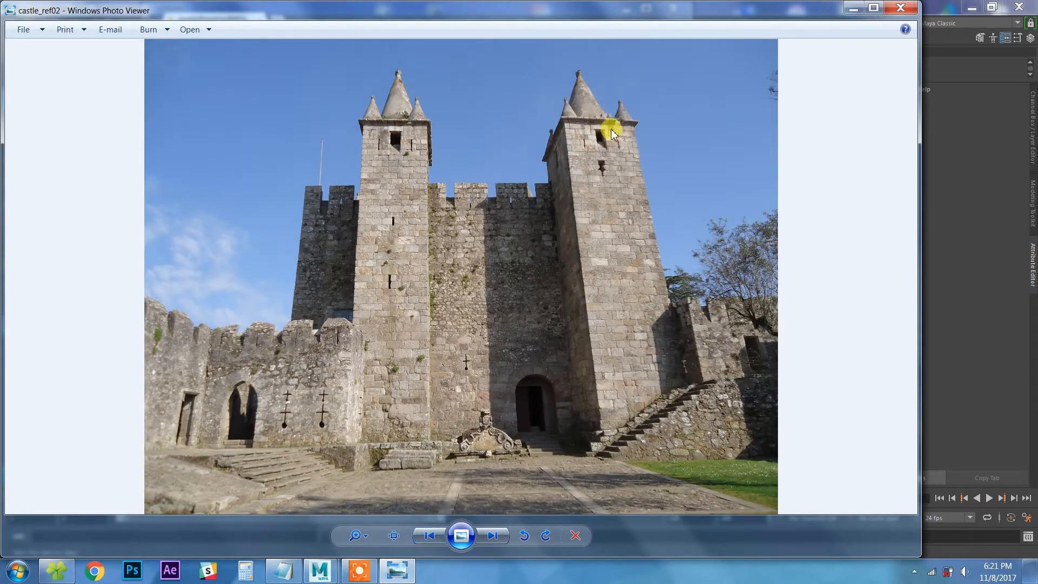
click(850, 10)
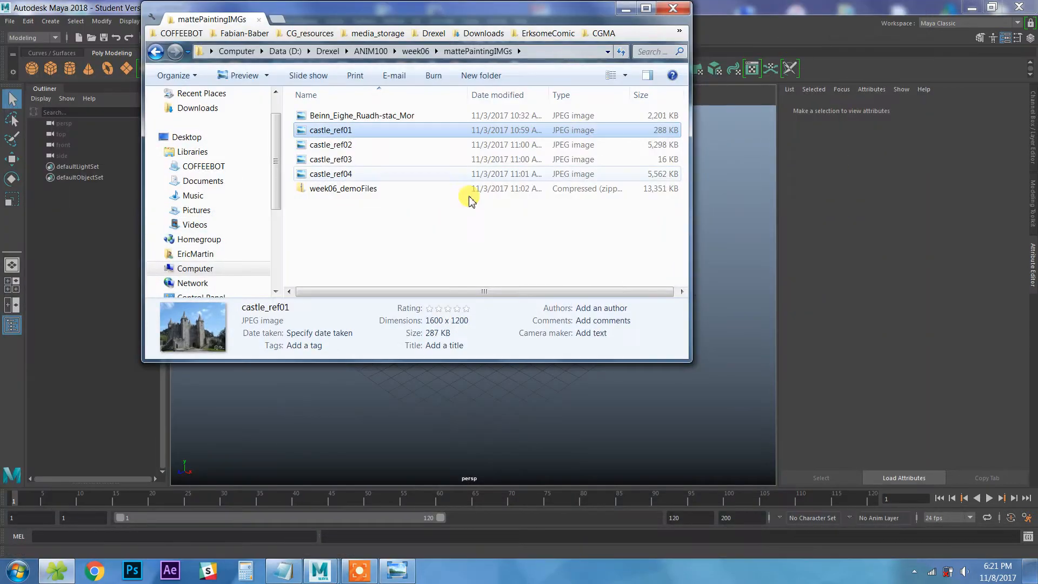
click(627, 9)
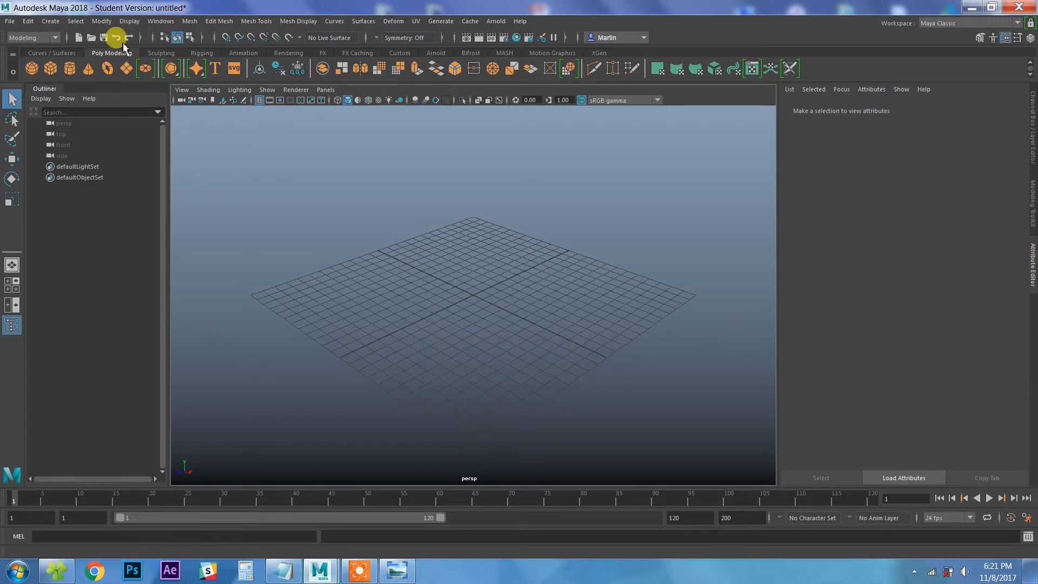
Step: Start saving the scene under a new name and create a folder named scenes inside Castle_Project
click(10, 22)
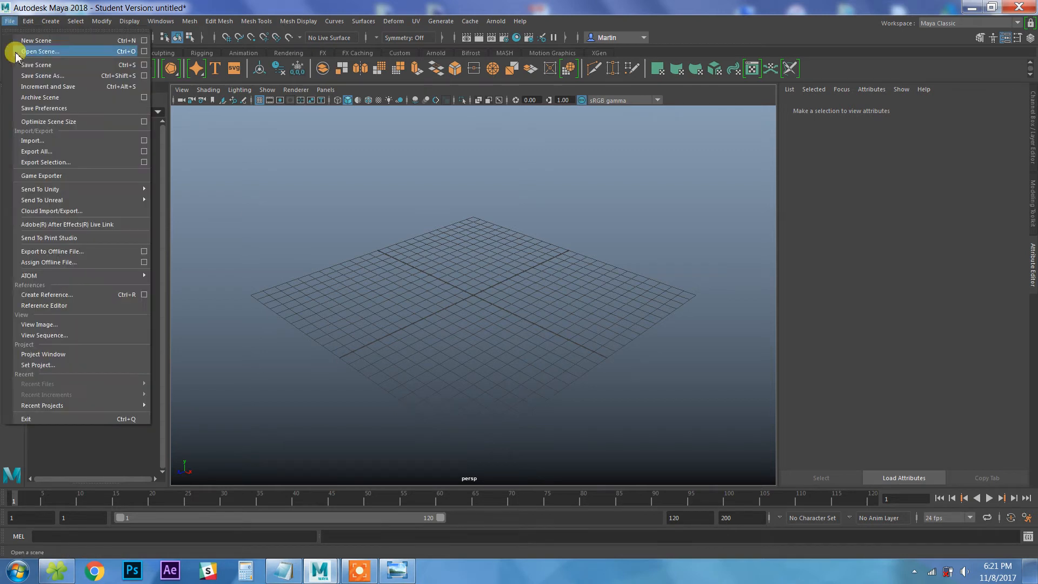
click(25, 77)
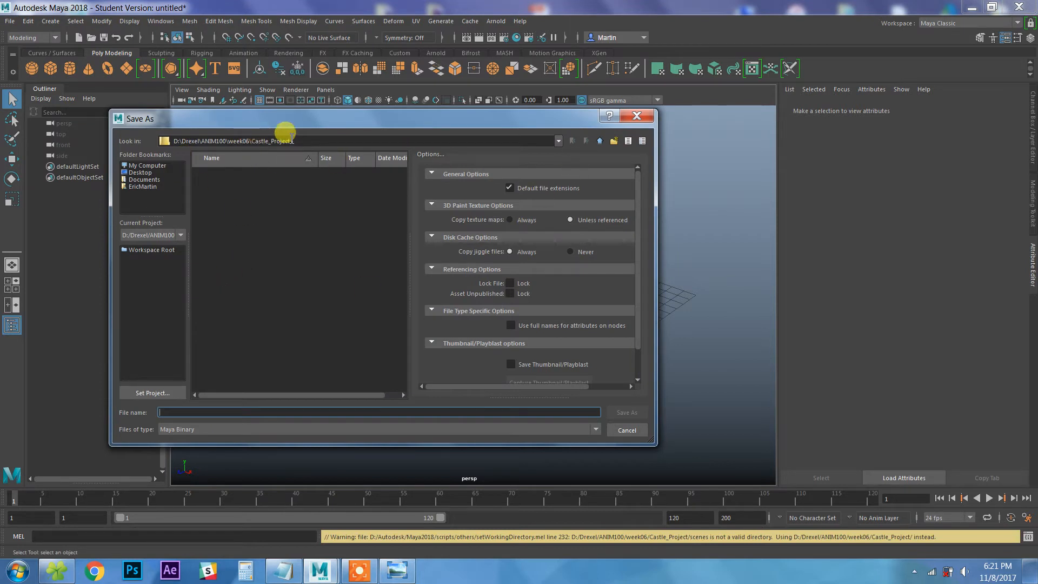
click(614, 141)
text(scenes)
key(Return)
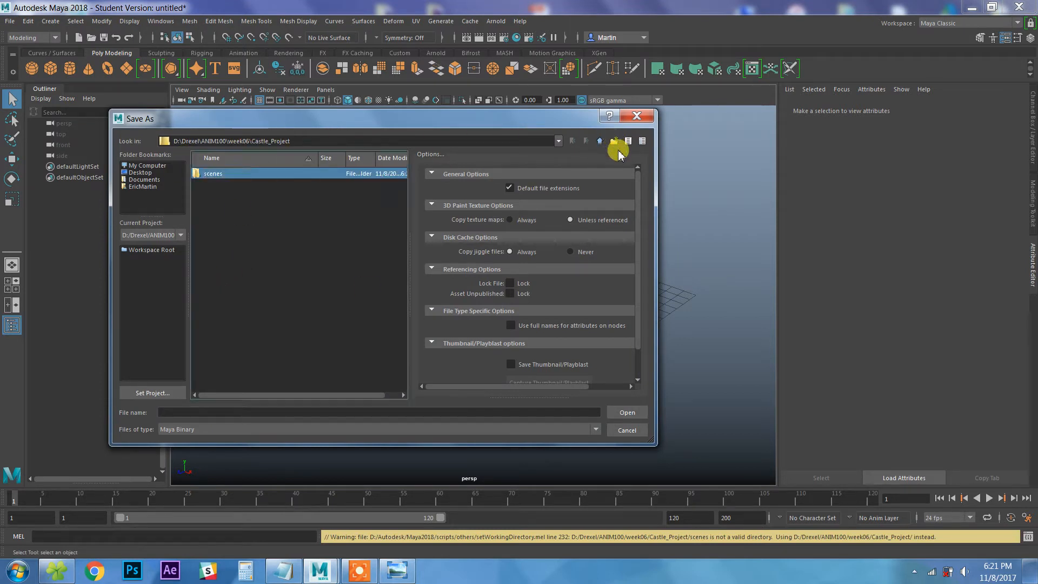
Step: Save the scene as castle_v01 in the scenes folder, accepting the student version notice
double_click(280, 176)
click(219, 412)
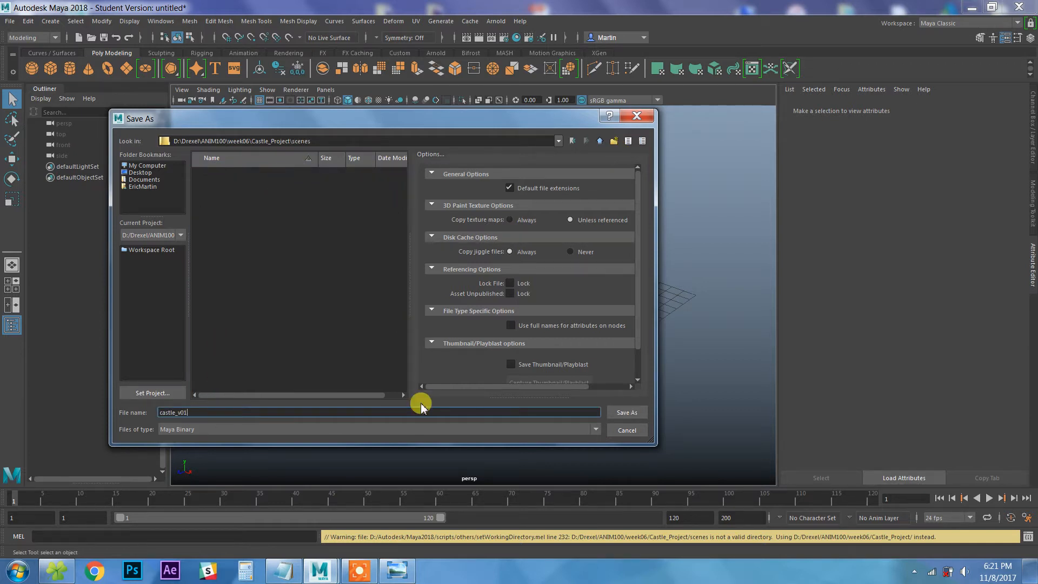
key(Return)
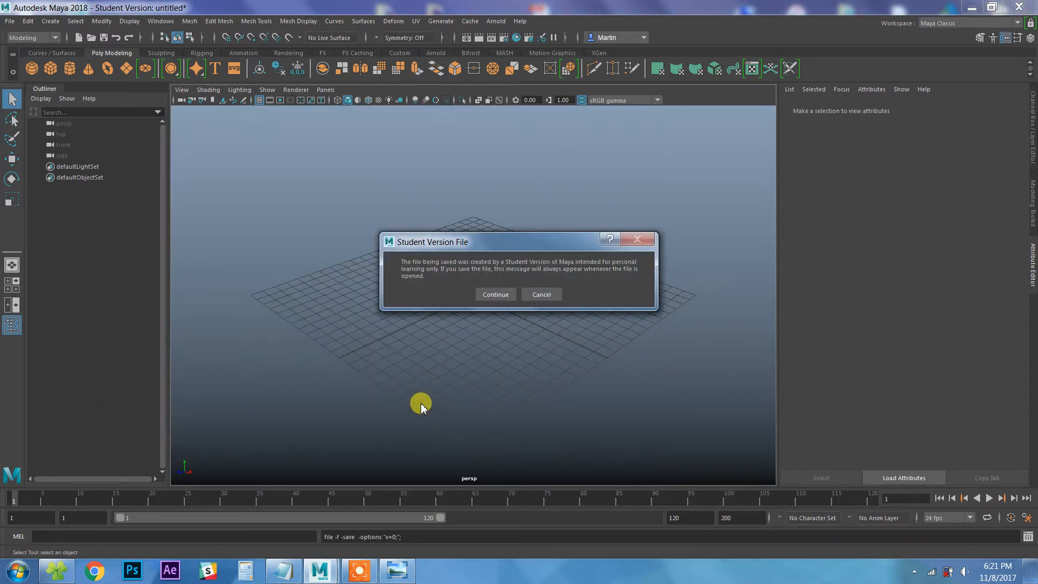
key(Return)
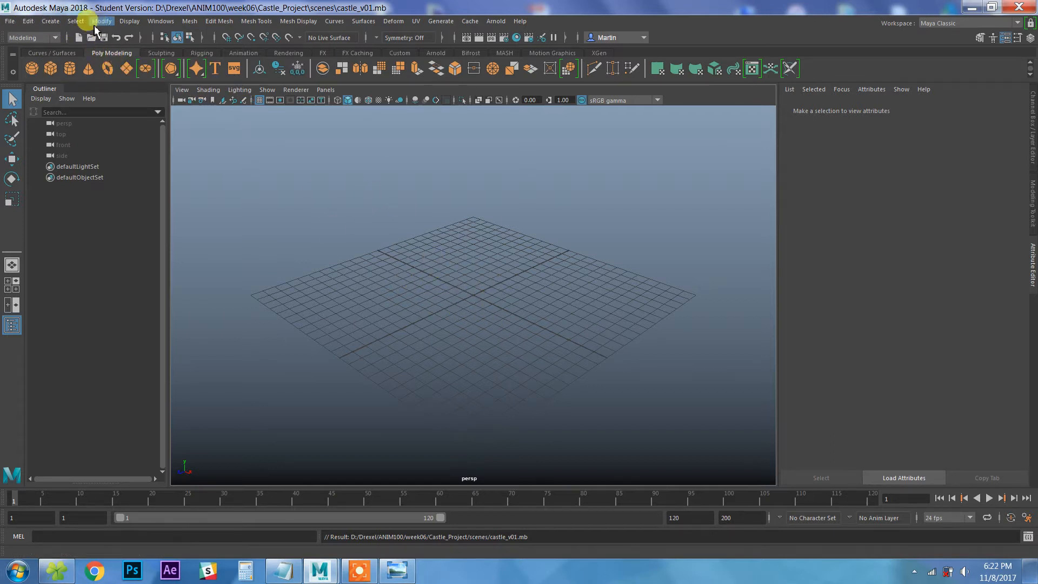
Step: Set the linear working unit to inch in the preferences and save them
click(152, 24)
mouse_move(216, 124)
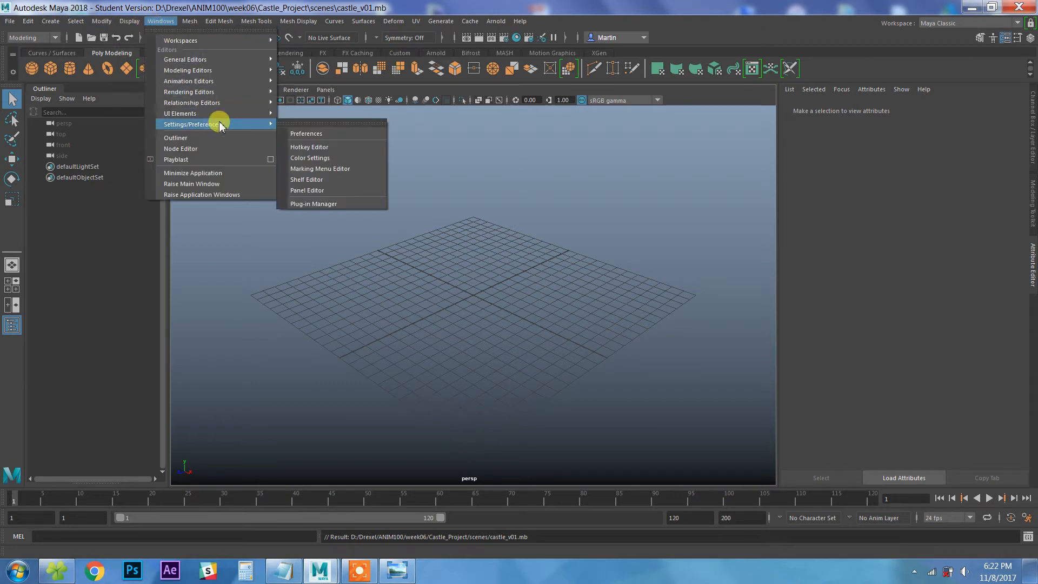
click(321, 134)
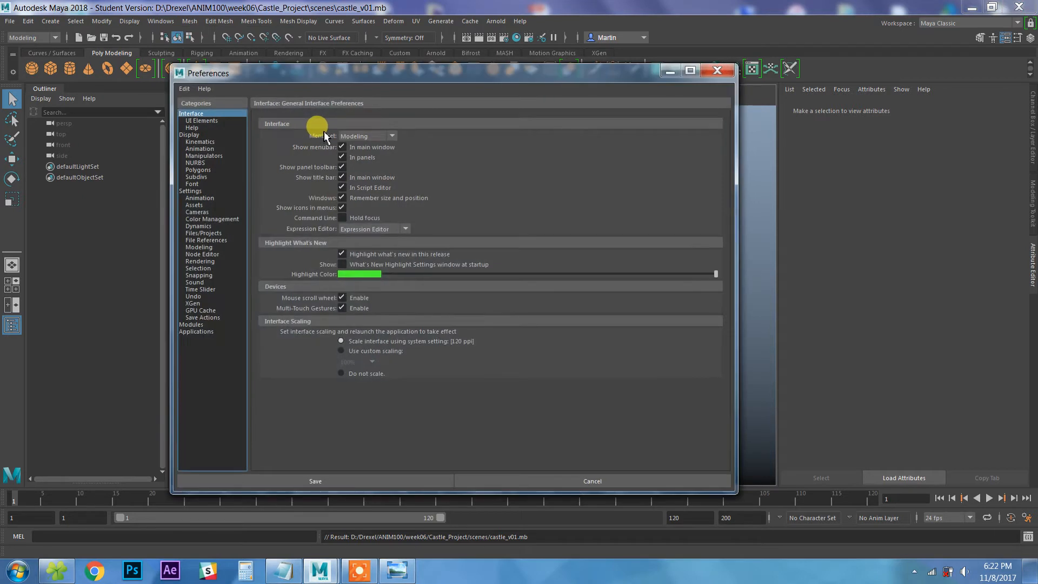
click(192, 192)
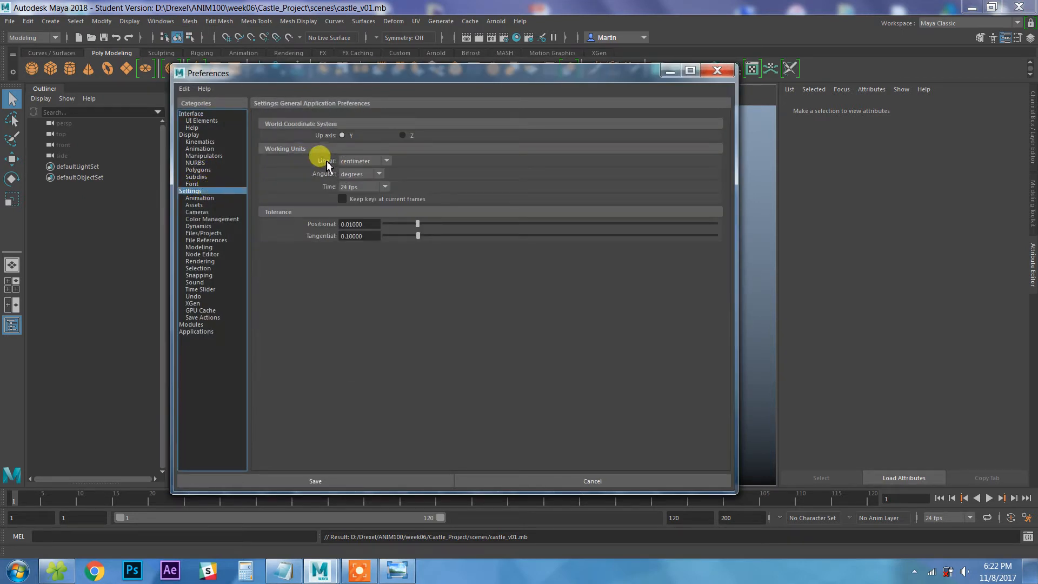
click(354, 161)
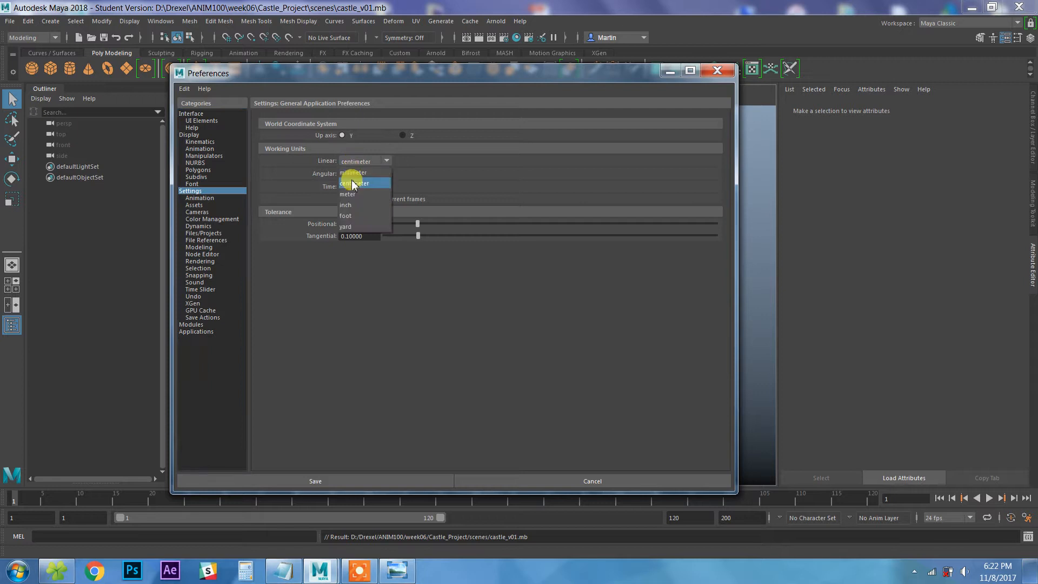
click(351, 206)
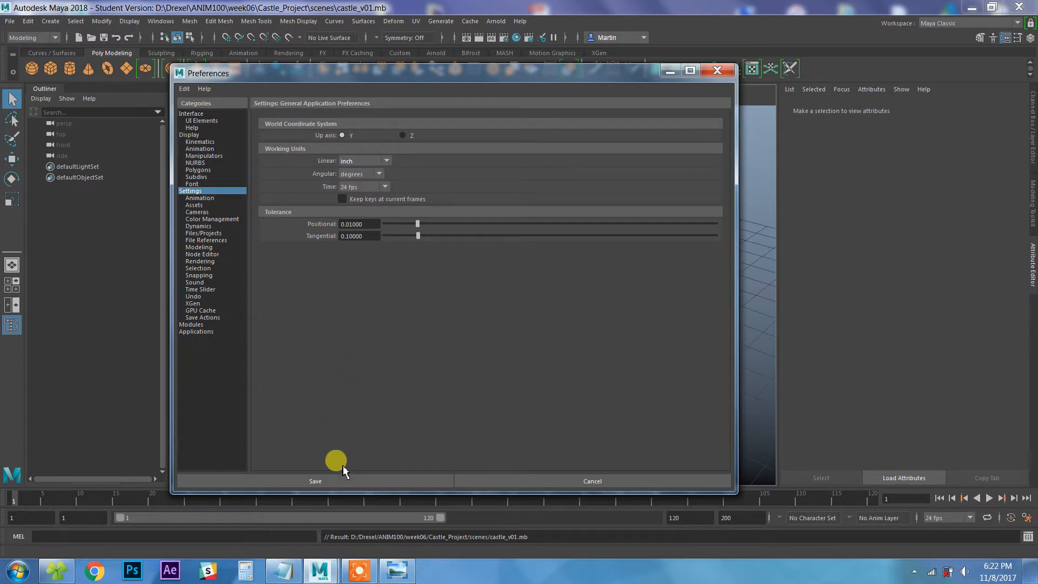
click(344, 481)
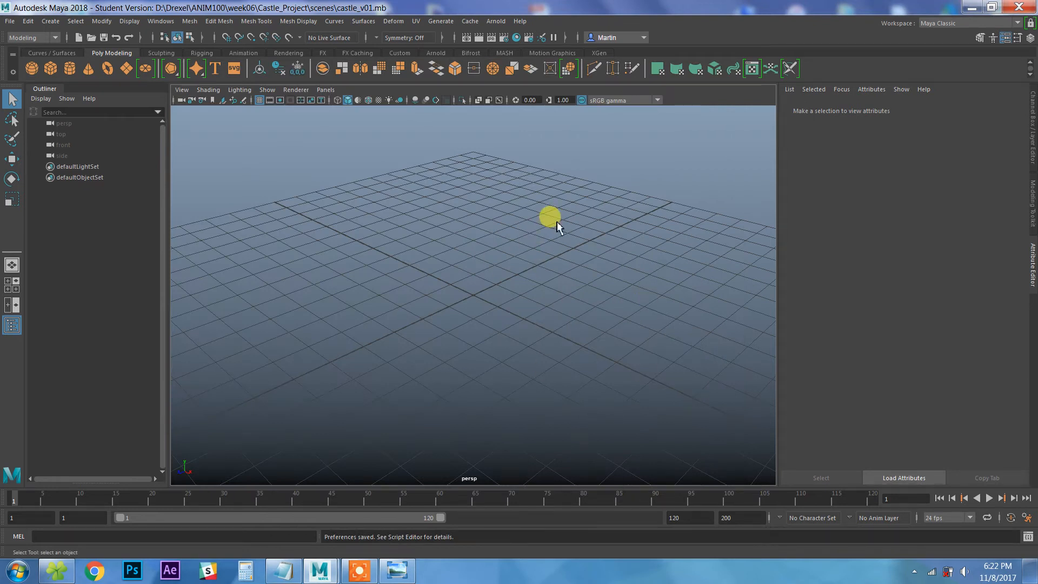
Step: Create a polygon cube and rename it castle_base
click(50, 69)
double_click(67, 166)
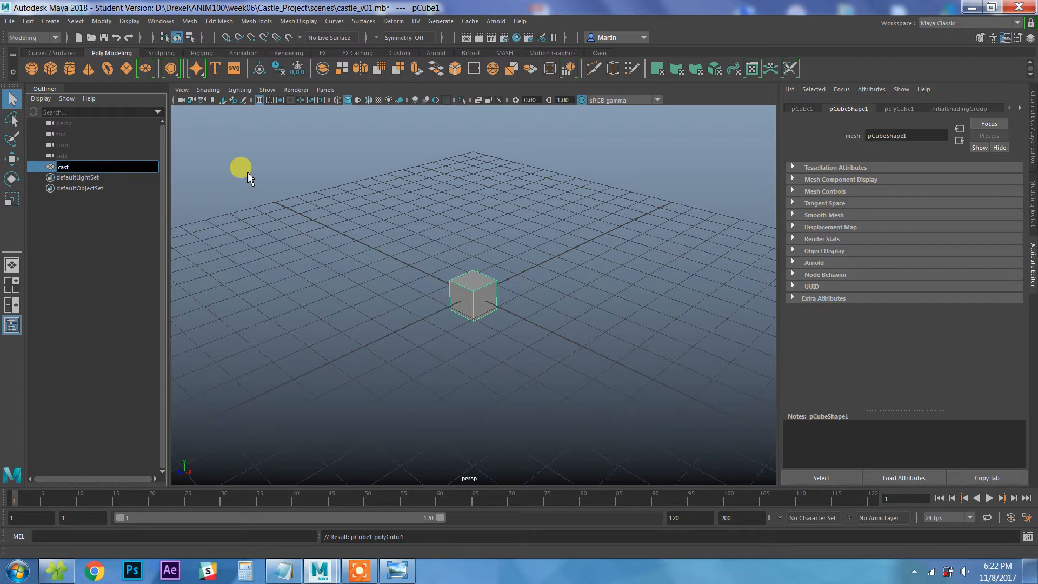
text(castle_base)
key(Return)
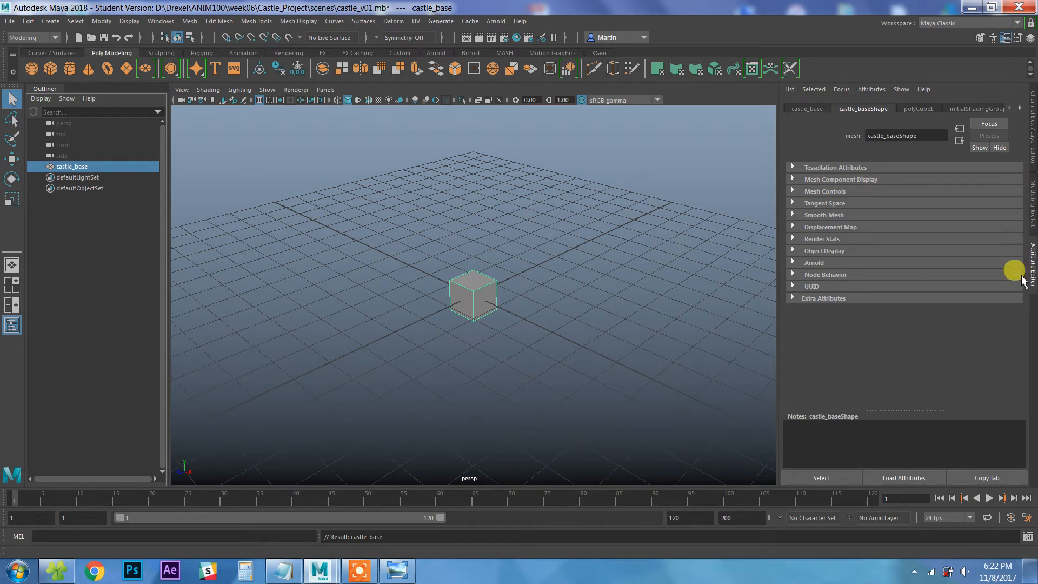
Step: Set the height of castle_base to 150 in its polyCube1 attributes
click(916, 110)
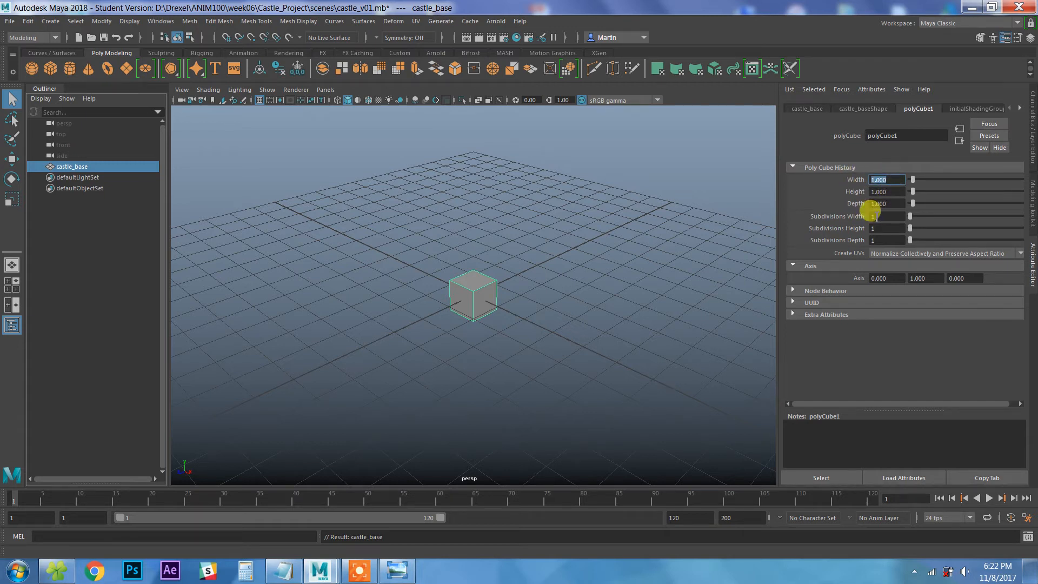
click(890, 192)
key(Return)
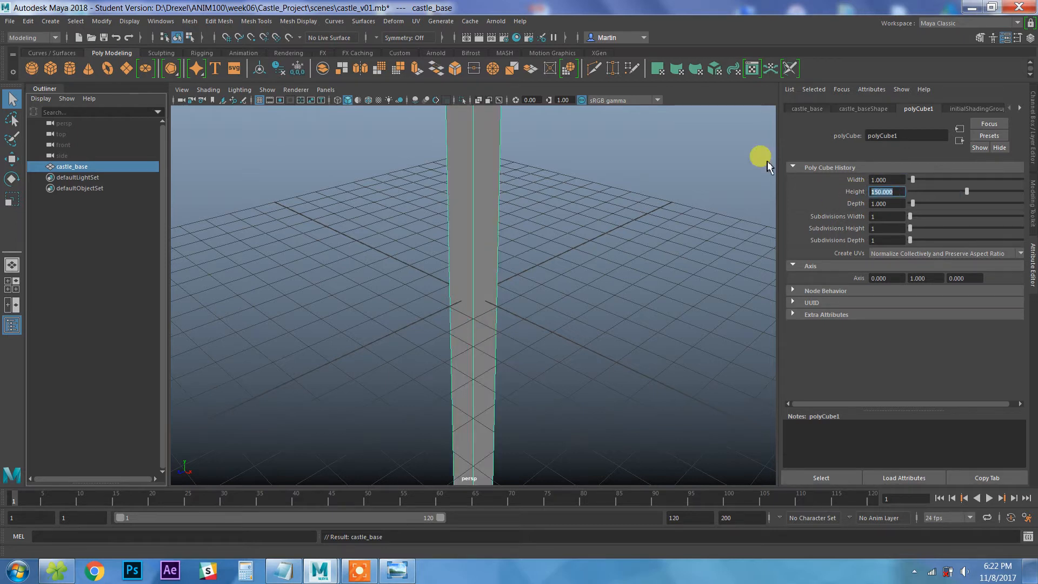
scroll(494, 269, down, 5)
scroll(503, 282, down, 10)
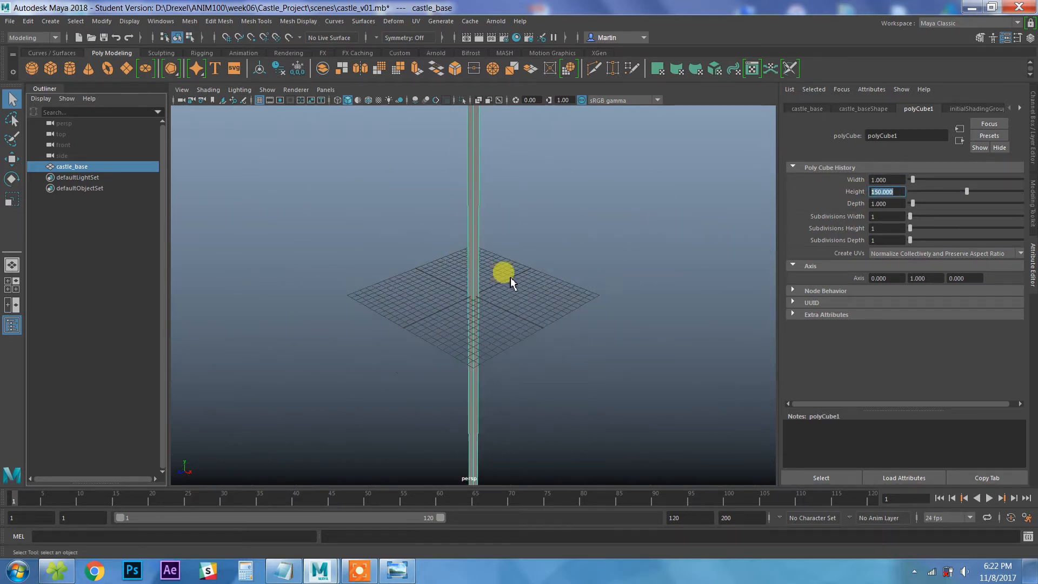
scroll(513, 284, up, 3)
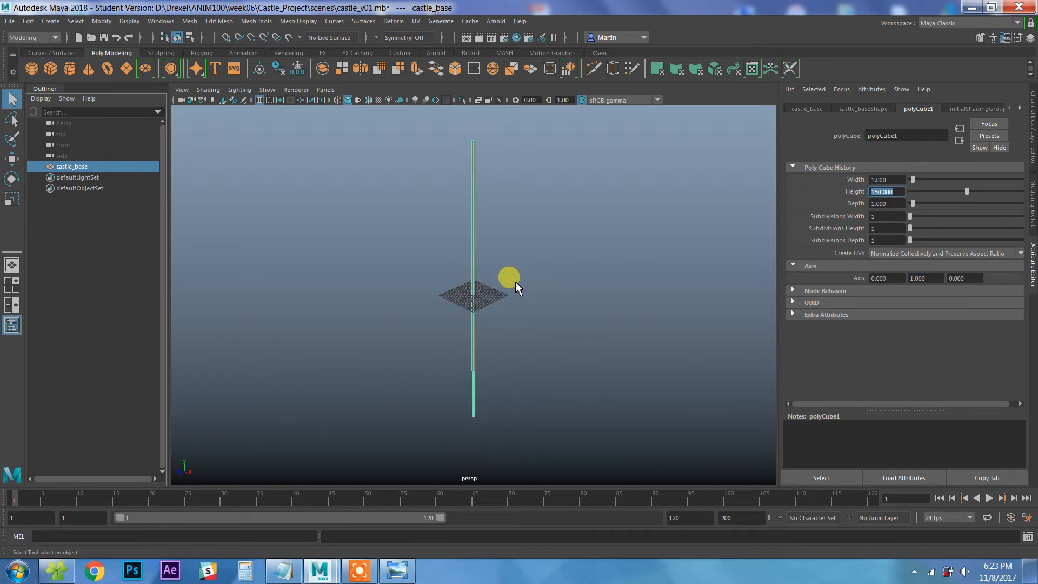
Step: Set the width and depth of castle_base to 50
click(887, 180)
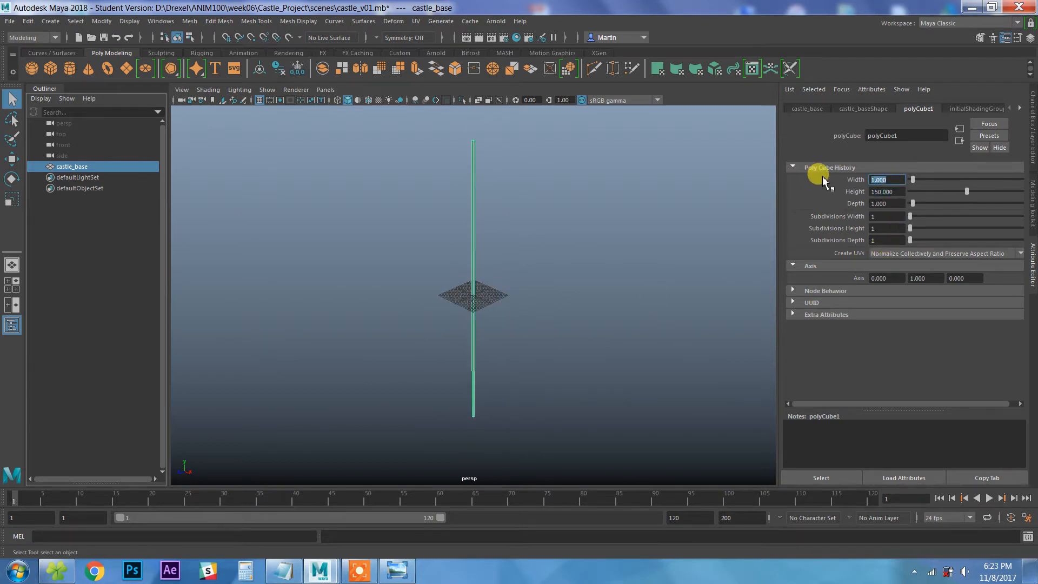
text(50)
key(Return)
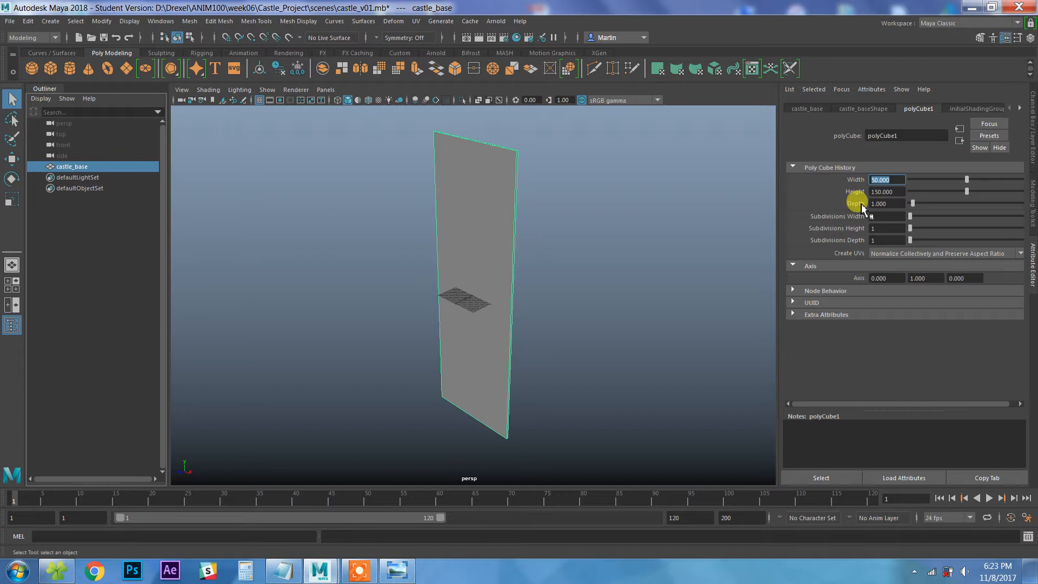
click(887, 204)
text(50)
key(Return)
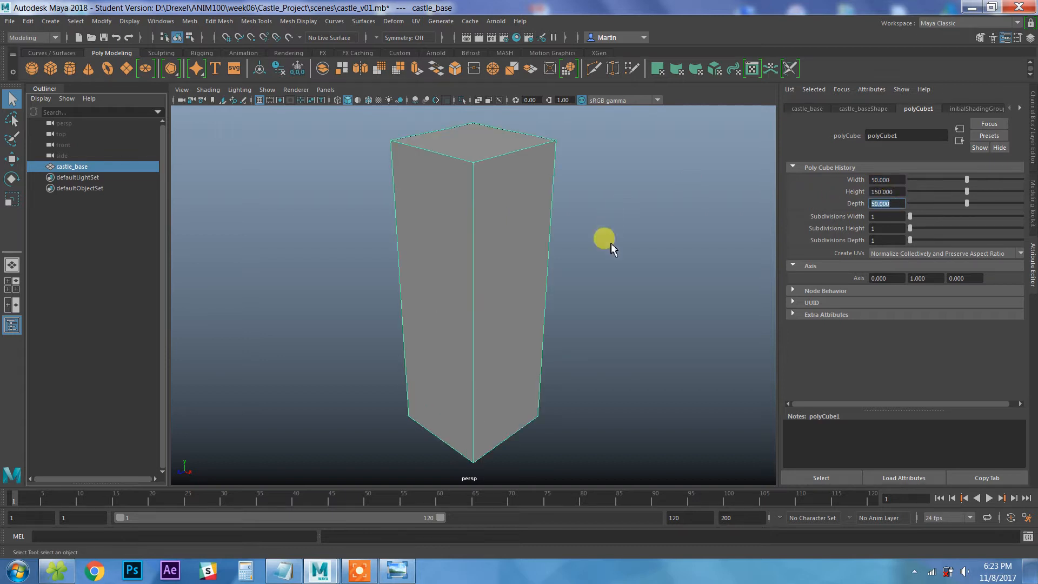
alt+drag(595, 255, 576, 276)
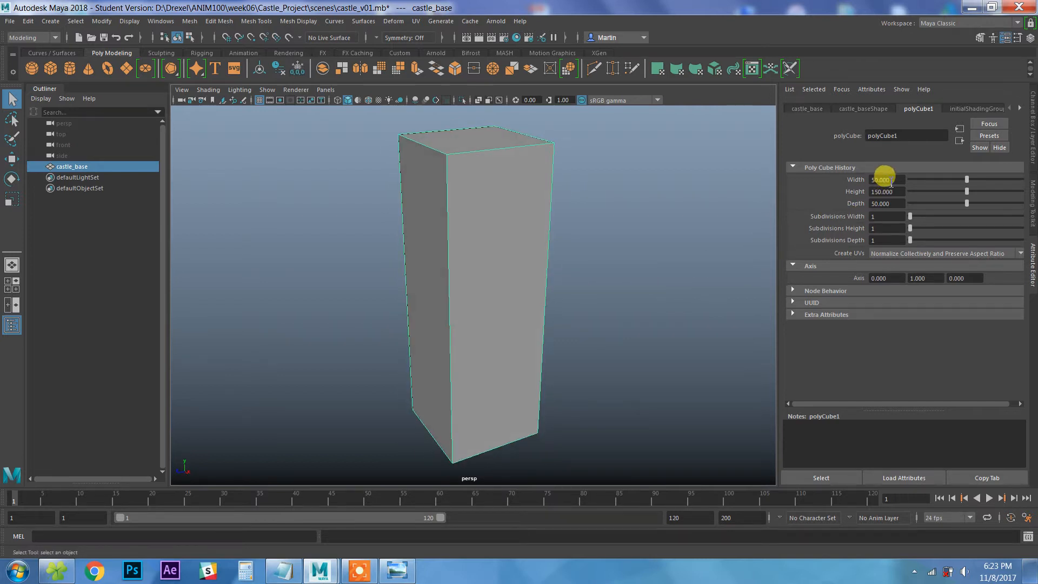
Step: Set the width and depth of castle_base to 75
double_click(890, 181)
key(Tab)
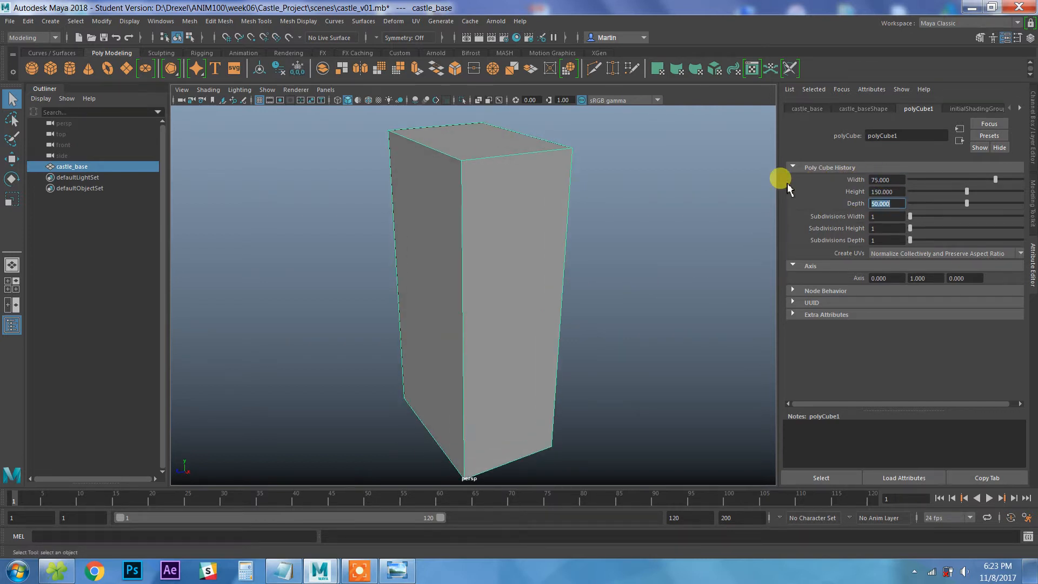
text(75)
key(Return)
alt+drag(518, 271, 565, 260)
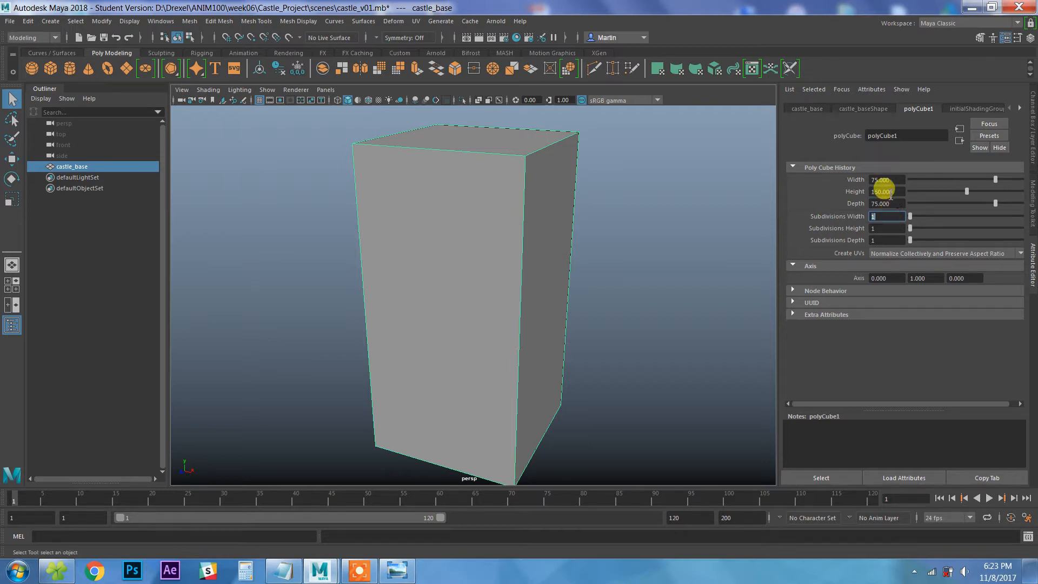
click(654, 252)
alt+drag(647, 298, 515, 259)
click(473, 306)
alt+drag(474, 307, 415, 273)
scroll(408, 273, down, 3)
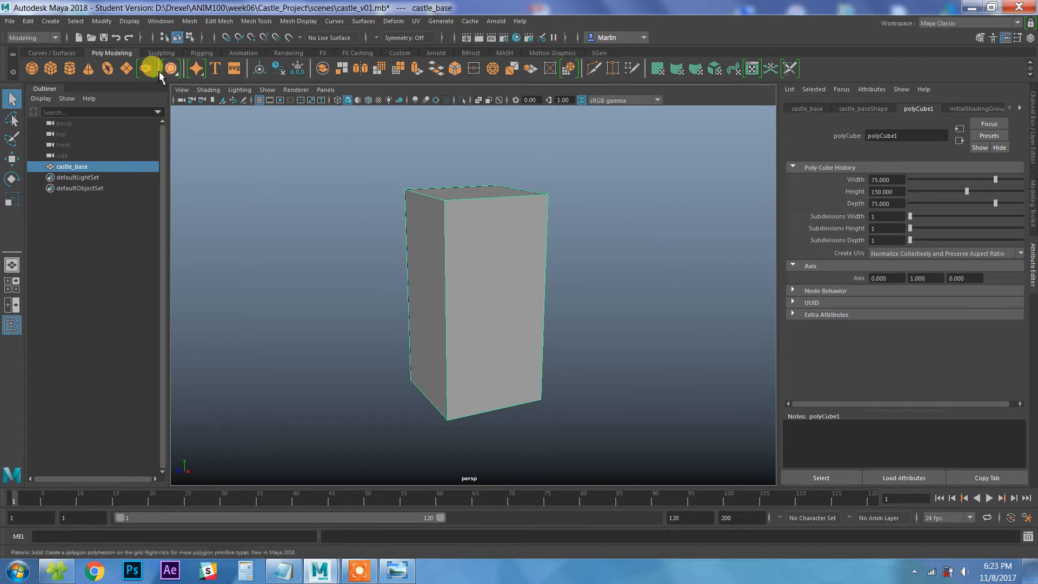
Step: Save the current scene, accepting the student version notice
click(10, 21)
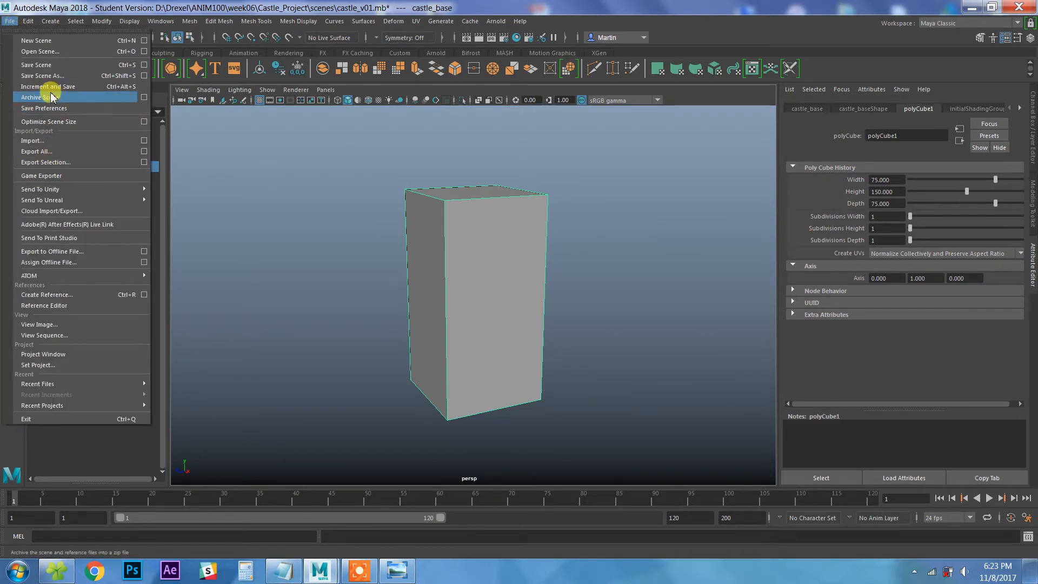
click(41, 65)
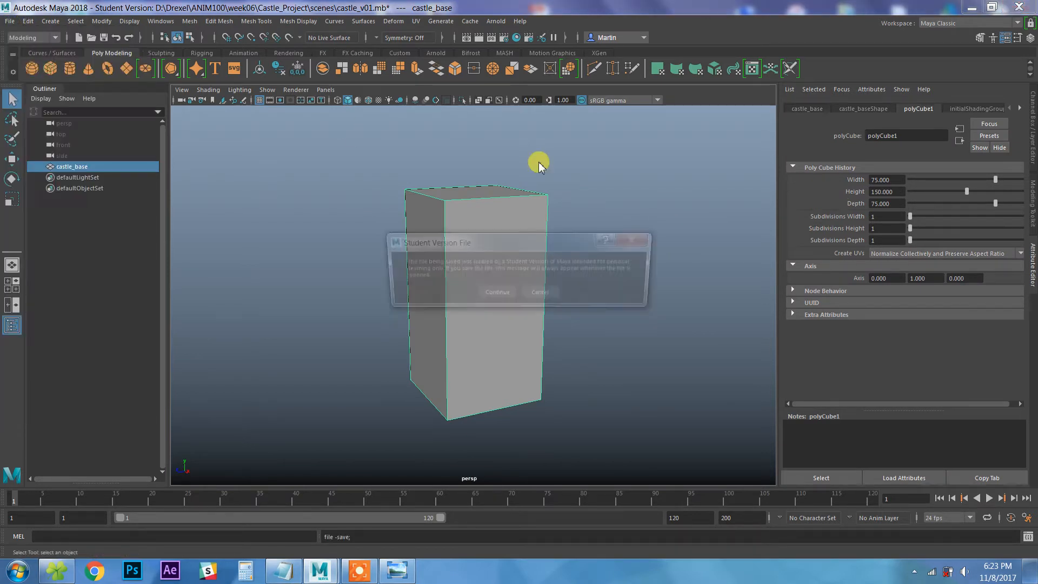
click(494, 294)
Step: Set the width, height and depth subdivisions of castle_base to 10 each
click(882, 217)
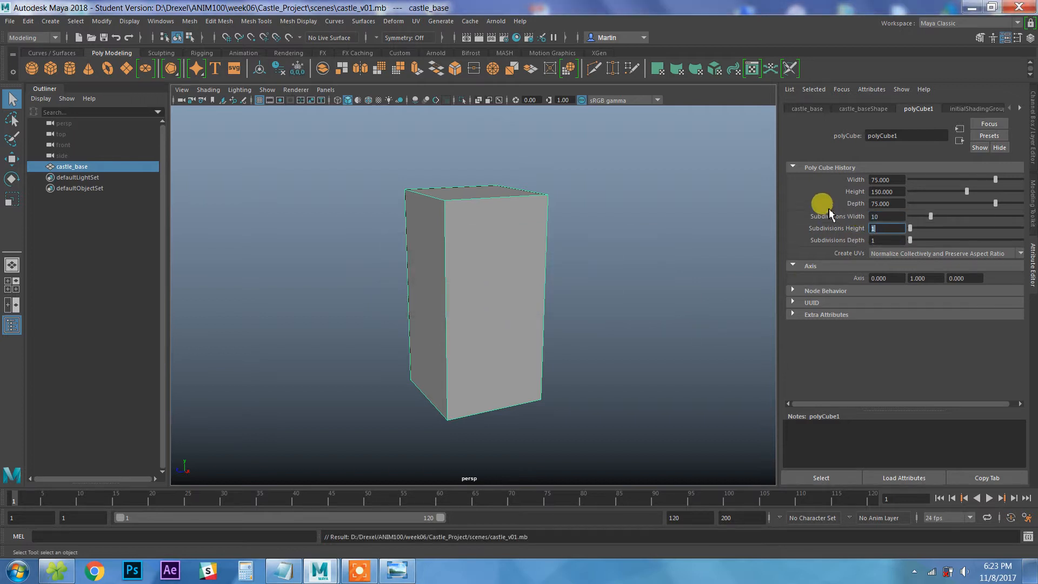
text(10)
key(Tab)
text(10)
key(Return)
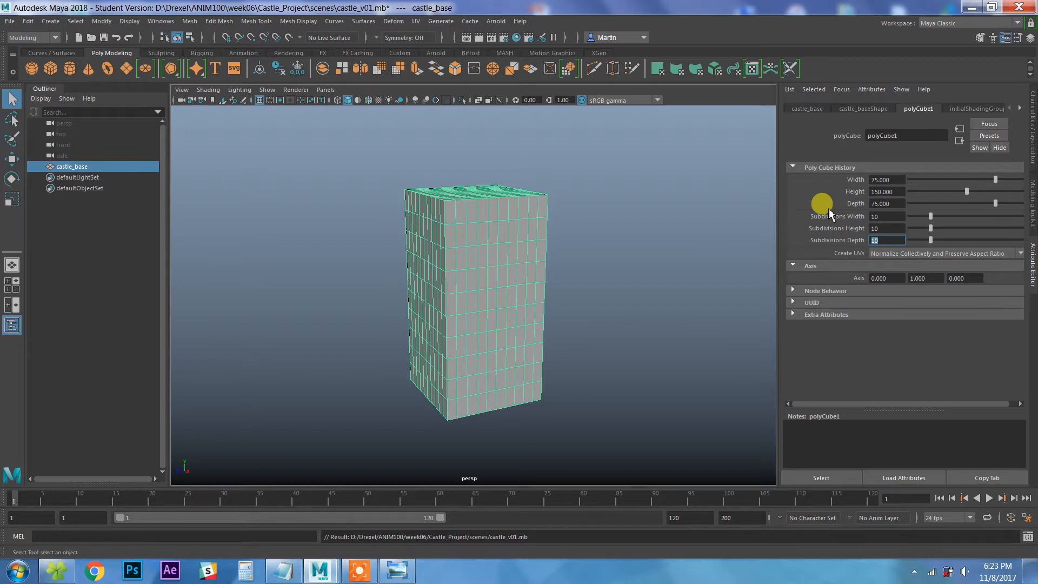
Step: Examine the subdivision grid on the top and sides of castle_base from several angles
alt+drag(565, 244, 705, 248)
alt+drag(759, 222, 489, 287)
alt+right_drag(513, 301, 609, 319)
alt+middle_drag(609, 323, 612, 259)
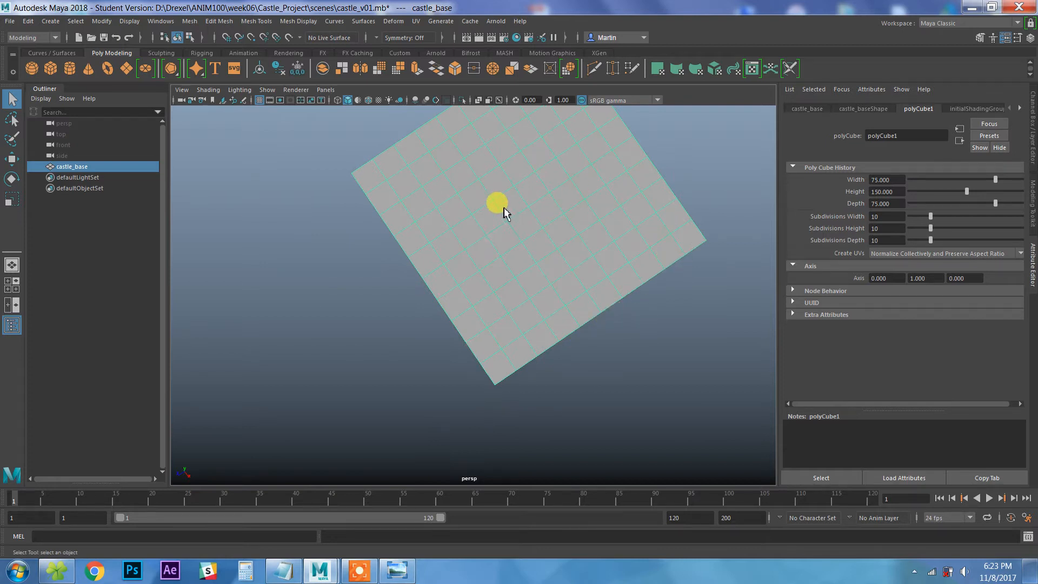
alt+drag(546, 267, 519, 225)
alt+middle_drag(519, 225, 496, 248)
alt+drag(496, 247, 413, 242)
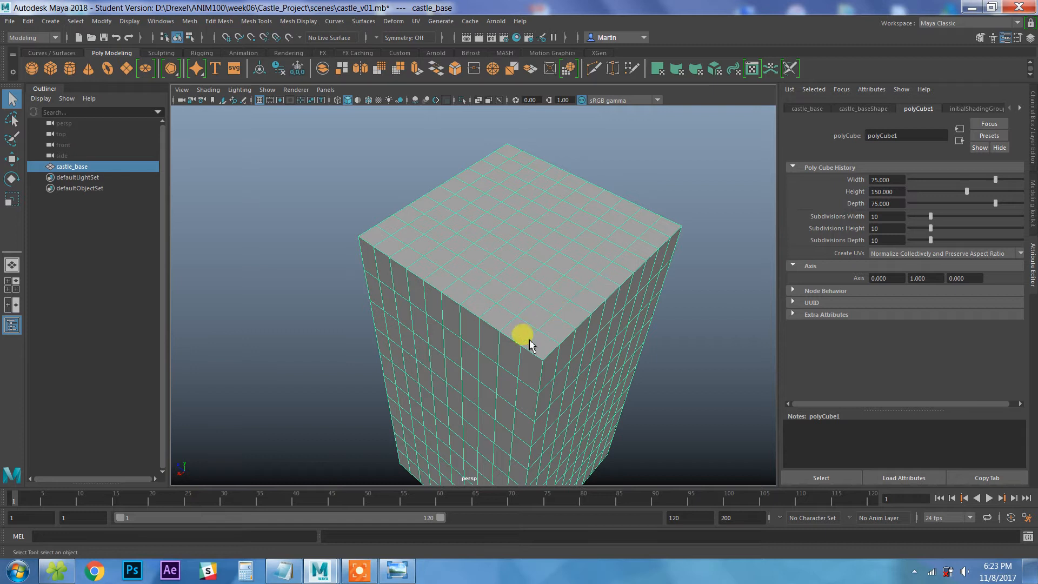
alt+drag(557, 301, 467, 294)
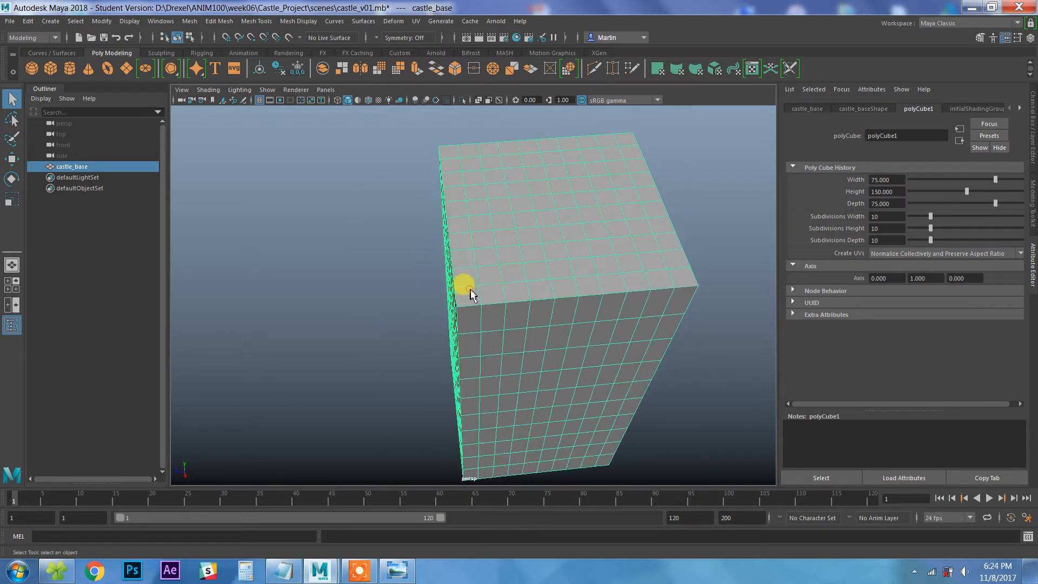
Step: Select the outer ring of faces on top of castle_base and extrude it upward into a raised wall around the roof
right_drag(479, 307, 470, 293)
click(516, 292)
mouse_move(524, 297)
mouse_down()
mouse_move(681, 278)
mouse_move(679, 258)
mouse_up()
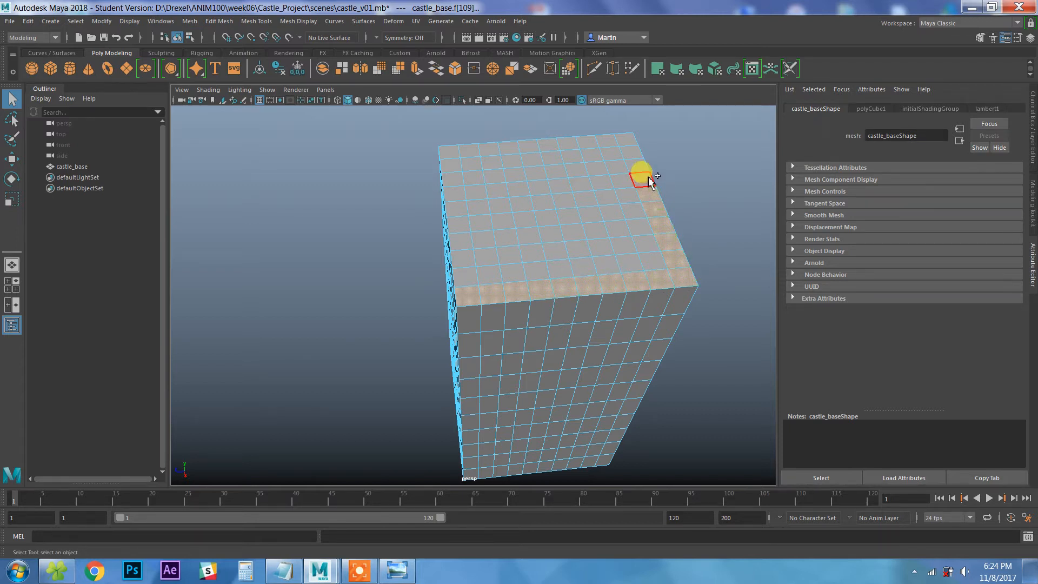
mouse_move(617, 145)
mouse_down()
mouse_move(455, 158)
mouse_move(463, 288)
mouse_up()
alt+drag(644, 311, 522, 280)
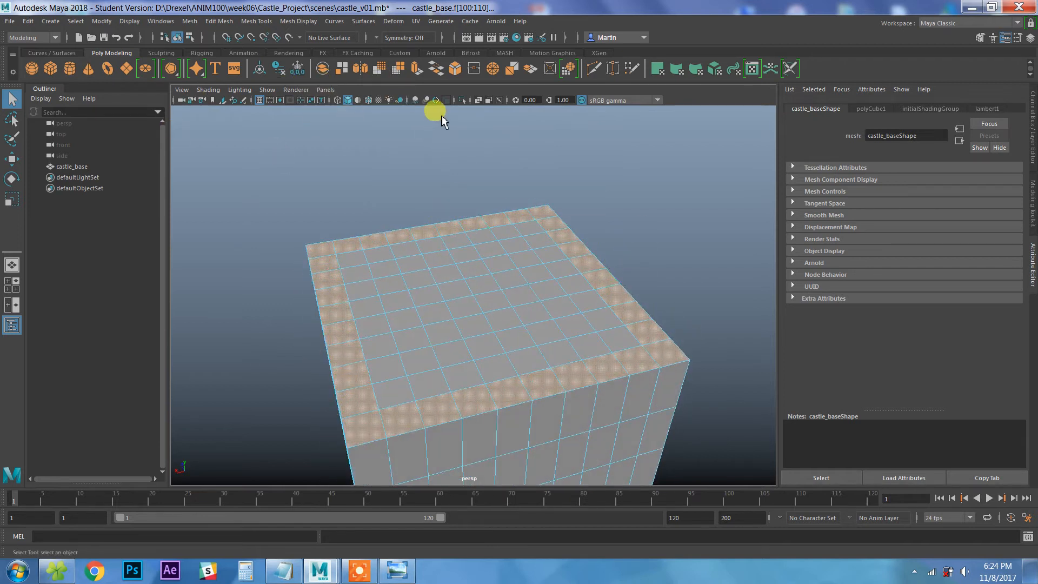
click(222, 22)
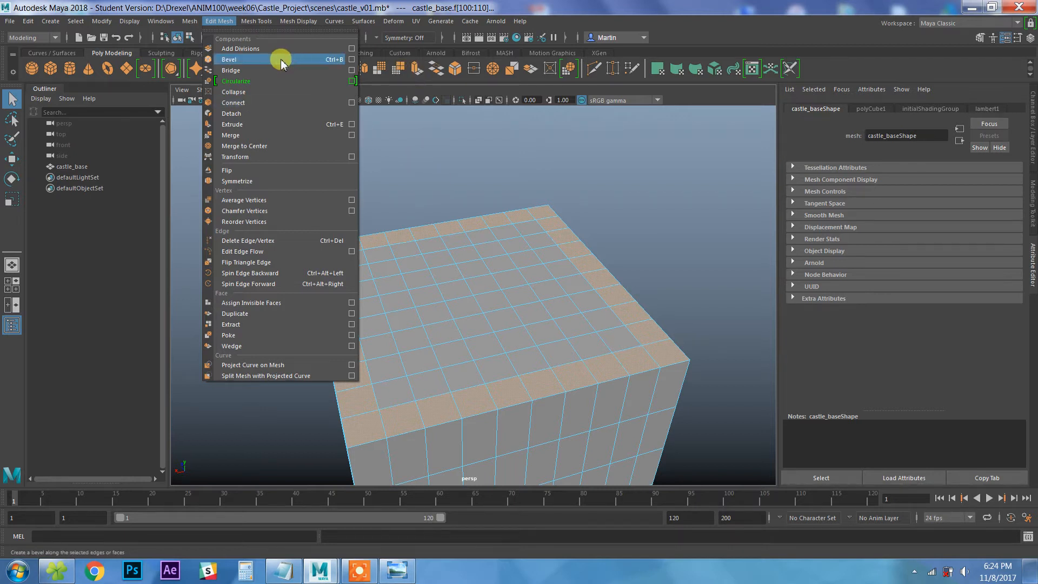
click(241, 124)
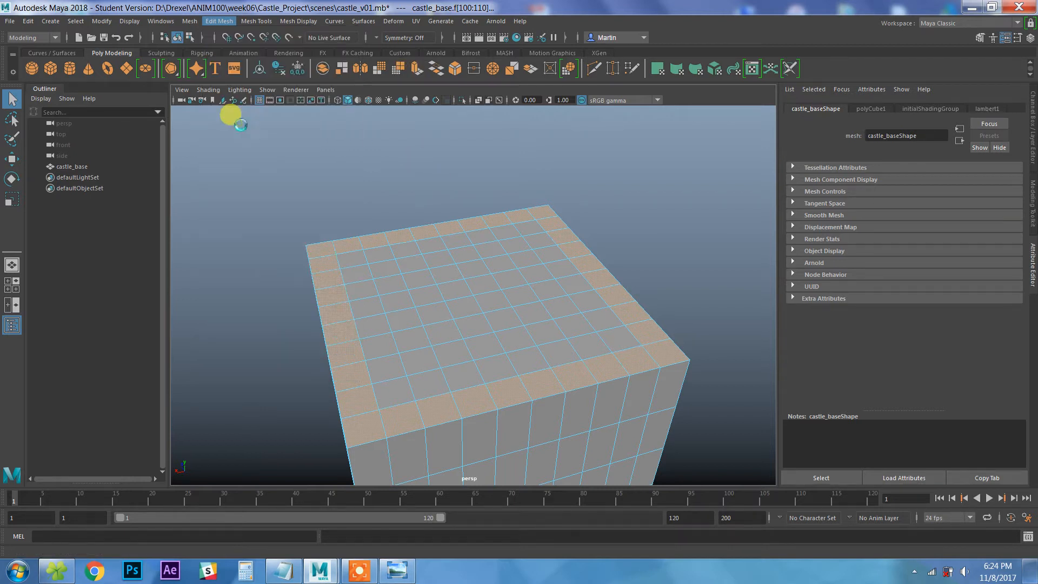
alt+drag(335, 271, 334, 202)
alt+drag(457, 258, 397, 287)
click(495, 231)
Step: Select three faces at each of the four corners on top of the raised wall of castle_base
alt+drag(327, 330, 422, 349)
click(422, 347)
shift+click(460, 341)
shift+click(637, 246)
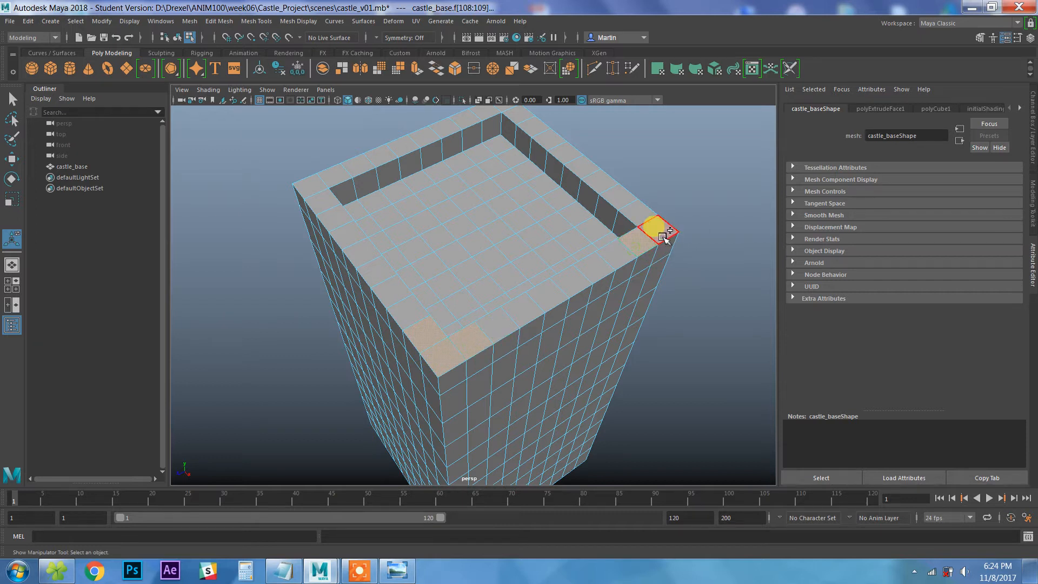
shift+click(651, 221)
mouse_move(529, 178)
alt+mouse_down()
mouse_move(503, 232)
mouse_move(524, 166)
alt+mouse_up()
shift+click(511, 154)
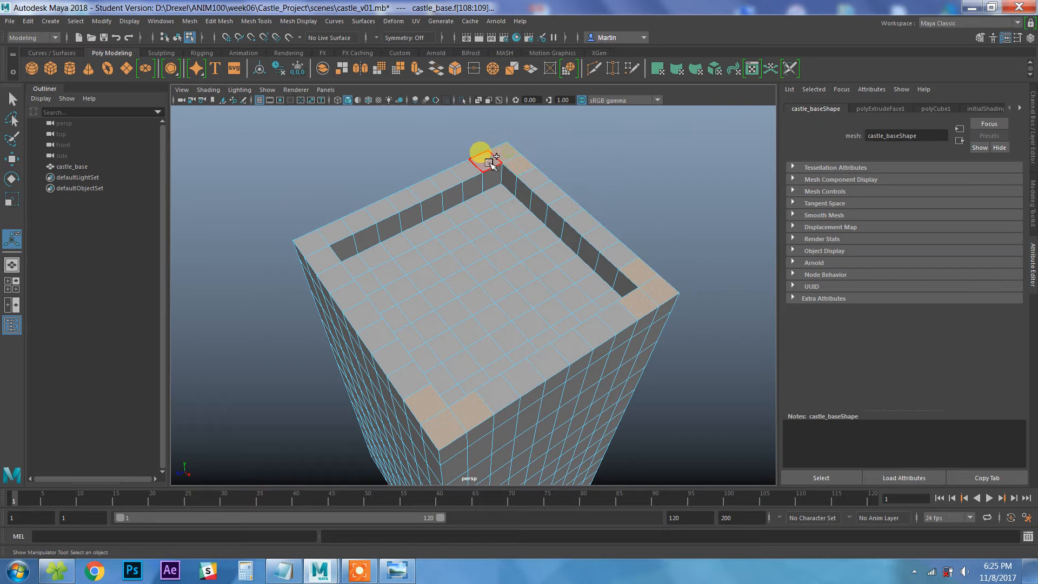
shift+click(320, 259)
shift+click(321, 259)
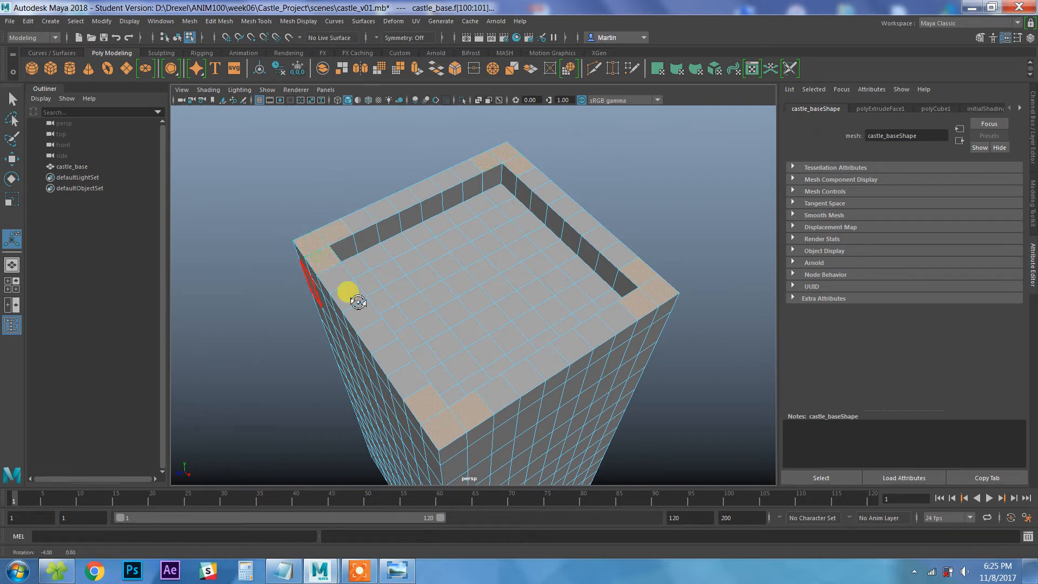
alt+drag(355, 300, 397, 293)
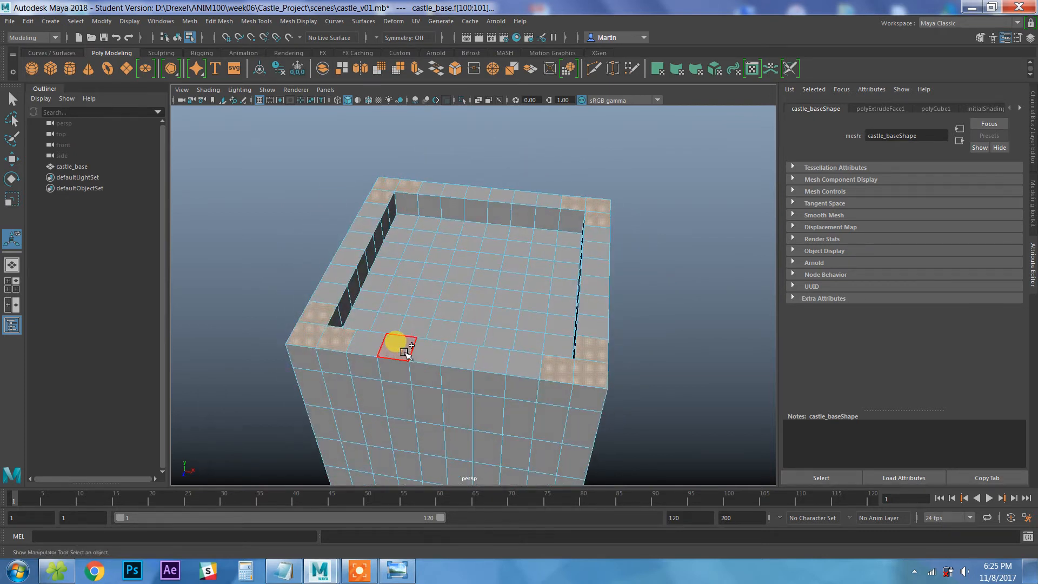
Step: Add the two middle top faces on each of the four wall sides to the selection
shift+click(492, 365)
shift+click(455, 362)
mouse_move(471, 372)
alt+mouse_down()
mouse_move(455, 376)
mouse_move(458, 389)
mouse_move(479, 380)
alt+mouse_up()
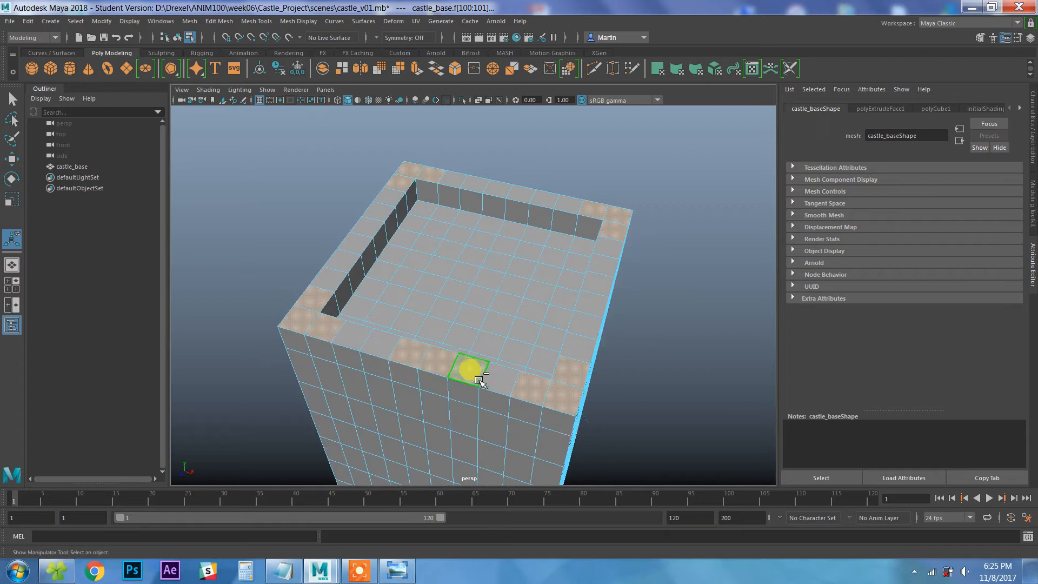
alt+drag(428, 400, 465, 390)
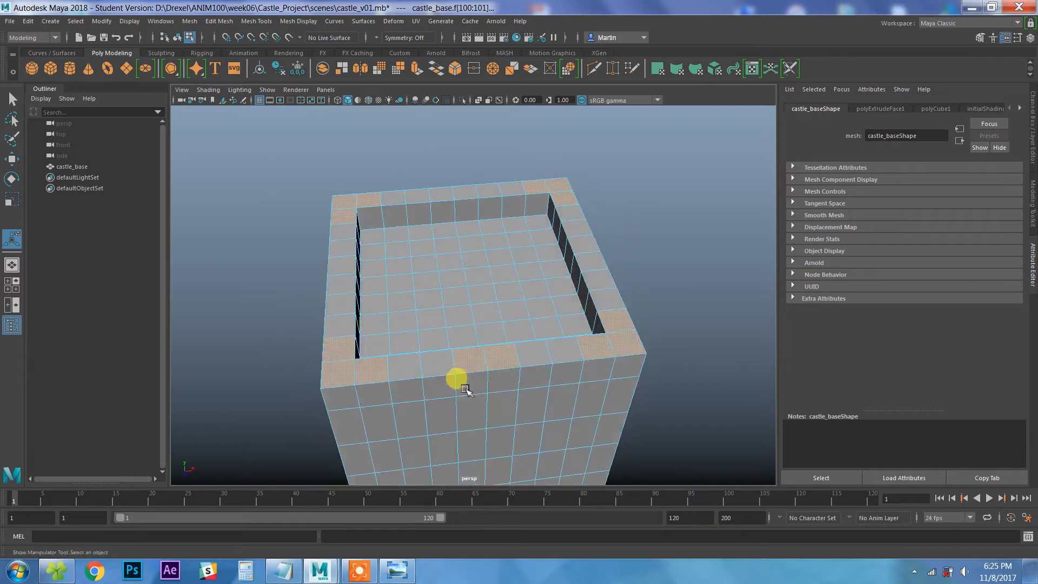
shift+click(350, 271)
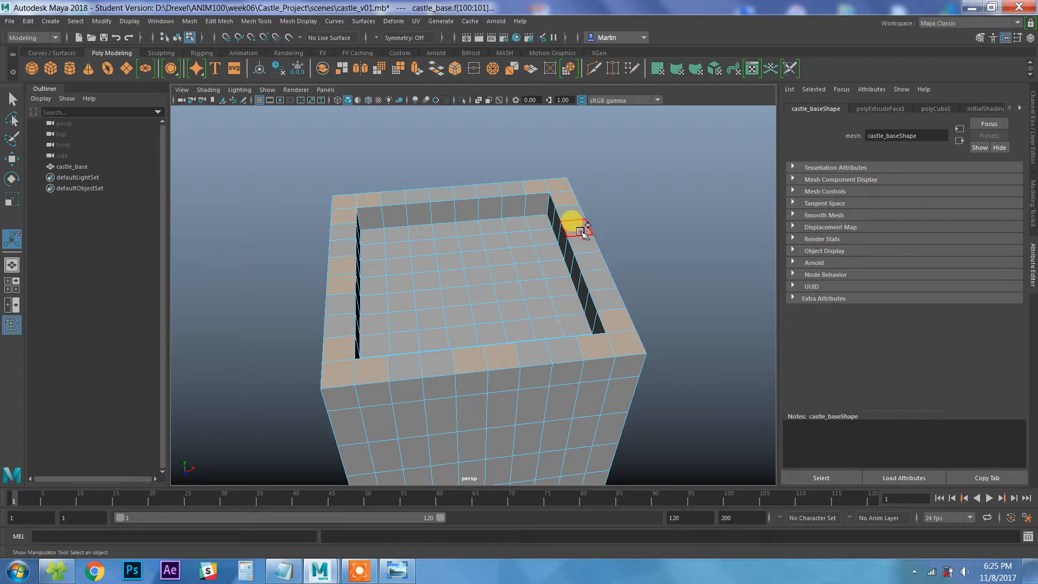
shift+click(584, 258)
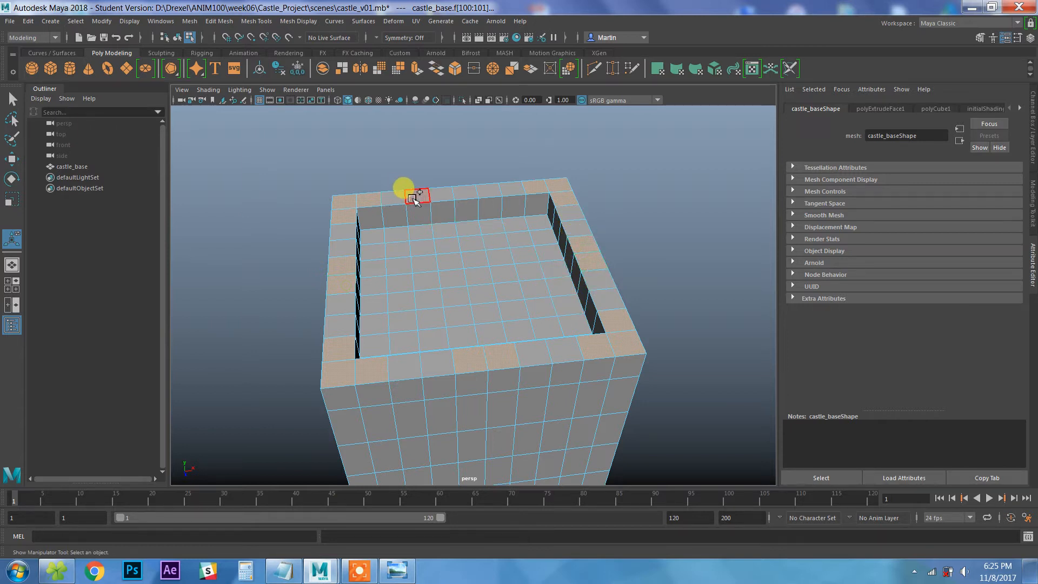
shift+click(467, 195)
alt+drag(564, 271, 373, 255)
alt+right_drag(346, 254, 238, 216)
alt+drag(515, 329, 627, 336)
key(f)
alt+drag(444, 294, 480, 293)
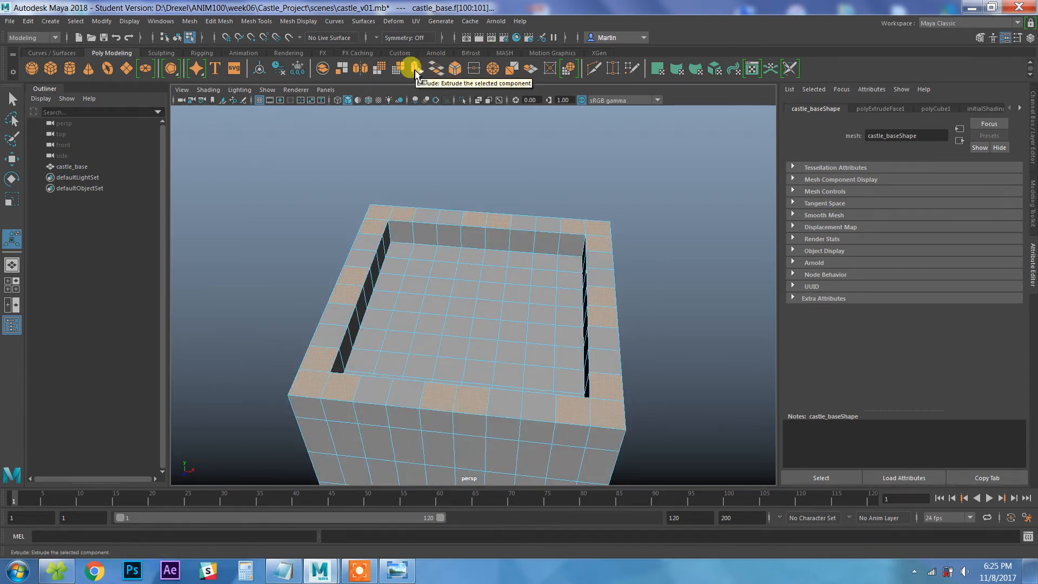
Step: Extrude the selected wall-top faces upward about 8.16 units into battlements and return castle_base to object mode
click(415, 70)
drag(307, 365, 503, 324)
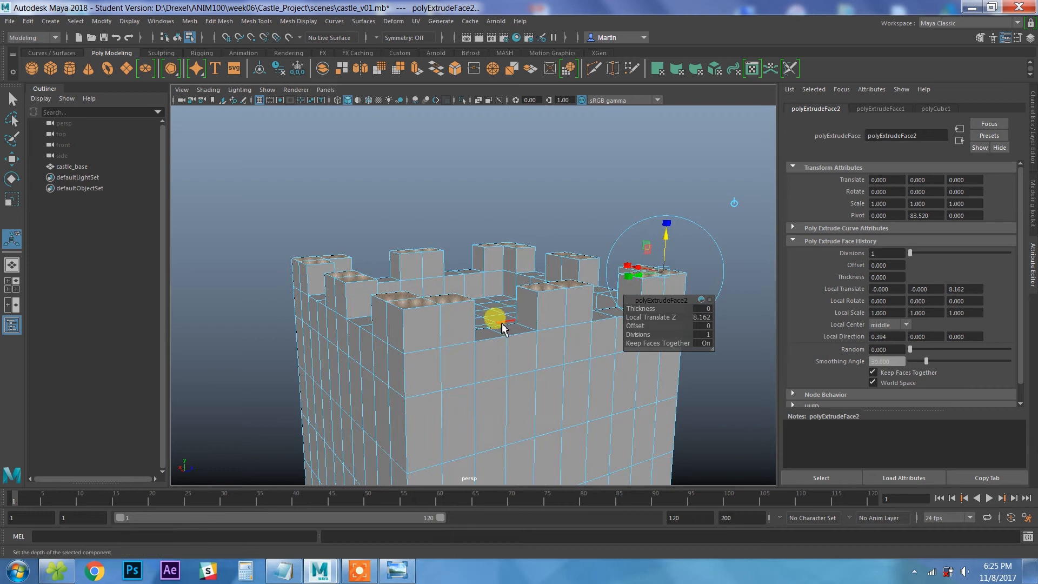
key(q)
right_drag(484, 261, 532, 248)
scroll(517, 328, down, 5)
alt+drag(518, 333, 479, 399)
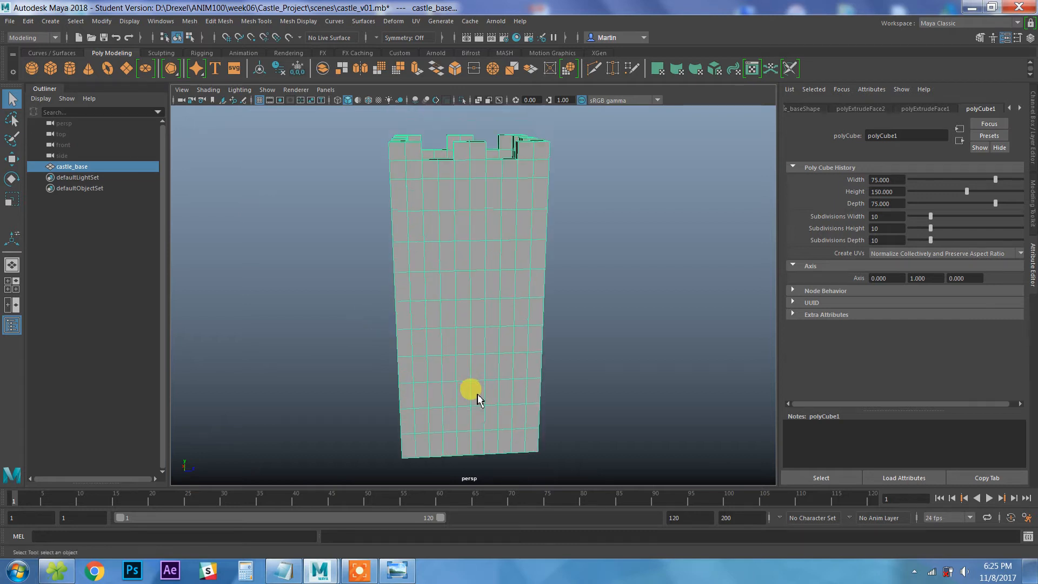
mouse_move(498, 282)
alt+mouse_down()
mouse_move(503, 270)
mouse_move(503, 284)
alt+mouse_up()
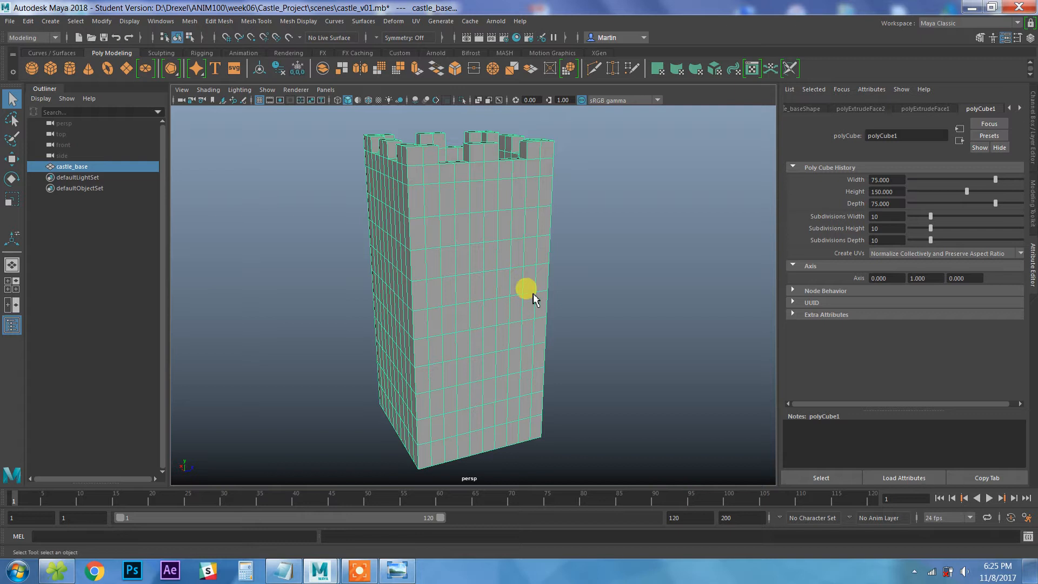
Step: Raise the centre vertex two rows above the base of the front wall to form a pointed doorway top
alt+drag(487, 344, 456, 359)
alt+middle_drag(456, 360, 462, 336)
alt+right_drag(464, 349, 518, 380)
alt+middle_drag(486, 386, 471, 348)
right_drag(470, 344, 470, 311)
right_drag(465, 236, 417, 262)
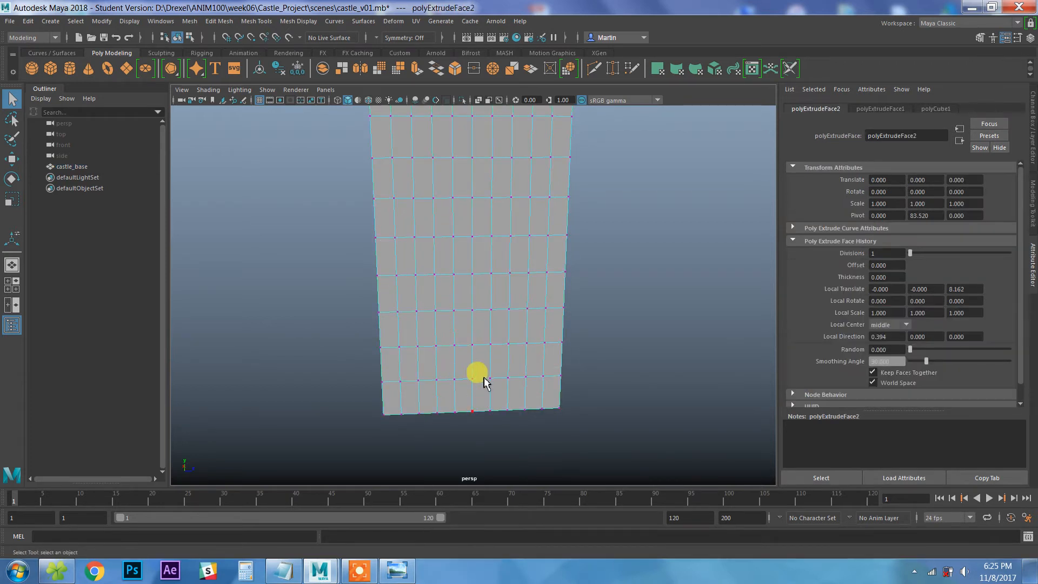
click(472, 344)
key(w)
drag(473, 324, 473, 280)
mouse_move(422, 335)
alt+mouse_down()
mouse_move(373, 322)
mouse_move(432, 326)
alt+mouse_up()
Step: Select the four doorway faces under the raised vertex and scale them wider to about 1.17 along Z
key(q)
right_click(467, 351)
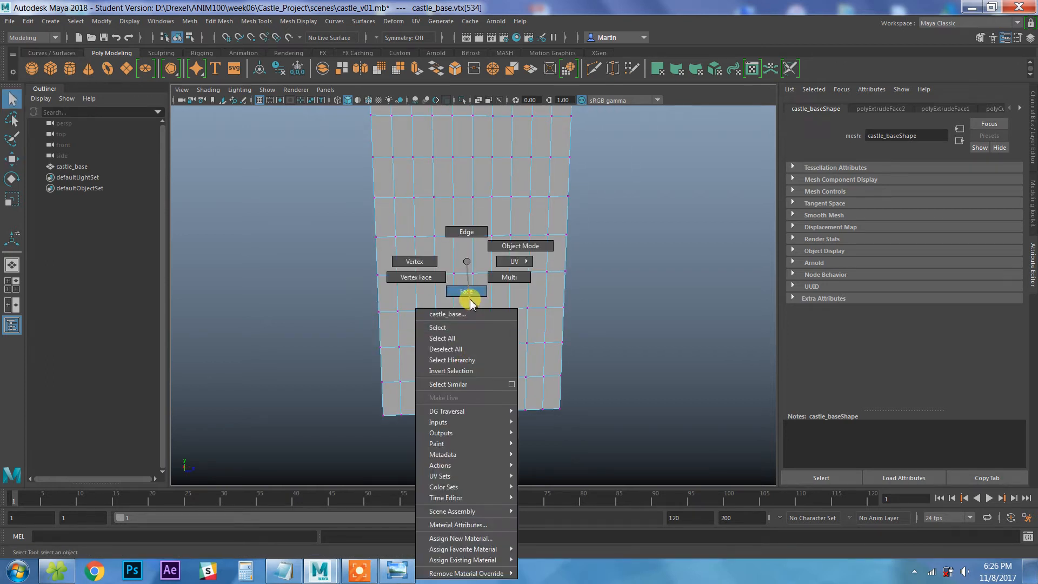
click(468, 295)
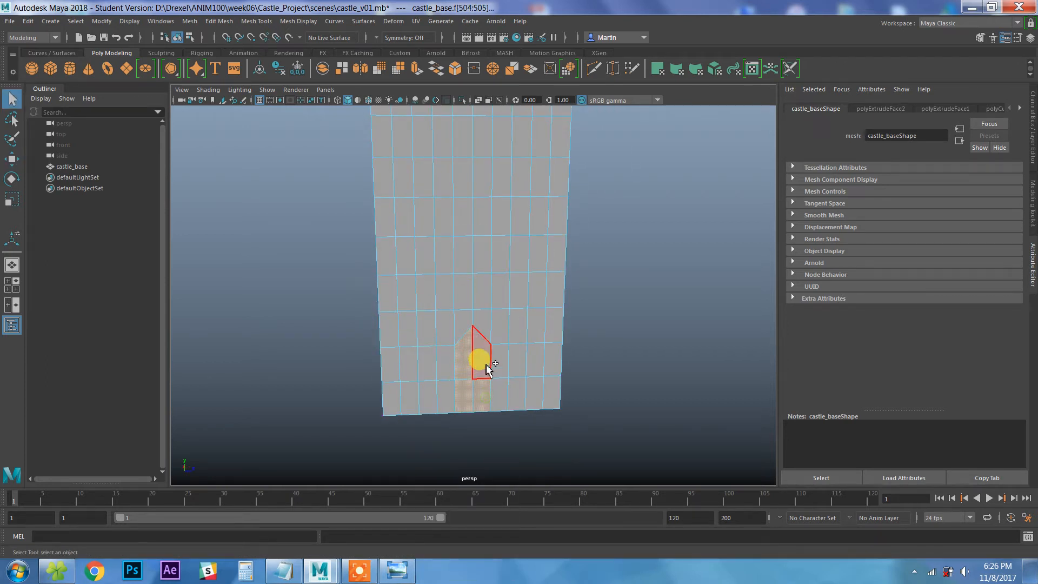
key(r)
drag(524, 367, 529, 370)
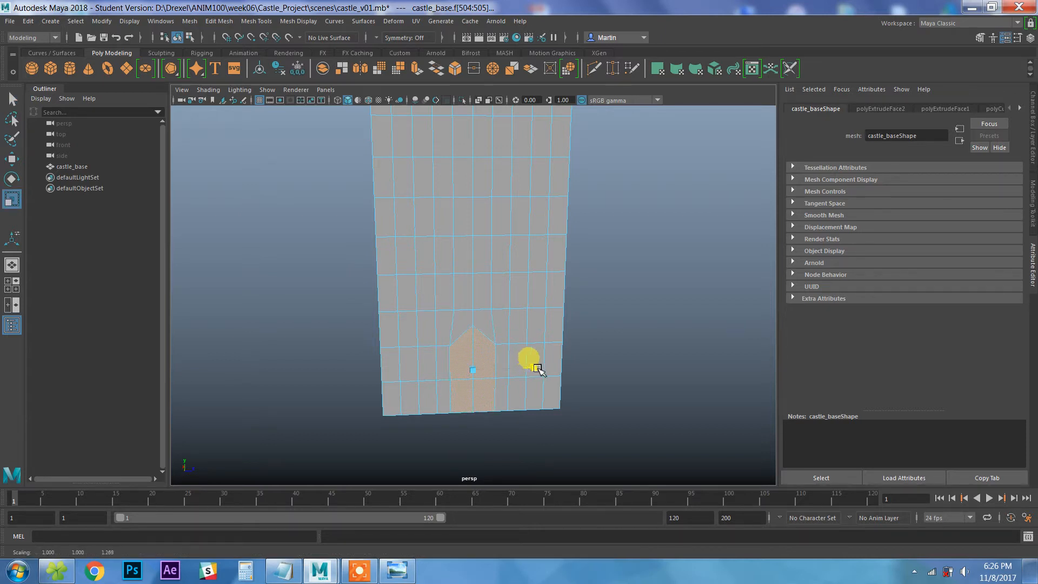
Step: Delete the doorway faces to open an entrance in castle_base and return to object mode
alt+drag(505, 367, 445, 339)
key(q)
key(Delete)
right_click(475, 243)
alt+drag(552, 225, 529, 288)
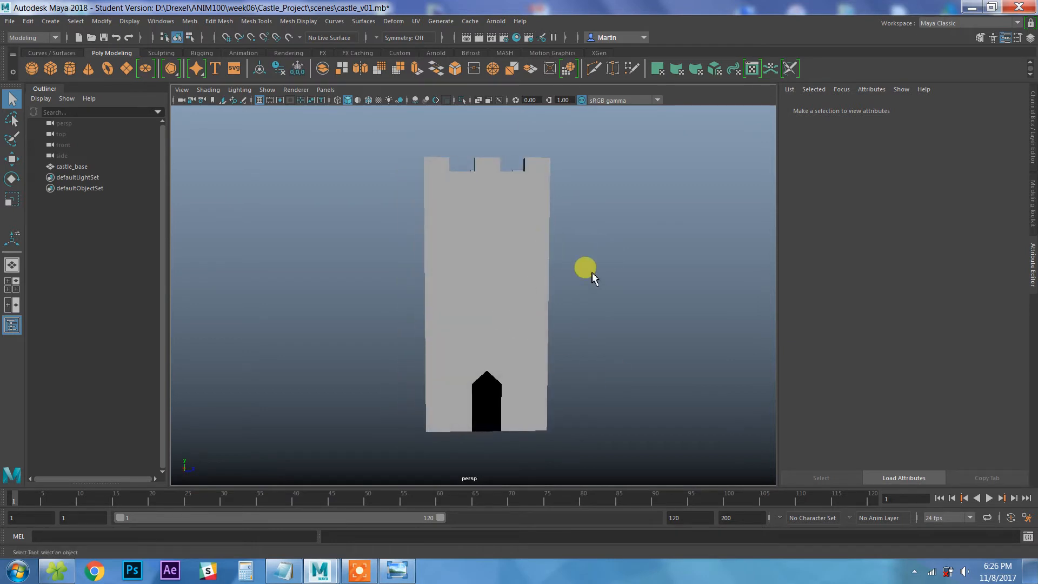
alt+drag(529, 252, 483, 288)
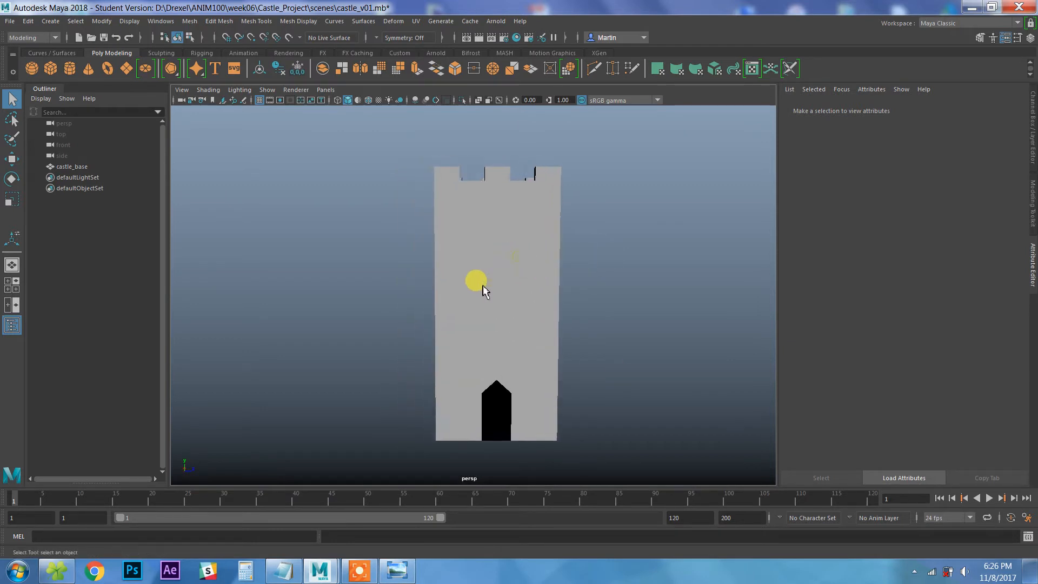
alt+drag(281, 225, 287, 242)
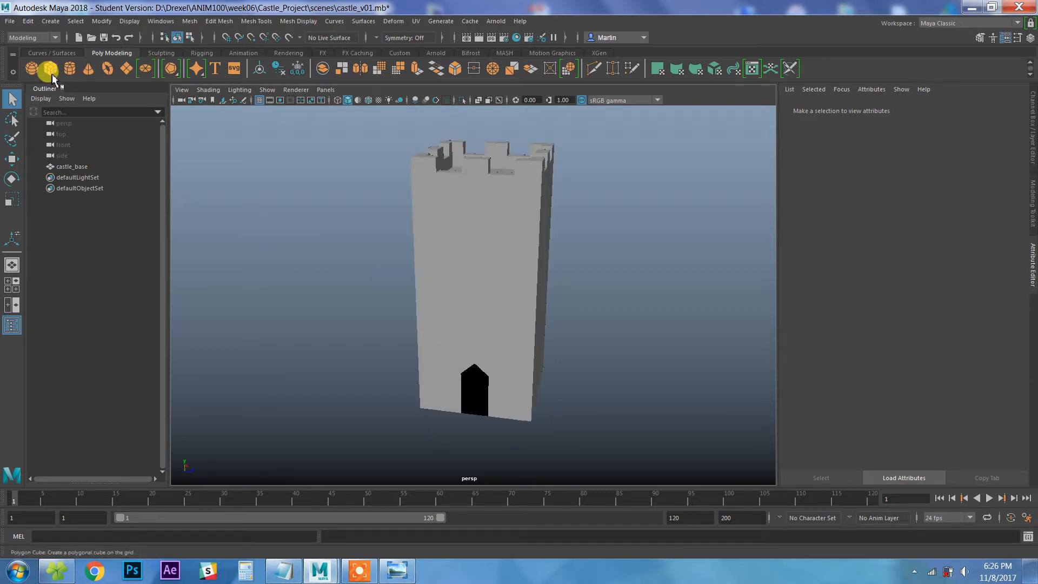
Step: Save the castle_v01 scene, accepting the student version notice
click(10, 21)
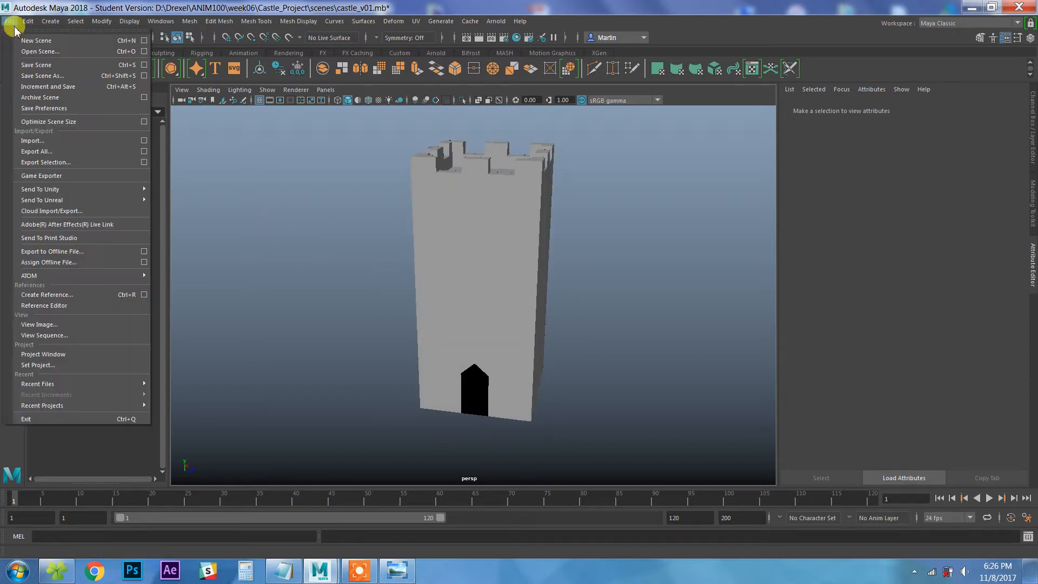
click(37, 65)
click(491, 293)
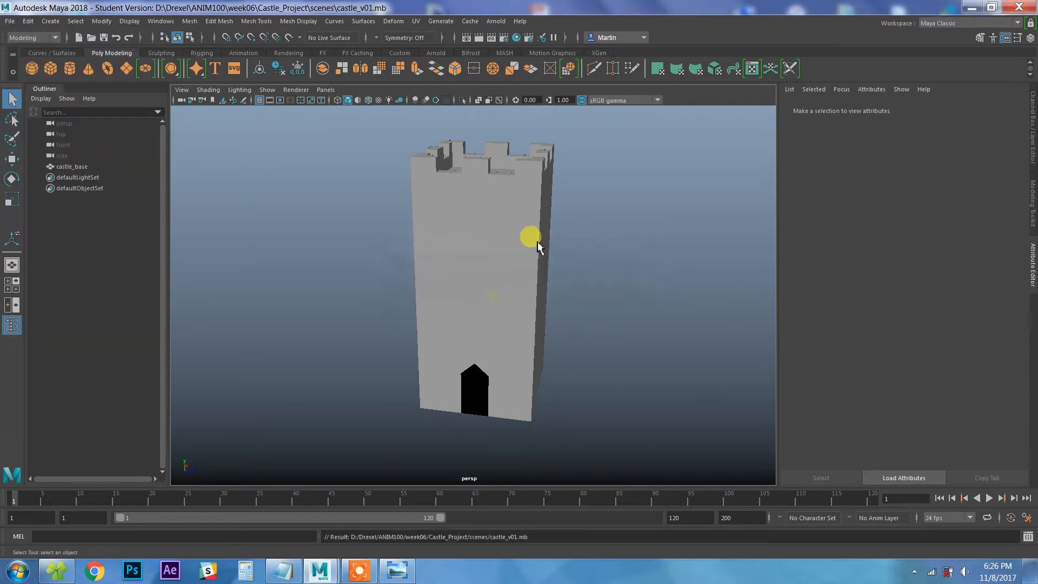
Step: Create a polygon cube and rename it tower_base1
click(32, 69)
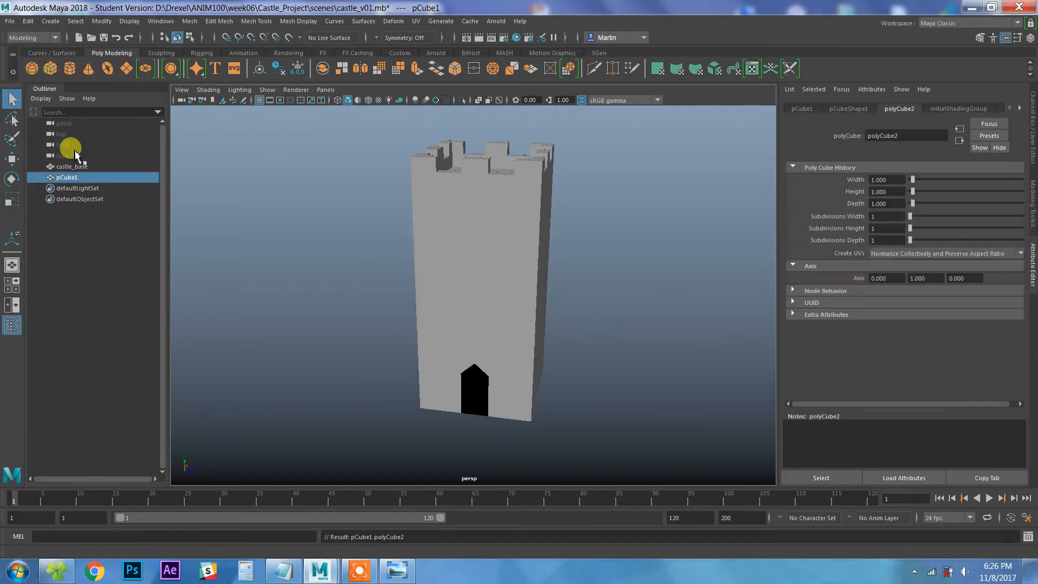
double_click(66, 177)
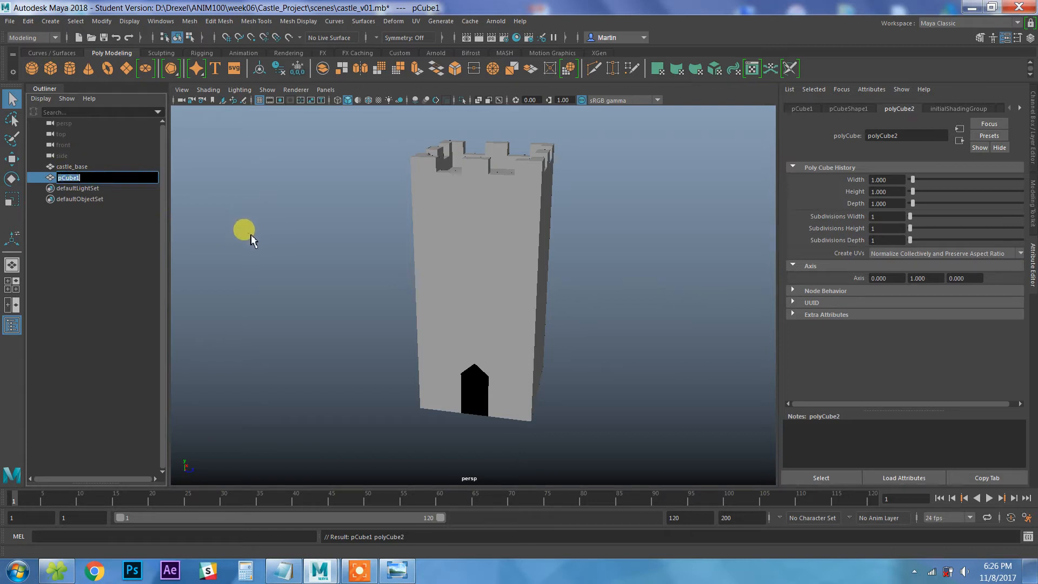
text(tower_base1)
key(Return)
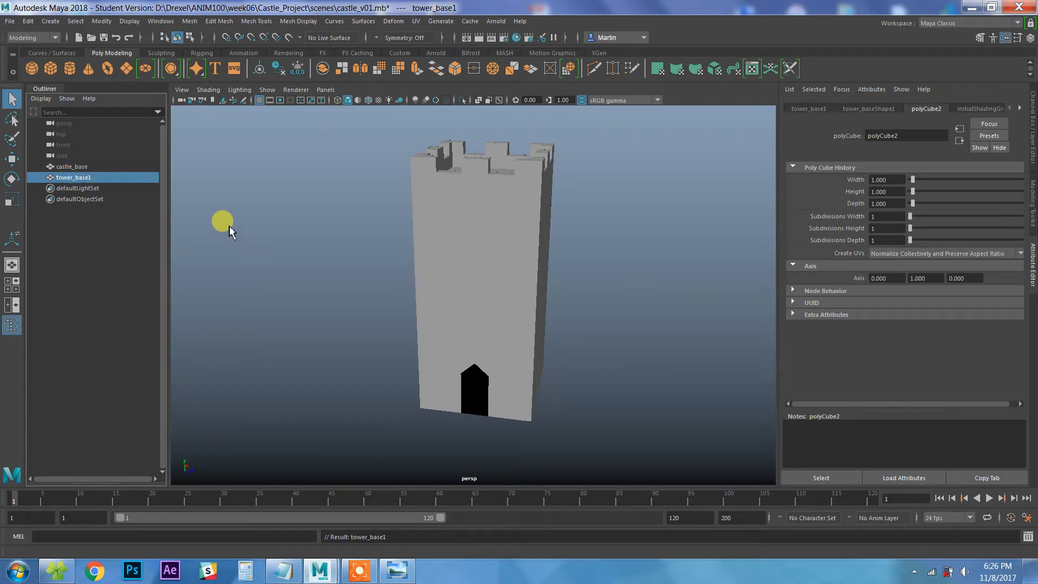
Step: Move tower_base1 along Z out of castle_base so it sits beside the tower's side wall
key(w)
alt+drag(438, 336, 459, 323)
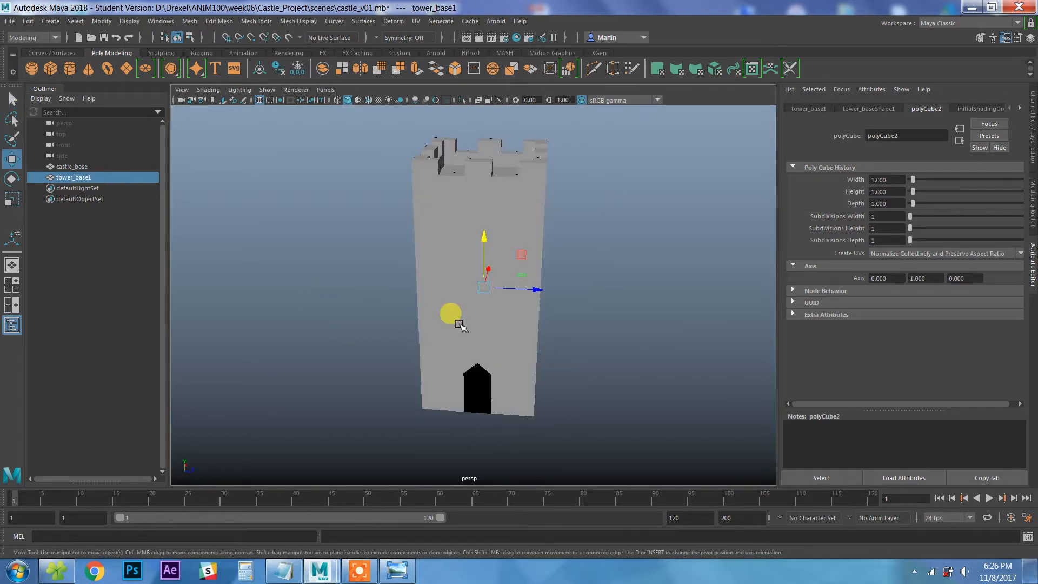
drag(544, 292, 411, 300)
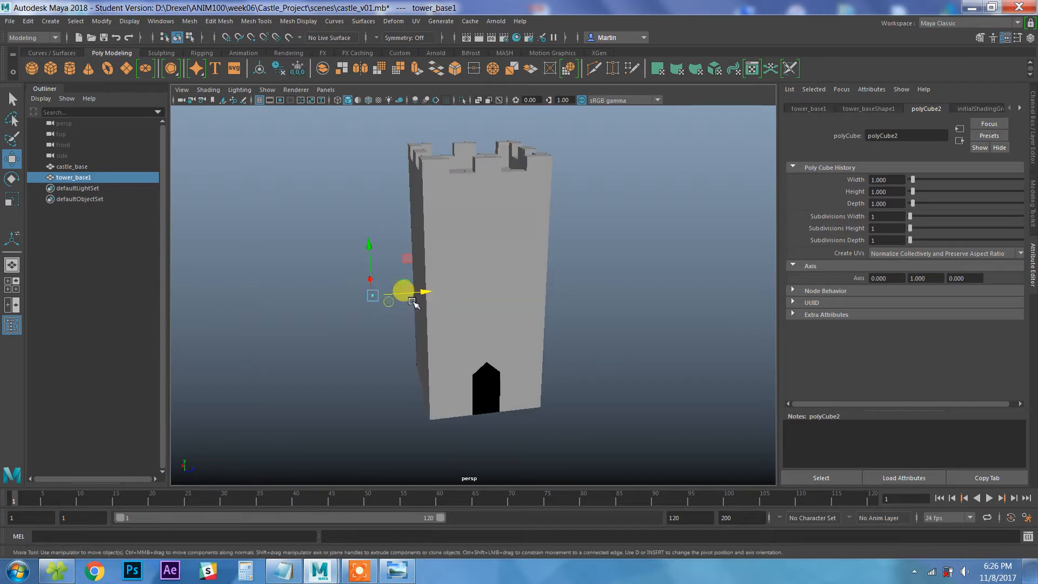
alt+right_drag(387, 299, 536, 327)
alt+middle_drag(482, 313, 545, 307)
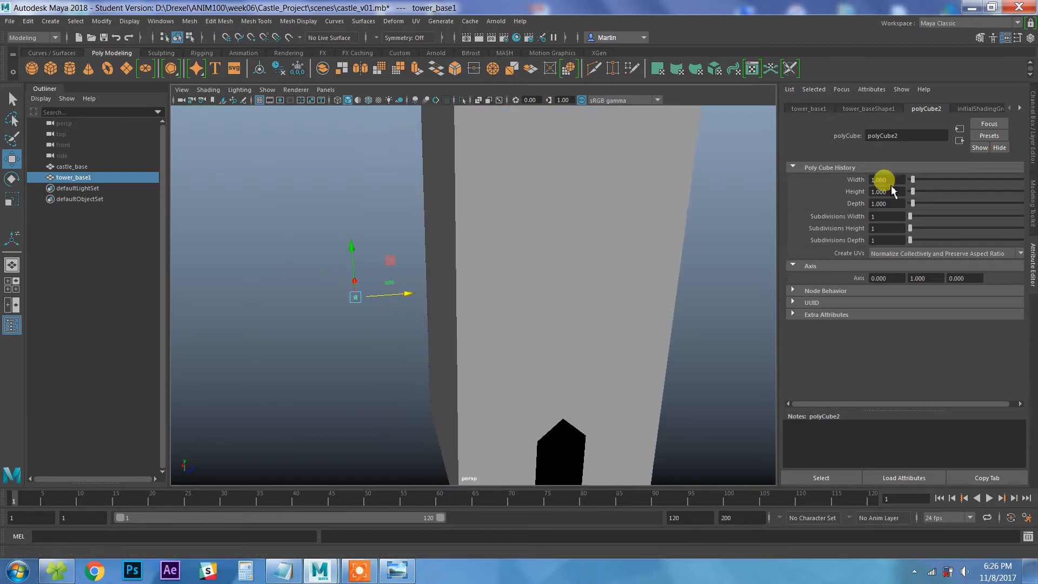
Step: Set the width and depth of tower_base1 to 25
drag(874, 183, 831, 172)
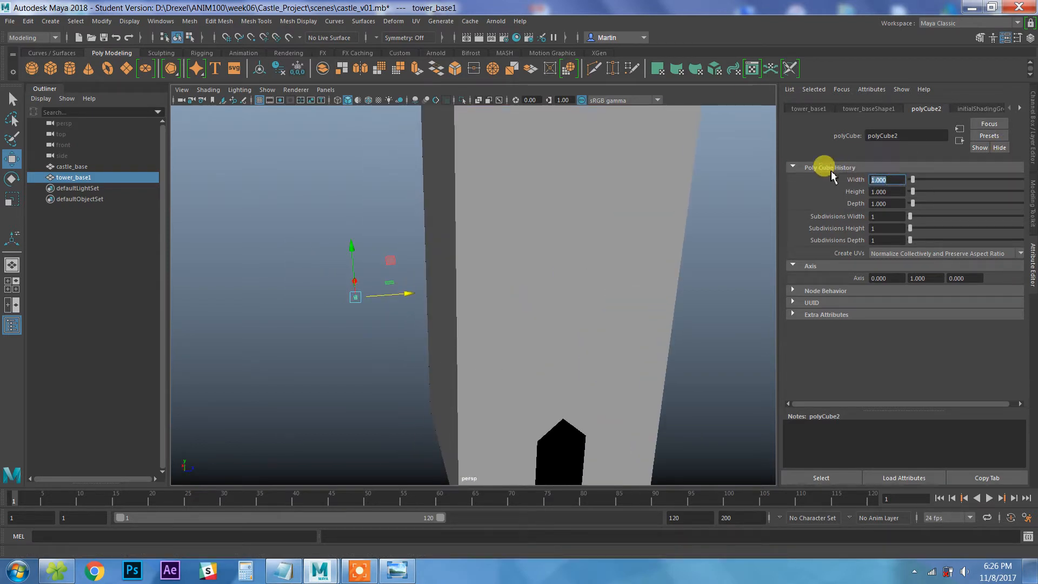
text(25)
key(Return)
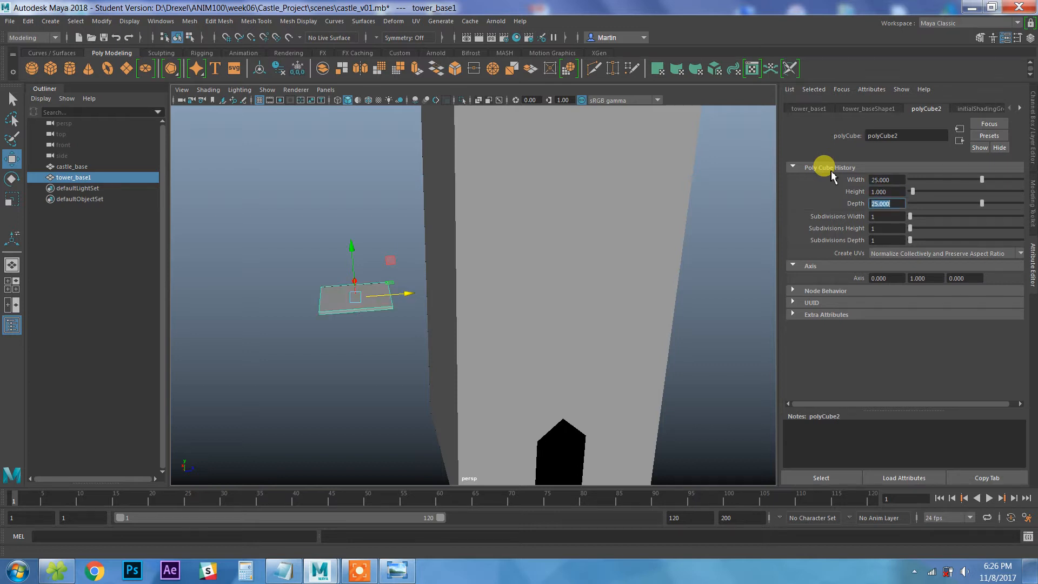
Step: Try heights of 50 and 250 for tower_base1
drag(892, 192, 845, 194)
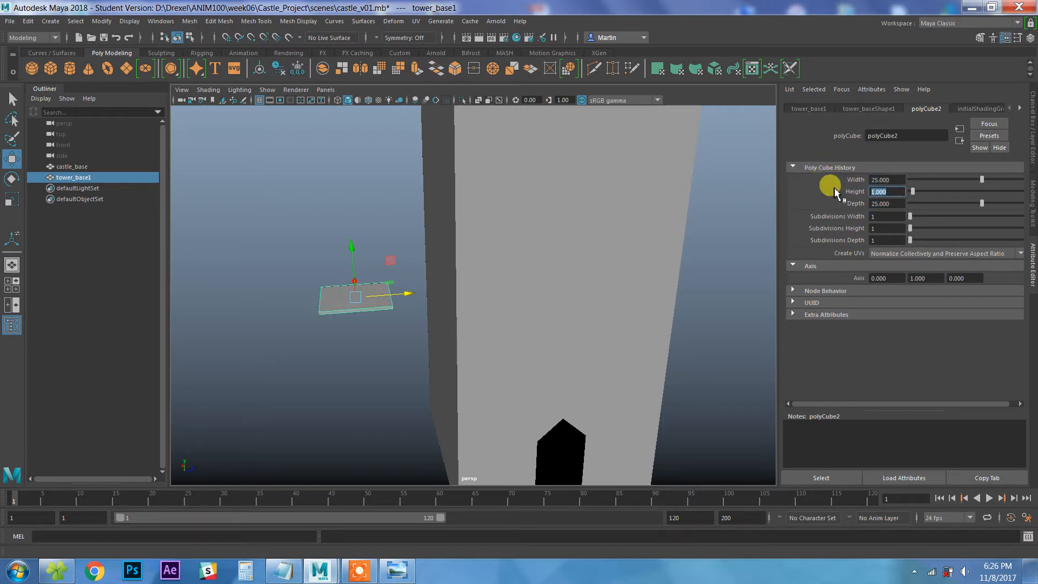
text(50)
key(Return)
scroll(531, 229, down, 3)
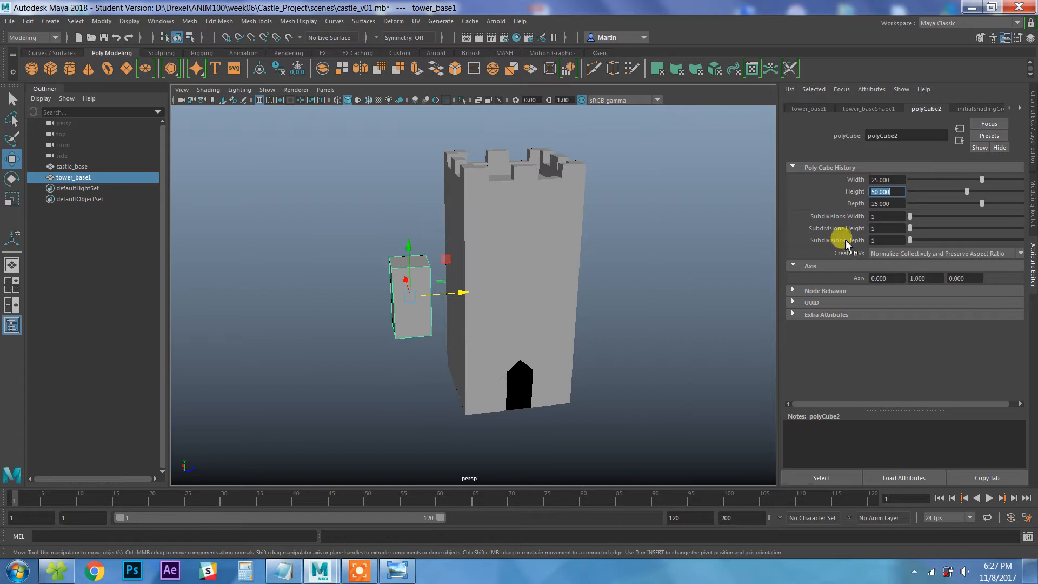
text(250)
key(Return)
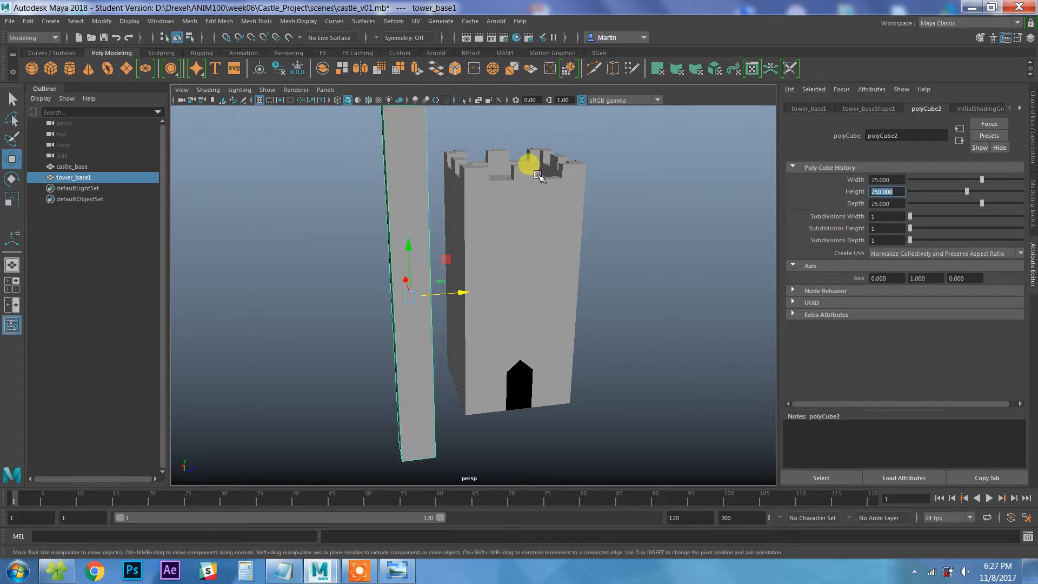
scroll(483, 216, down, 4)
mouse_move(483, 216)
alt+mouse_down()
mouse_move(560, 225)
mouse_move(483, 216)
alt+mouse_up()
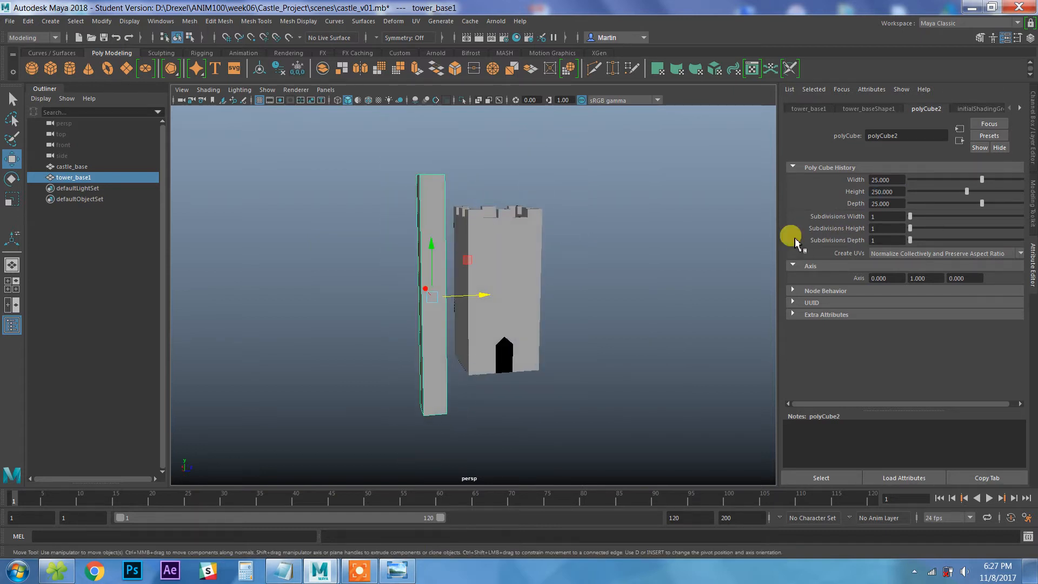
Step: Set the height of tower_base1 to 200 and move it along Z against the side of castle_base
text(200)
key(Return)
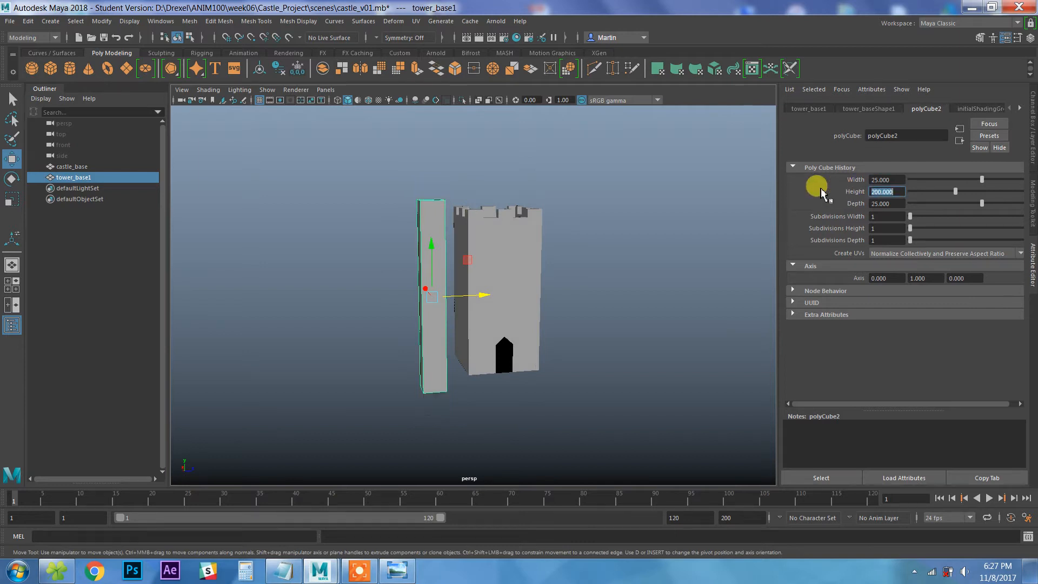
alt+drag(448, 263, 433, 270)
drag(487, 294, 508, 293)
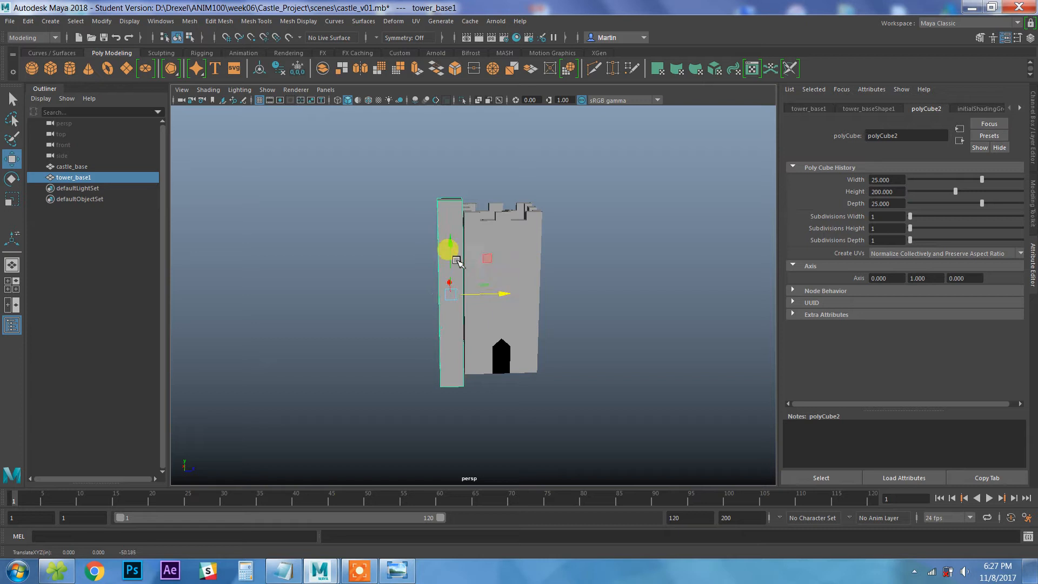
Step: Raise tower_base1 by about 14 until its bottom lines up with castle_base, and set its height subdivisions to 10
drag(448, 251, 444, 234)
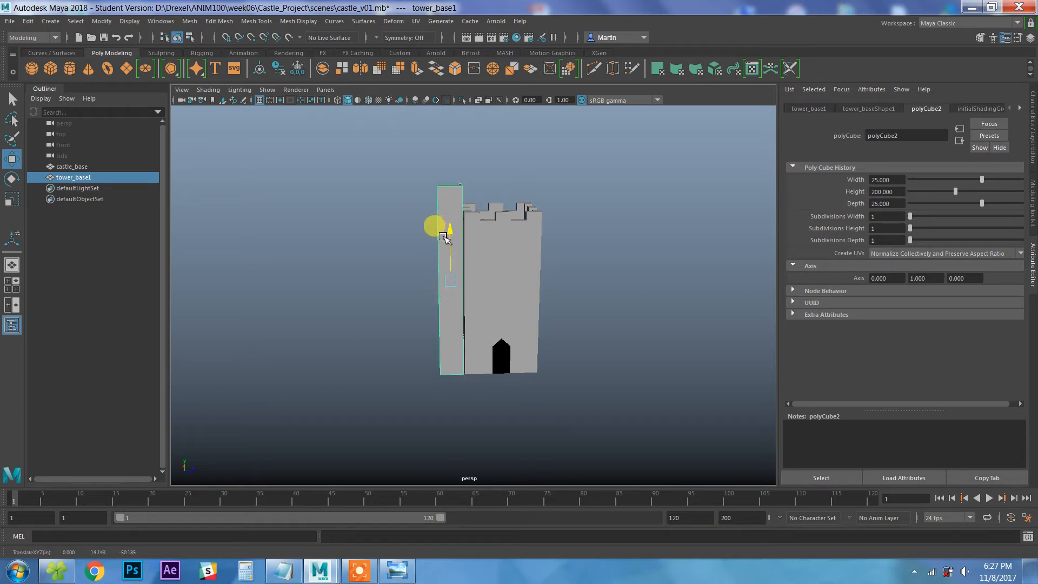
alt+middle_drag(413, 197, 413, 230)
alt+right_drag(511, 244, 577, 262)
alt+drag(481, 254, 649, 250)
drag(917, 230, 934, 233)
Step: Select the uppermost horizontal edge ring below the top of tower_base1 and move it up to form a narrow band
alt+drag(528, 231, 429, 204)
right_click(432, 215)
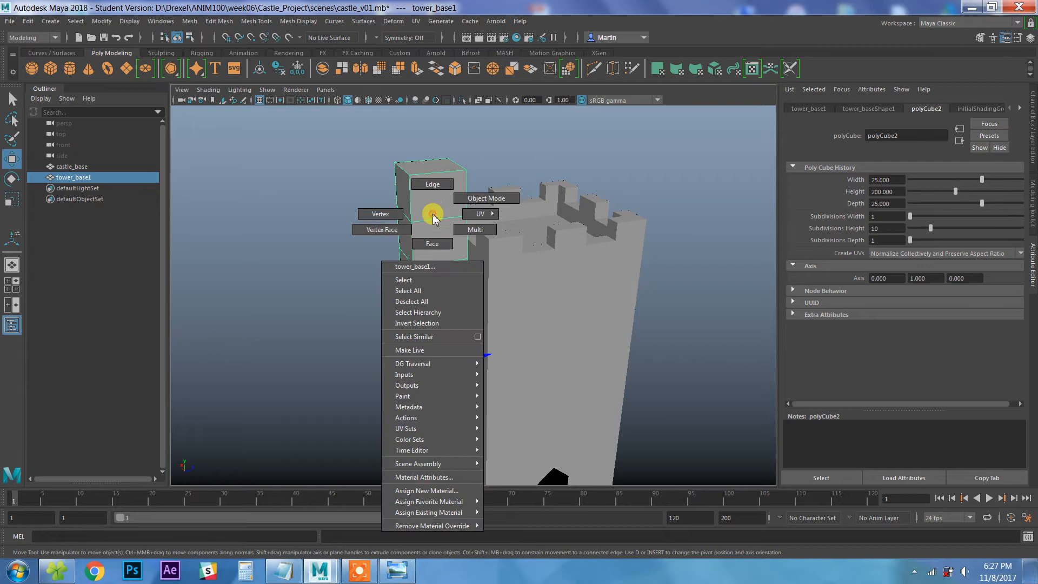
click(433, 184)
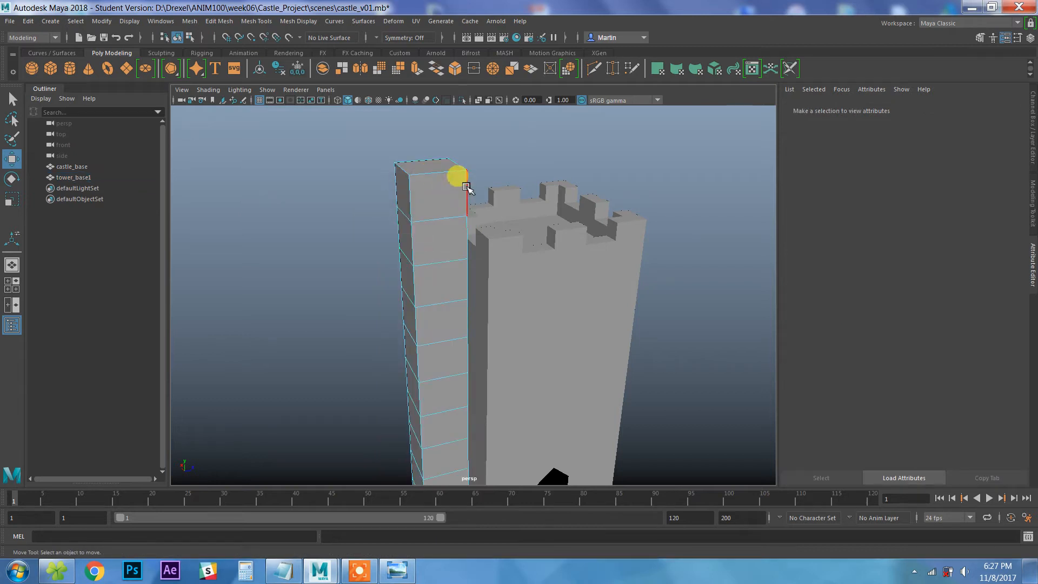
click(430, 215)
alt+drag(380, 220, 630, 244)
click(522, 233)
alt+drag(560, 241, 403, 240)
drag(428, 158, 432, 124)
alt+drag(407, 172, 395, 179)
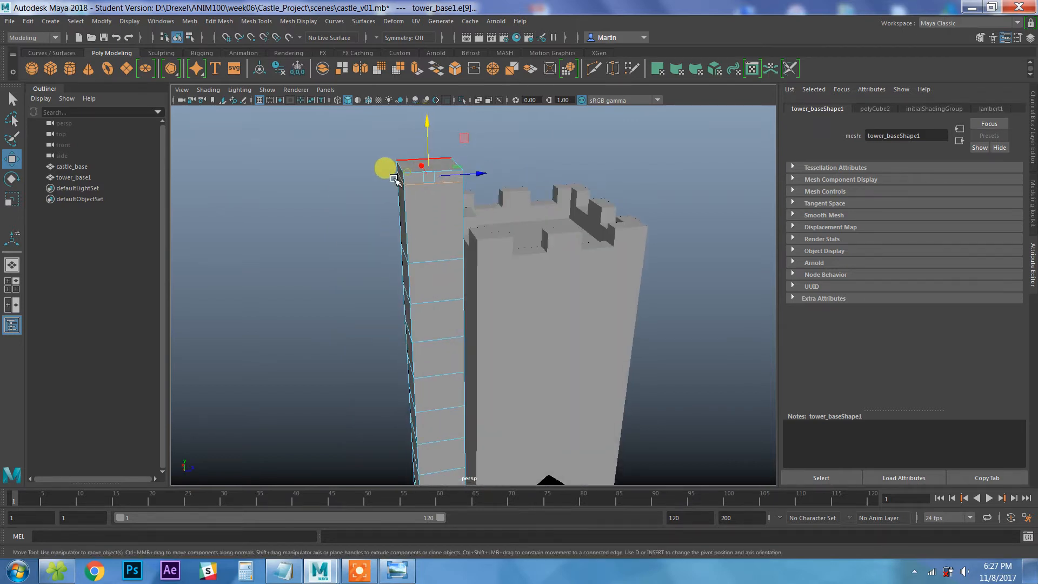
Step: Insert an edge loop around the tall section just below the narrow top band of tower_base1
key(q)
alt+middle_drag(413, 155, 413, 185)
alt+right_drag(412, 185, 459, 218)
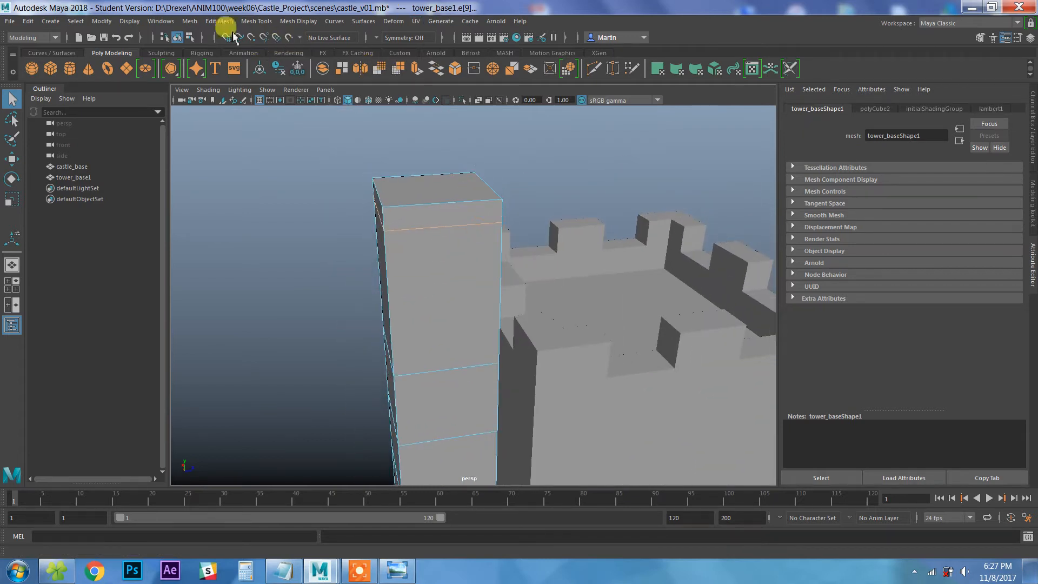
click(264, 21)
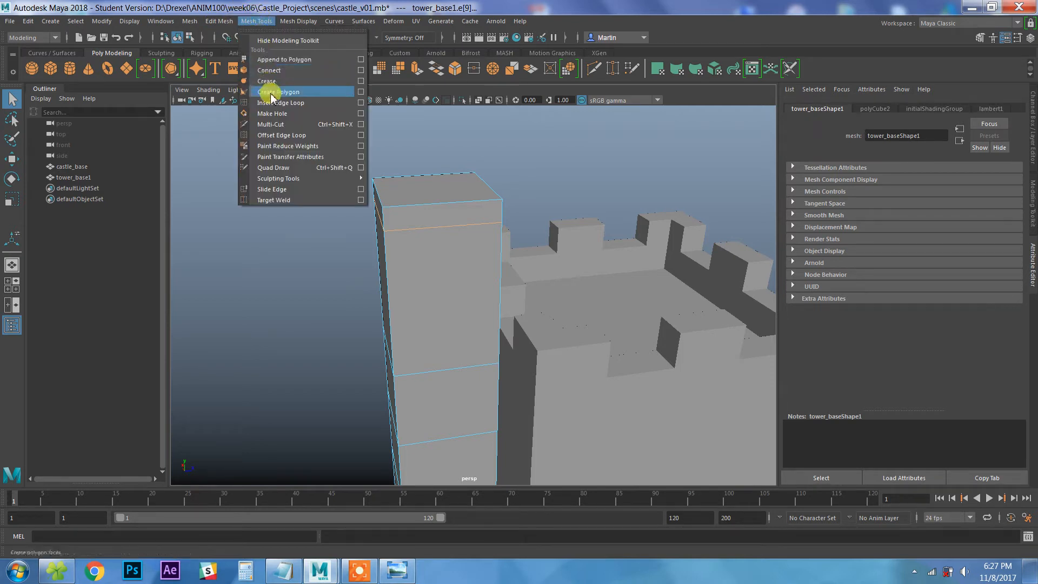
click(322, 102)
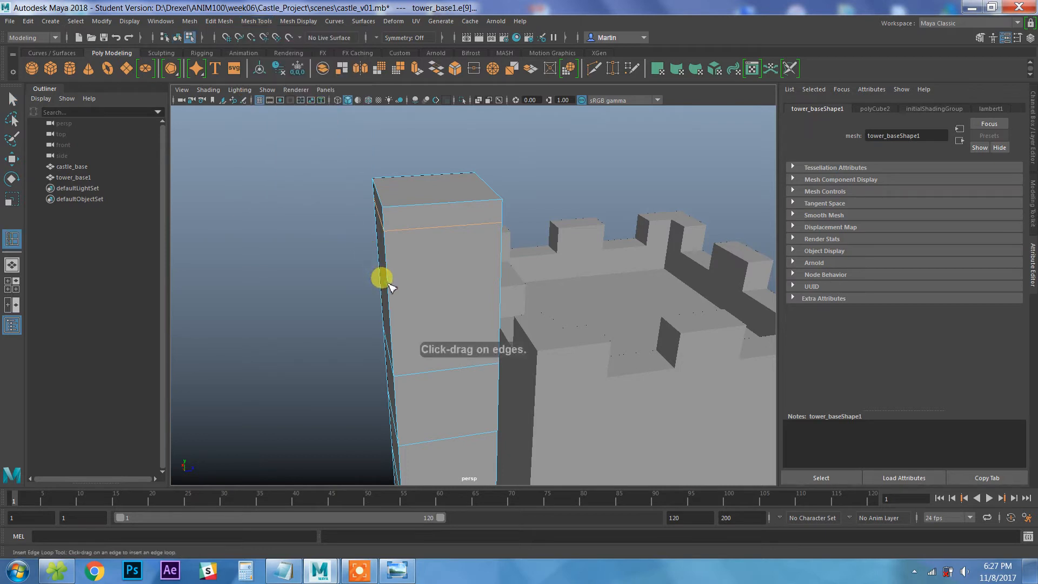
click(387, 299)
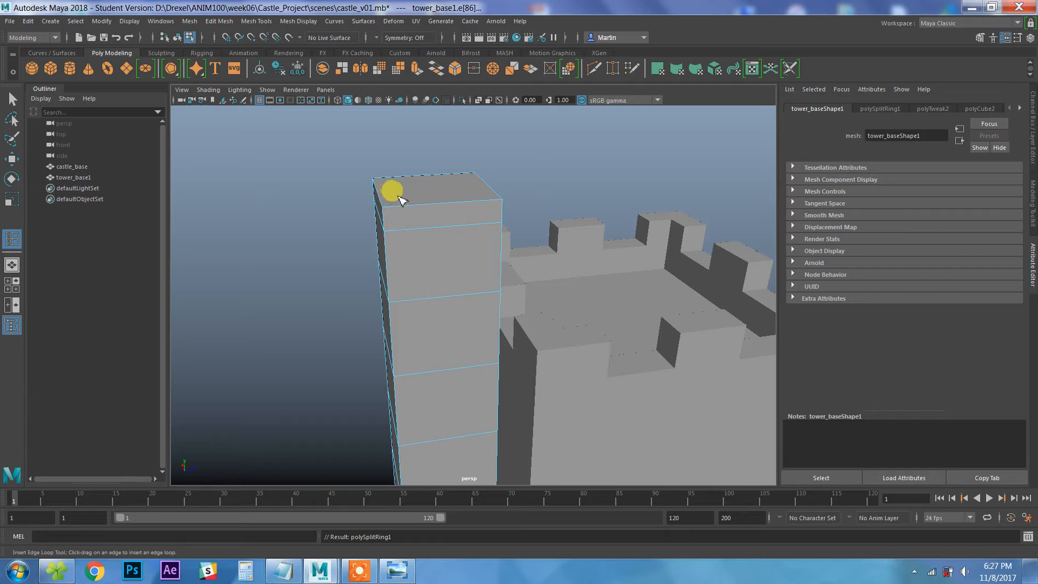
key(q)
Step: Select all the side faces of the narrow band around the top of tower_base1
right_drag(419, 221, 419, 252)
click(422, 220)
alt+drag(352, 216, 446, 230)
click(498, 247)
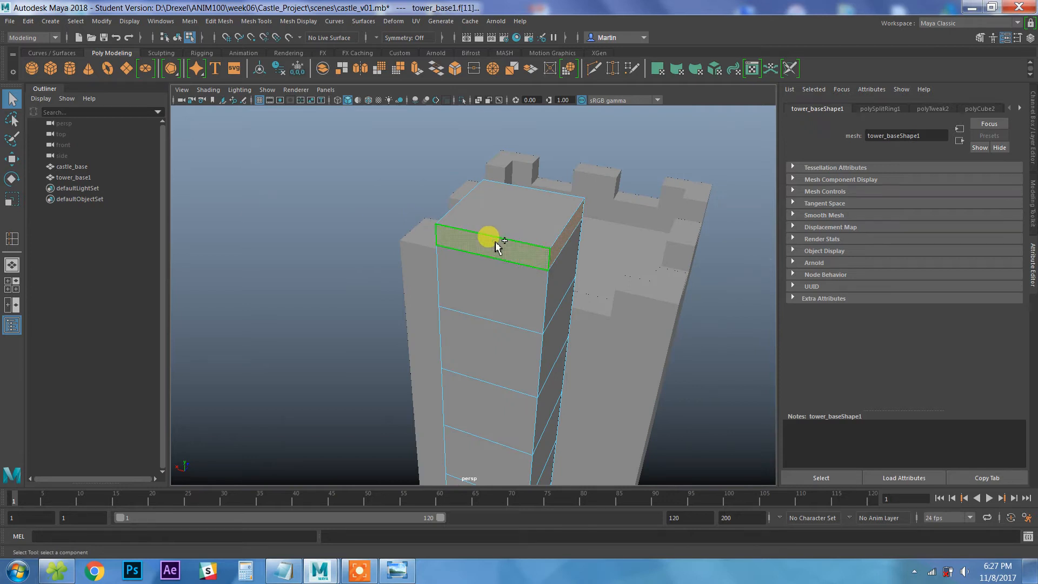
alt+drag(587, 276, 570, 215)
alt+drag(478, 255, 443, 257)
click(426, 235)
key(f)
alt+drag(394, 292, 489, 296)
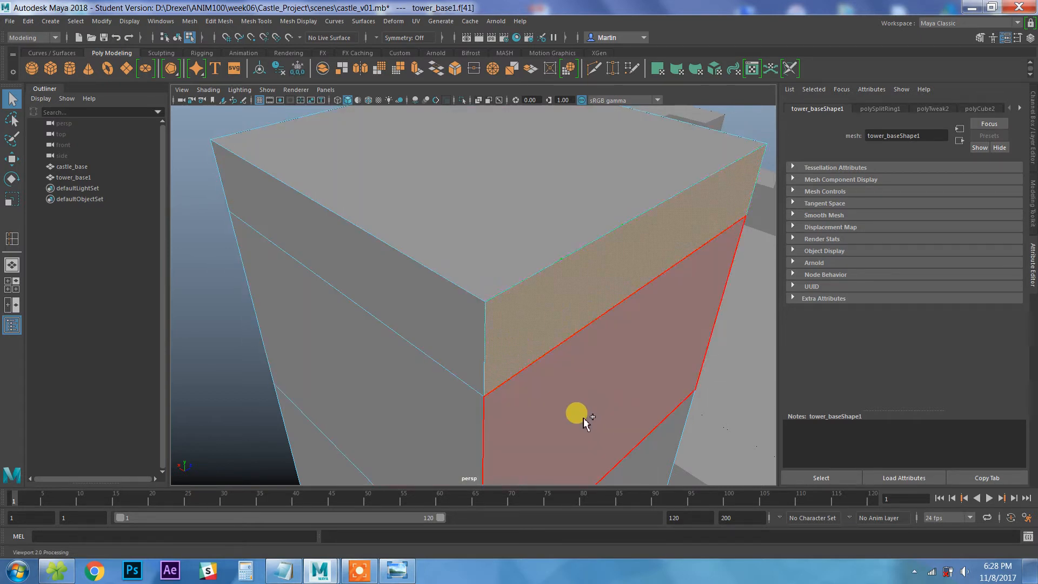
shift+double_click(391, 287)
alt+drag(326, 282, 495, 266)
alt+right_drag(460, 263, 343, 242)
alt+drag(343, 241, 278, 290)
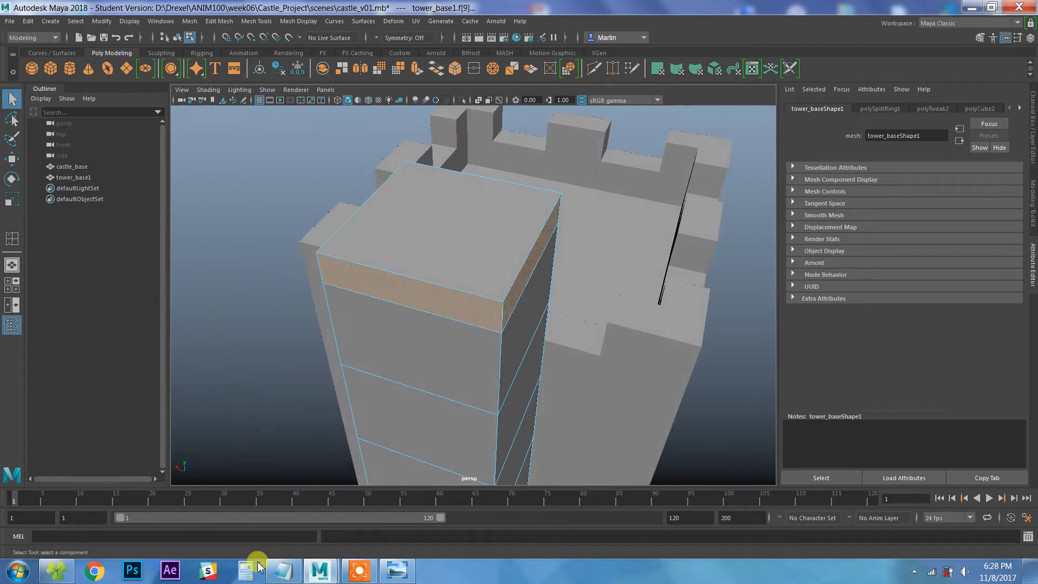
Step: Examine the tower tops in the castle reference photos, starting from castle_ref01
click(59, 574)
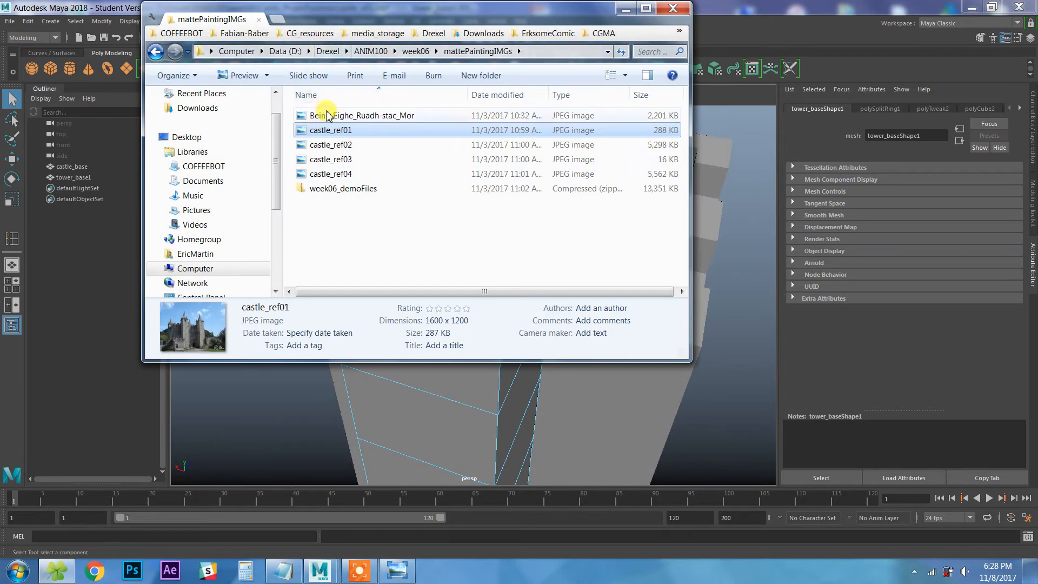
double_click(329, 133)
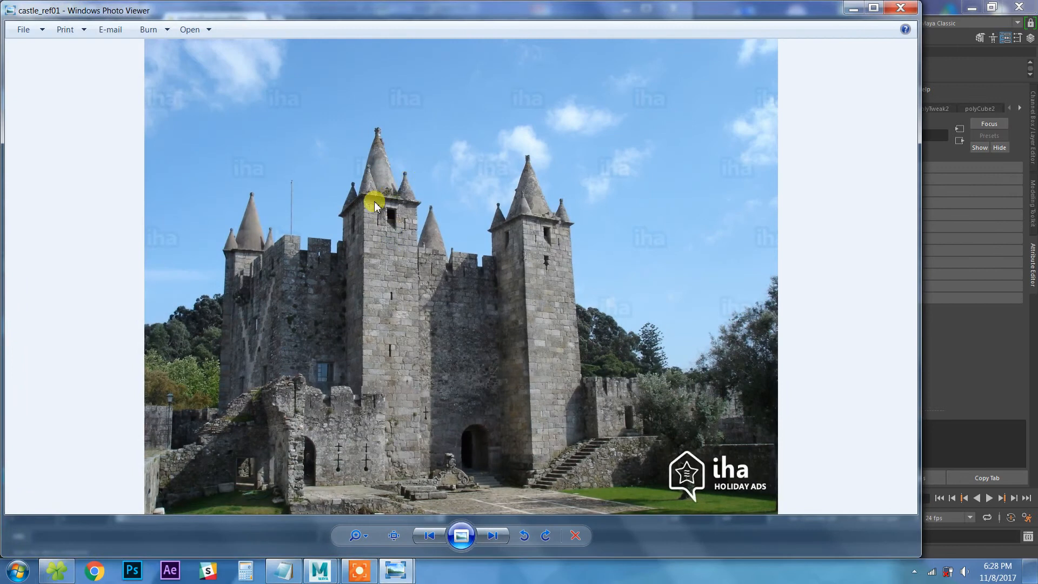
click(490, 535)
click(492, 536)
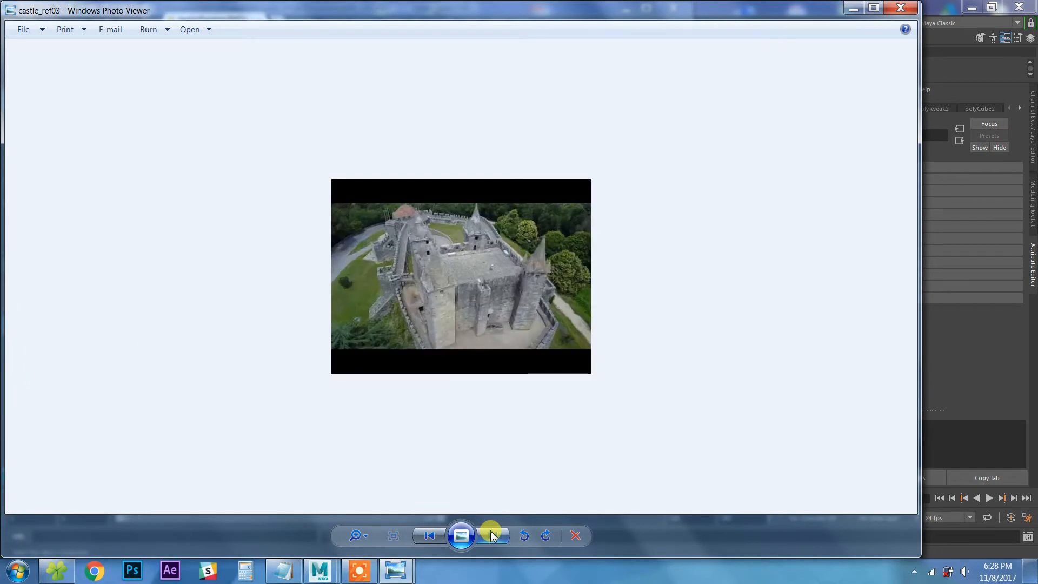
click(492, 536)
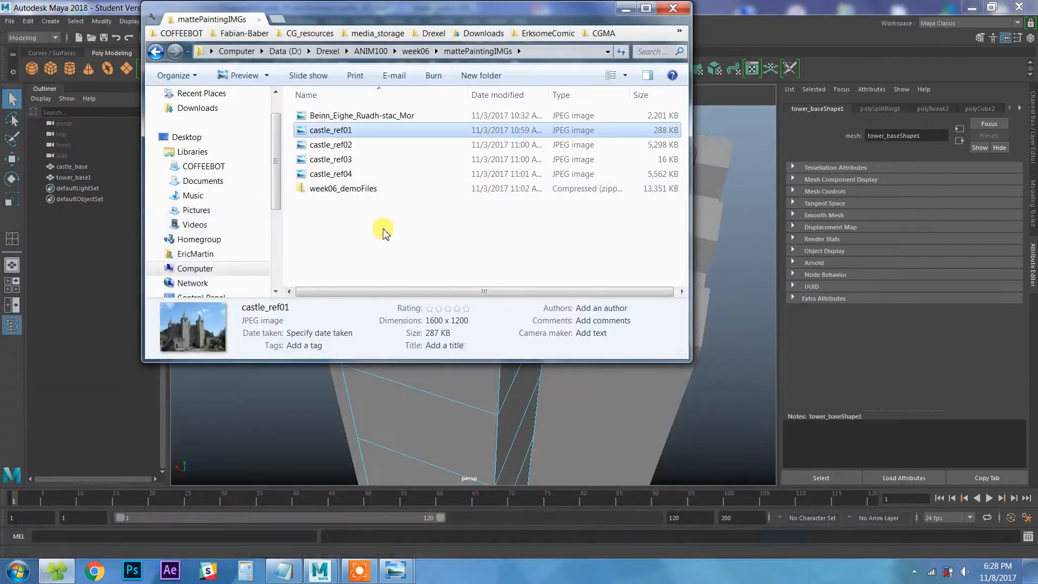
click(626, 8)
Step: Extrude the selected top band outward with a local Z translation of about 11.7 to form an overhanging rim
mouse_move(522, 290)
alt+mouse_down()
mouse_move(539, 299)
mouse_move(454, 281)
alt+mouse_up()
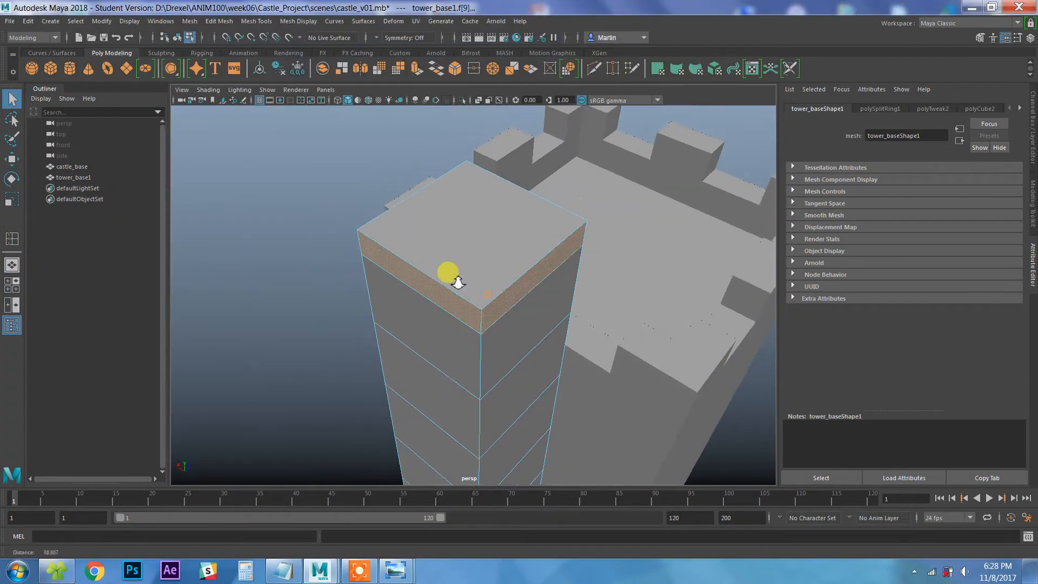
click(415, 68)
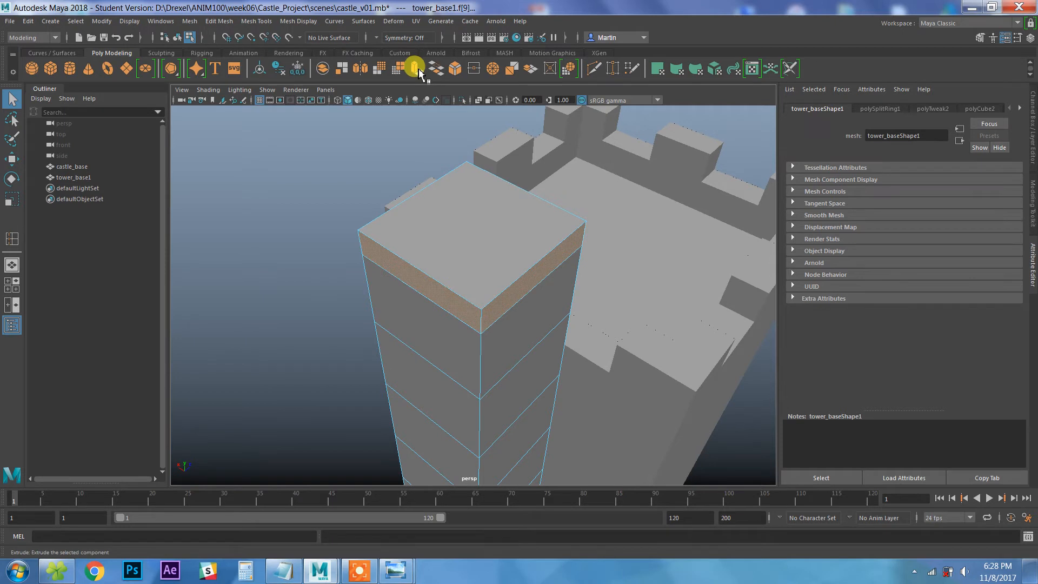
alt+drag(505, 243, 452, 225)
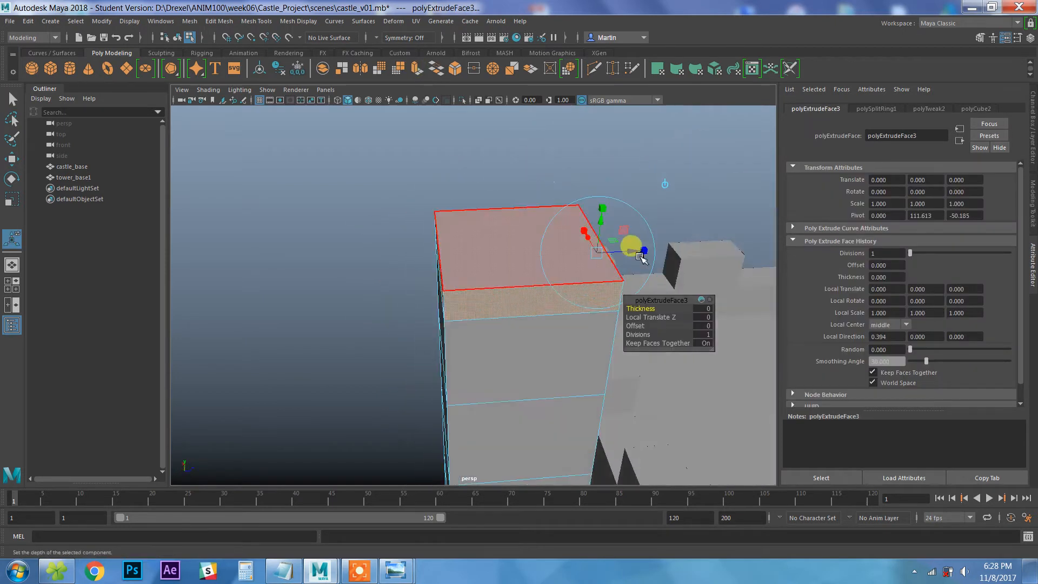
drag(634, 255, 552, 236)
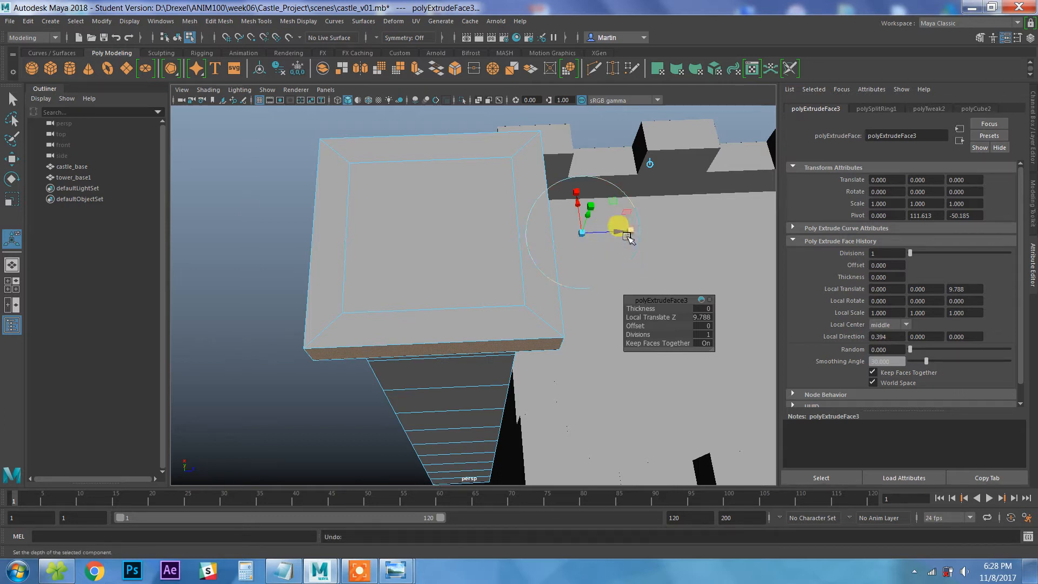
drag(579, 196, 597, 209)
key(ctrl+z)
alt+drag(601, 260, 650, 282)
alt+drag(518, 324, 615, 234)
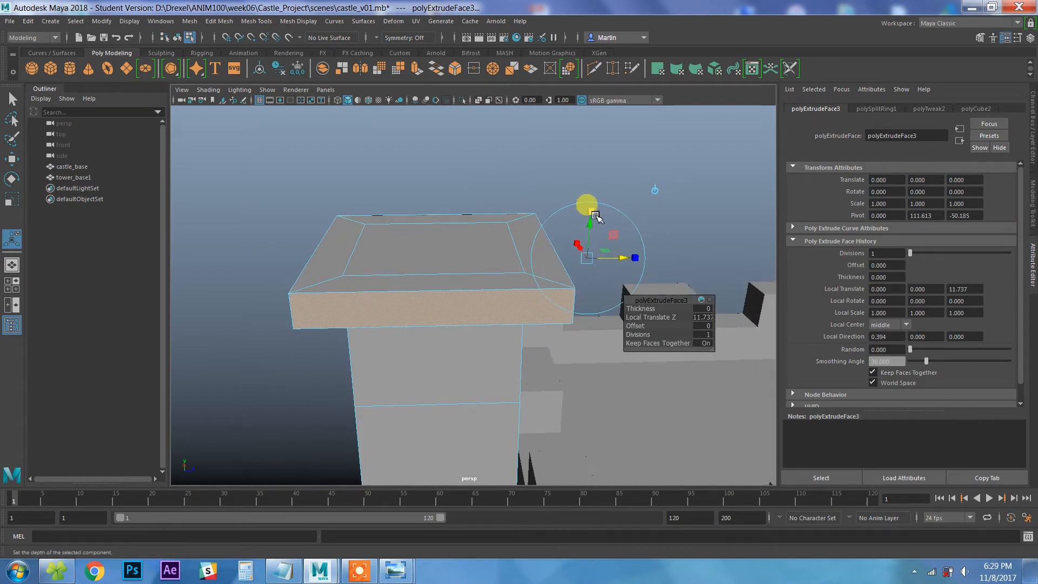
Step: Scale the rim's outer faces vertically to about 0.47, raise them slightly and return tower_base1 to object mode
drag(596, 214, 597, 241)
alt+drag(480, 269, 398, 250)
key(w)
drag(509, 227, 508, 222)
key(ctrl+z)
alt+drag(449, 265, 364, 292)
alt+drag(498, 251, 378, 229)
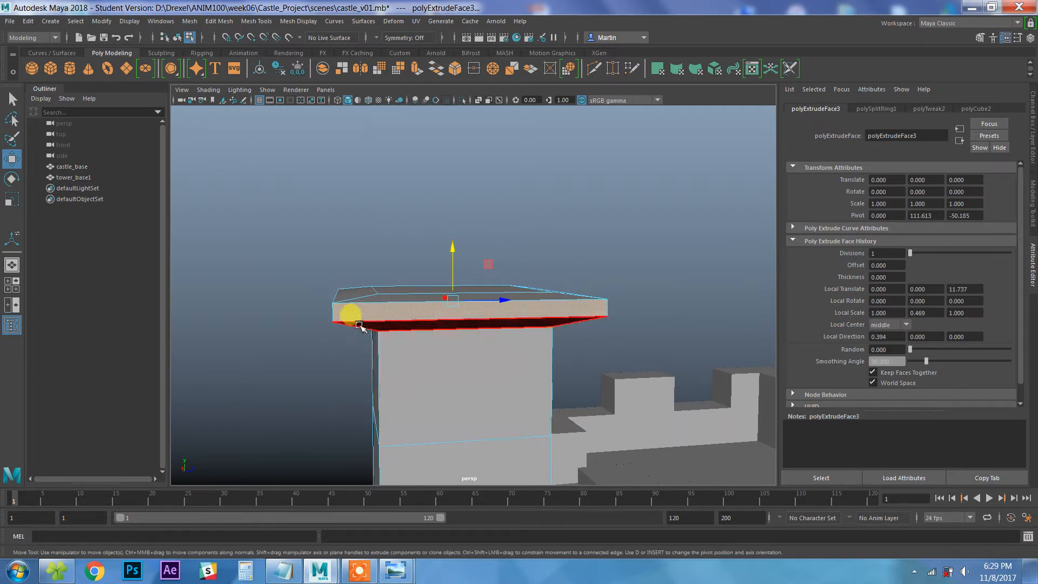
drag(453, 251, 454, 246)
mouse_move(366, 282)
alt+mouse_down()
mouse_move(340, 282)
mouse_move(353, 279)
alt+mouse_up()
alt+drag(469, 252, 496, 287)
right_drag(503, 261, 580, 233)
Step: Compare the finished tower rim with the tower tops and conical spires in reference photo castle_ref02
alt+right_drag(577, 233, 388, 260)
alt+drag(433, 262, 519, 151)
alt+right_drag(518, 257, 430, 295)
alt+drag(429, 295, 425, 317)
alt+middle_drag(443, 303, 470, 232)
alt+drag(471, 232, 544, 241)
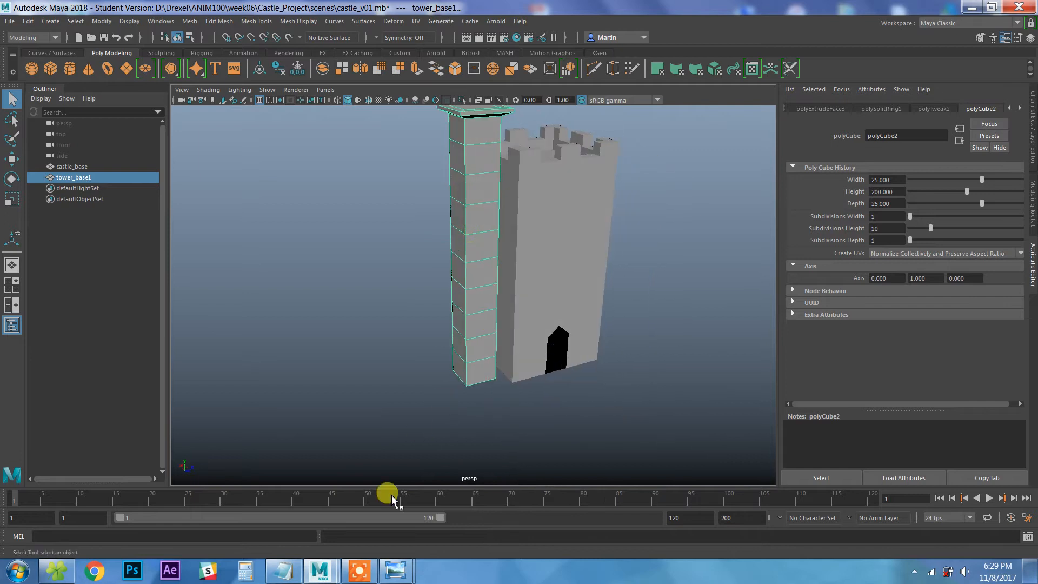
mouse_move(385, 576)
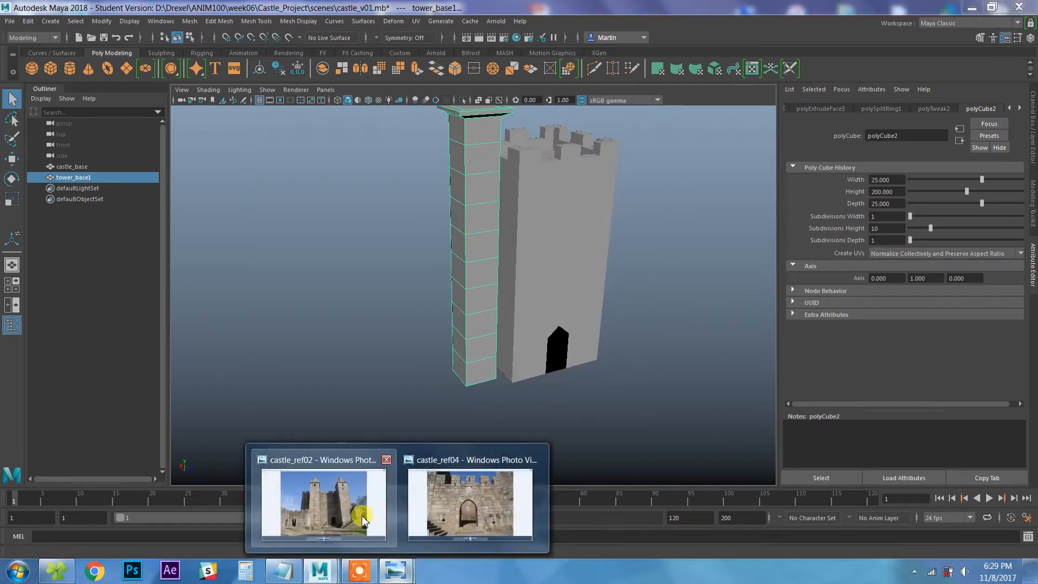
click(327, 503)
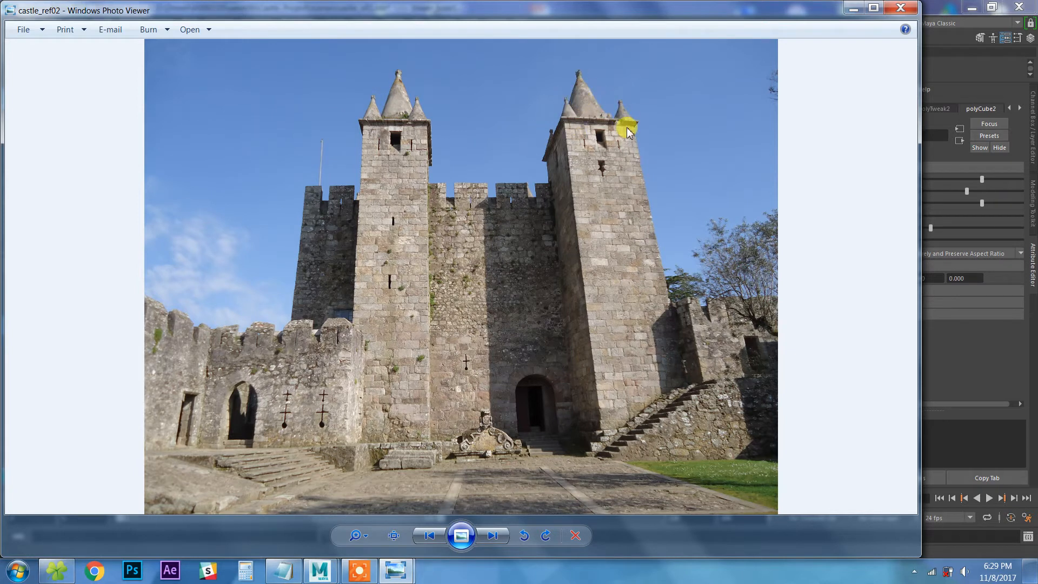
click(854, 10)
Step: Create a polygon cone for the tower roof and name it tower_Cone1
alt+drag(380, 139, 338, 192)
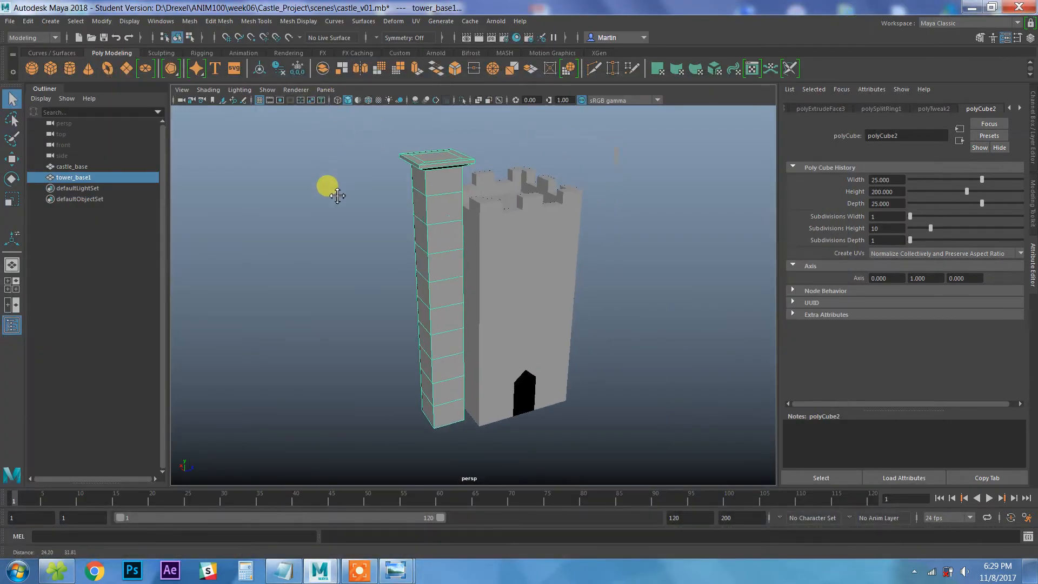
click(88, 68)
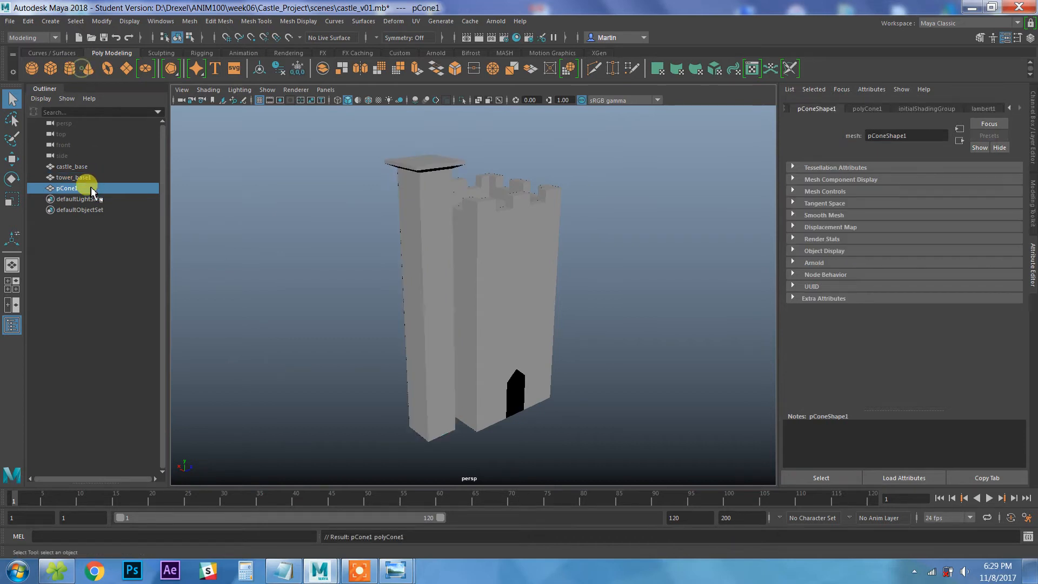
double_click(69, 189)
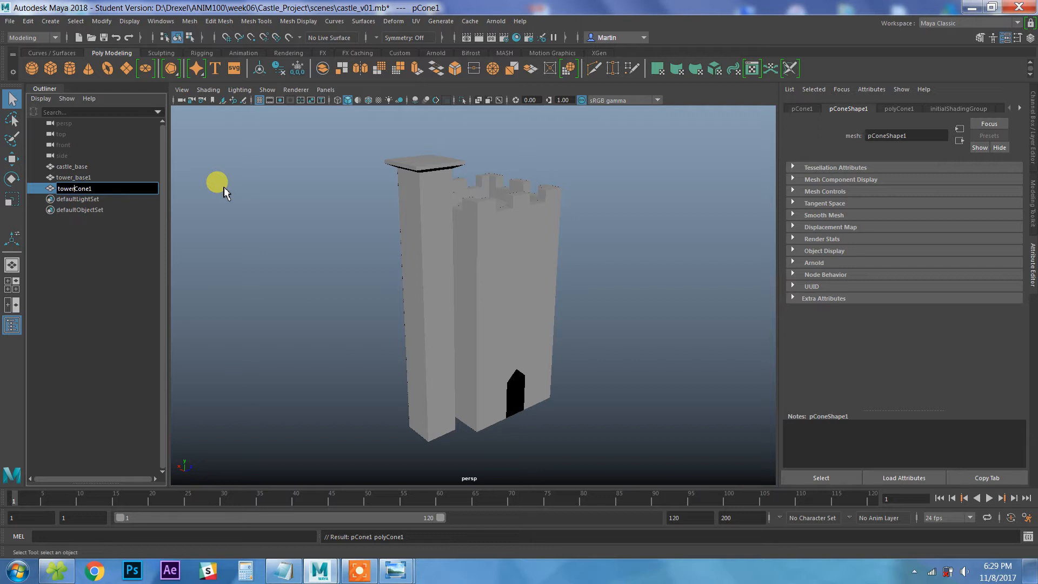
text(tower_Cone1)
key(Return)
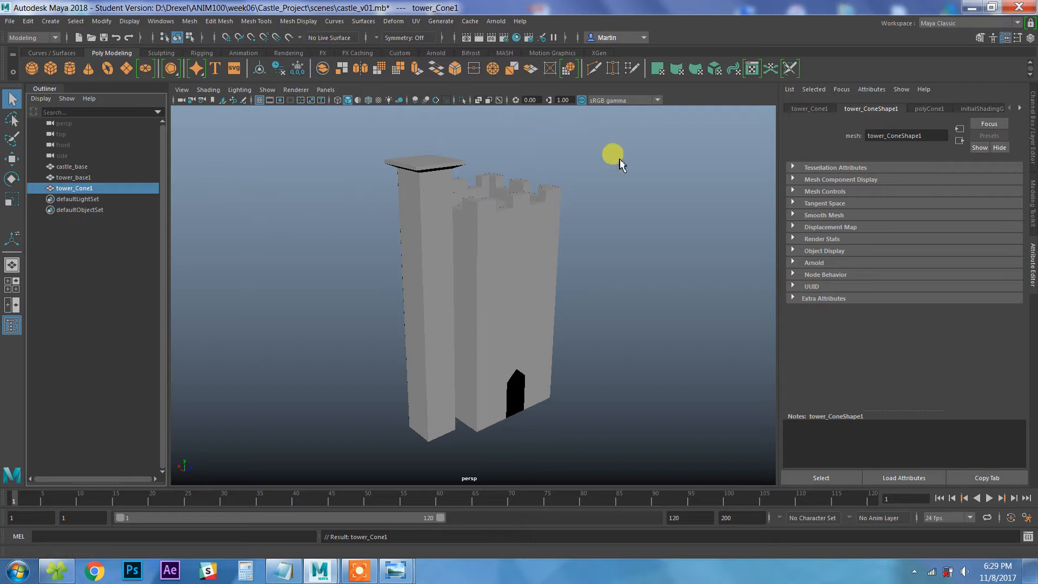
Step: Move tower_Cone1 along Z to about -86.7, beside the tower, and set its radius to 15 and height to 40
key(w)
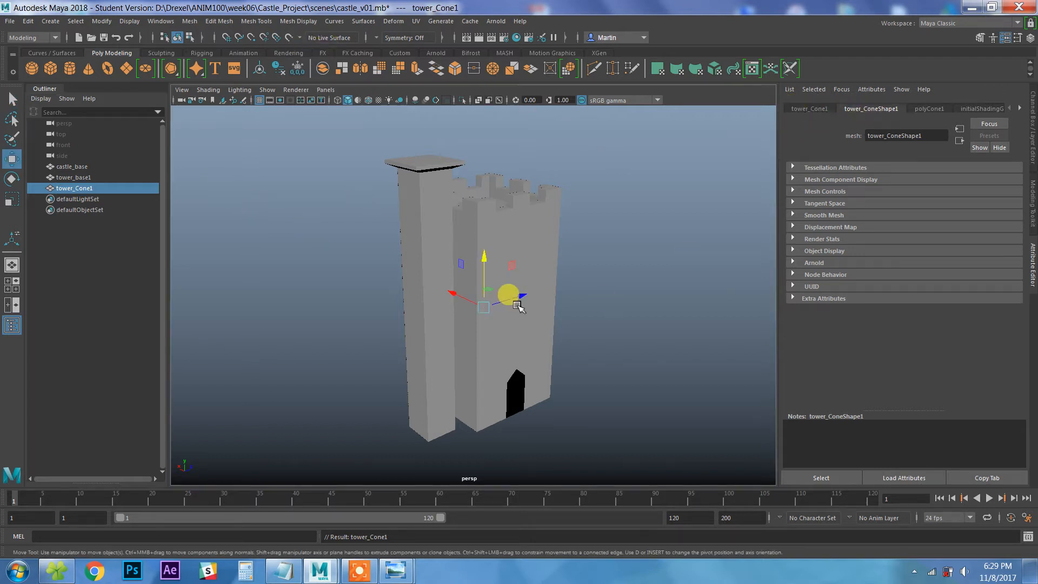
drag(527, 302, 428, 325)
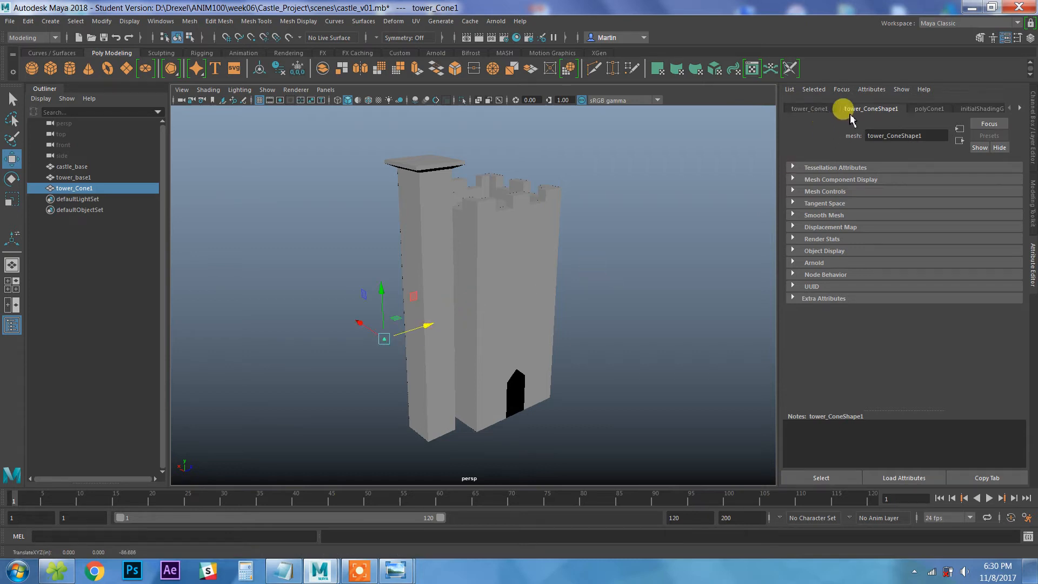
click(928, 108)
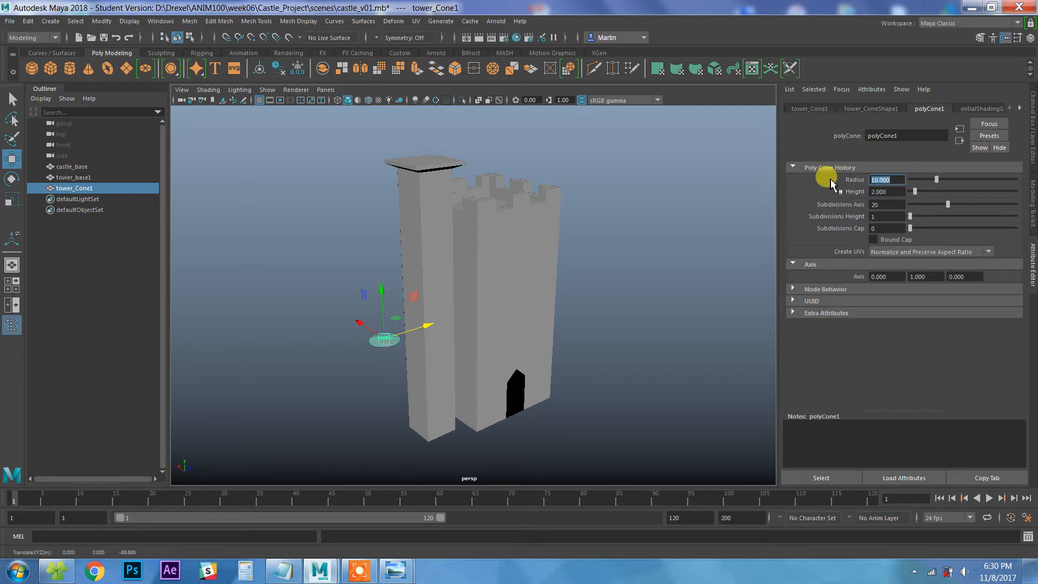
click(894, 191)
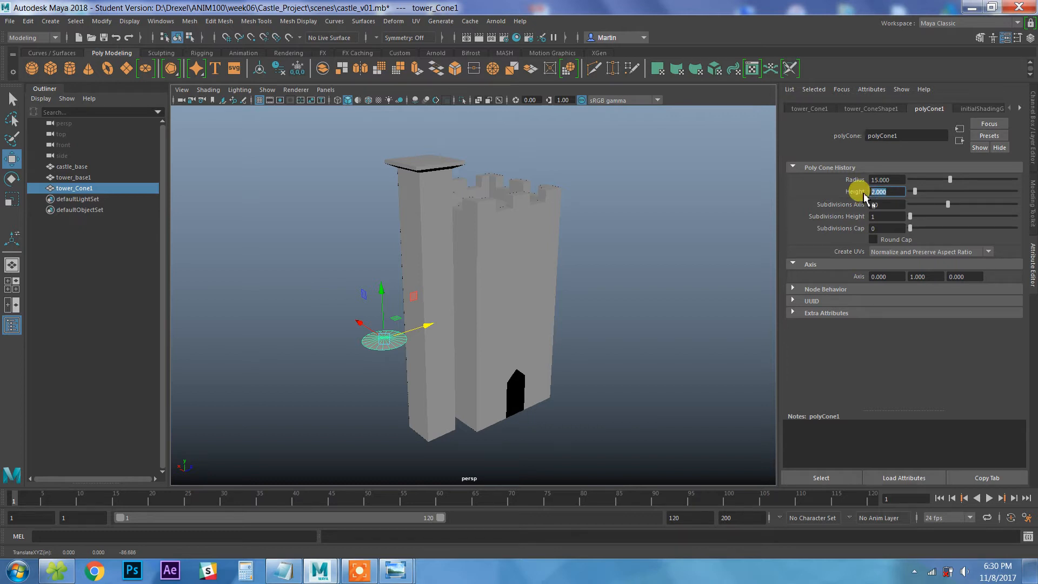
text(20)
key(Return)
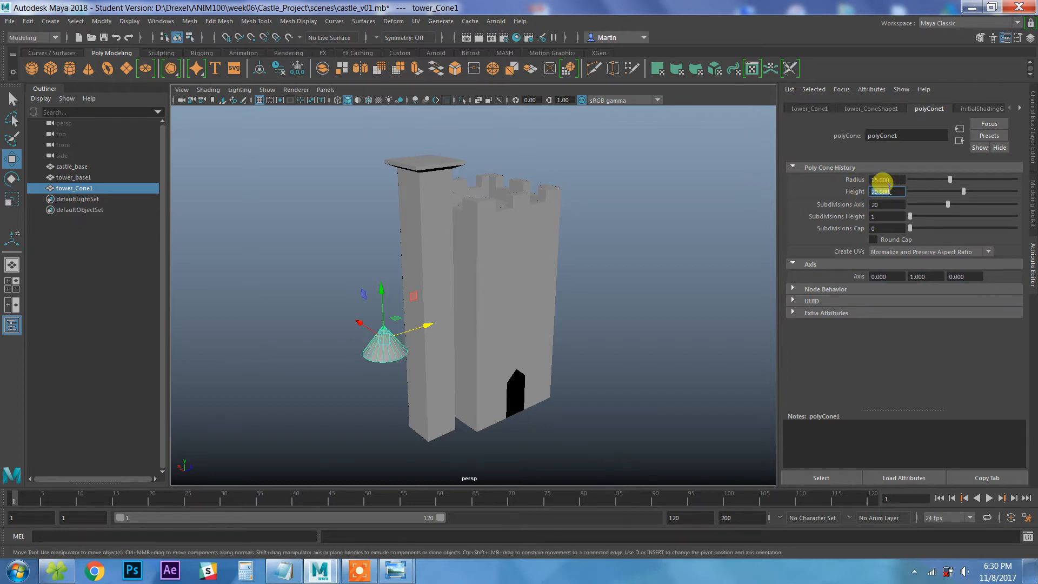
text(40)
key(Return)
Step: Raise tower_Cone1 above the tower and move it along Z until it sits centred on the rim's top
drag(397, 284, 366, 185)
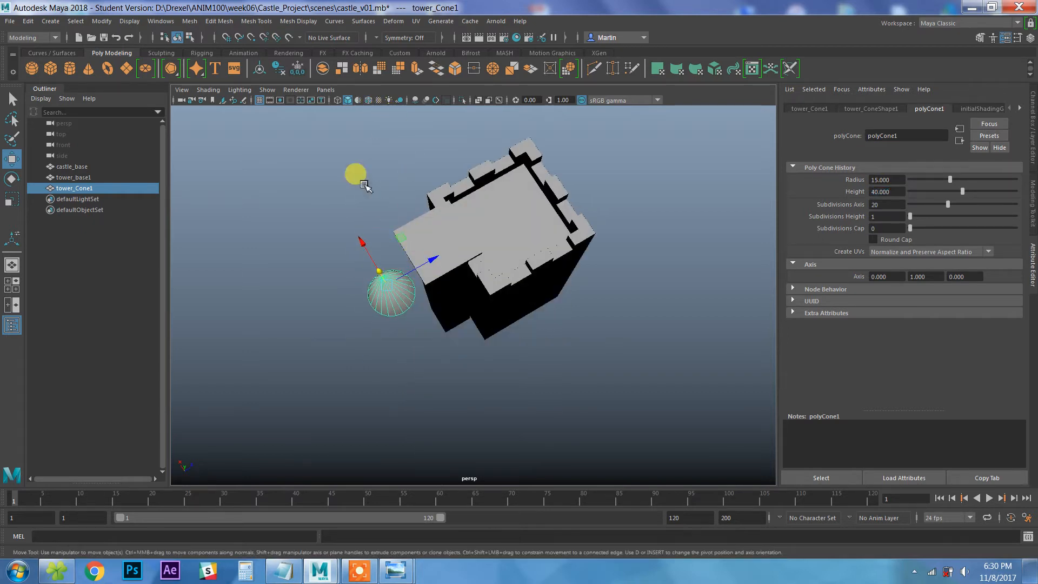
click(370, 106)
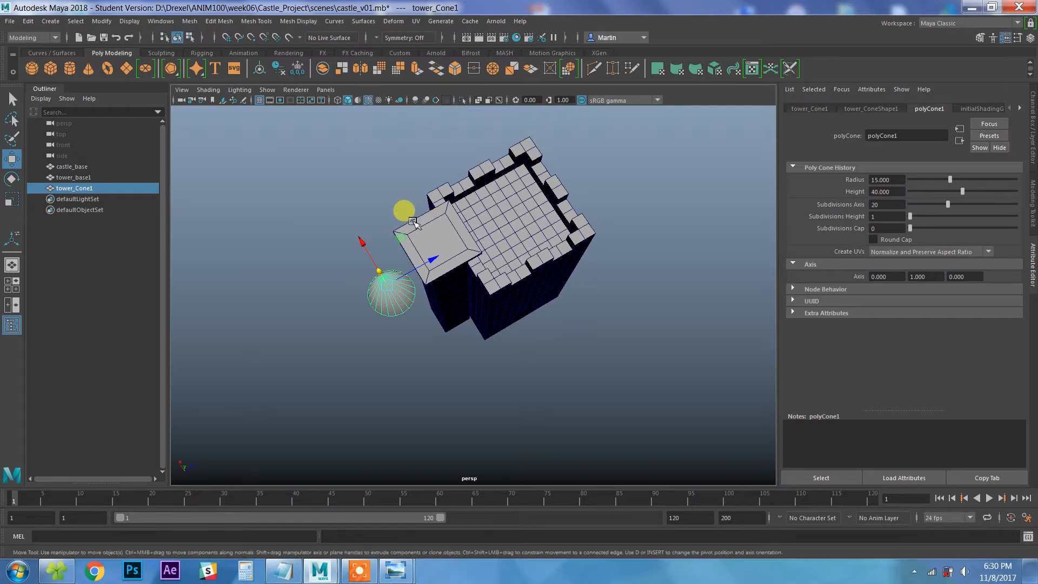
alt+drag(363, 285, 370, 264)
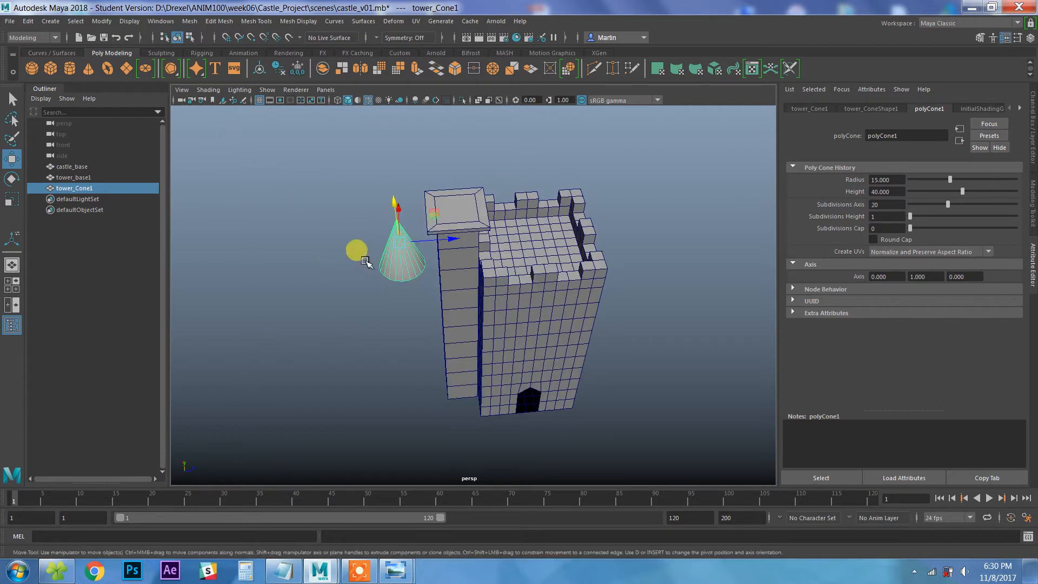
drag(449, 248, 508, 249)
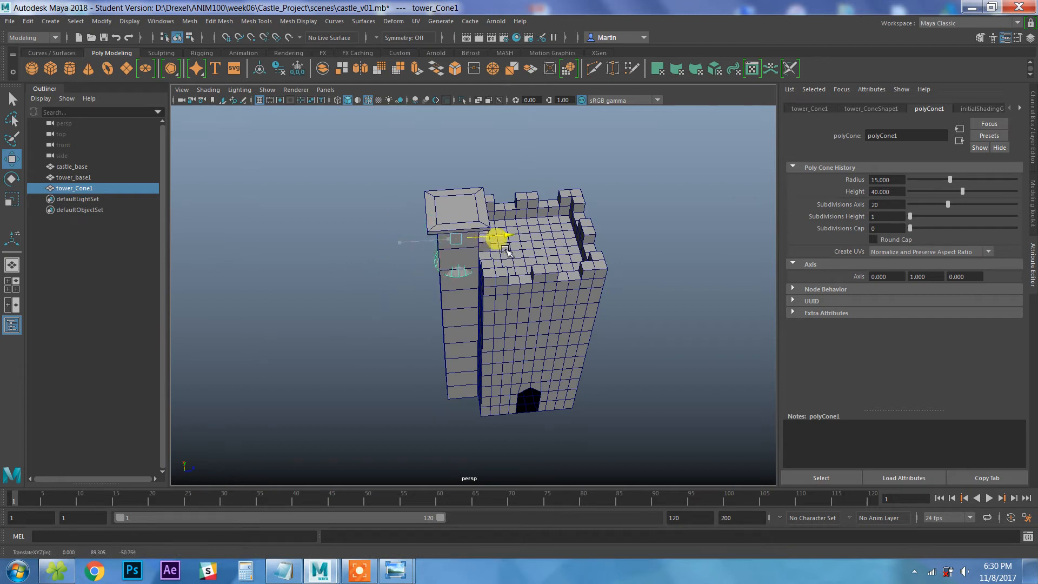
drag(457, 203, 427, 230)
key(f)
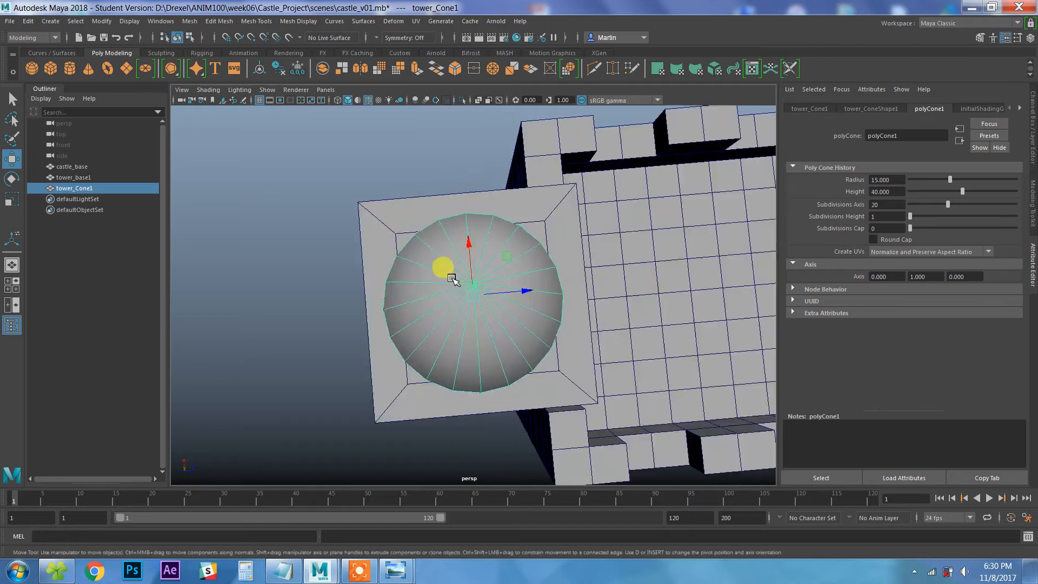
alt+drag(477, 285, 475, 297)
alt+middle_drag(475, 296, 451, 272)
drag(498, 269, 476, 249)
Step: Set tower_Cone1's radius to 12 so it fits inside the tower rim
drag(892, 179, 801, 181)
text(12)
key(Return)
alt+drag(475, 255, 452, 274)
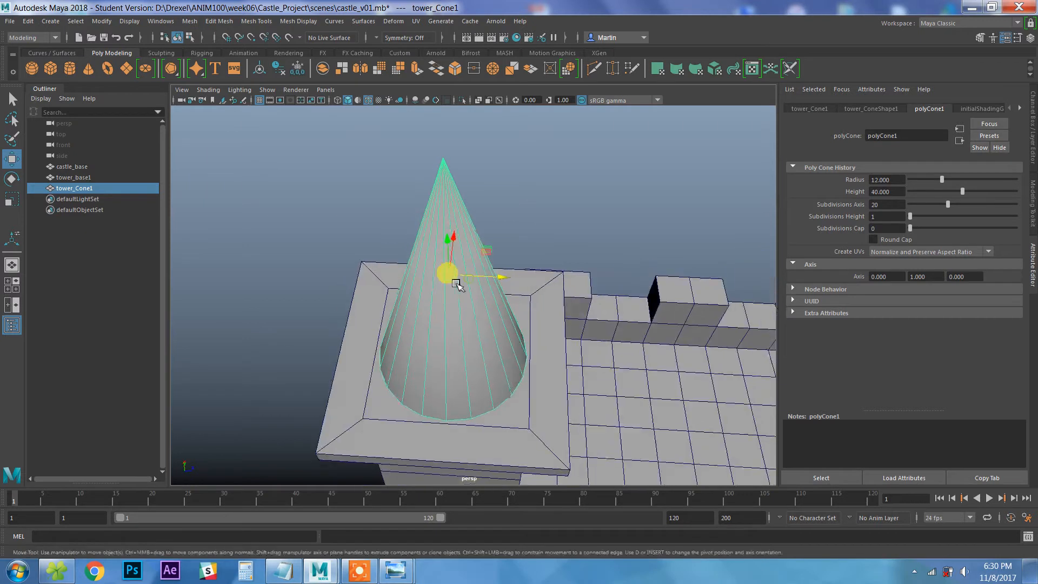
alt+drag(549, 299, 457, 293)
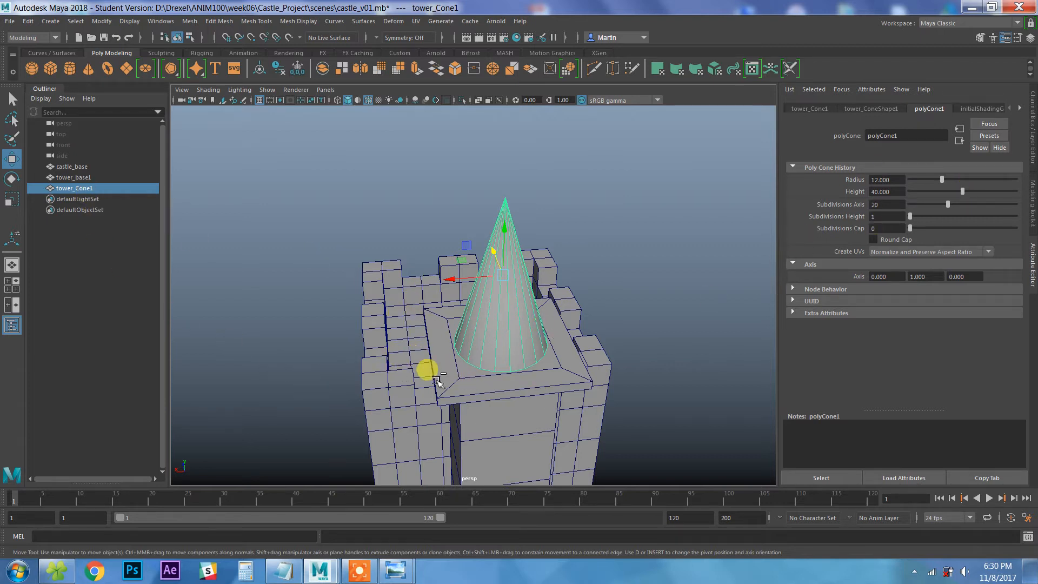
Step: Duplicate tower_Cone1, move the copy beside the original and scale it down uniformly
right_drag(494, 328, 546, 235)
alt+drag(485, 317, 440, 289)
key(ctrl+d)
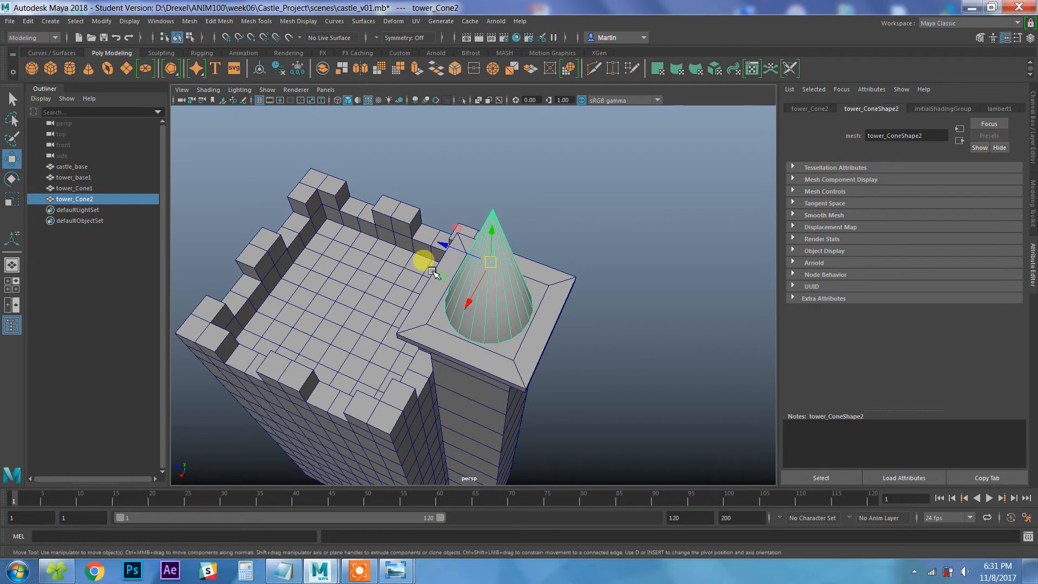
middle_drag(436, 271, 347, 290)
key(r)
alt+drag(382, 346, 388, 302)
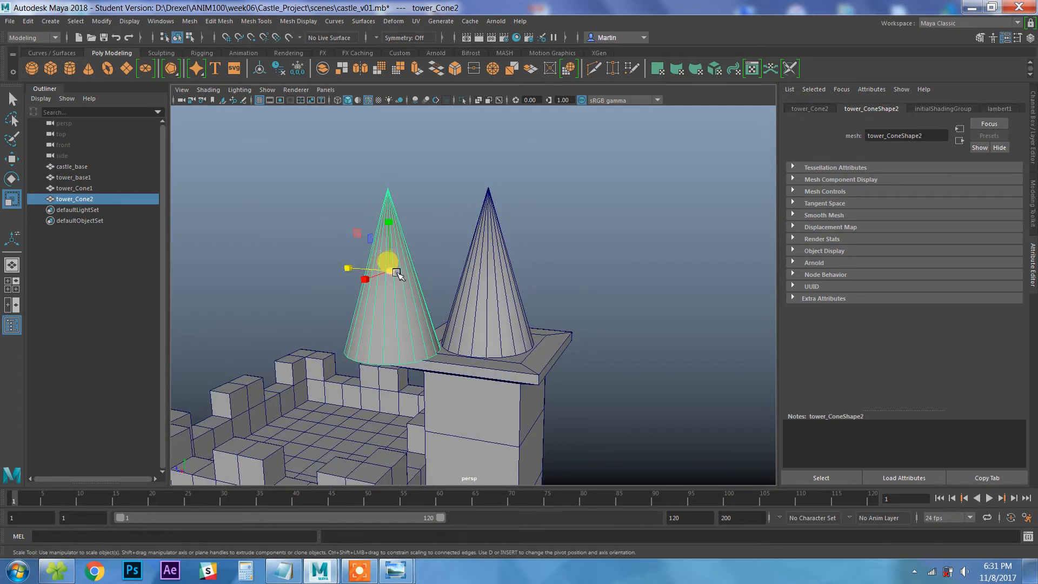
drag(396, 276, 396, 277)
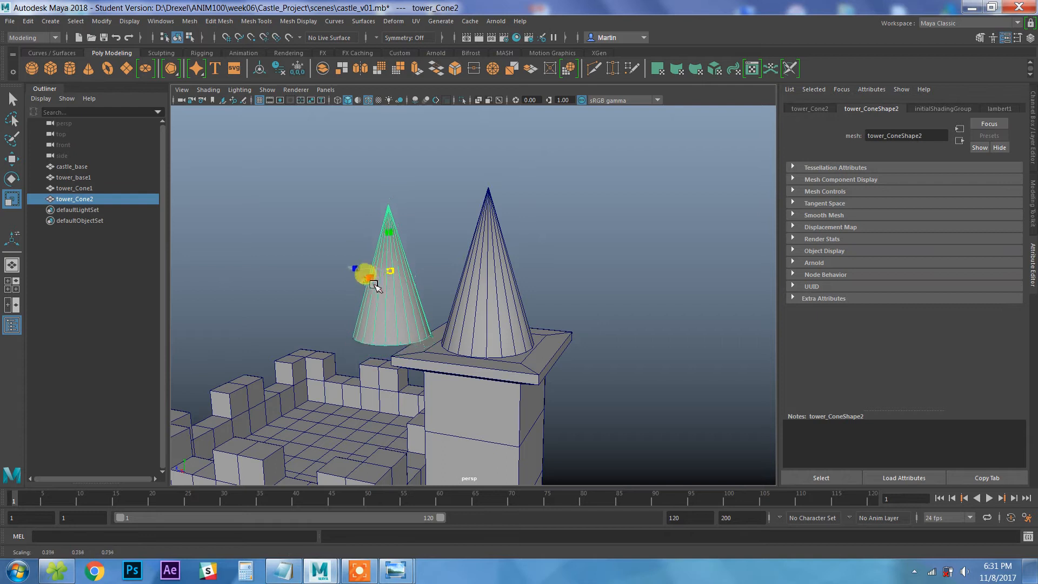
alt+drag(357, 302, 401, 338)
Step: Place the smaller cone on a corner of the tower rim and scale it to about 0.47 wide and 0.52 high
key(w)
click(392, 242)
drag(346, 315, 404, 299)
key(r)
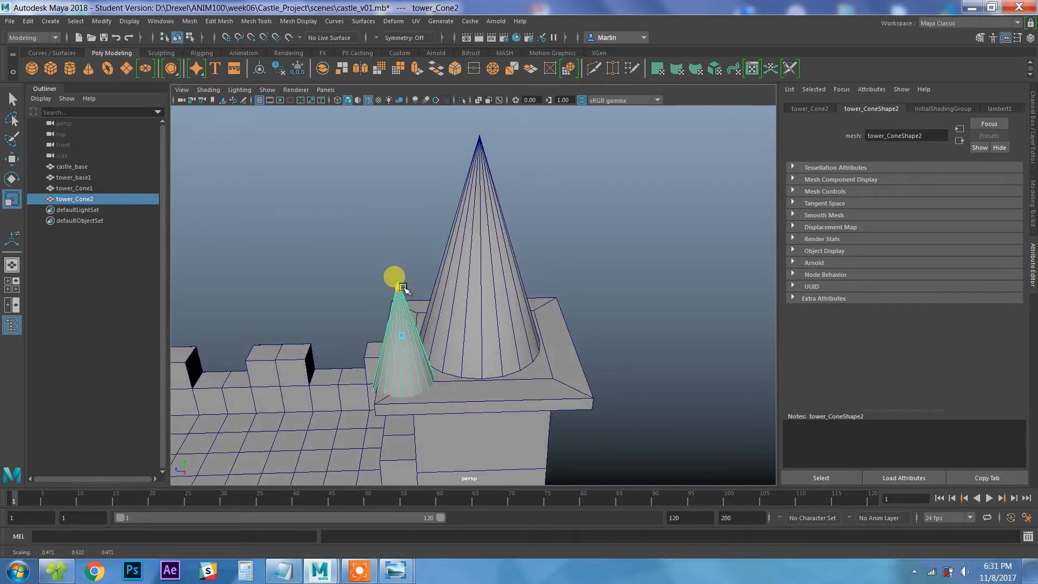
key(w)
alt+drag(415, 351, 377, 347)
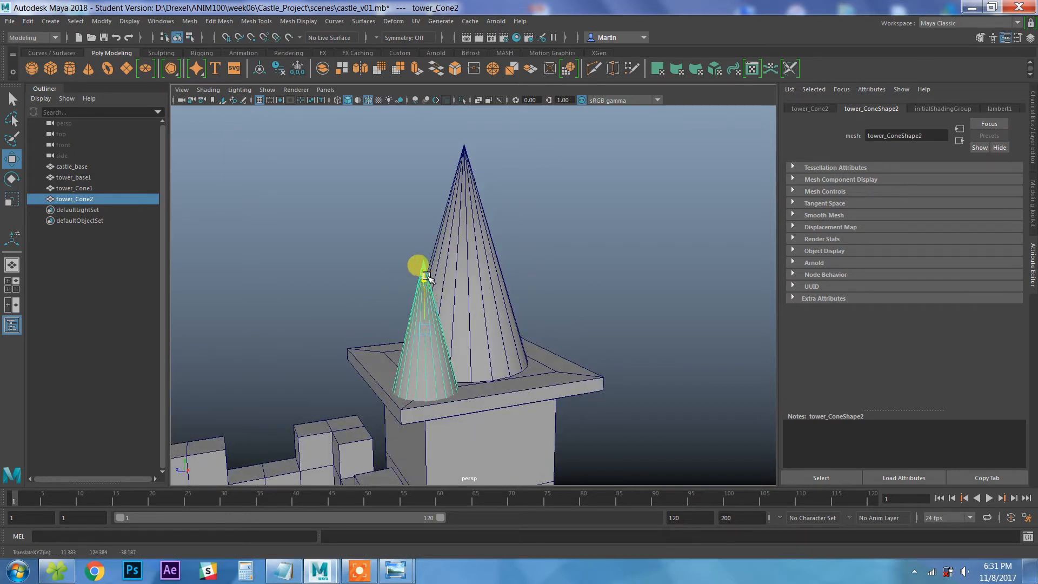
alt+drag(426, 306, 405, 373)
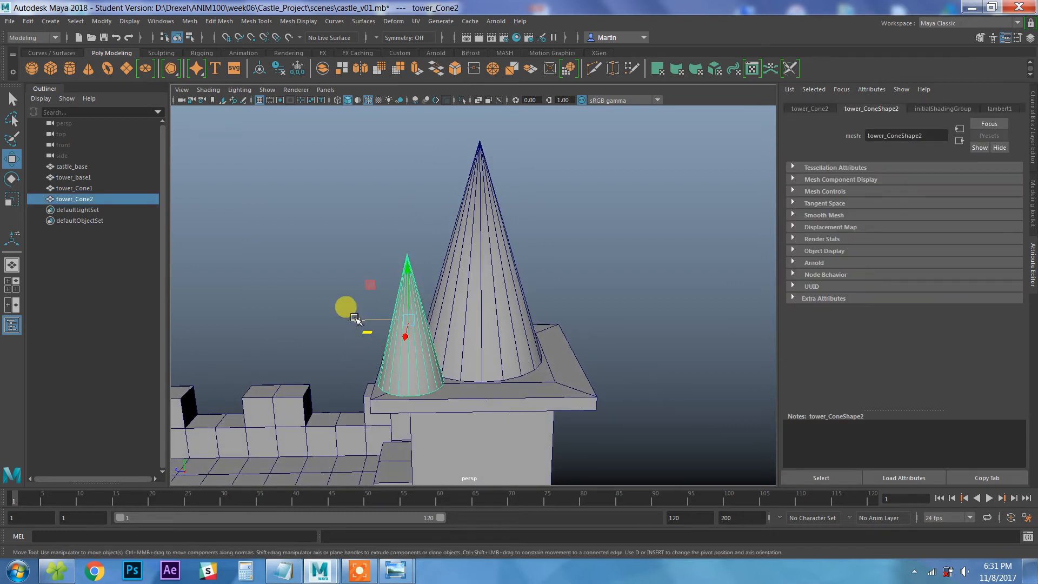
Step: Duplicate the small corner cone and move the copy along Z to the neighbouring rim corner
key(ctrl+d)
drag(355, 319, 497, 331)
drag(505, 332, 486, 373)
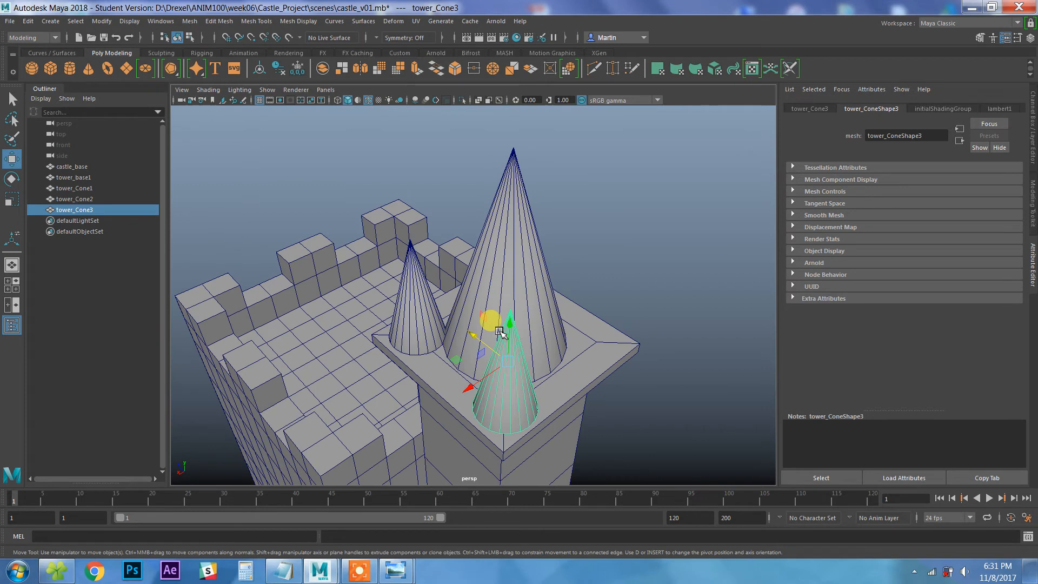
alt+drag(499, 333, 417, 326)
Step: Duplicate tower_Cone2 and tower_Cone3 together and move the pair to the two corners on the rim's opposite side
key(q)
shift+click(412, 278)
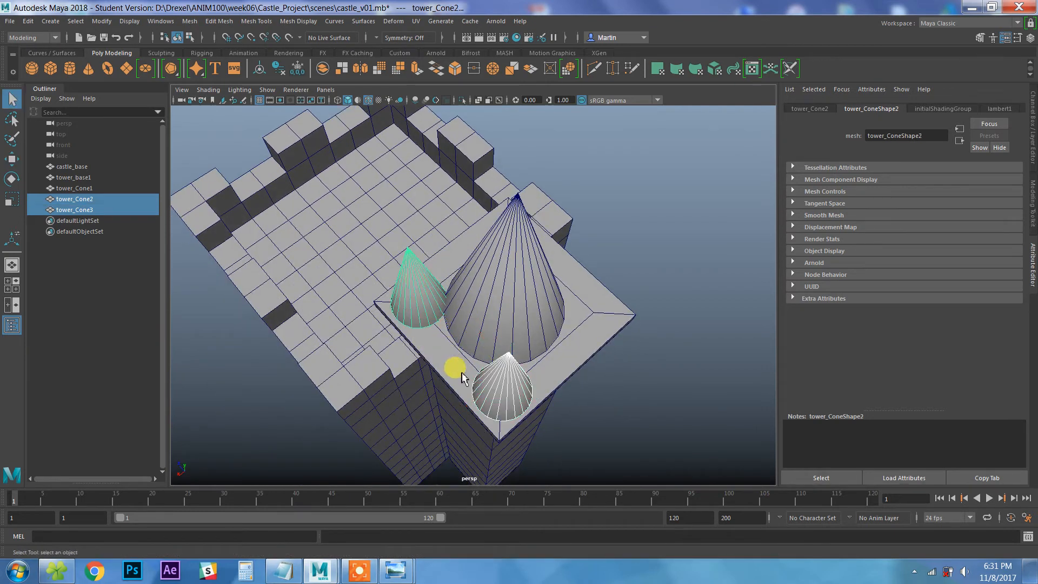
click(503, 395)
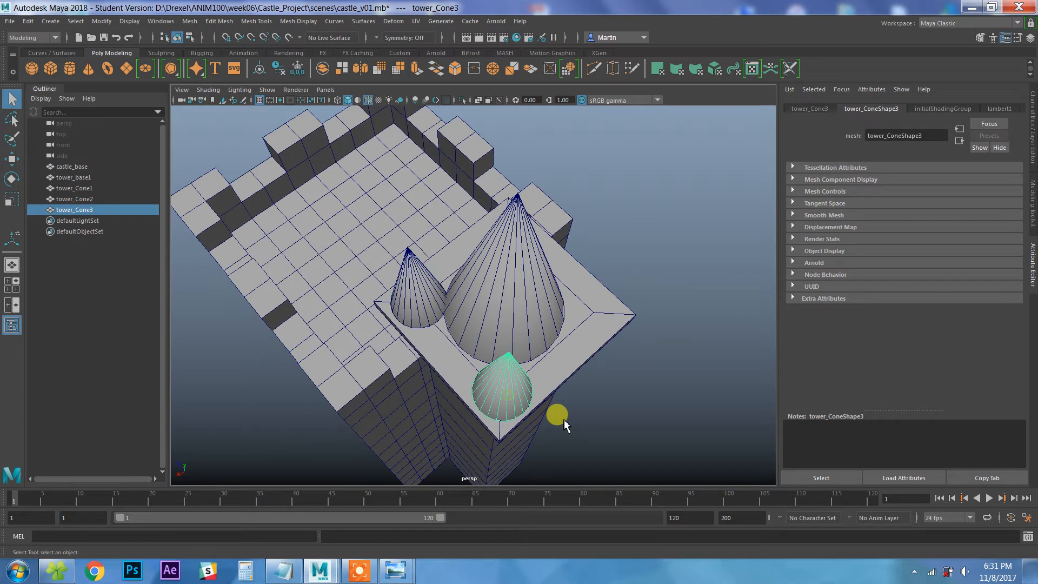
shift+click(410, 276)
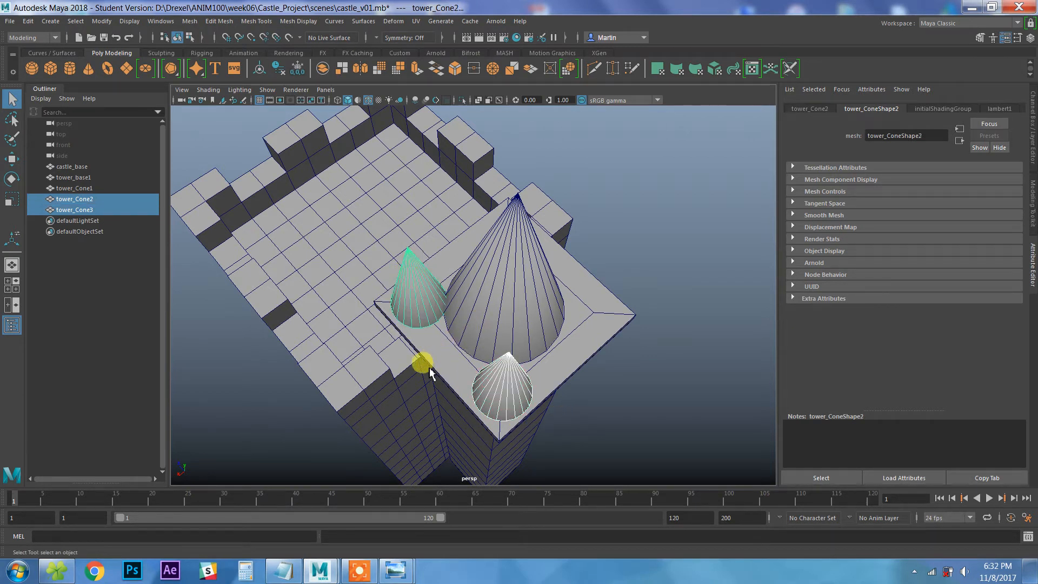
key(ctrl+d)
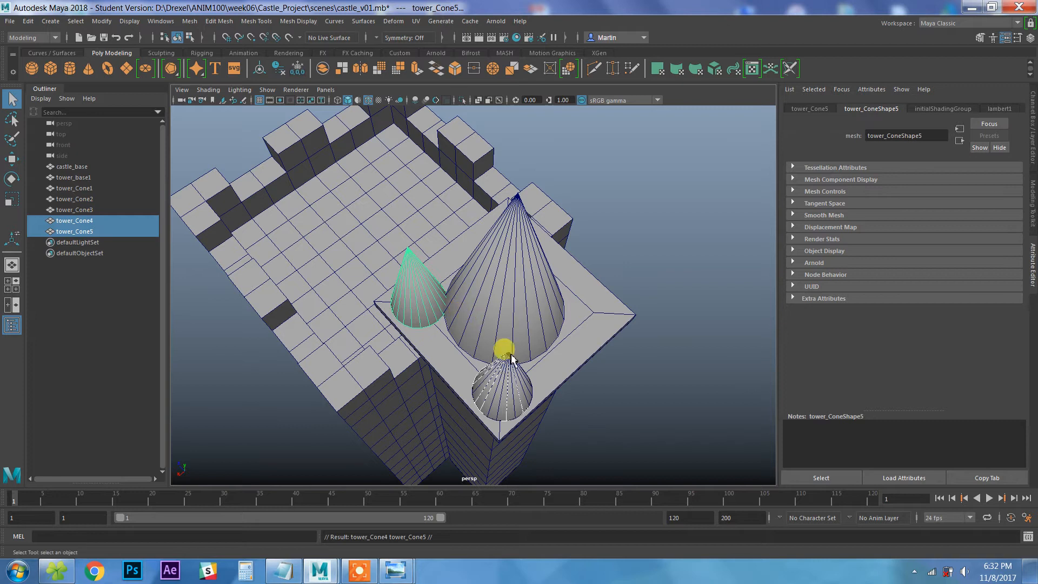
alt+drag(510, 380, 470, 384)
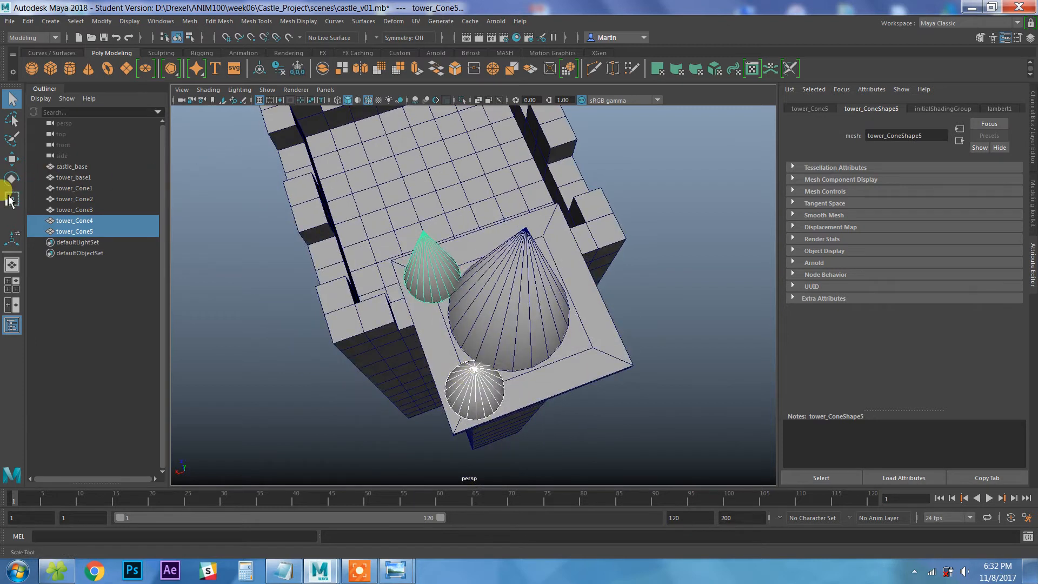
click(11, 159)
drag(372, 269, 546, 276)
alt+drag(563, 343, 474, 317)
click(328, 200)
Step: Try moving tower_base1 alone about 112.8 units along X and undo the move
alt+drag(346, 326, 292, 297)
alt+right_drag(292, 298, 174, 282)
alt+drag(393, 333, 373, 285)
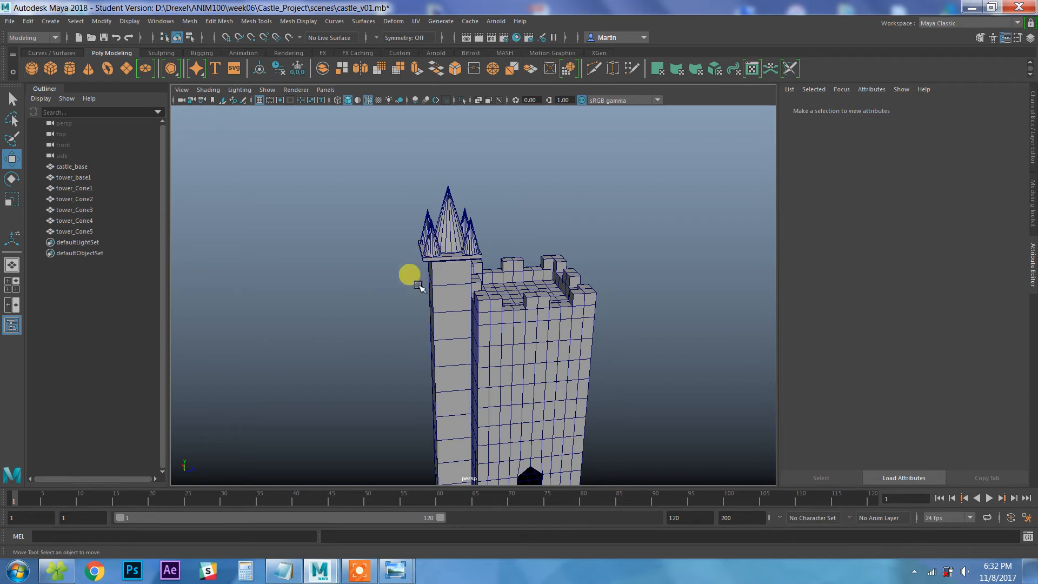
click(437, 278)
alt+drag(359, 281, 434, 385)
key(ctrl+z)
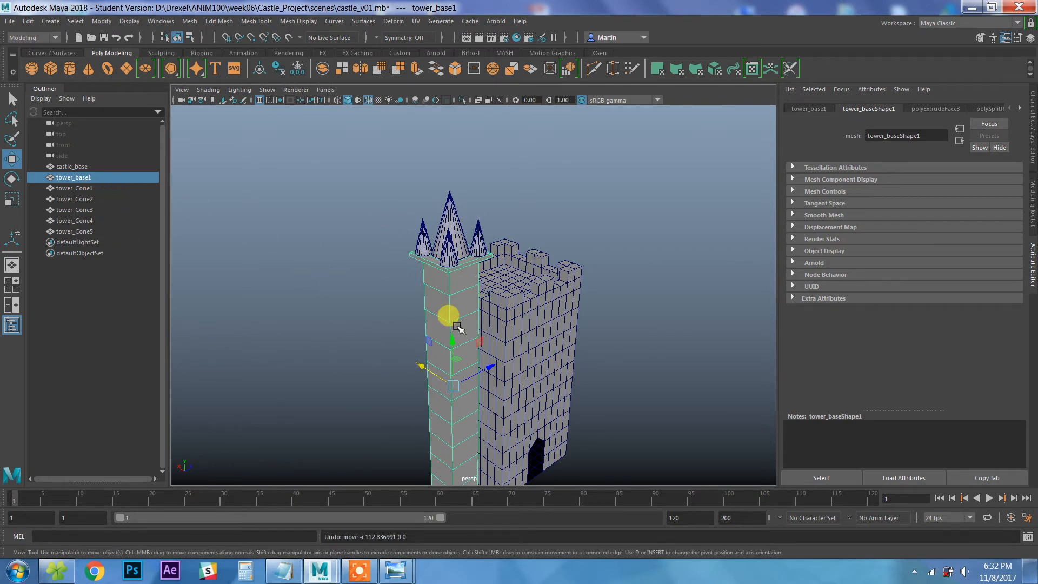
alt+drag(411, 354, 431, 370)
alt+drag(492, 335, 428, 315)
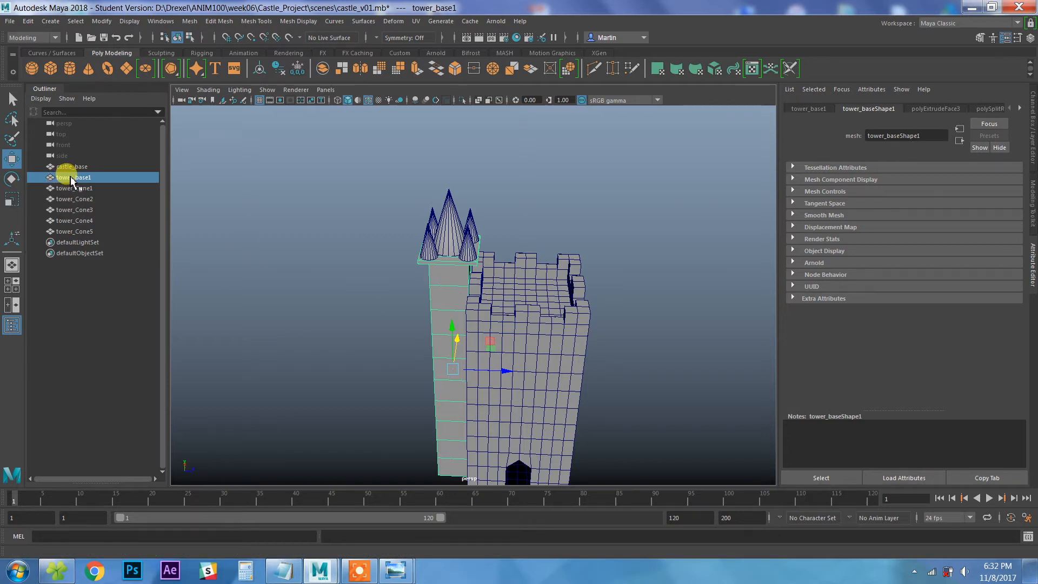
Step: Select tower_base1 together with tower_Cone1 through tower_Cone5 and group them
shift+click(76, 231)
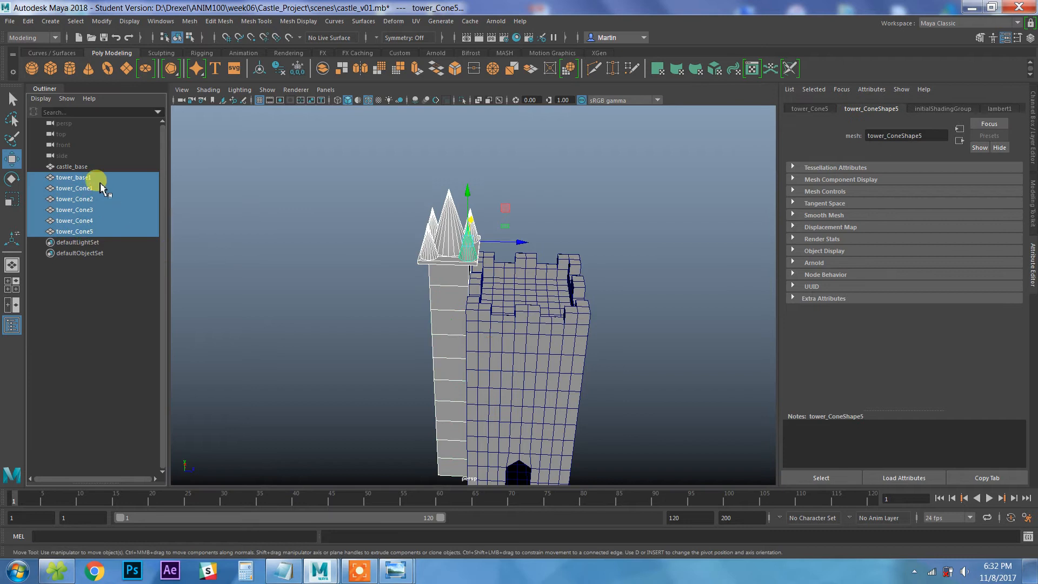
alt+drag(357, 331, 359, 287)
drag(366, 200, 463, 264)
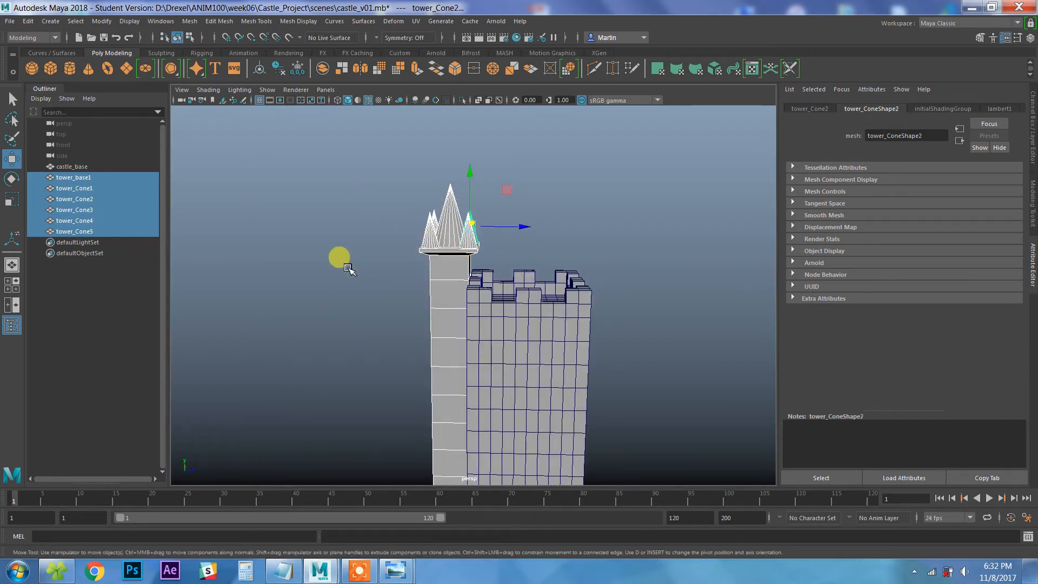
mouse_move(338, 265)
alt+mouse_down()
mouse_move(361, 277)
mouse_move(330, 266)
alt+mouse_up()
key(q)
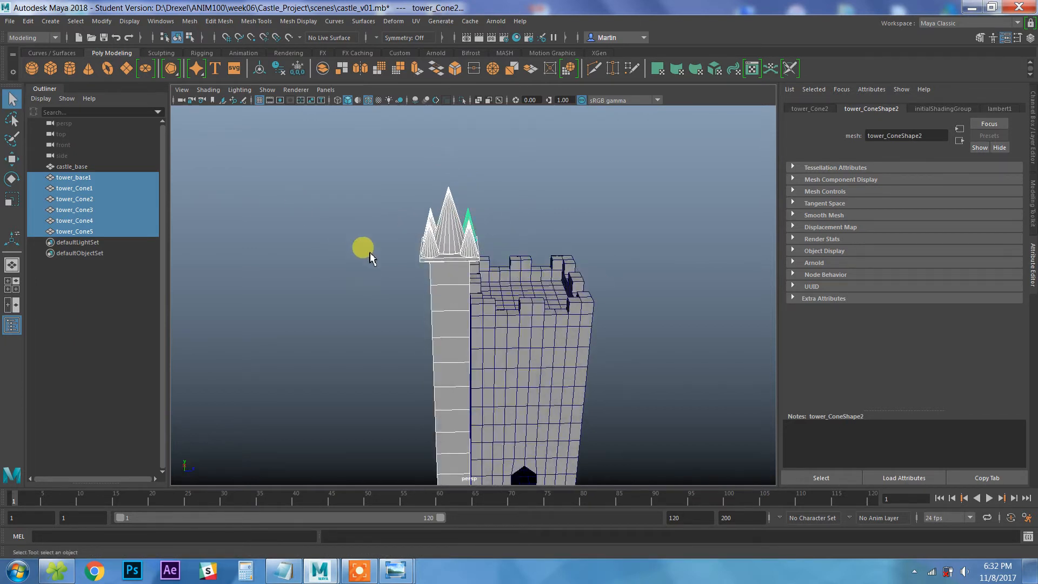
mouse_move(538, 340)
alt+mouse_down()
mouse_move(306, 305)
mouse_move(494, 347)
mouse_move(539, 329)
alt+mouse_up()
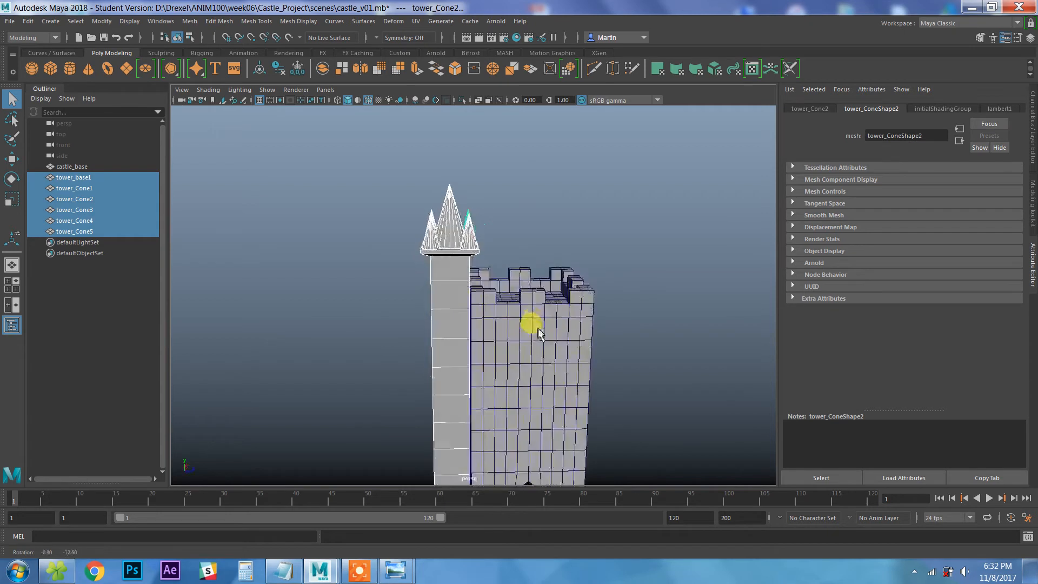
alt+middle_drag(471, 269, 493, 279)
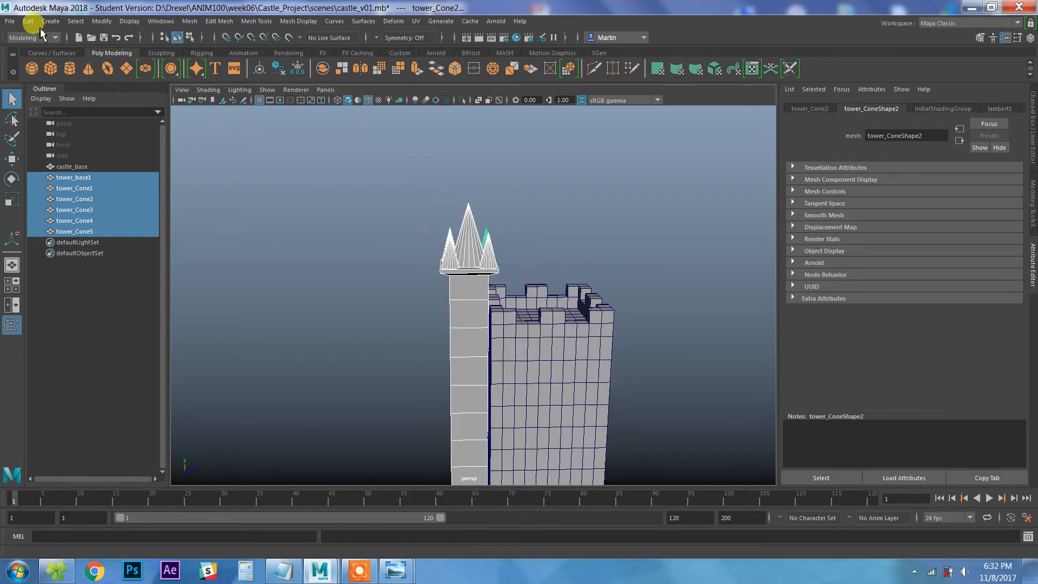
click(28, 21)
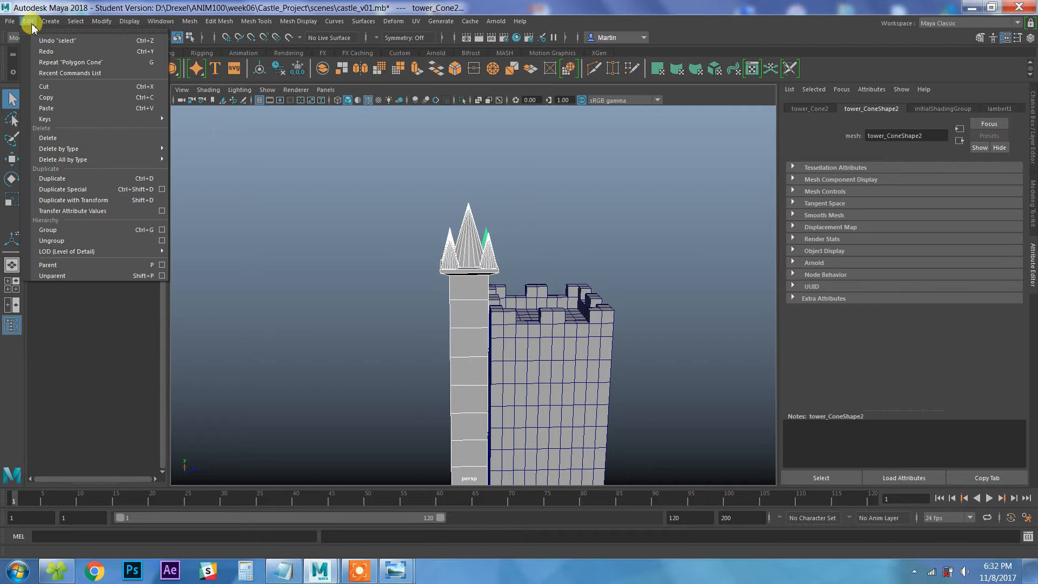
click(78, 233)
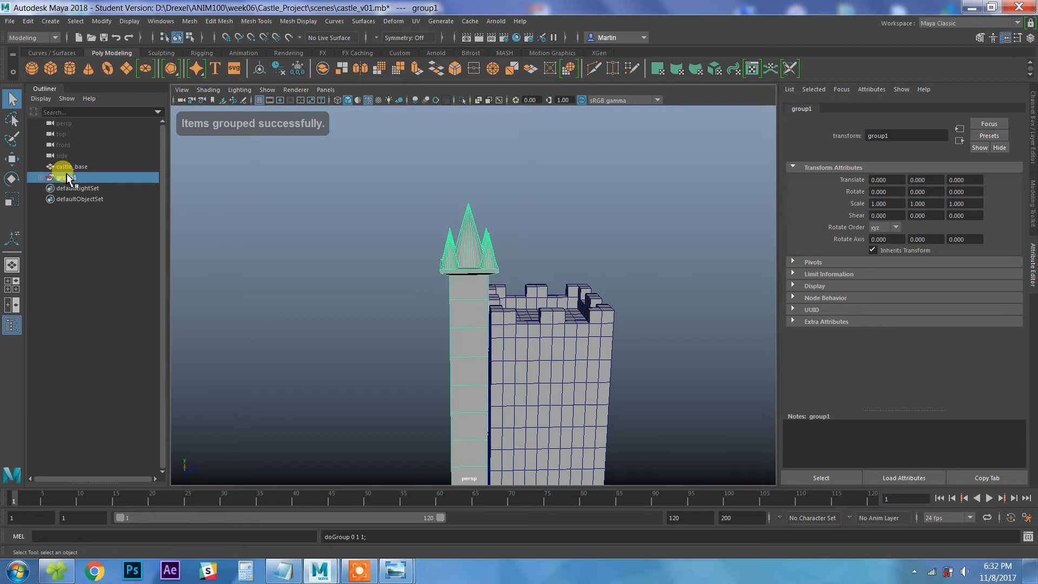
Step: Rename the new tower group as tower_group_1
double_click(81, 178)
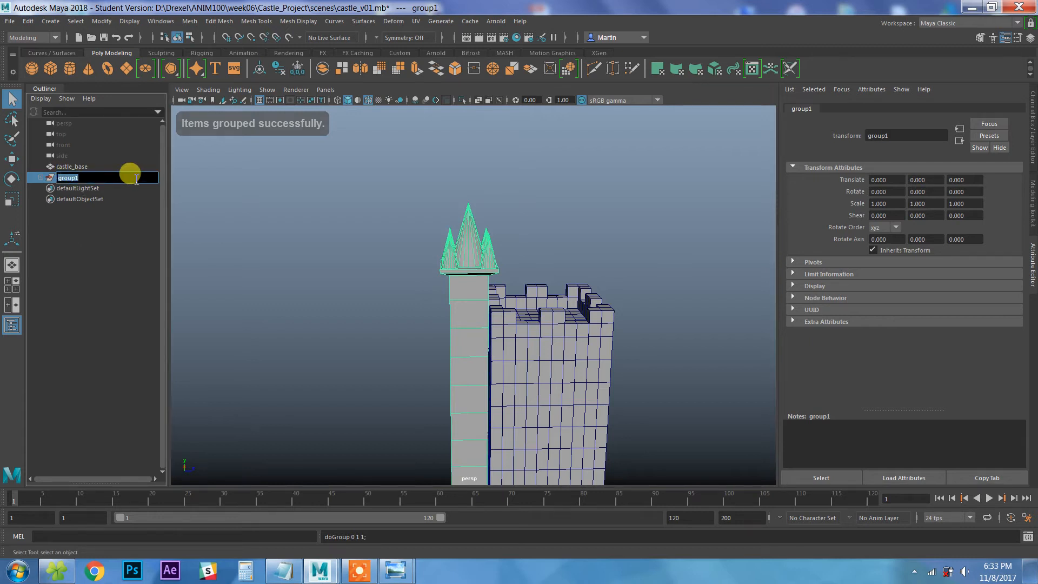
text(tower)
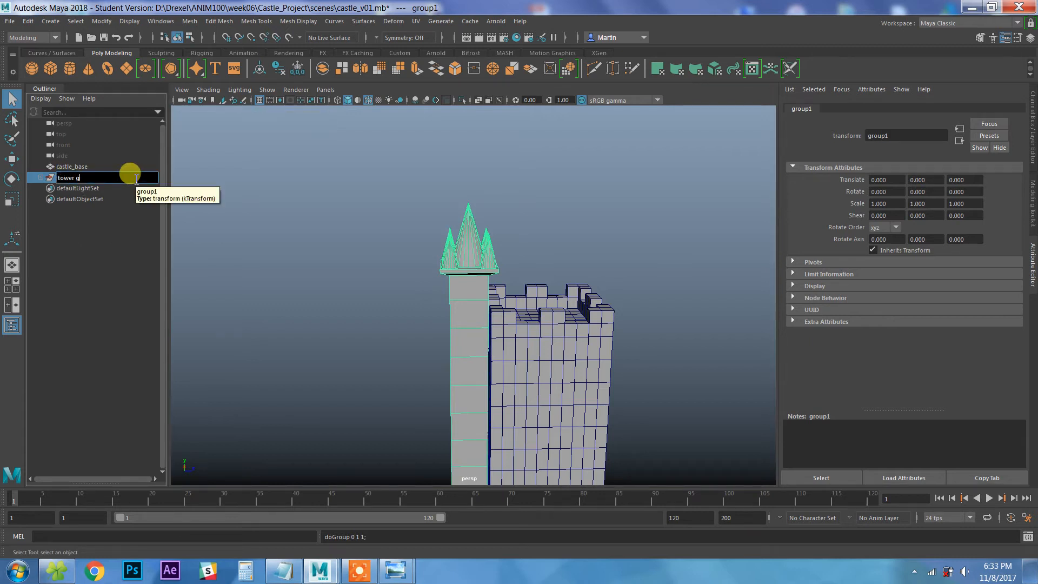
key(Return)
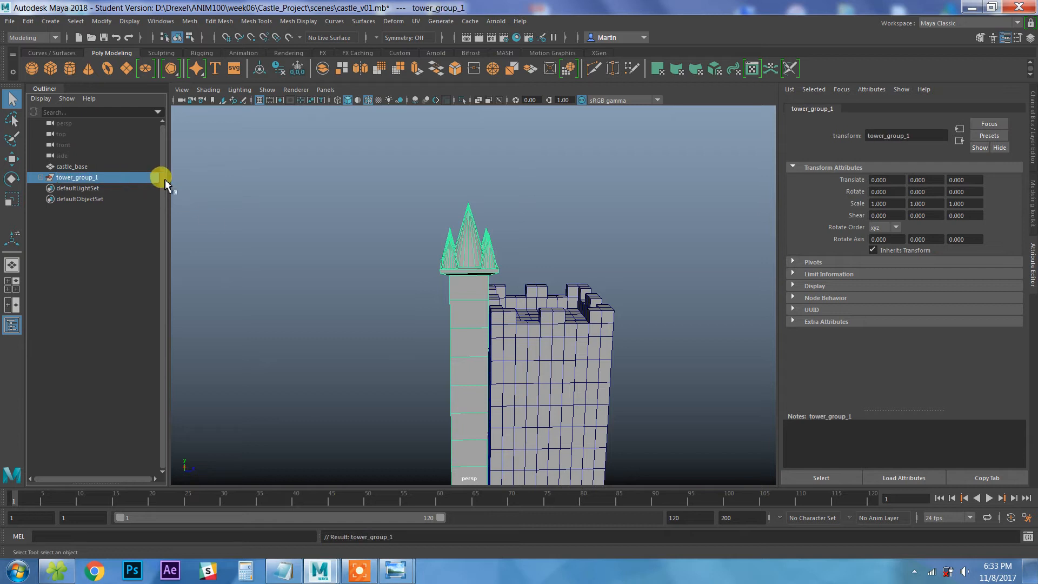
Step: Center the pivot of tower_group_1 on the tower
alt+drag(335, 203, 366, 231)
key(w)
alt+drag(479, 285, 526, 311)
alt+drag(466, 332, 430, 240)
alt+drag(201, 124, 332, 214)
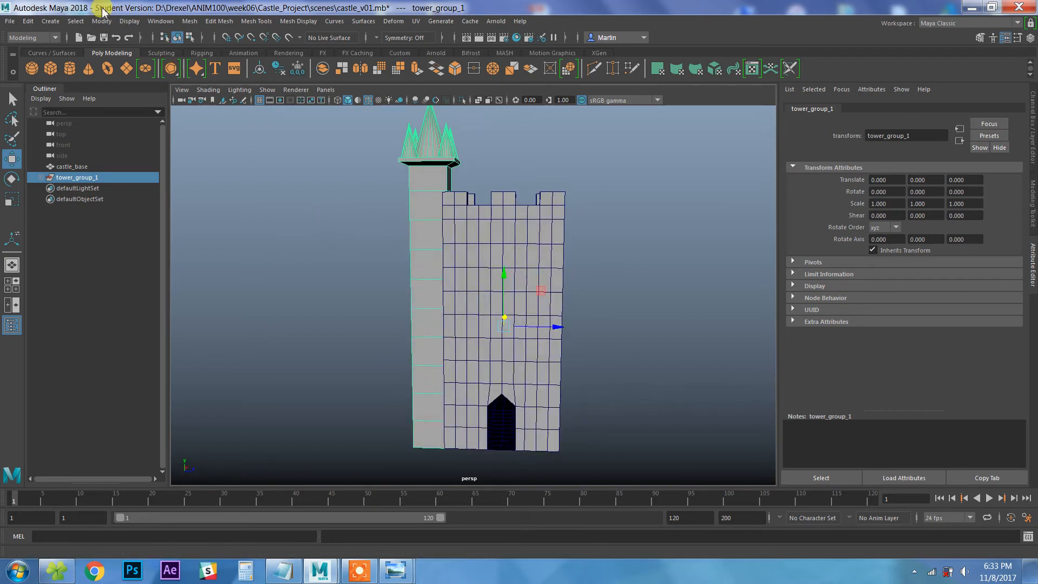
click(102, 21)
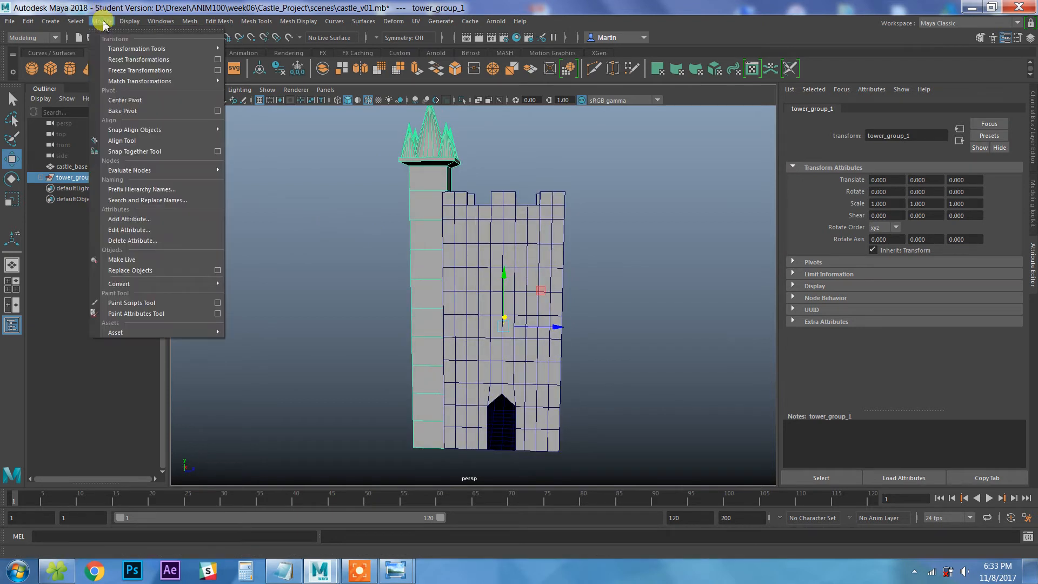
click(122, 100)
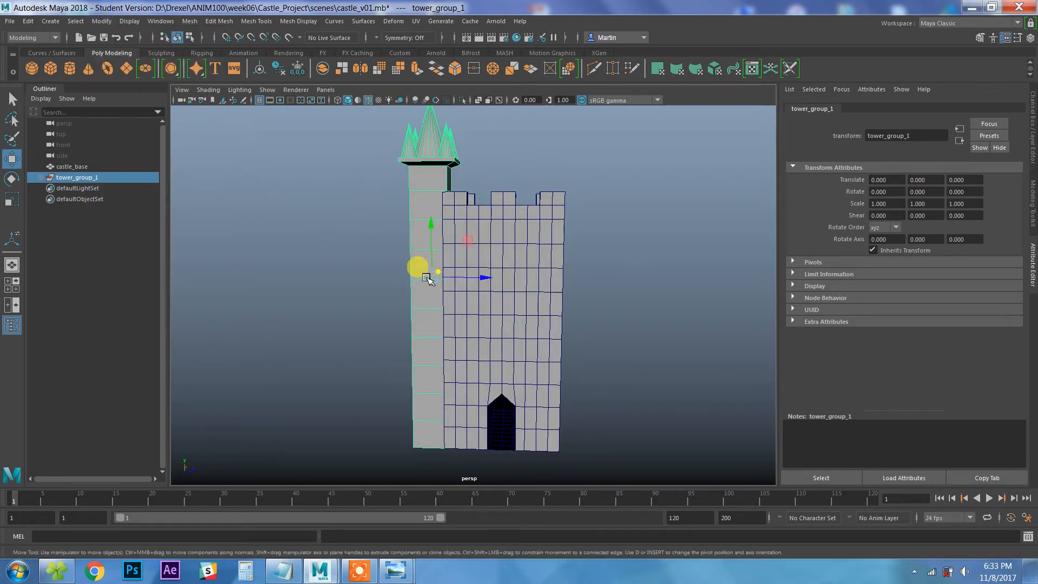
Step: Move tower_group_1 against the castle's corner, to about -32.289 along X and 10.921 along Y
alt+drag(398, 318, 409, 323)
drag(428, 222, 428, 221)
alt+drag(442, 270, 345, 304)
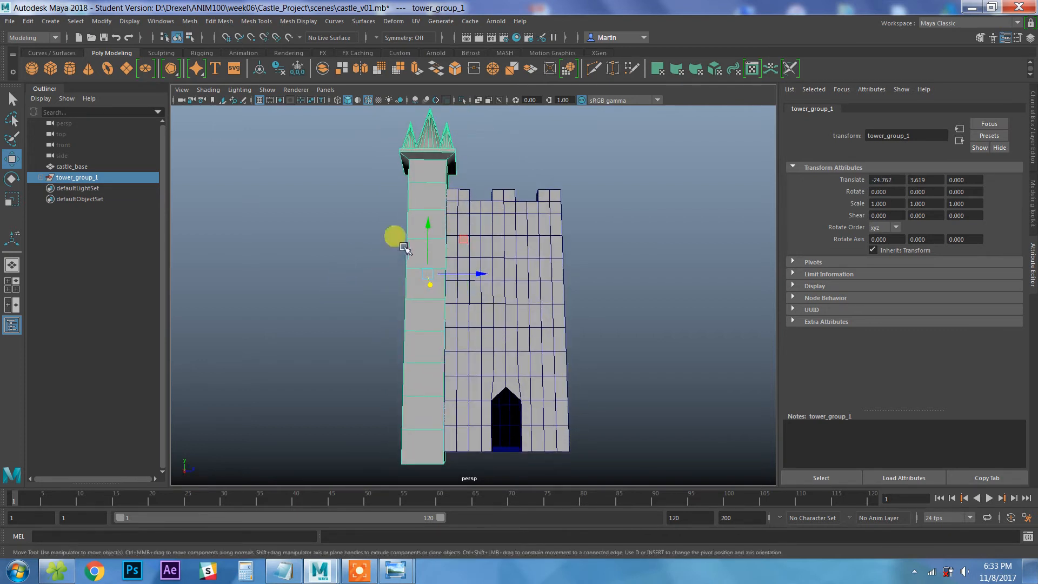
drag(427, 226, 430, 217)
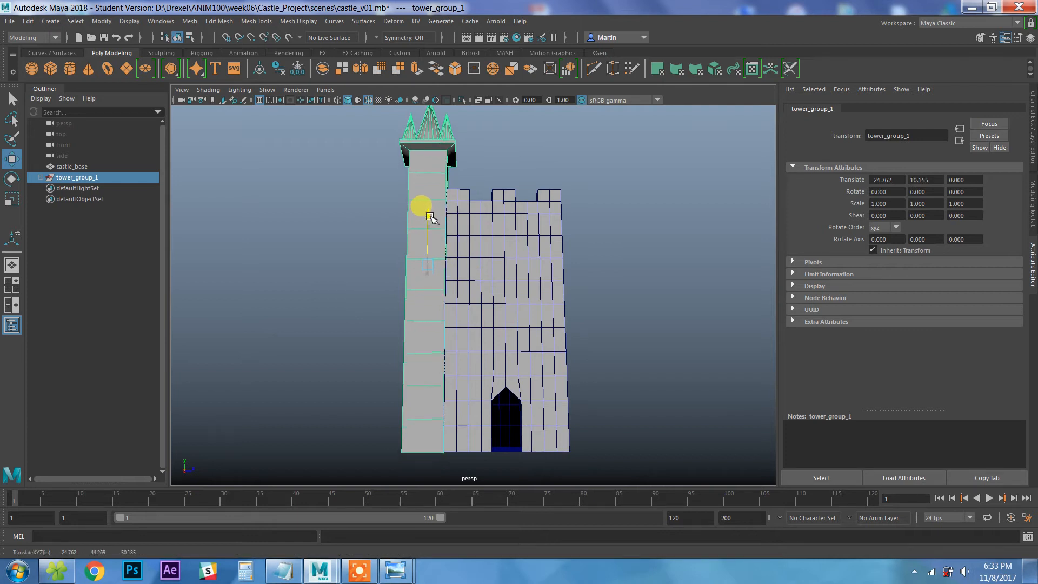
alt+drag(381, 286, 300, 357)
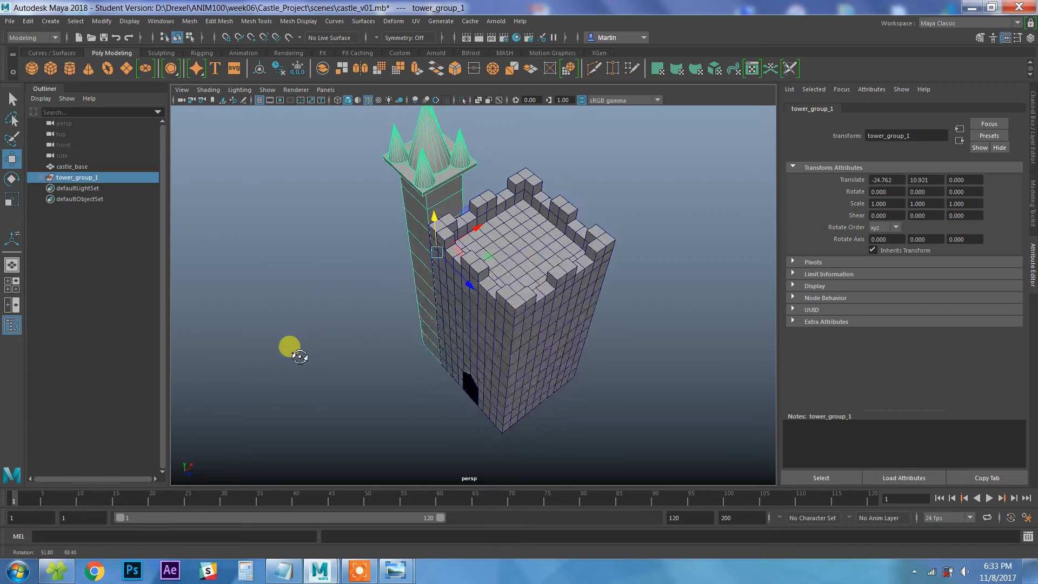
drag(475, 227, 346, 192)
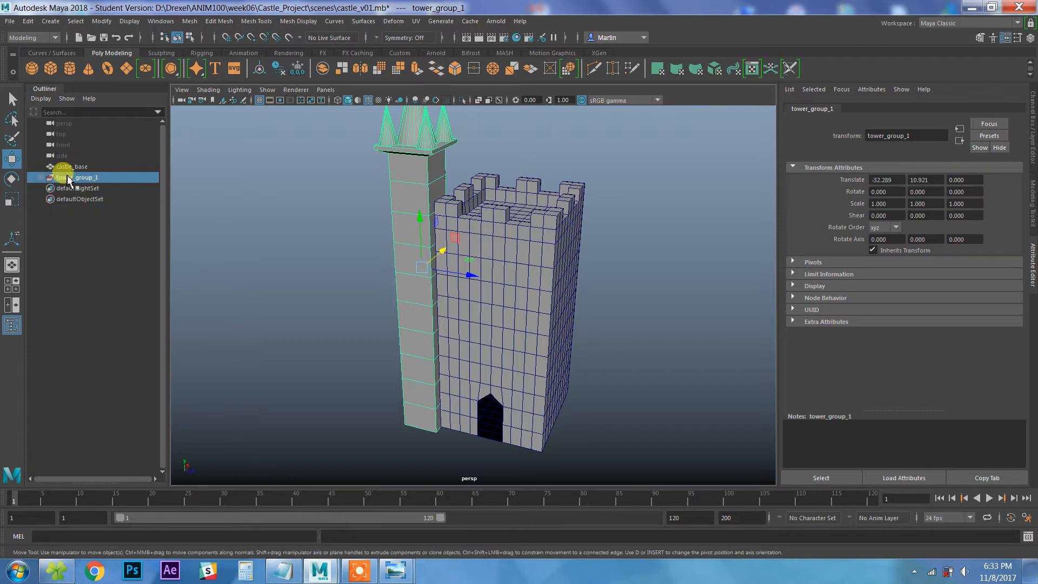
Step: Expand tower_group_1 and try moving tower_base1 alone to about -181.326 along Z and rotating it freely
click(40, 177)
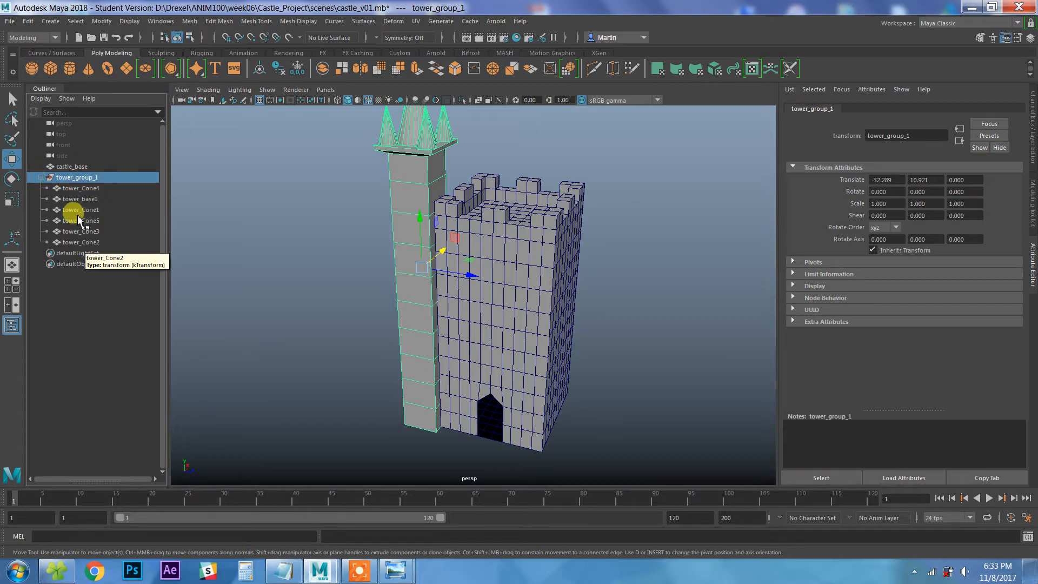
alt+drag(255, 178, 273, 227)
click(80, 198)
drag(465, 325, 317, 267)
key(e)
drag(250, 275, 241, 305)
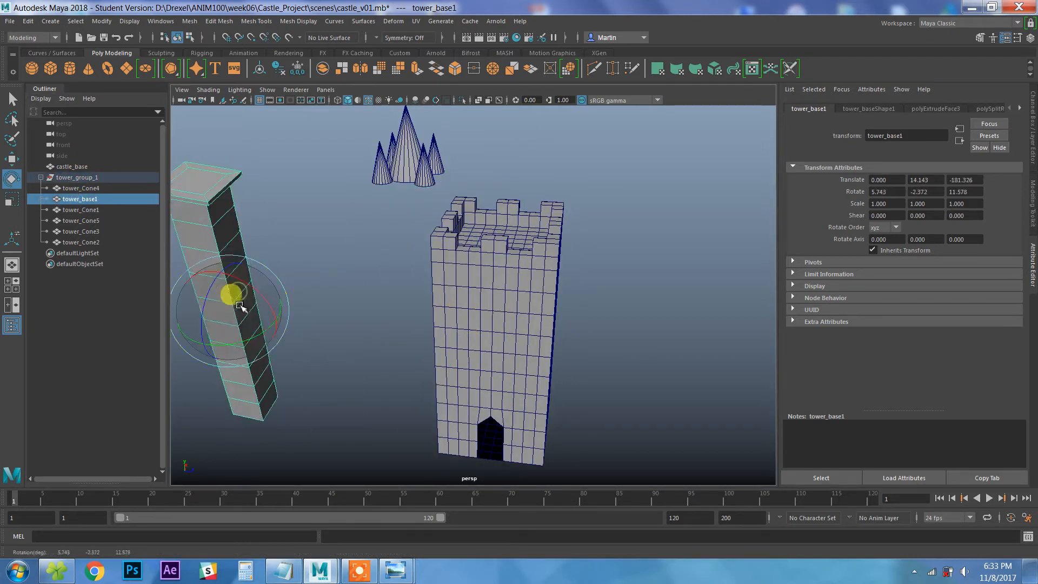
Step: Try moving the whole tower_group_1 sideways, and undo this together with the tower_base1 move and rotation
click(79, 177)
key(w)
drag(468, 302, 543, 328)
key(ctrl+z)
key(ctrl+z)
key(ctrl+z)
key(ctrl+z)
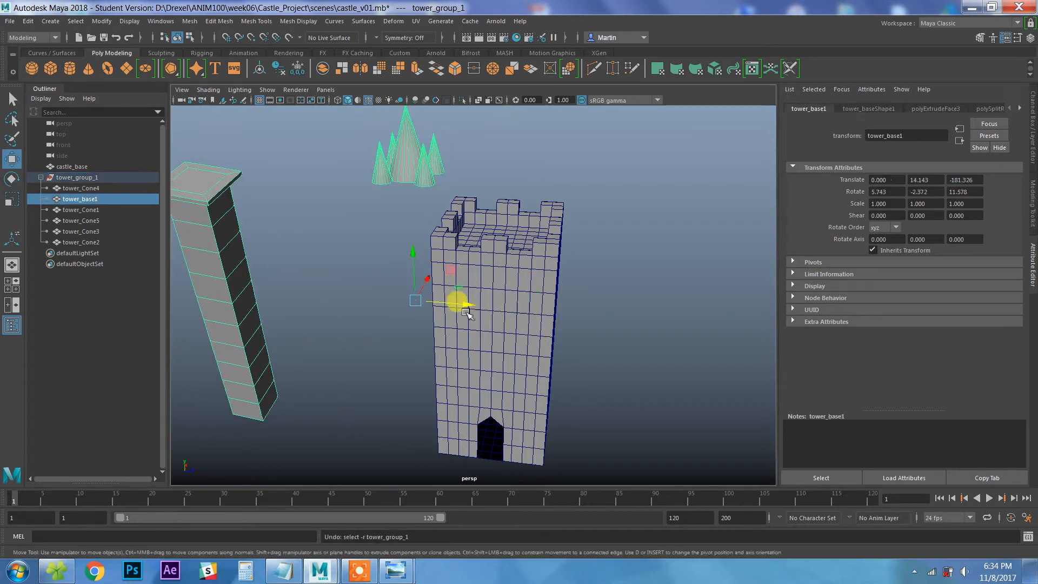
alt+drag(489, 368, 286, 307)
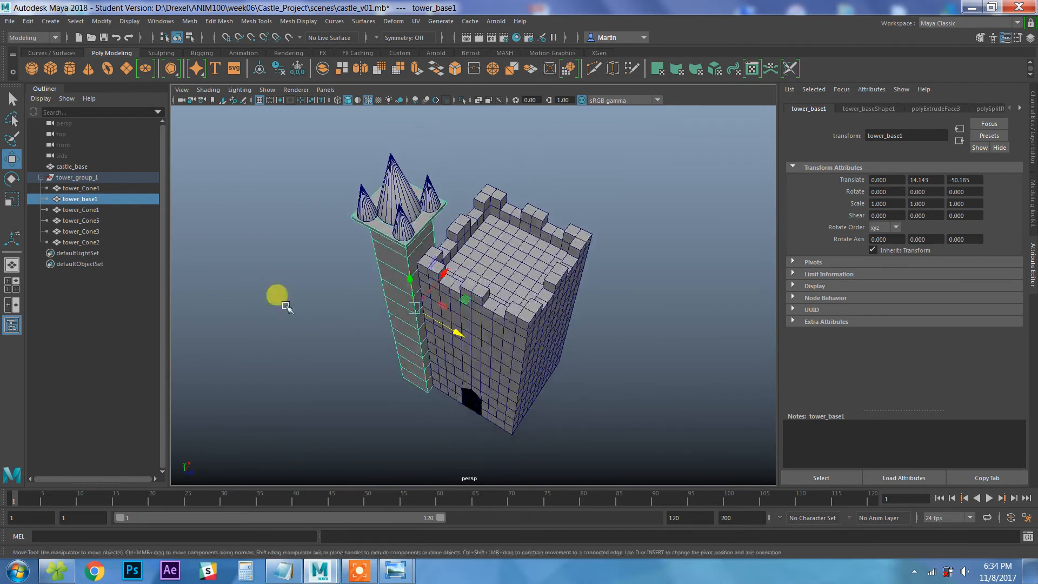
Step: Duplicate tower_group_1 and move the copy along X to about 31.800 at the castle's adjacent corner
click(100, 178)
click(40, 177)
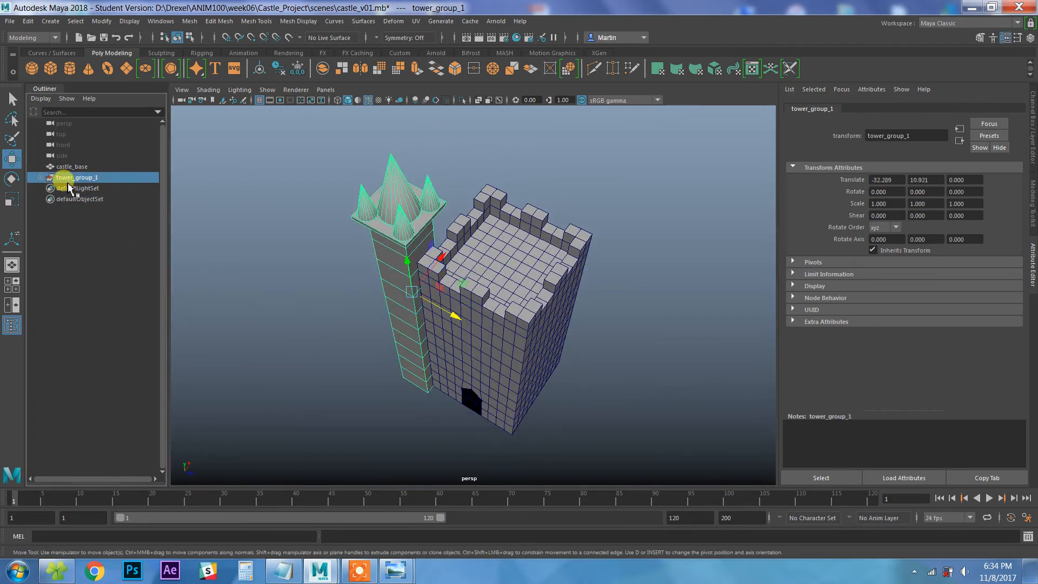
alt+drag(476, 304, 382, 205)
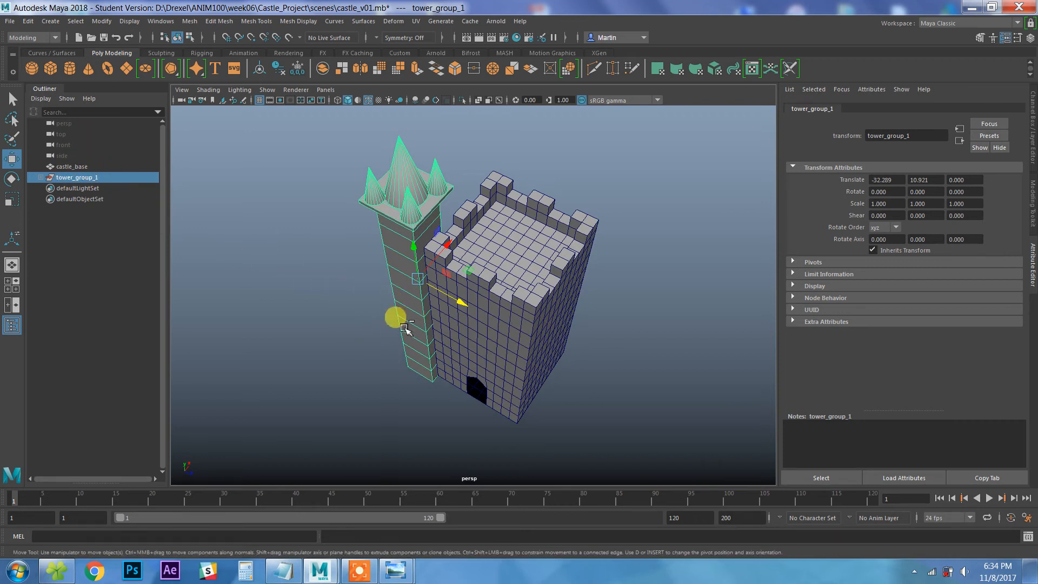
key(ctrl+d)
alt+drag(398, 322, 350, 323)
alt+drag(378, 255, 310, 320)
drag(438, 248, 345, 229)
alt+drag(574, 332, 495, 298)
Step: Duplicate tower_group_1 and tower_group_2 together and move the copies along Z to the two opposite corners, at about 100.656
drag(104, 181, 111, 190)
click(100, 178)
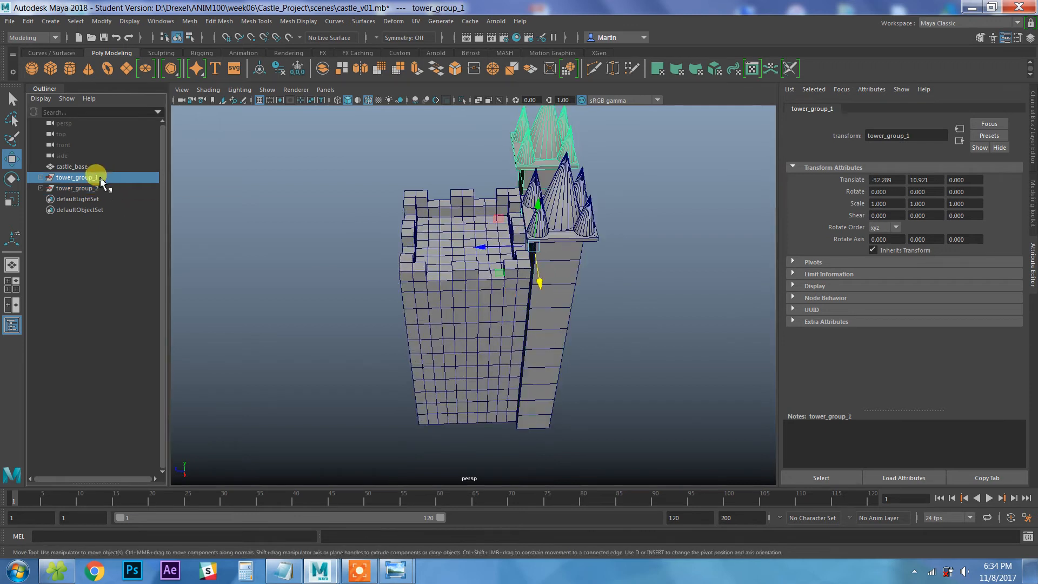
shift+click(98, 189)
alt+drag(304, 276, 380, 336)
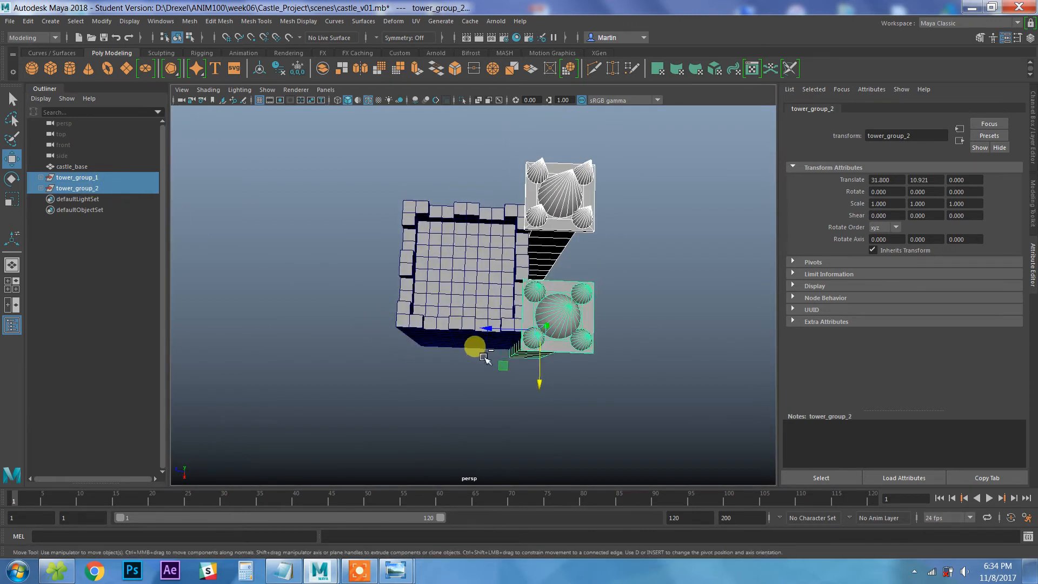
key(ctrl+d)
drag(504, 332, 345, 317)
Step: Deselect everything and examine how the four corner towers sit against the castle from all sides
alt+right_drag(348, 321, 436, 330)
alt+drag(481, 312, 576, 272)
scroll(577, 273, down, 5)
click(567, 343)
alt+drag(568, 343, 372, 315)
alt+drag(339, 283, 368, 317)
alt+drag(510, 285, 432, 293)
mouse_move(432, 293)
alt+right_down()
mouse_move(496, 340)
mouse_move(475, 313)
mouse_move(431, 302)
mouse_move(434, 291)
alt+right_up()
alt+drag(387, 311, 429, 327)
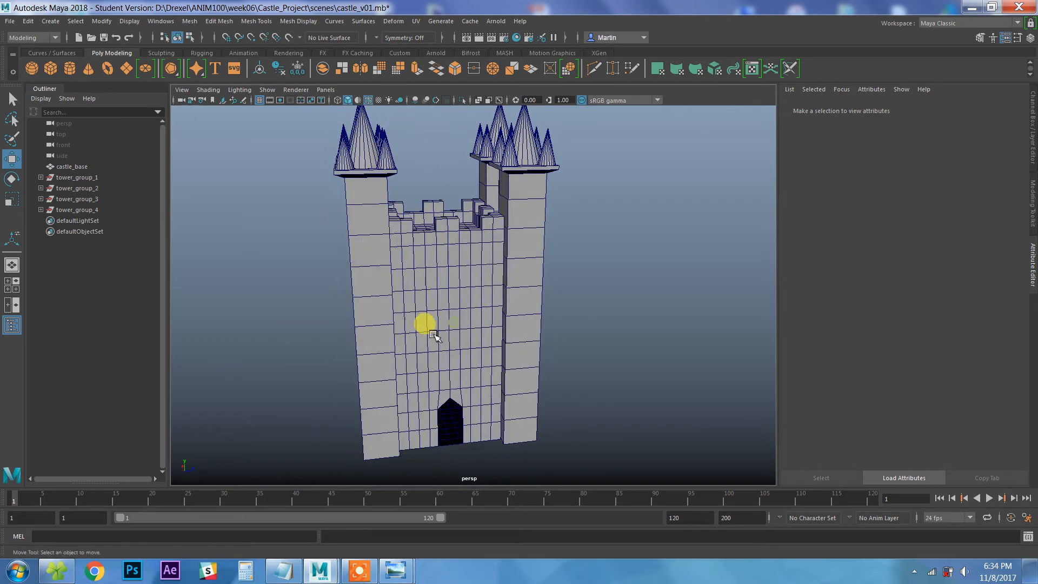
alt+drag(363, 301, 348, 297)
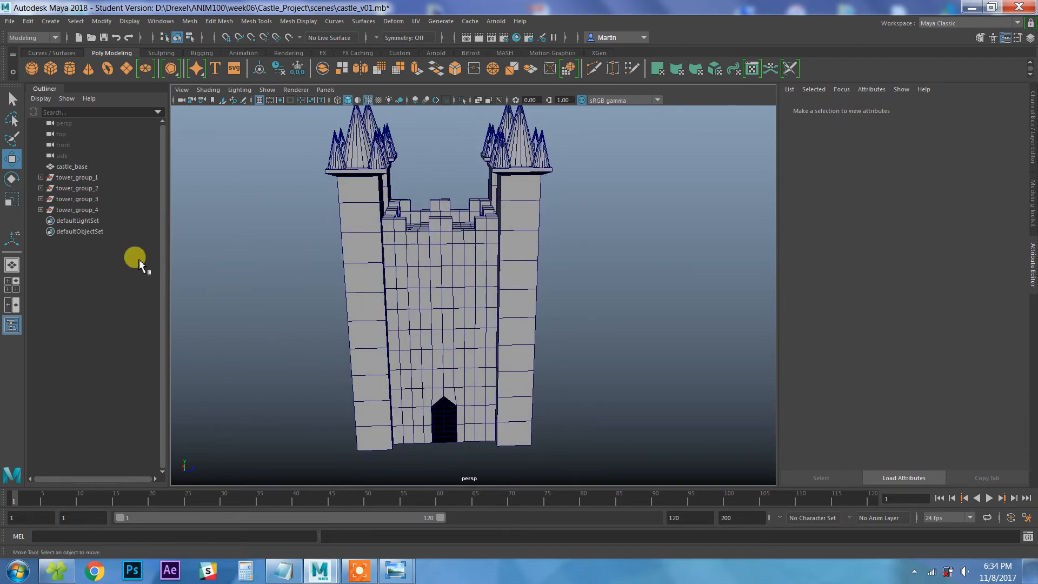
alt+drag(422, 170, 324, 198)
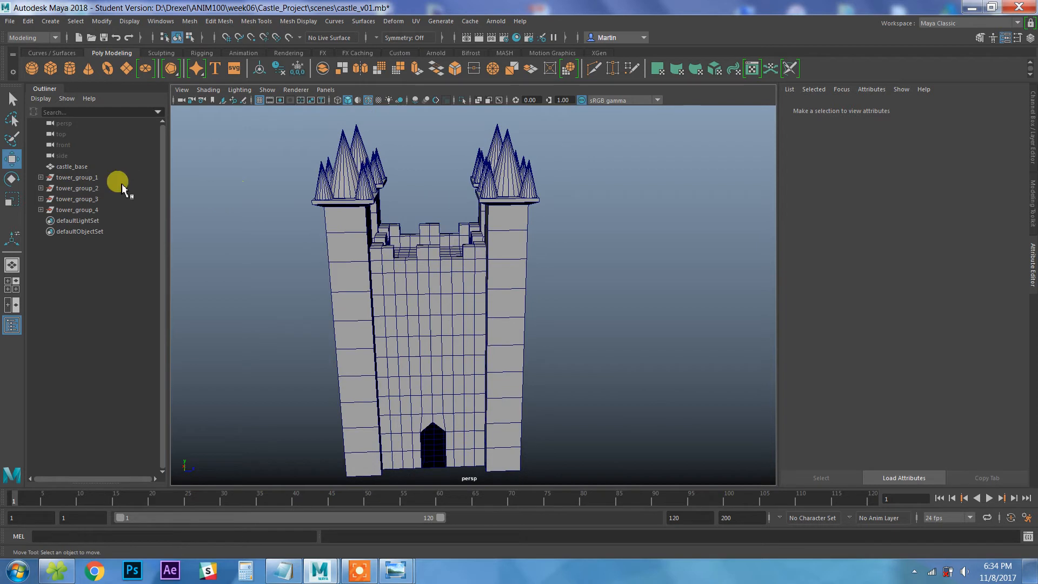
Step: Select castle_base together with tower_group_1 through tower_group_4 and group them
click(361, 246)
click(81, 178)
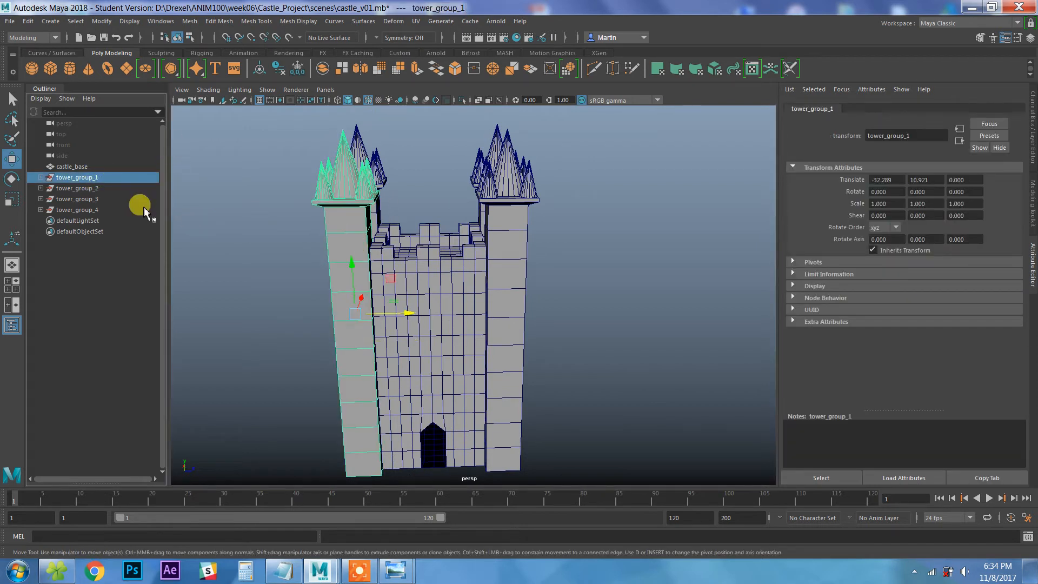
click(91, 167)
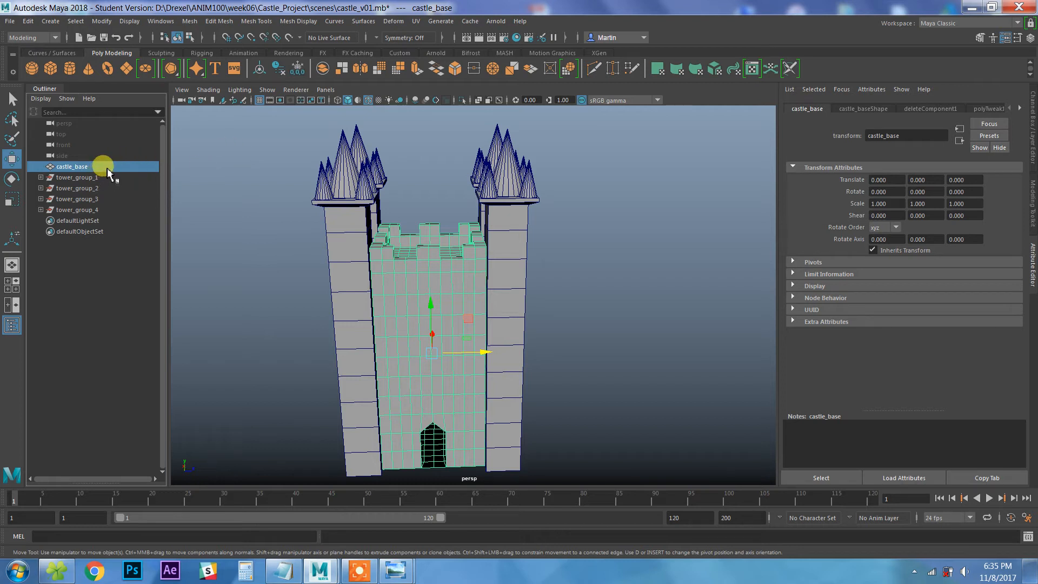
shift+click(90, 210)
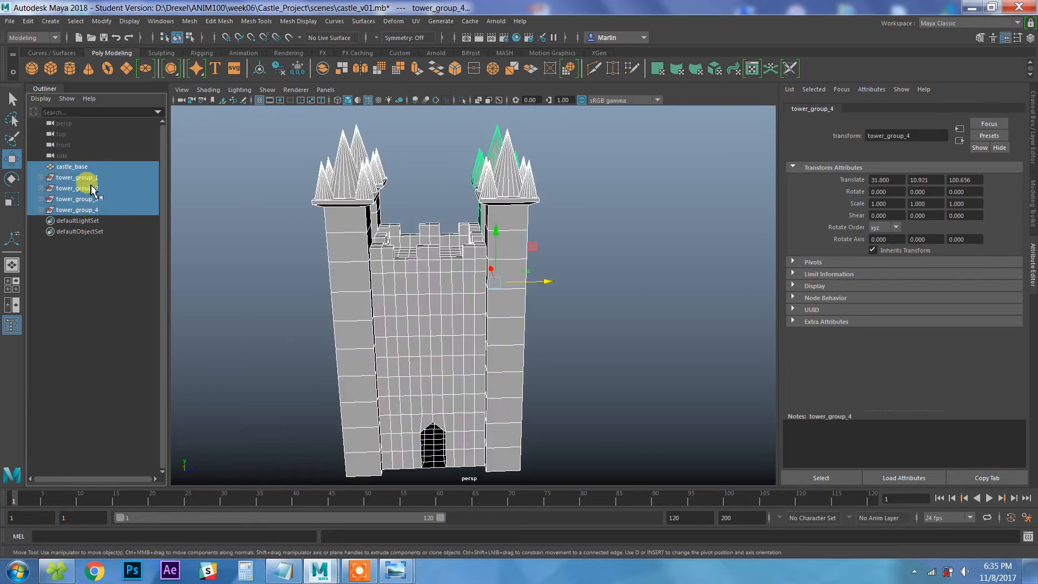
alt+middle_drag(347, 259, 348, 239)
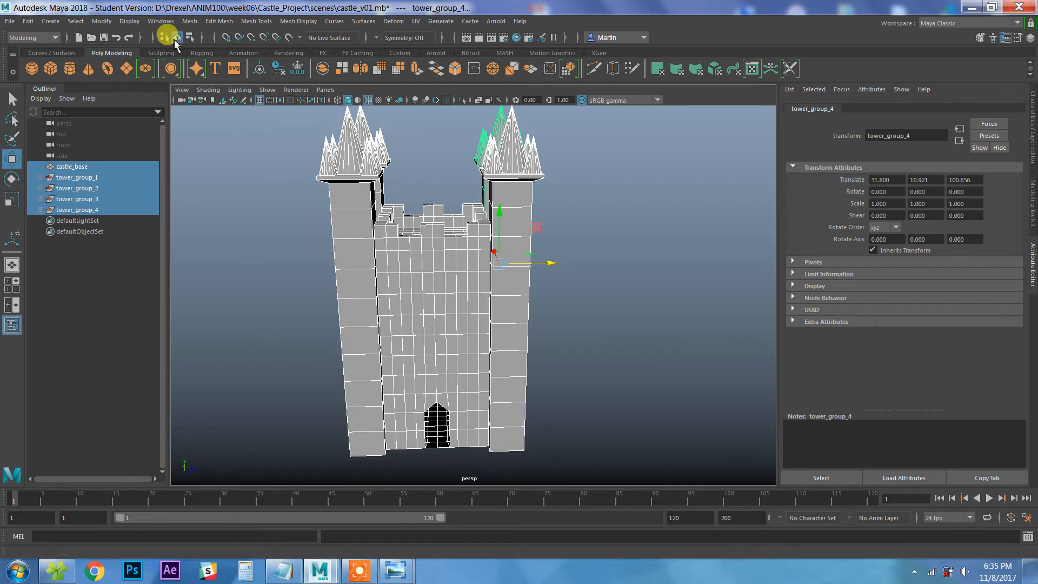
click(161, 22)
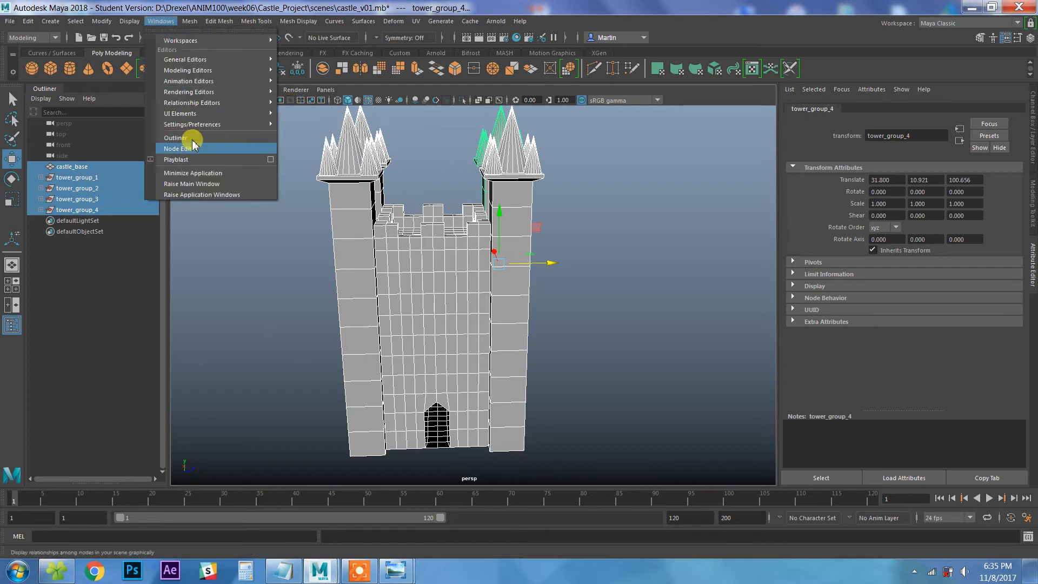
click(240, 296)
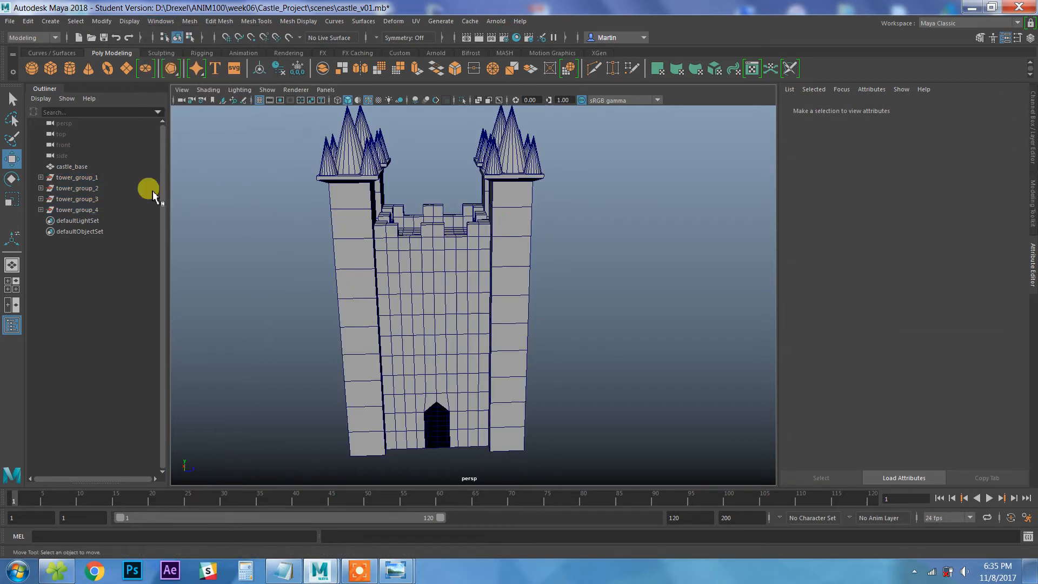
click(70, 166)
shift+click(97, 210)
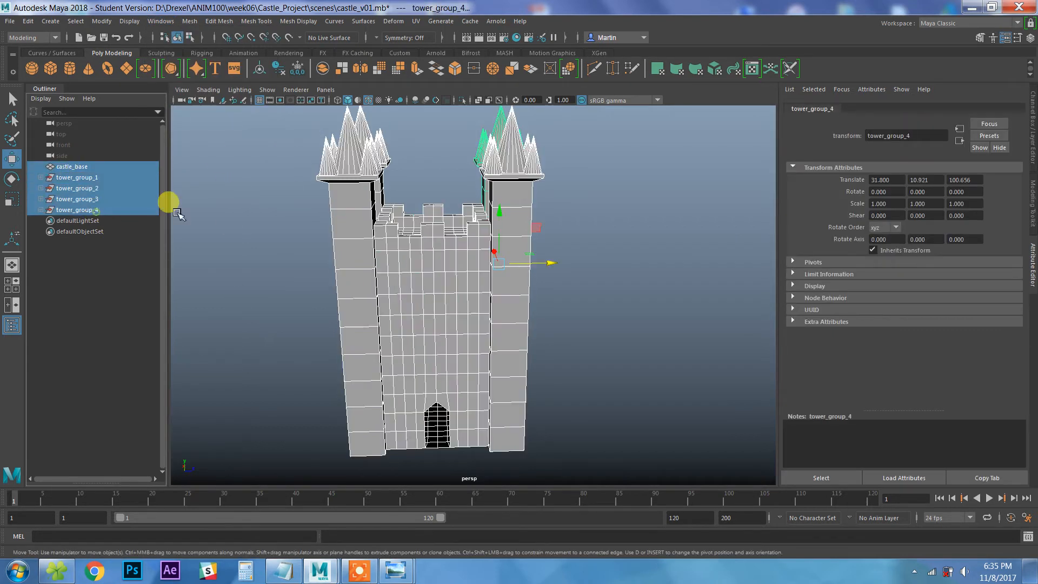
click(28, 22)
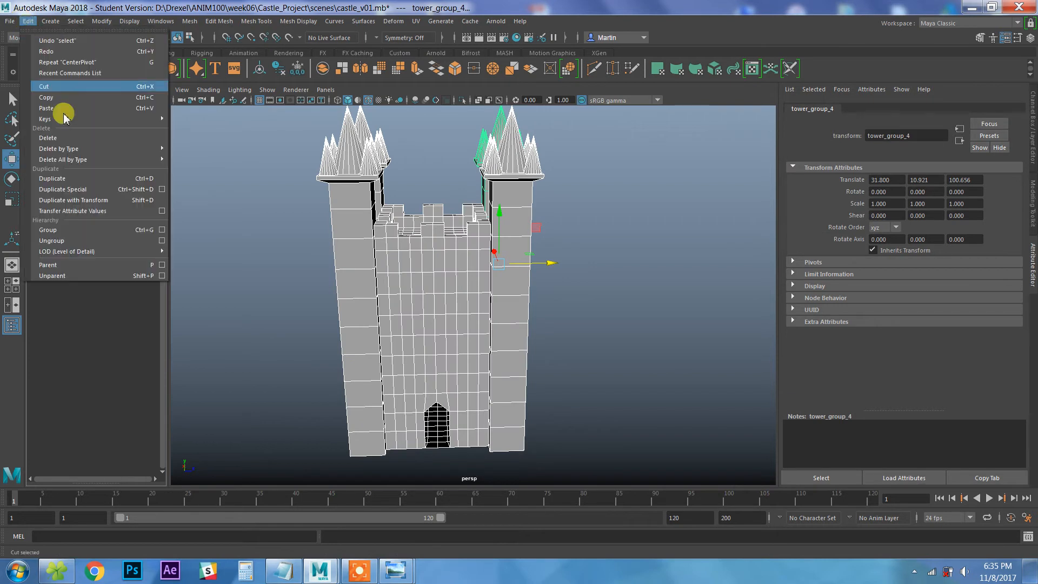
click(81, 231)
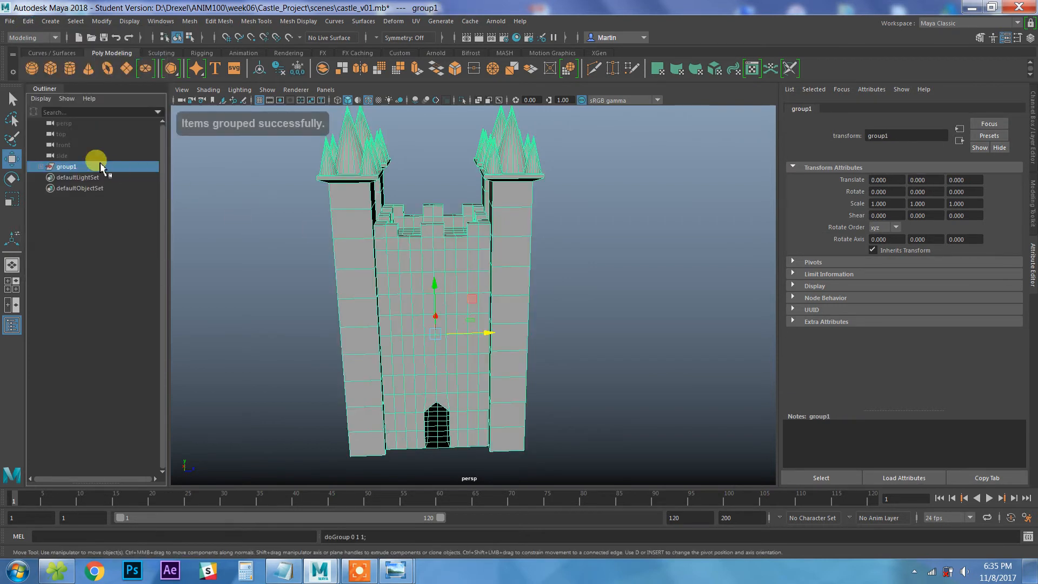
Step: Rename the new castle group as Main_Castle_Group
double_click(72, 167)
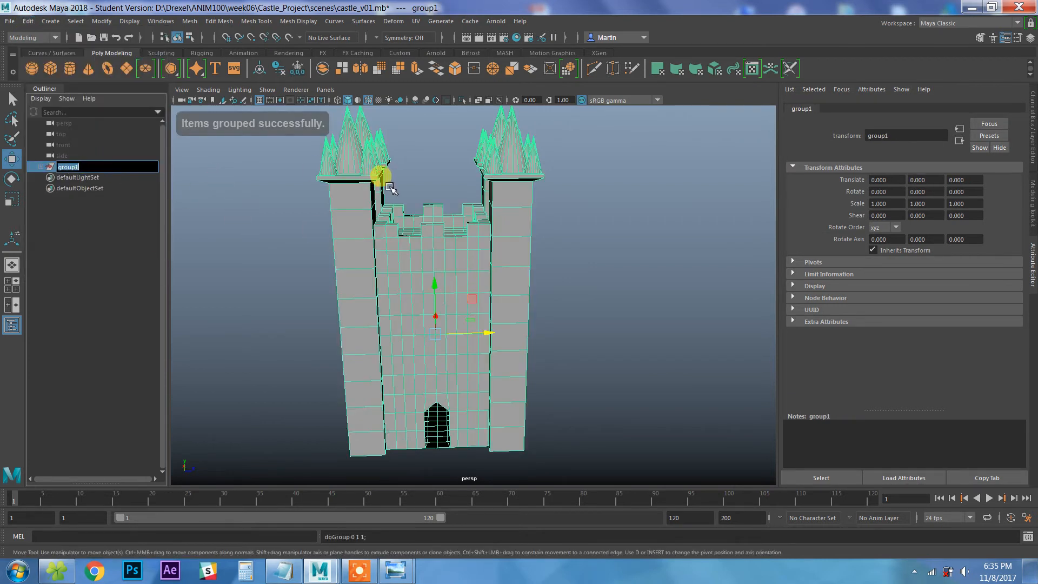
text(Main Castle G)
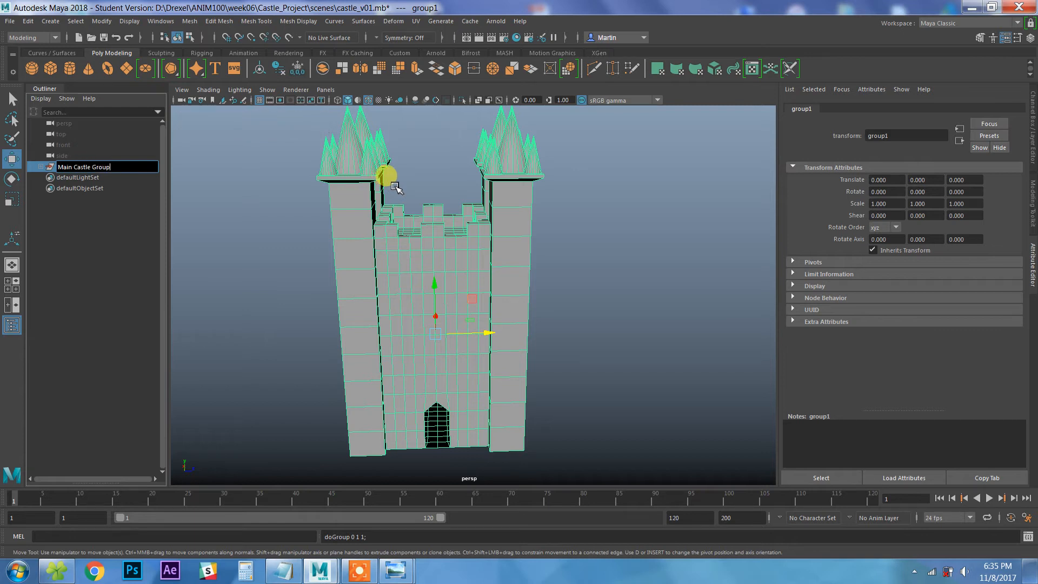
key(Return)
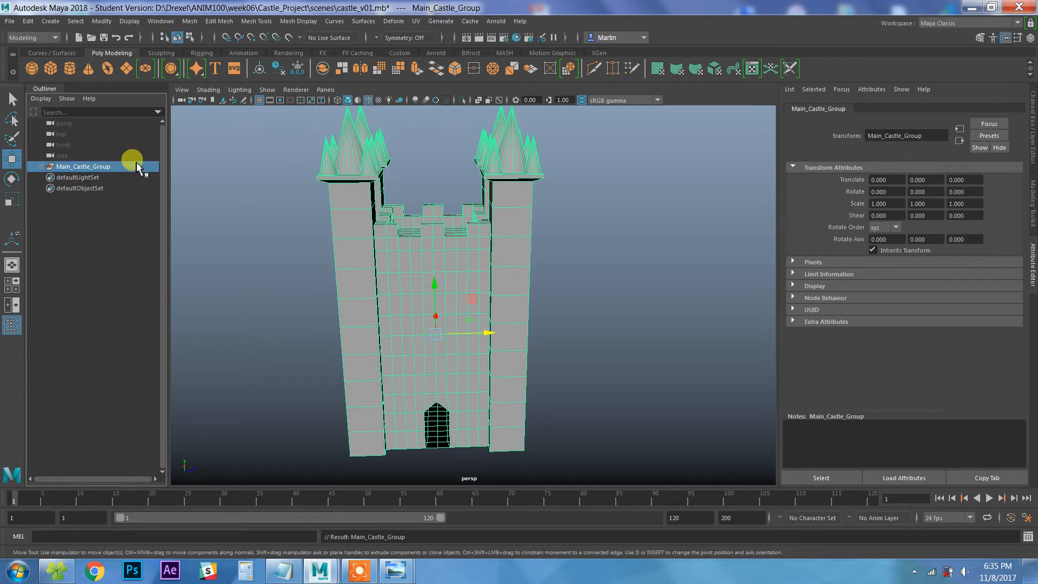
Step: Try raising Main_Castle_Group about 37.6 units along Y and rotating it freely, and undo both changes
scroll(439, 251, down, 3)
drag(442, 287, 460, 261)
key(e)
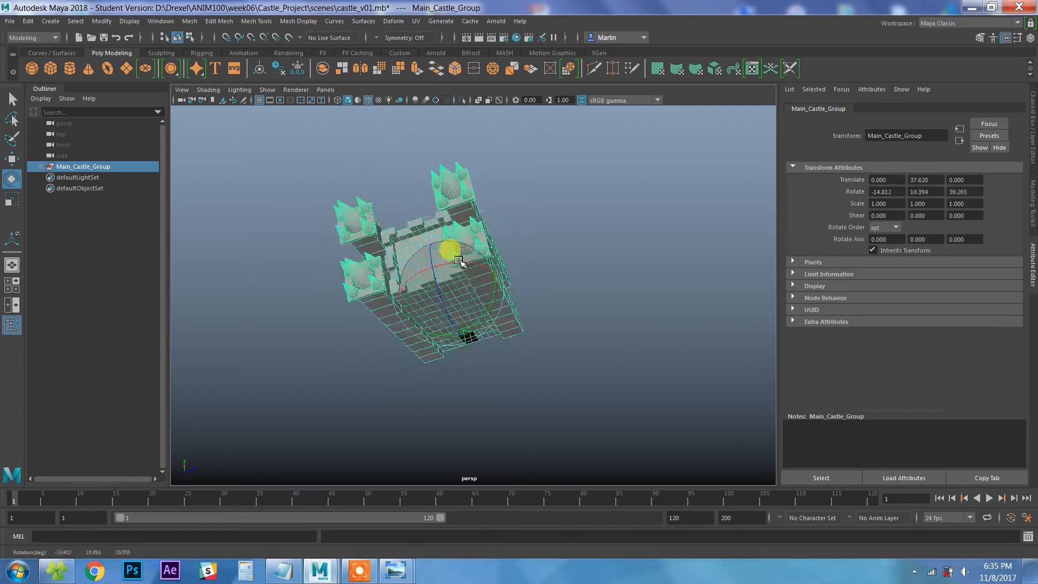
key(ctrl+z)
key(ctrl+z)
key(ctrl+z)
key(ctrl+z)
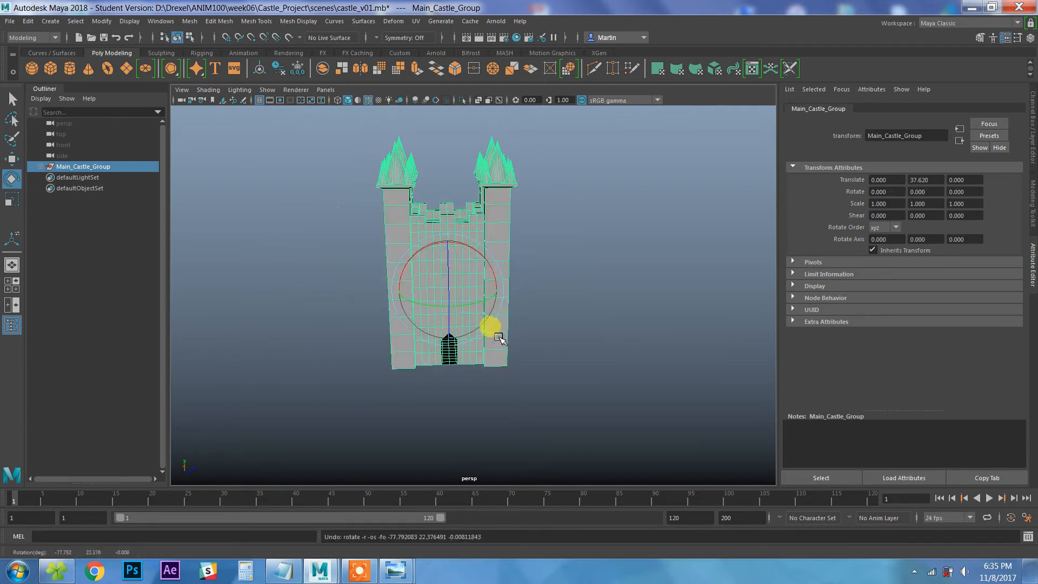
key(ctrl+z)
alt+drag(573, 400, 514, 394)
key(q)
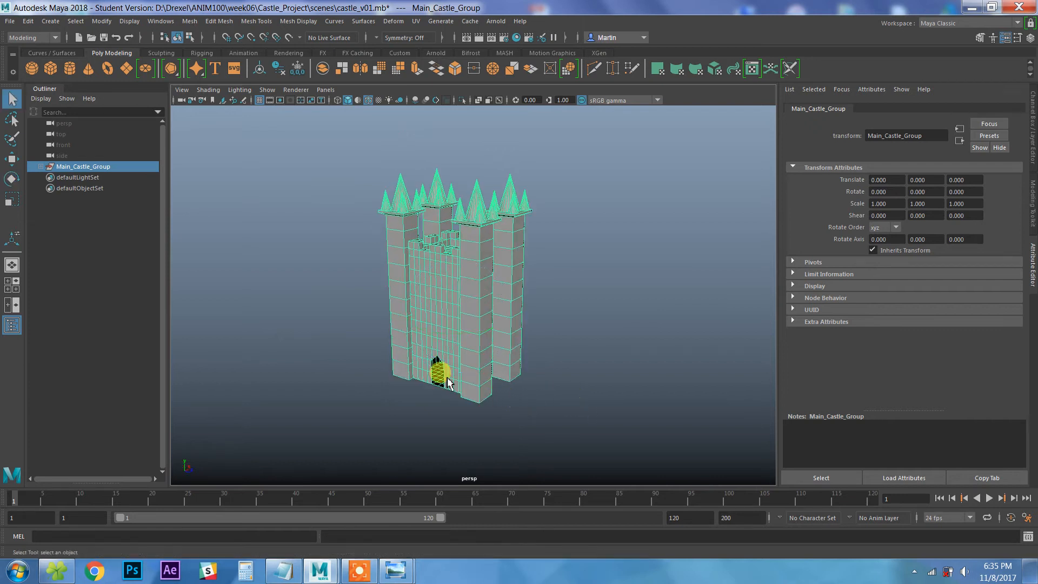
Step: Save the castle_v01.mb scene, accepting the student version notice
alt+drag(447, 382, 469, 364)
click(13, 21)
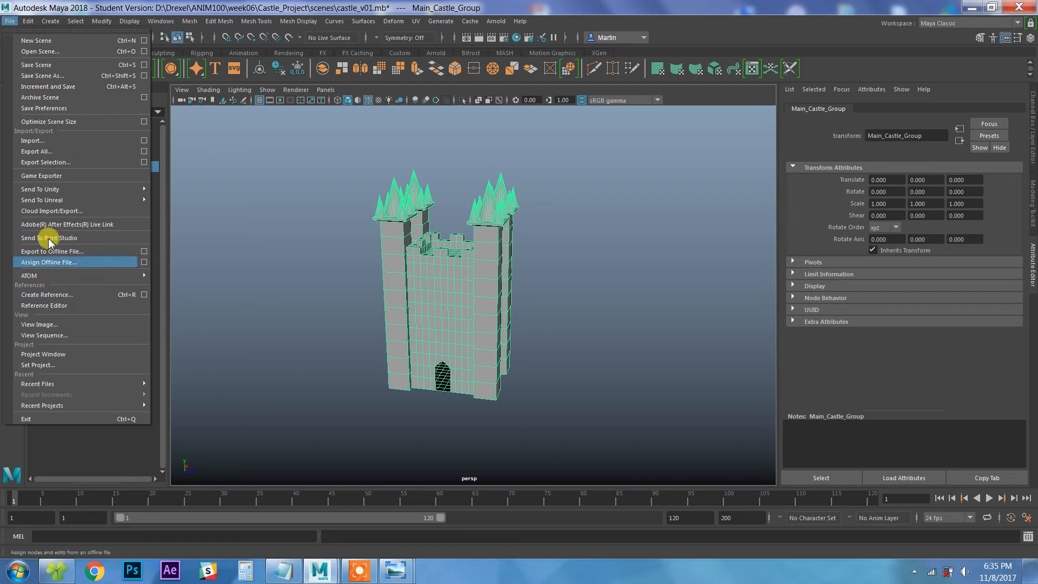
click(44, 65)
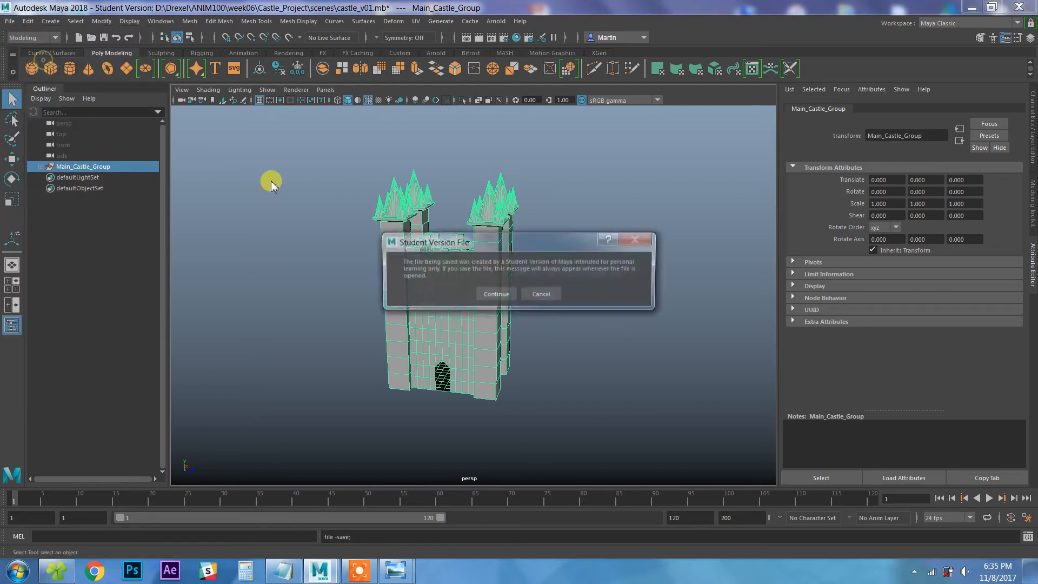
click(500, 293)
alt+drag(494, 324, 524, 290)
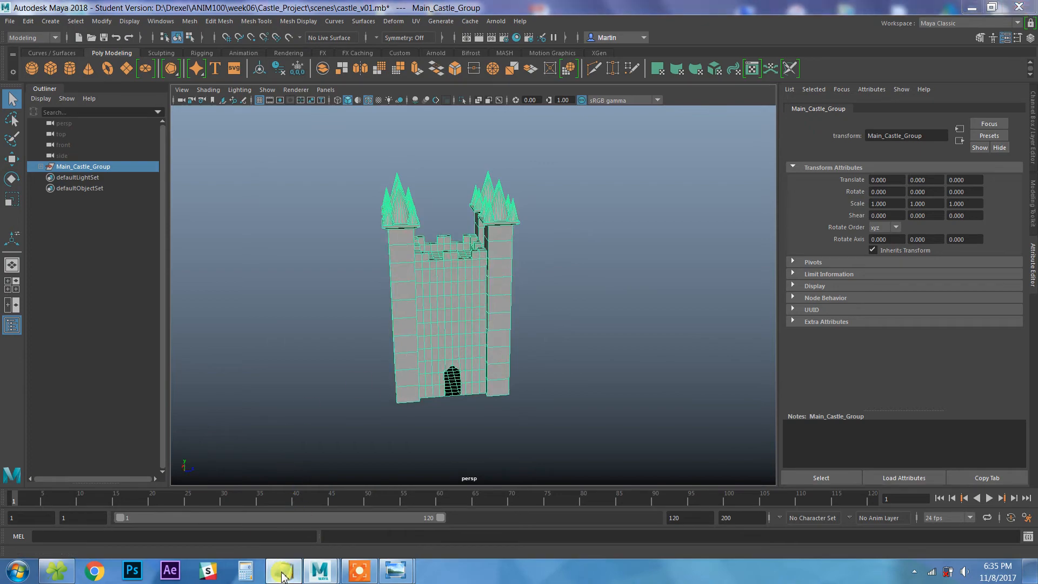
Step: Switch to Notepad to review the task about bringing the landscape into Maya, return to Maya and deselect the castle
click(282, 570)
drag(59, 103, 602, 99)
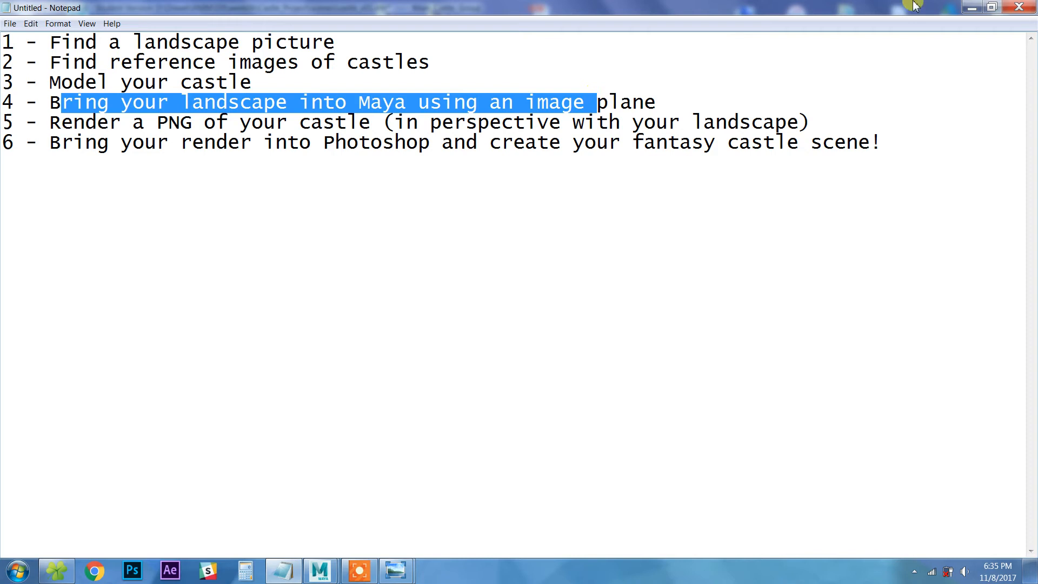
click(972, 8)
click(568, 303)
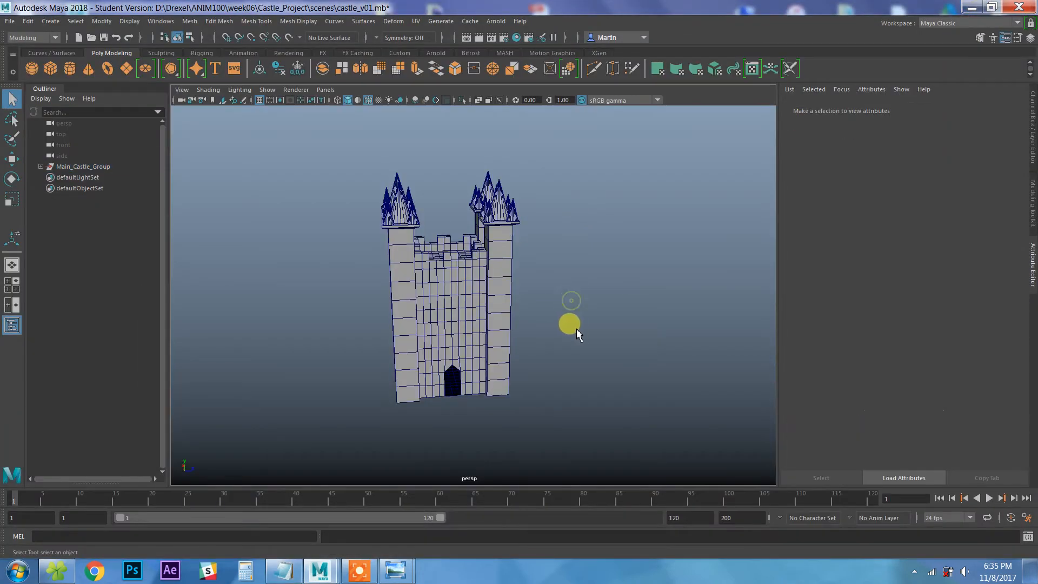
Step: Create a new camera in the castle scene
alt+middle_drag(521, 265, 521, 261)
alt+right_drag(521, 261, 590, 280)
alt+drag(585, 281, 561, 287)
alt+middle_drag(354, 302, 339, 309)
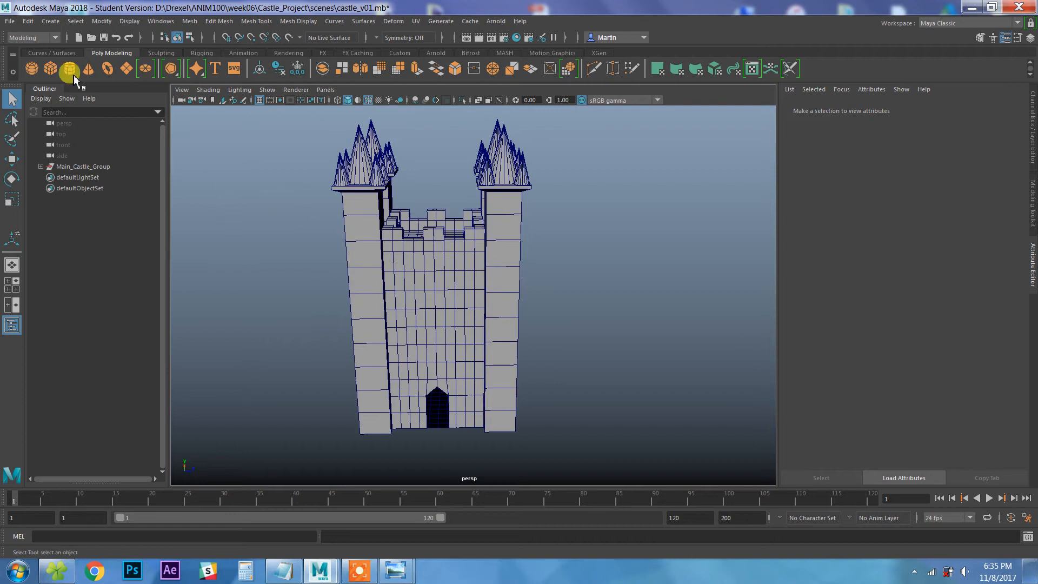
click(50, 21)
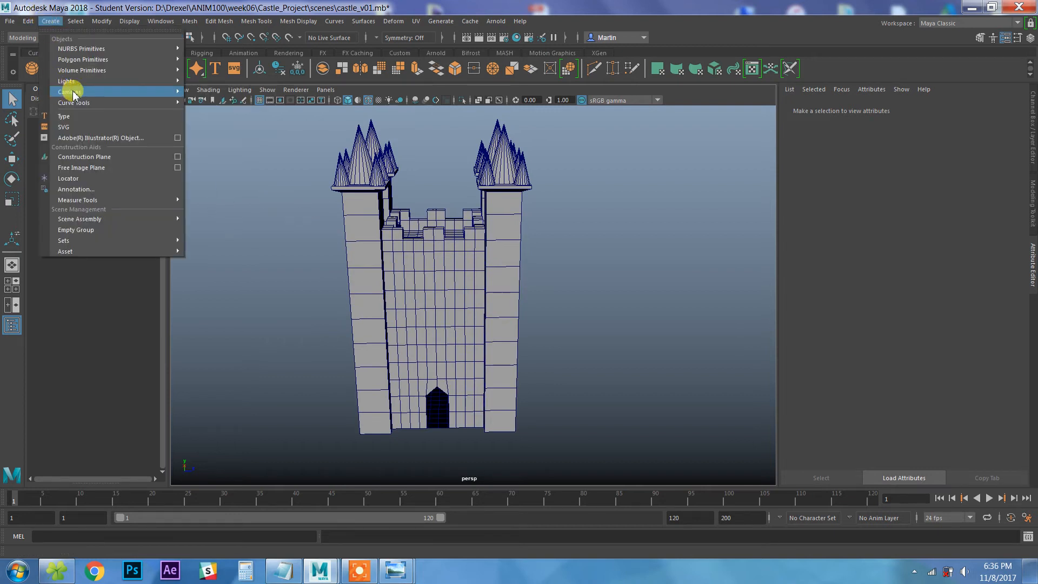
mouse_move(151, 89)
click(208, 101)
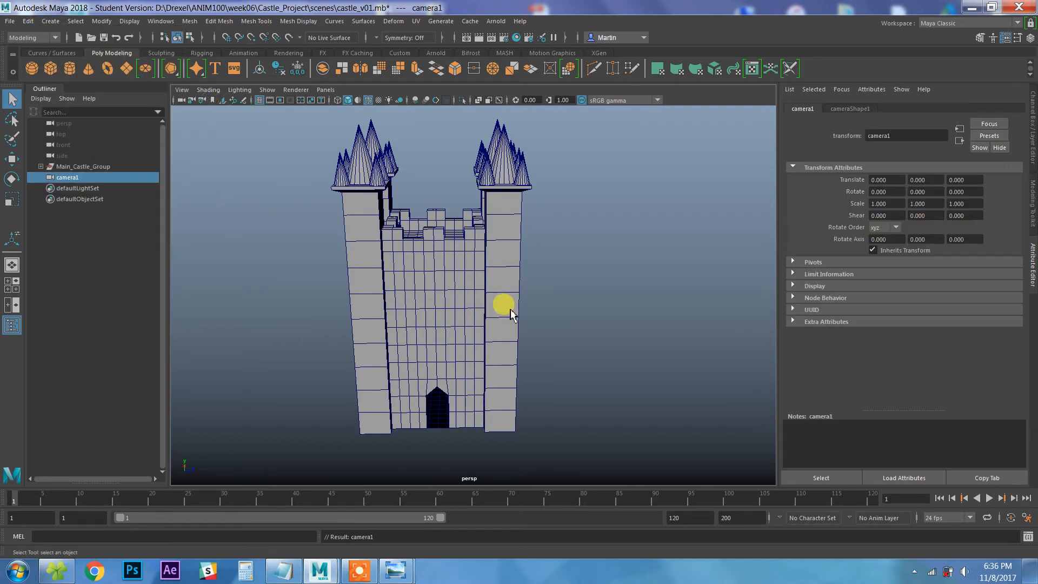
Step: Move camera1 along X to about -115.9, out in front of the castle, and scale it uniformly to about 38.1
alt+drag(324, 318, 340, 291)
key(r)
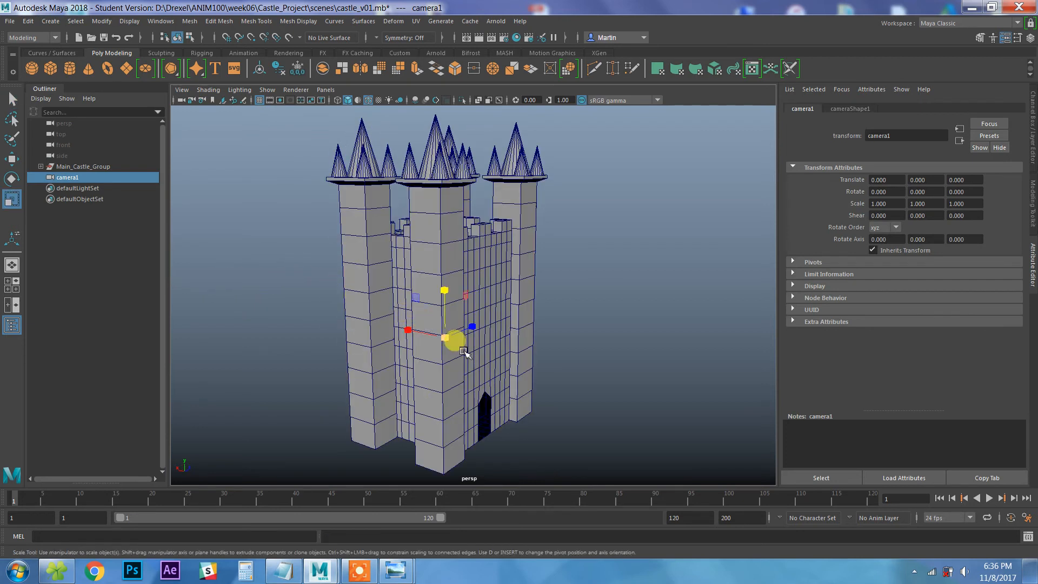
alt+drag(457, 344, 435, 361)
key(w)
drag(403, 319, 622, 387)
key(r)
alt+drag(593, 405, 493, 390)
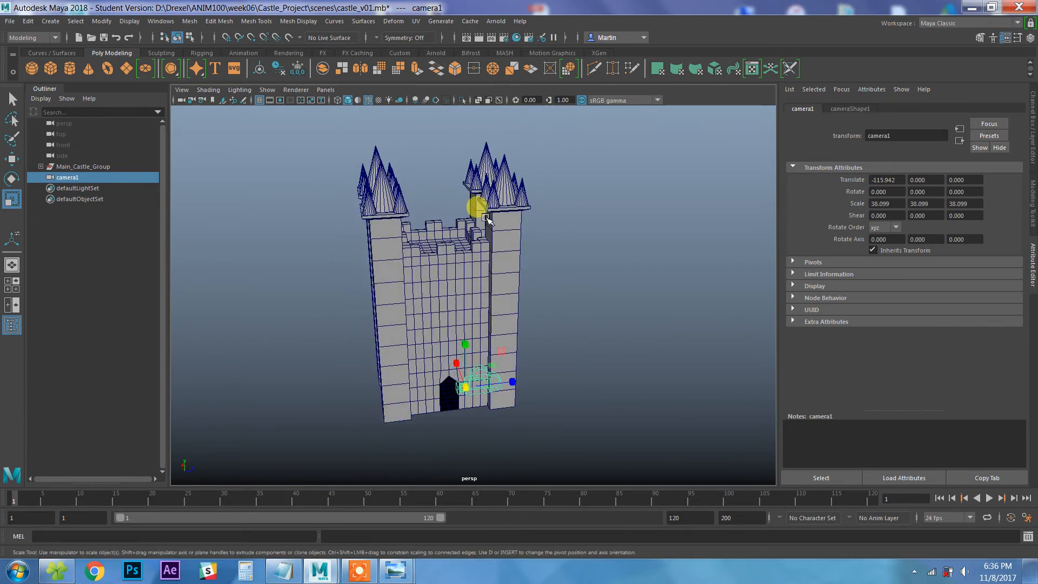
Step: Look through camera1 in the viewport and show its resolution gate
click(325, 91)
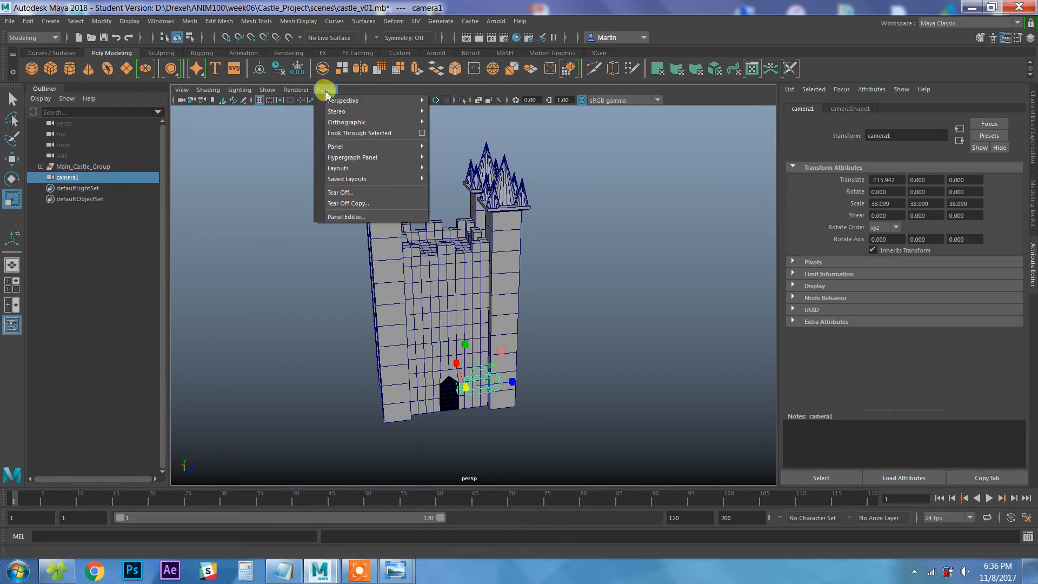
mouse_move(333, 101)
click(453, 101)
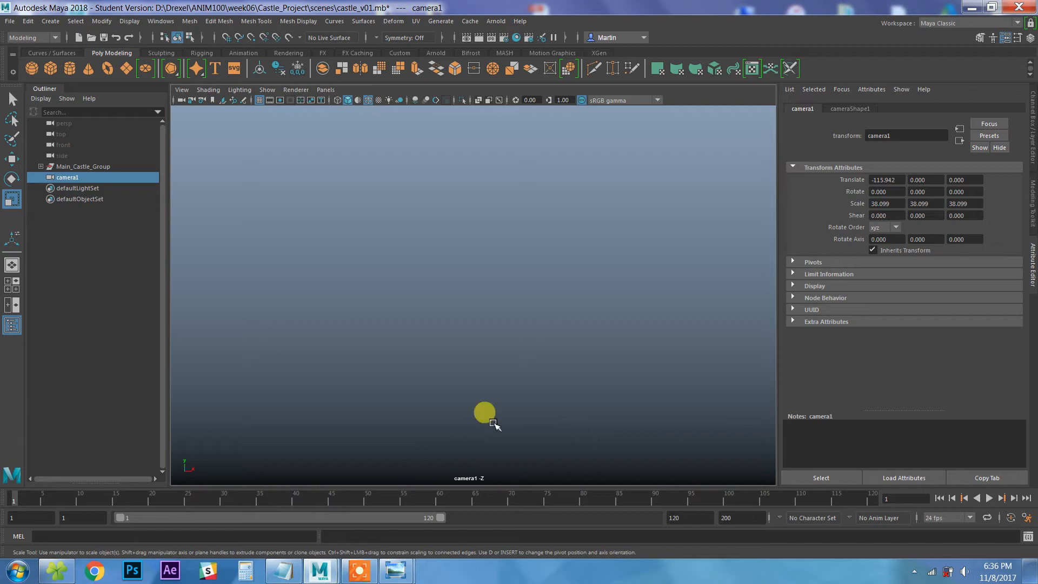
click(281, 100)
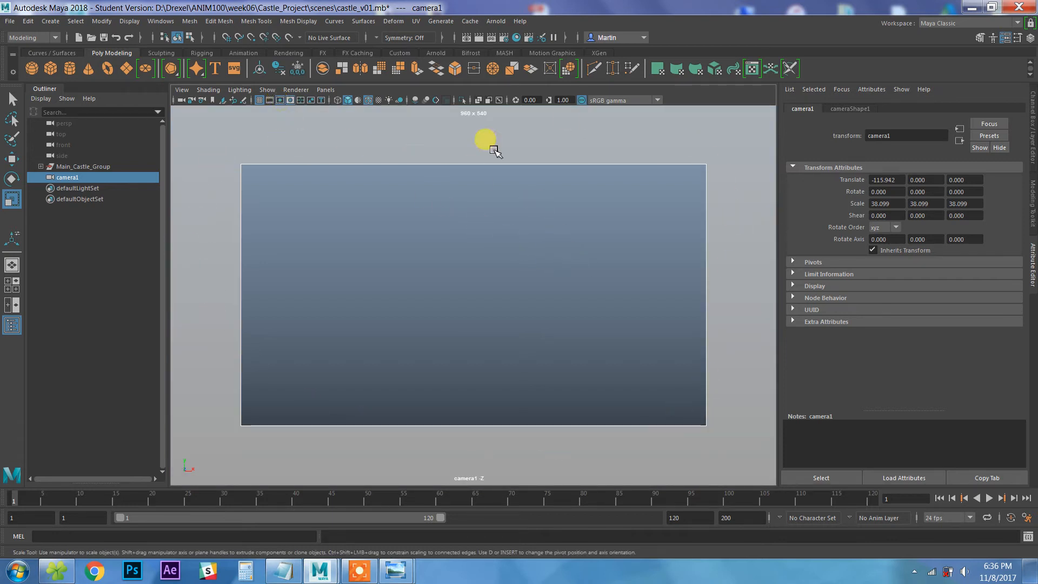
Step: Frame the castle's front centred in camera1's gate, placing the camera at about -519.6, 124, -12.9, and deselect it
alt+drag(565, 279, 622, 307)
alt+right_drag(622, 307, 492, 267)
mouse_move(492, 267)
alt+mouse_down()
mouse_move(375, 232)
mouse_move(318, 238)
mouse_move(473, 287)
mouse_move(492, 278)
alt+mouse_up()
mouse_move(492, 279)
alt+right_down()
mouse_move(480, 281)
mouse_move(520, 273)
mouse_move(503, 312)
mouse_move(399, 267)
mouse_move(440, 283)
mouse_move(377, 270)
mouse_move(442, 269)
mouse_move(440, 283)
mouse_move(404, 274)
mouse_move(465, 296)
mouse_move(498, 289)
alt+right_up()
alt+middle_drag(498, 288, 455, 248)
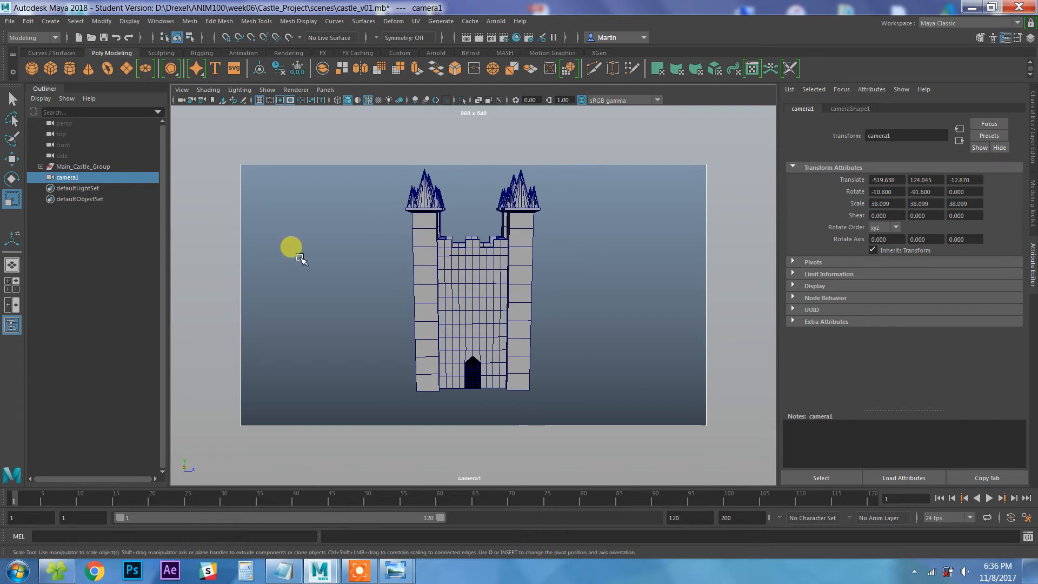
click(295, 273)
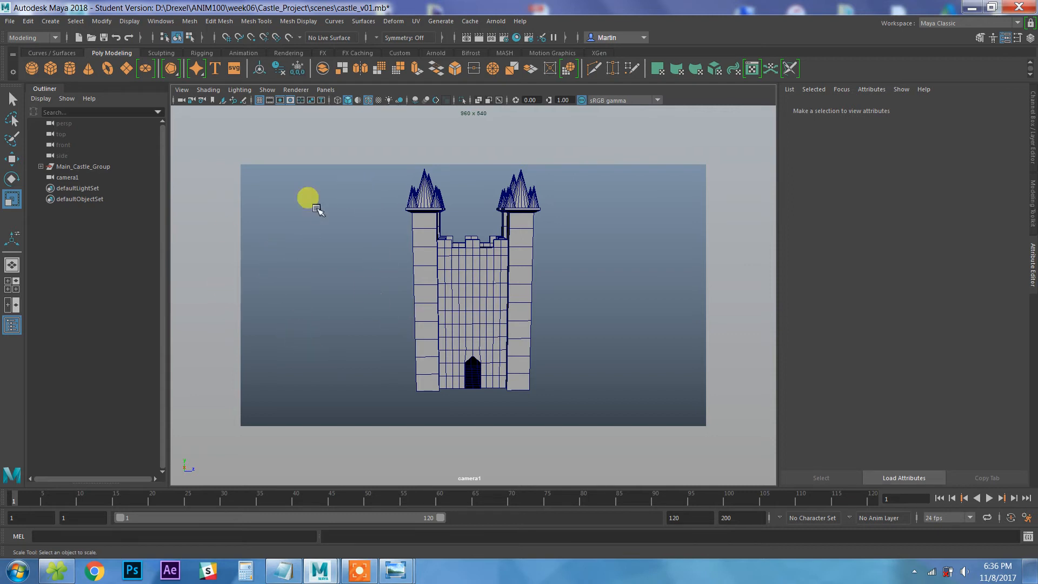
Step: Import Beinn_Eighe_Ruadh-stac_Mor.jpg from the mattePaintingIMGs folder as camera1's image plane
click(180, 91)
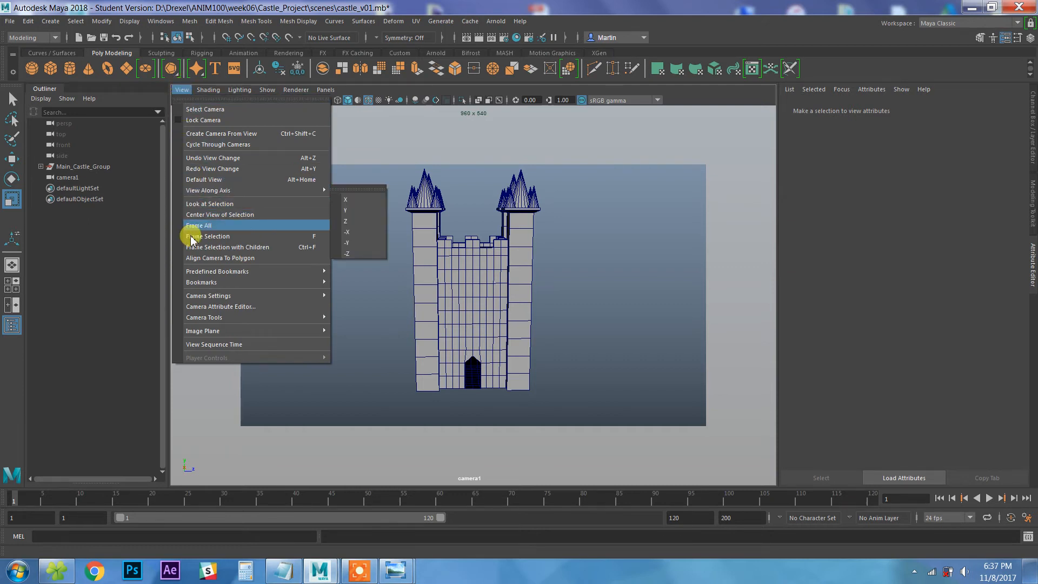
mouse_move(238, 333)
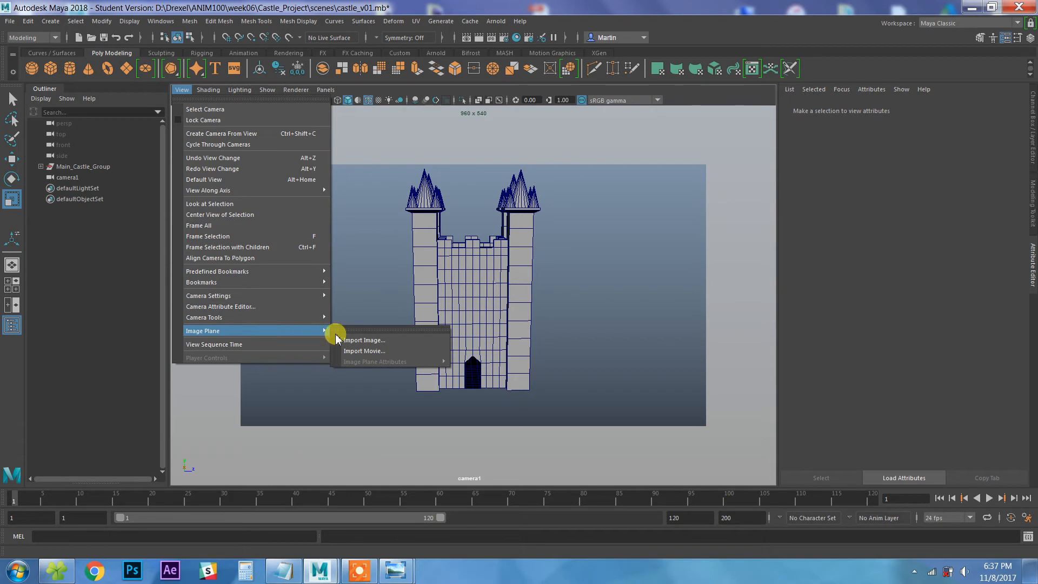
click(362, 341)
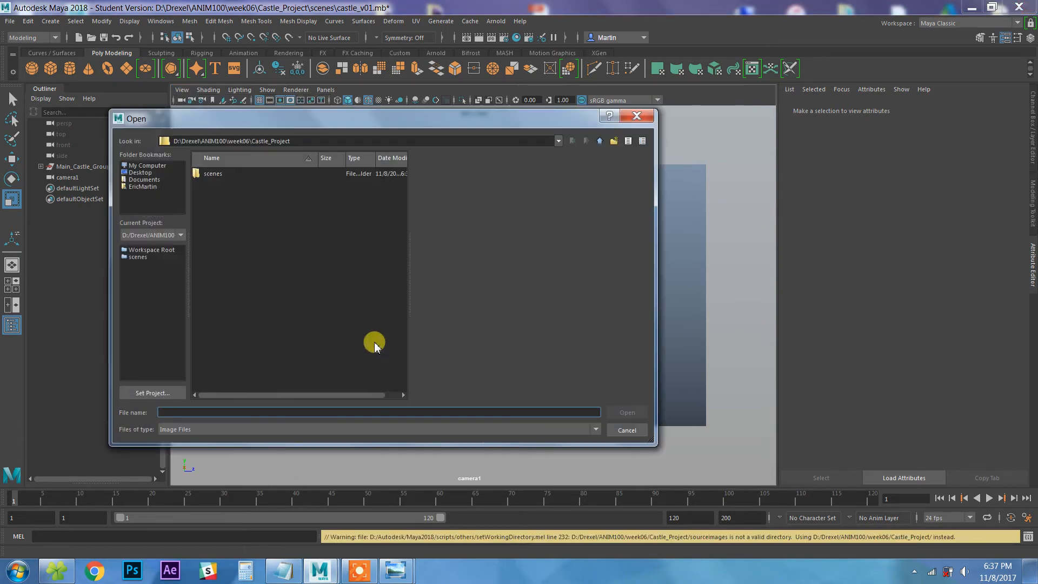
double_click(290, 184)
click(218, 173)
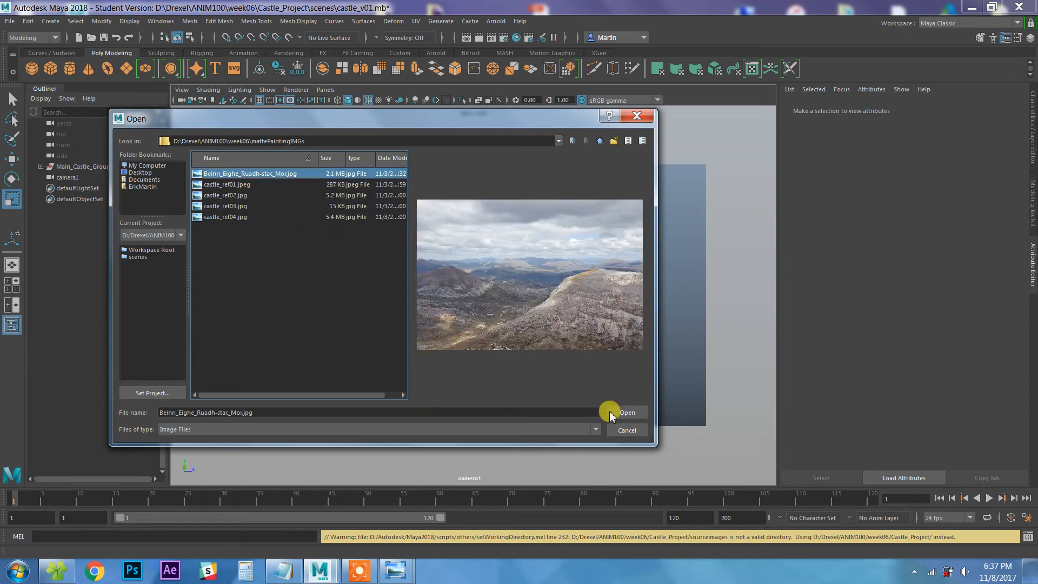
click(626, 417)
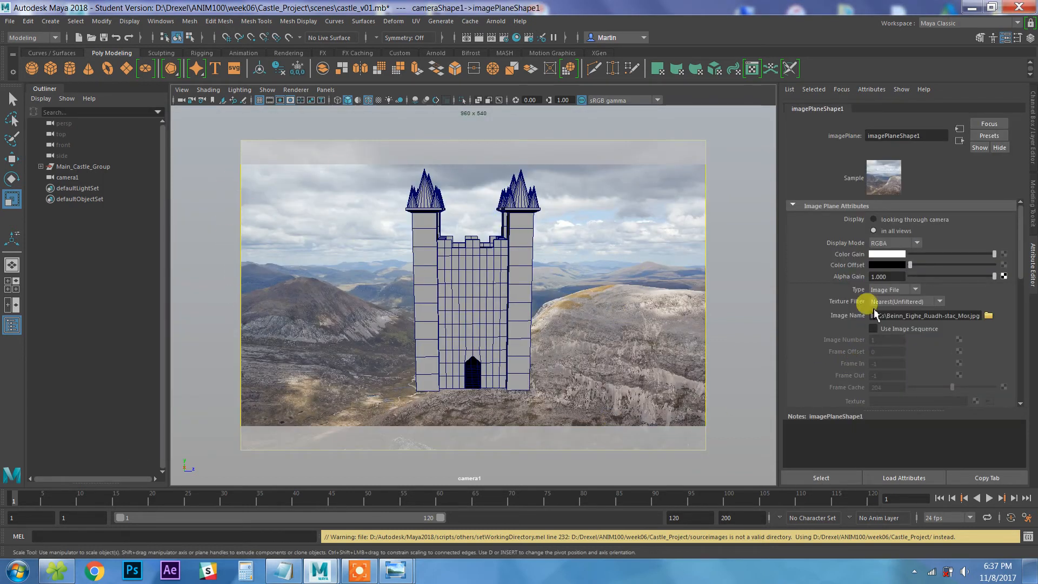
Step: Examine the image plane's attributes, including its display, image file, placement and coverage settings
scroll(923, 308, down, 4)
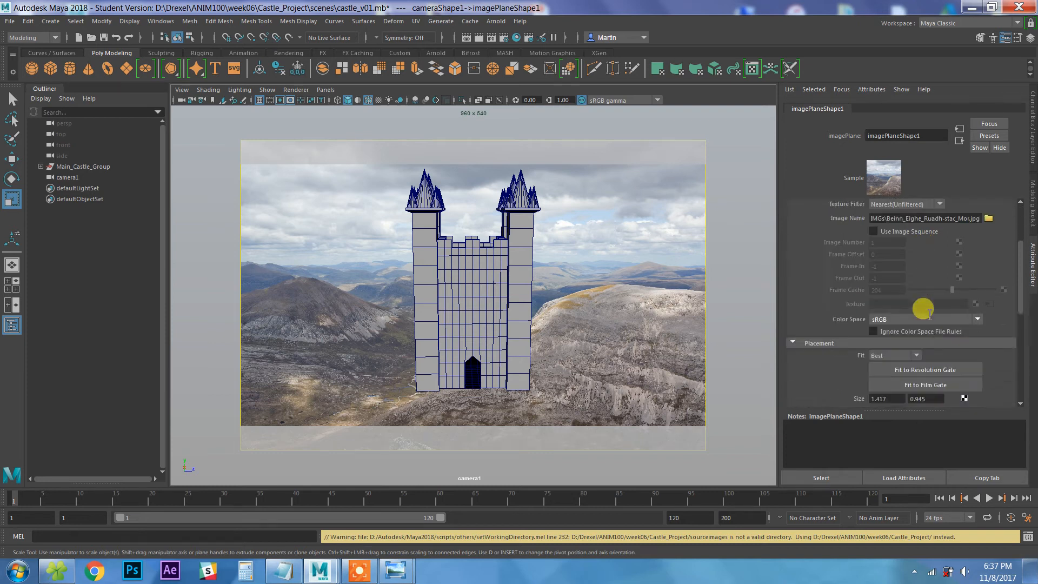
scroll(917, 300, up, 4)
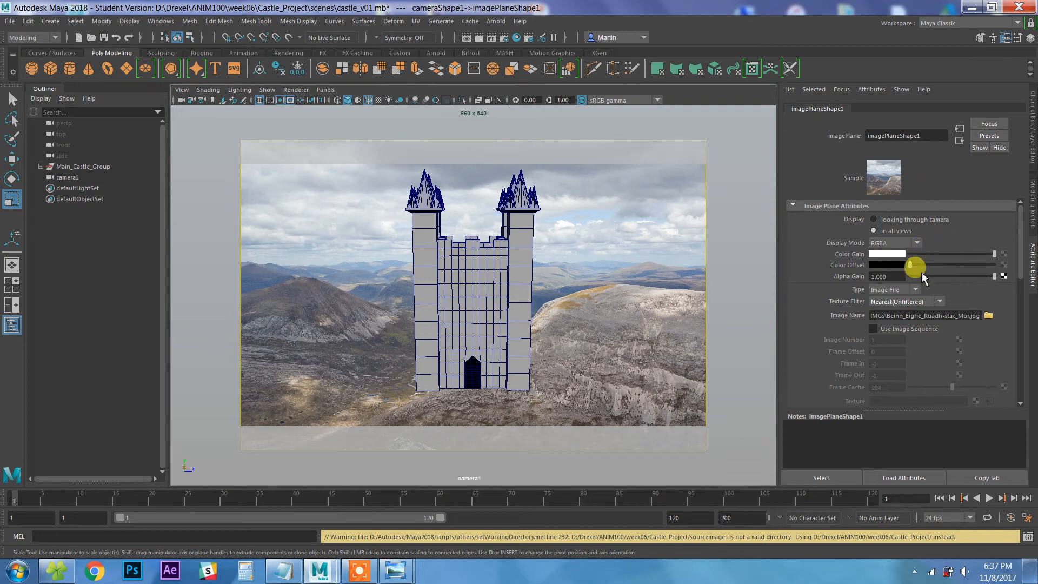
scroll(926, 271, down, 3)
scroll(828, 244, down, 6)
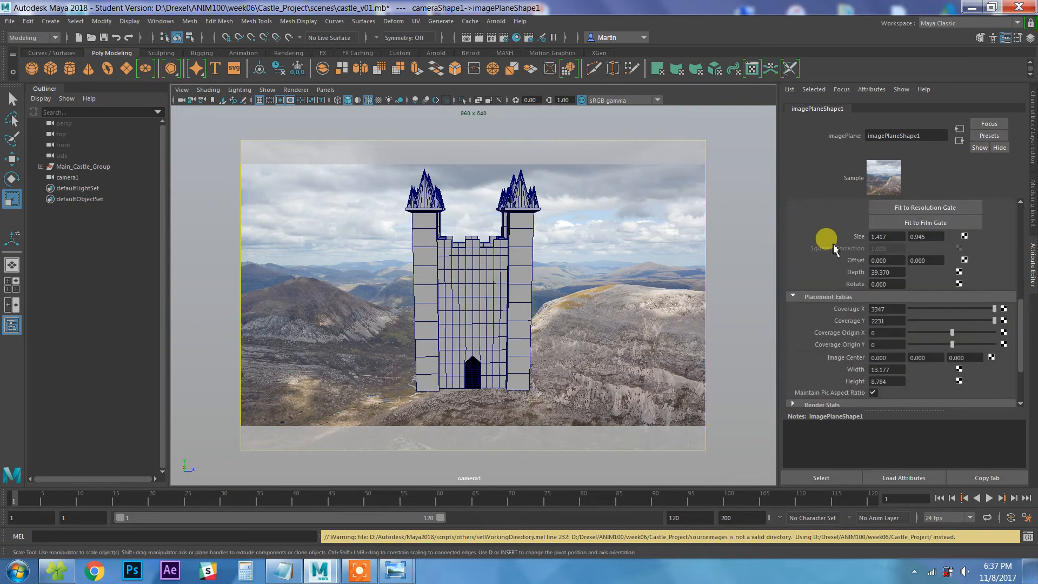
scroll(828, 260, up, 4)
scroll(829, 273, down, 2)
scroll(827, 281, up, 8)
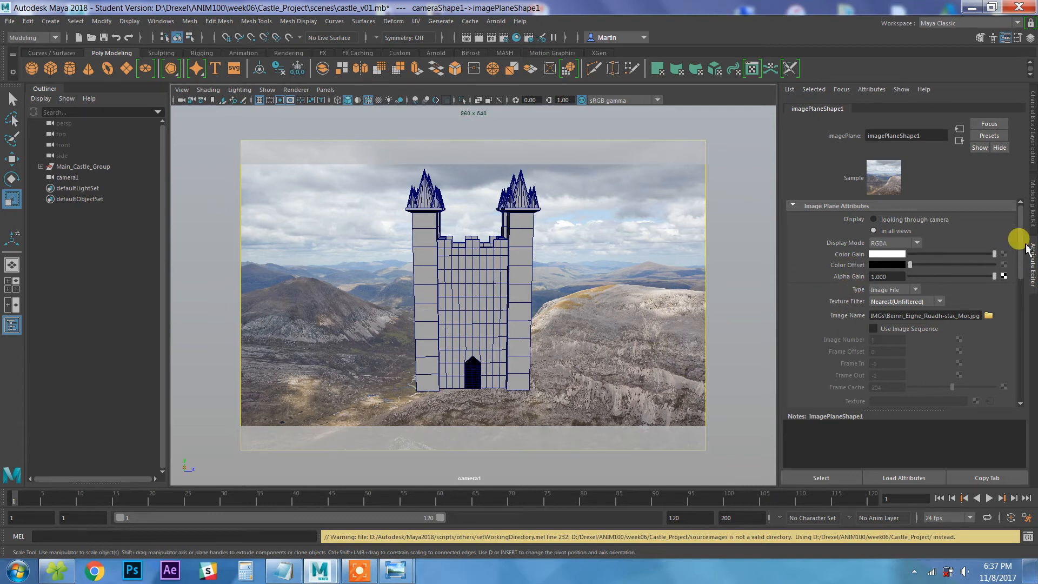
drag(1026, 242, 1014, 220)
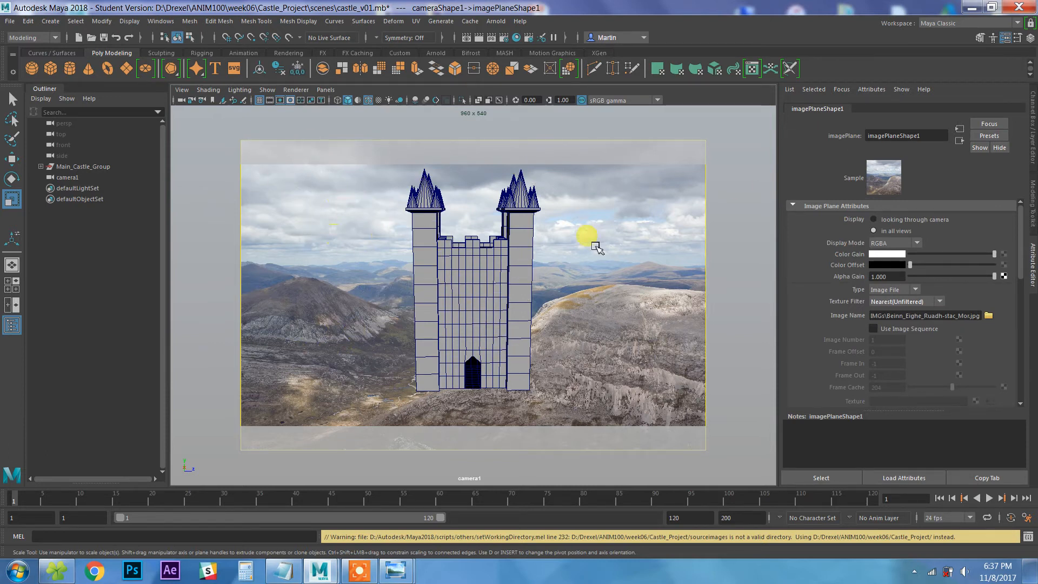
Step: Switch to the perspective view and inspect how the image plane sits behind the castle relative to camera1
click(326, 90)
mouse_move(413, 97)
click(455, 104)
alt+drag(457, 137, 415, 303)
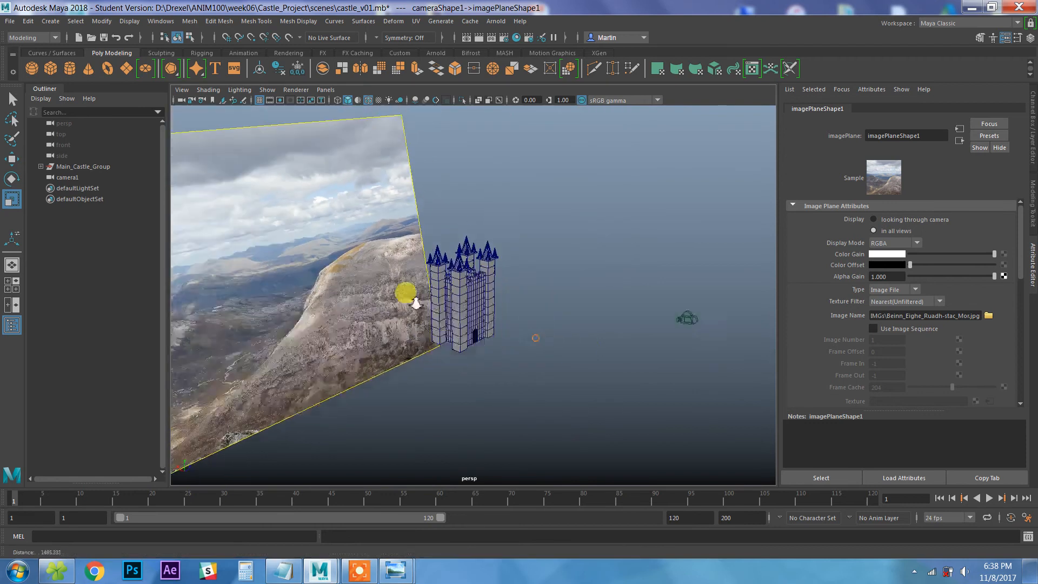
alt+right_drag(416, 303, 387, 297)
Step: Try moving camera1 and its attached image plane farther out along X, and undo the move
drag(586, 297, 621, 342)
key(w)
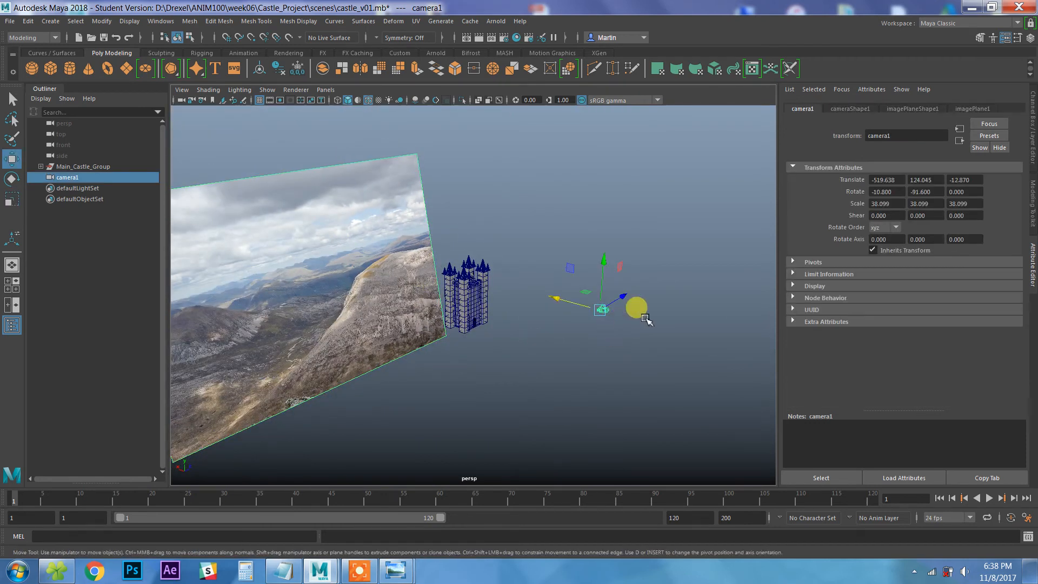
drag(557, 299, 854, 438)
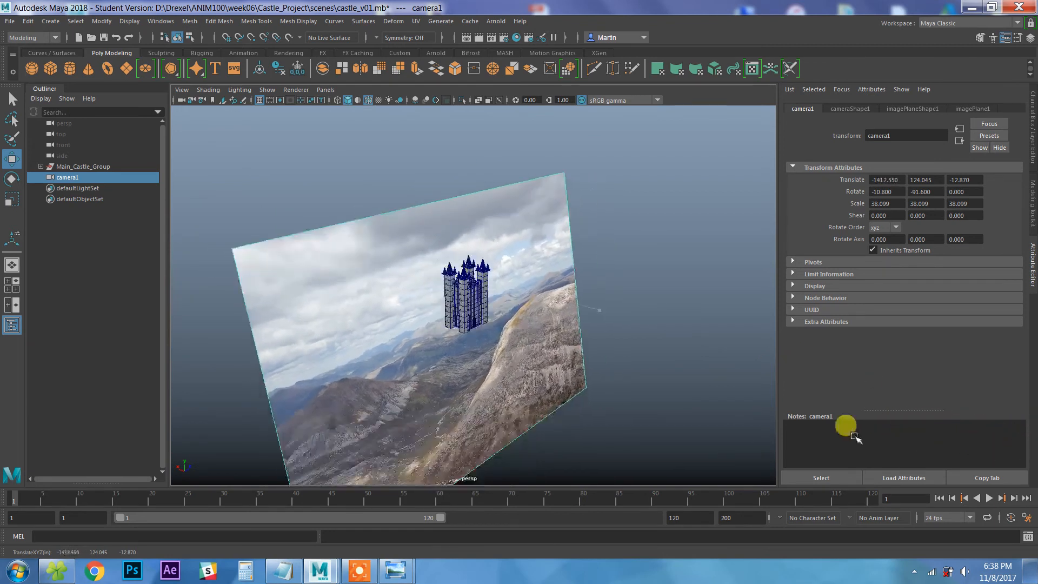
key(ctrl+z)
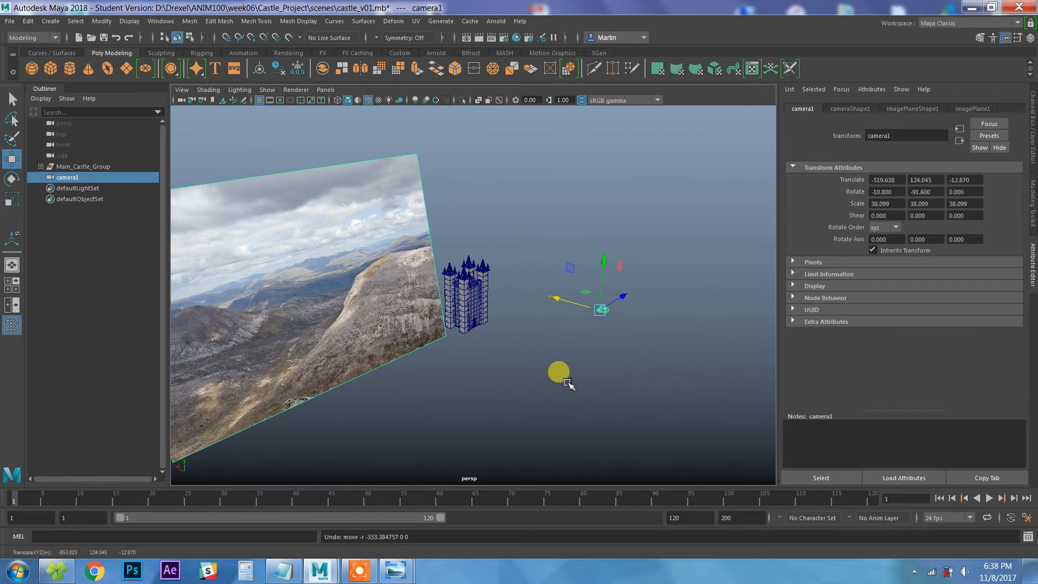
Step: Deselect camera1, check the castle against the landscape from another angle, and return to the camera1 view
click(565, 380)
alt+drag(609, 378, 471, 311)
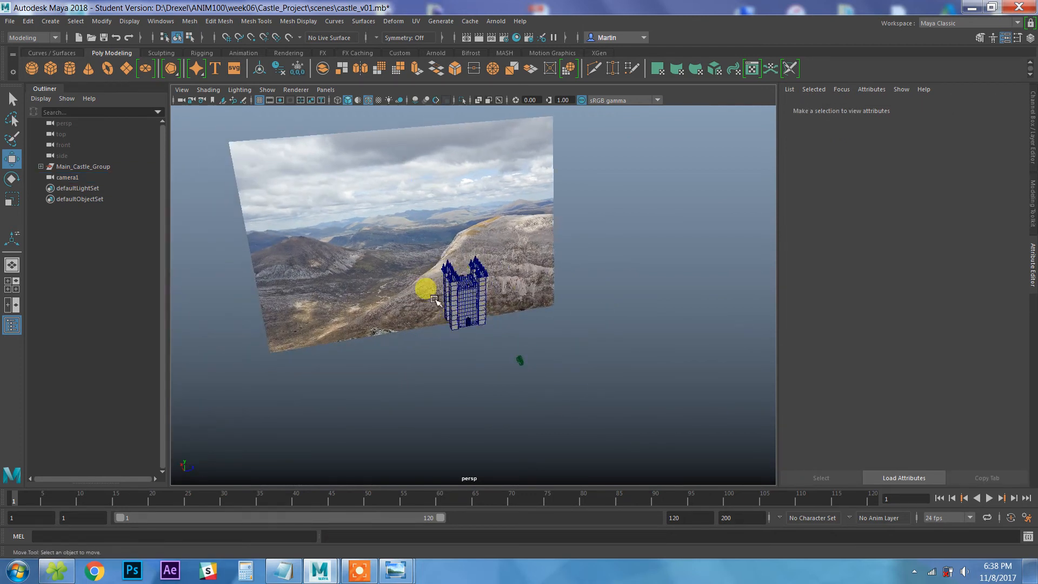
click(326, 90)
mouse_move(340, 103)
click(470, 99)
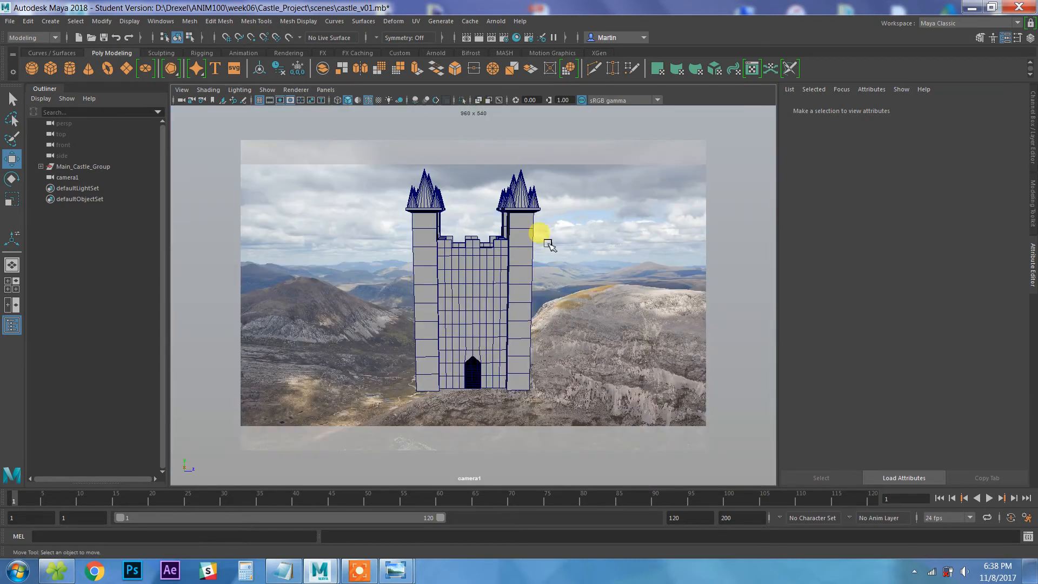
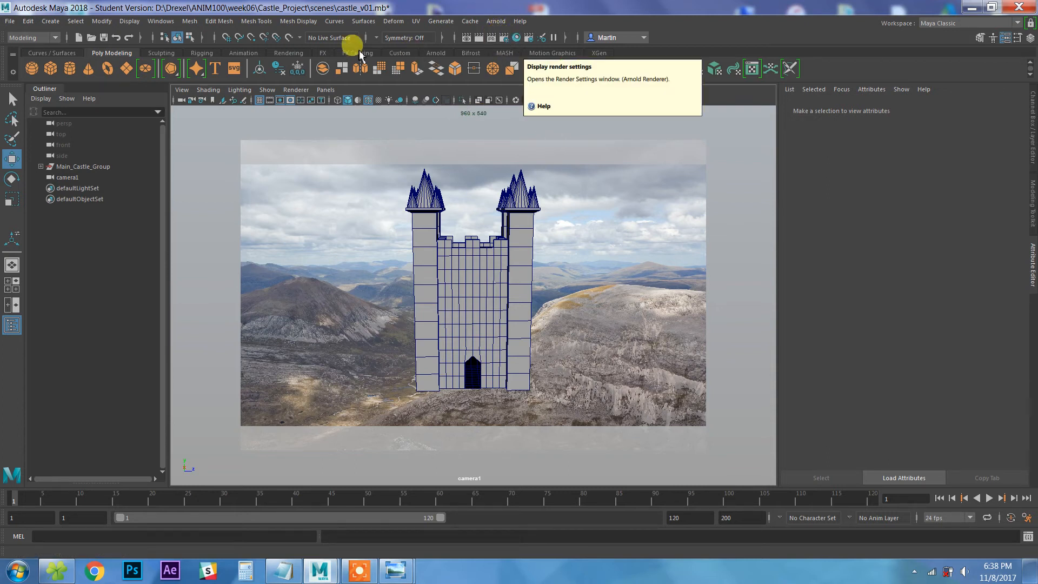
Step: Open the Render Settings and set the renderer to Maya Hardware 2.0
click(162, 23)
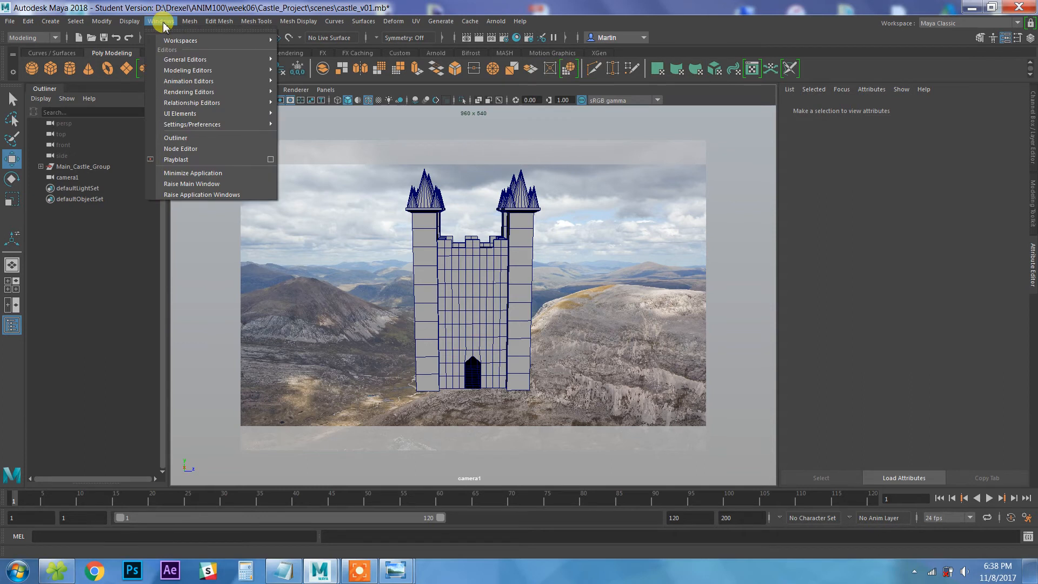
mouse_move(204, 92)
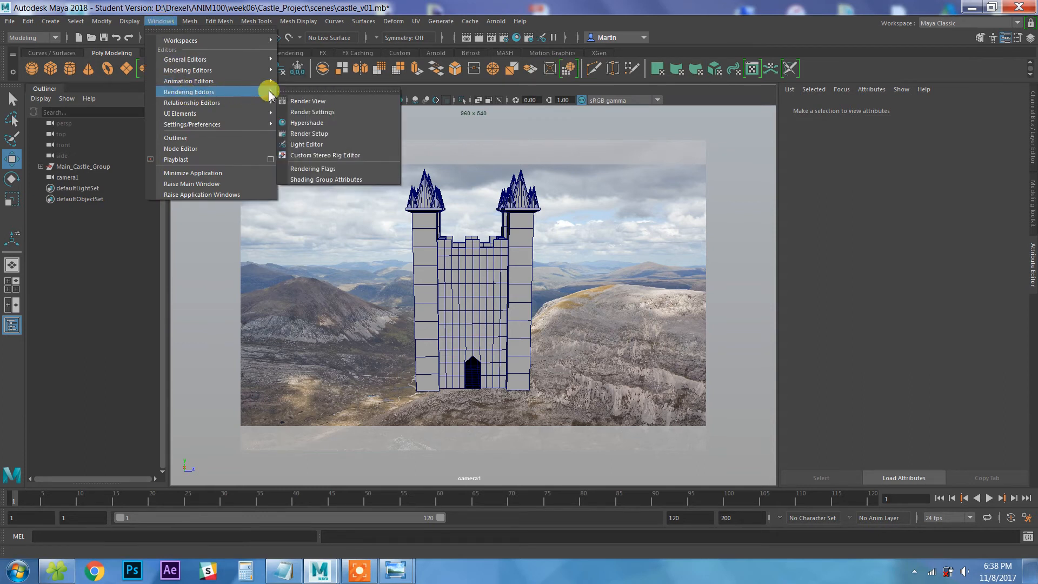
click(338, 113)
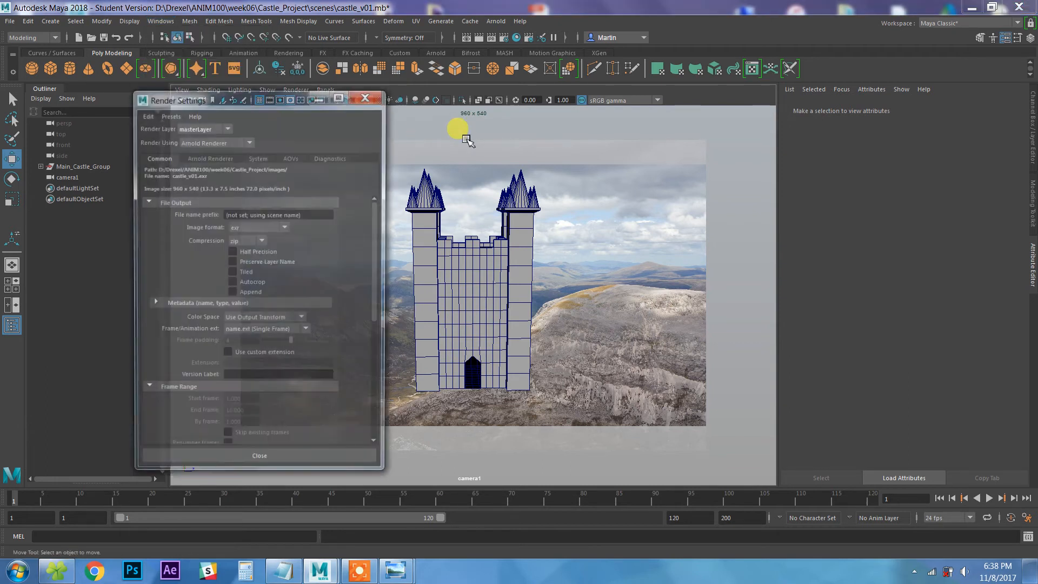
drag(263, 93, 608, 41)
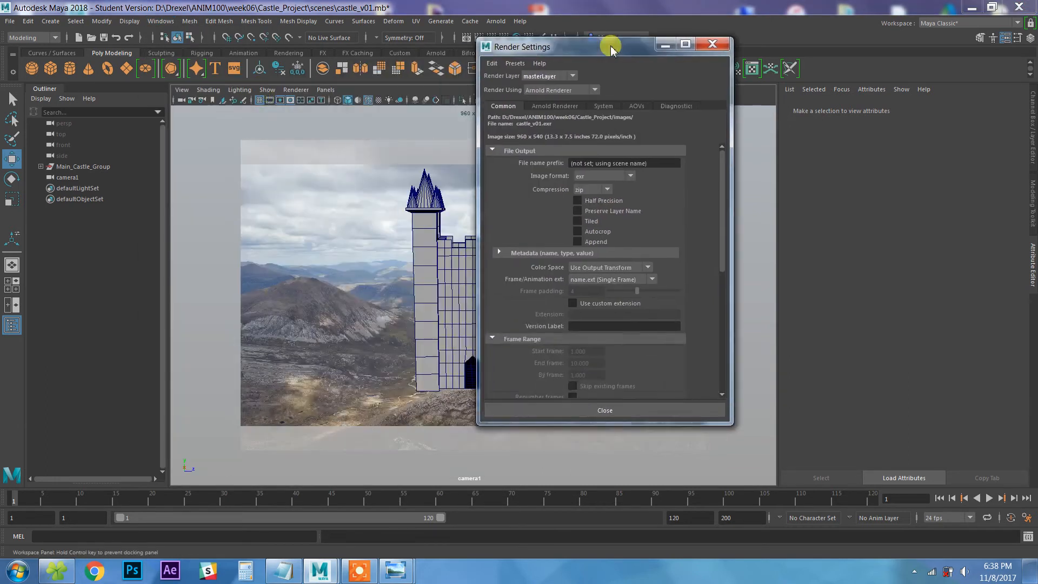
click(538, 91)
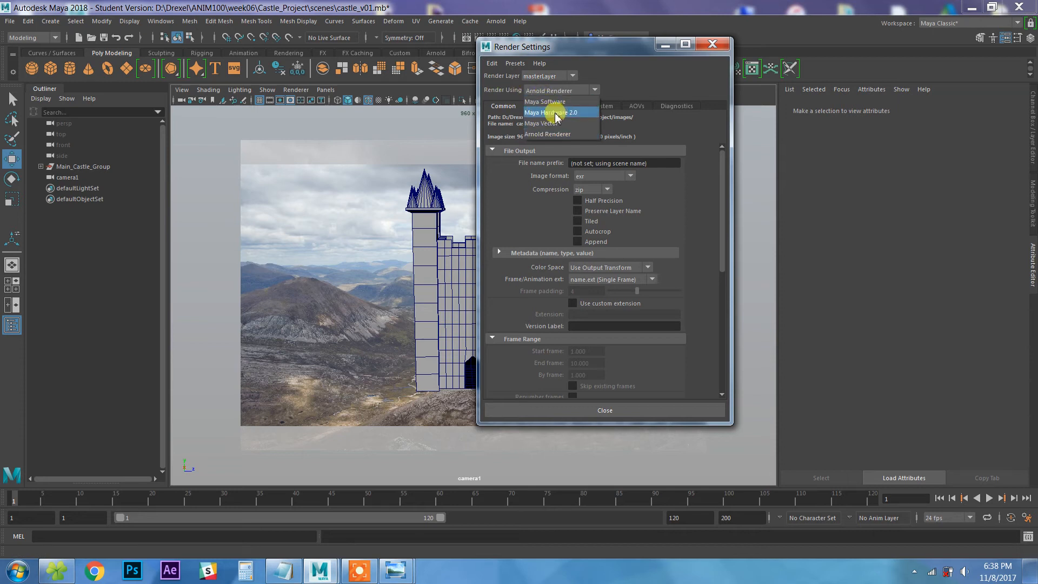
click(550, 113)
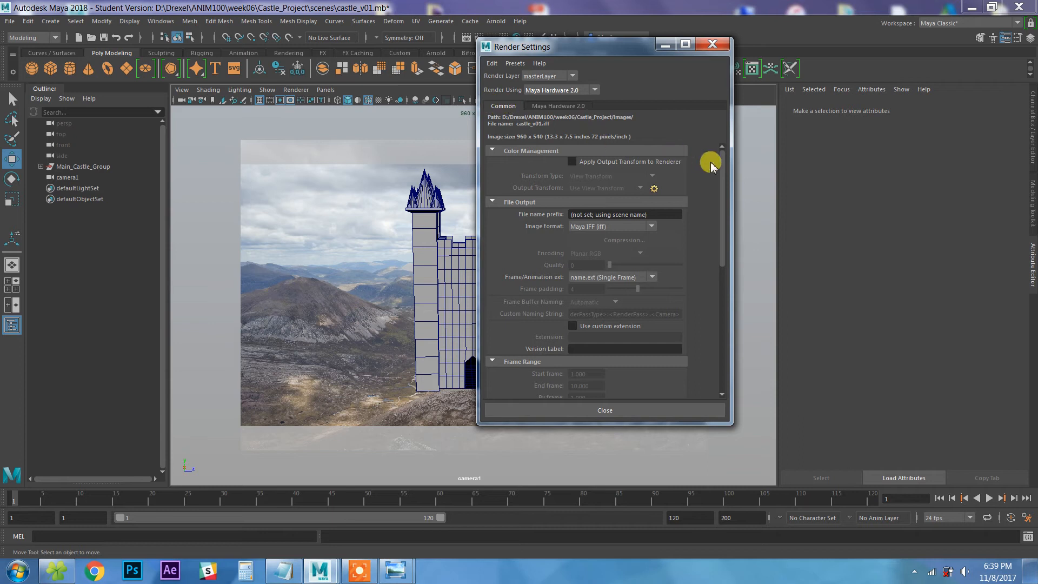
Step: Set the render image size preset to HD 1080 and close the Render Settings
drag(724, 166, 724, 310)
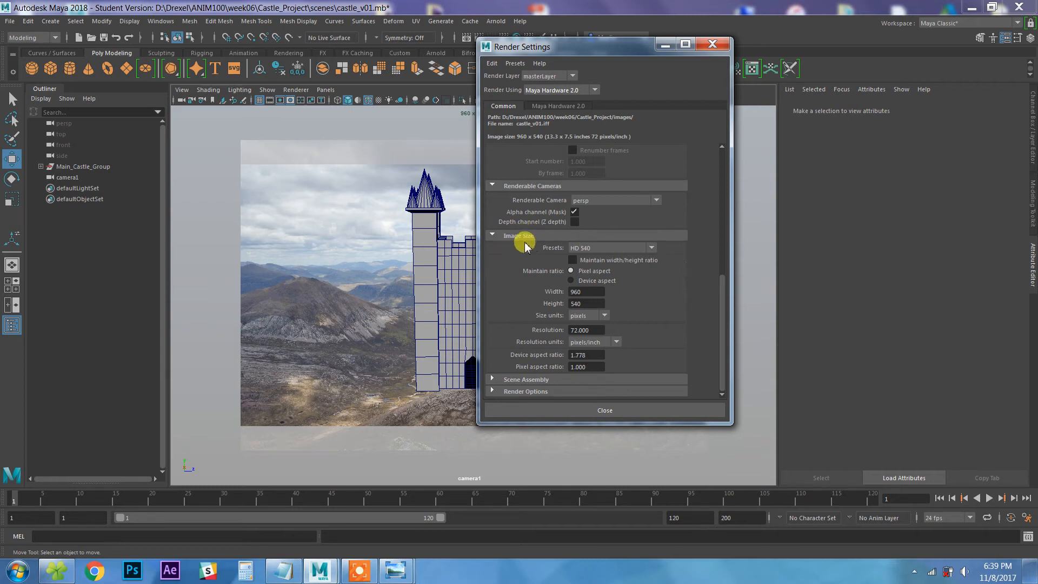
click(602, 248)
click(651, 358)
click(652, 358)
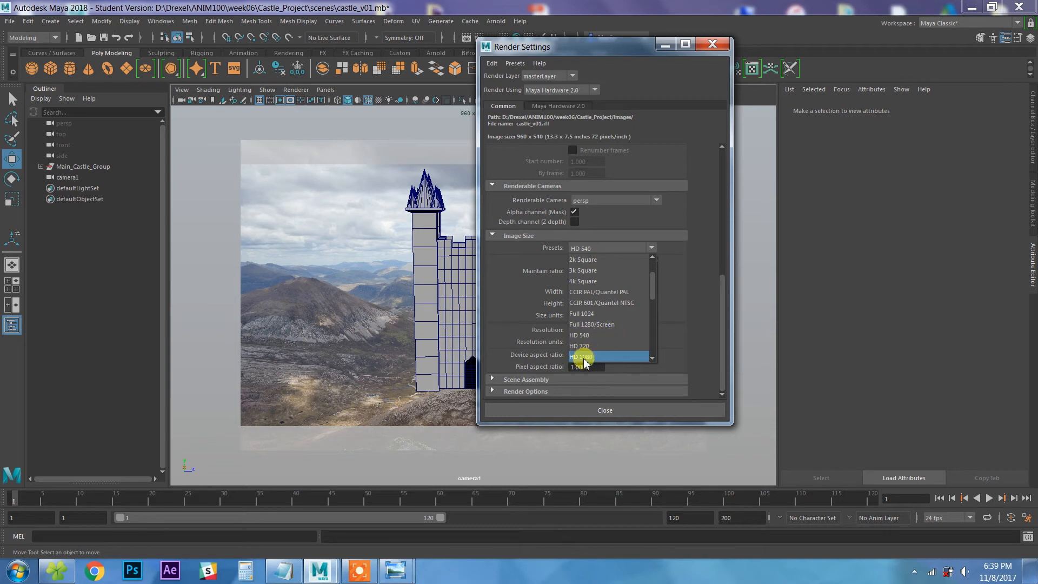
click(595, 357)
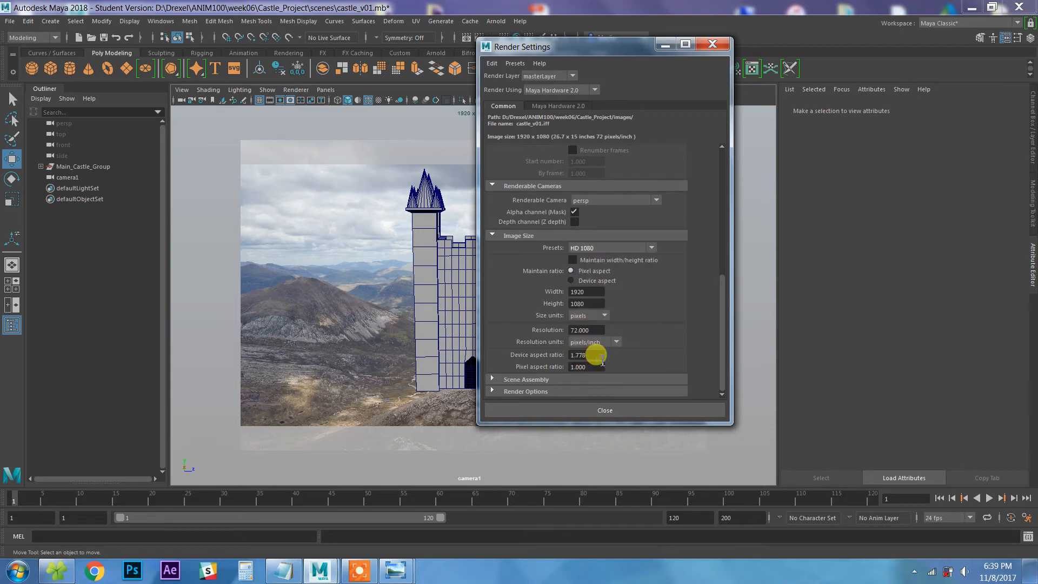
click(595, 412)
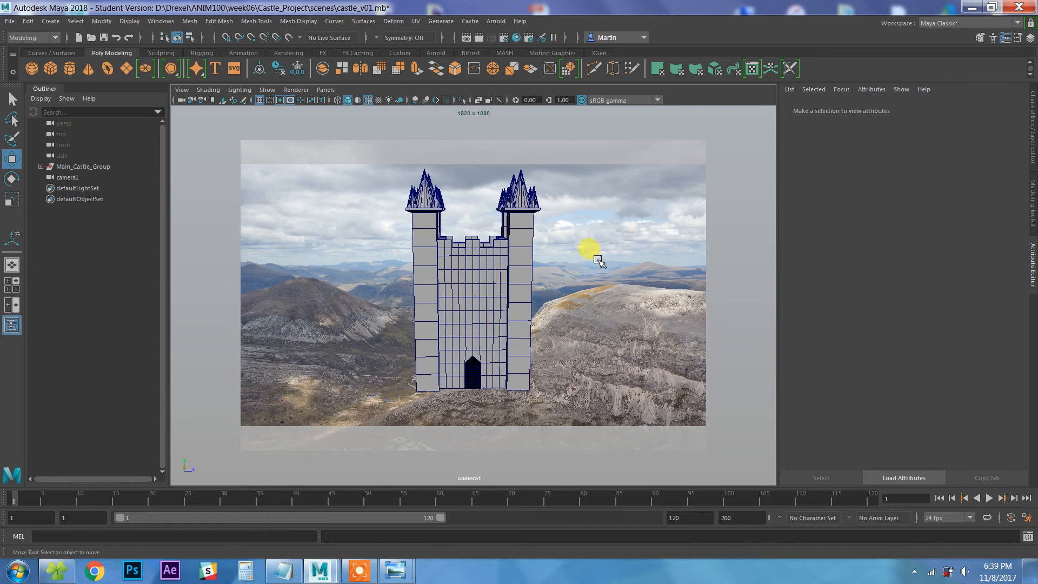
Step: Move Main_Castle_Group to about 110 in Translate Z and rotate it to about -35 degrees in Y
click(117, 174)
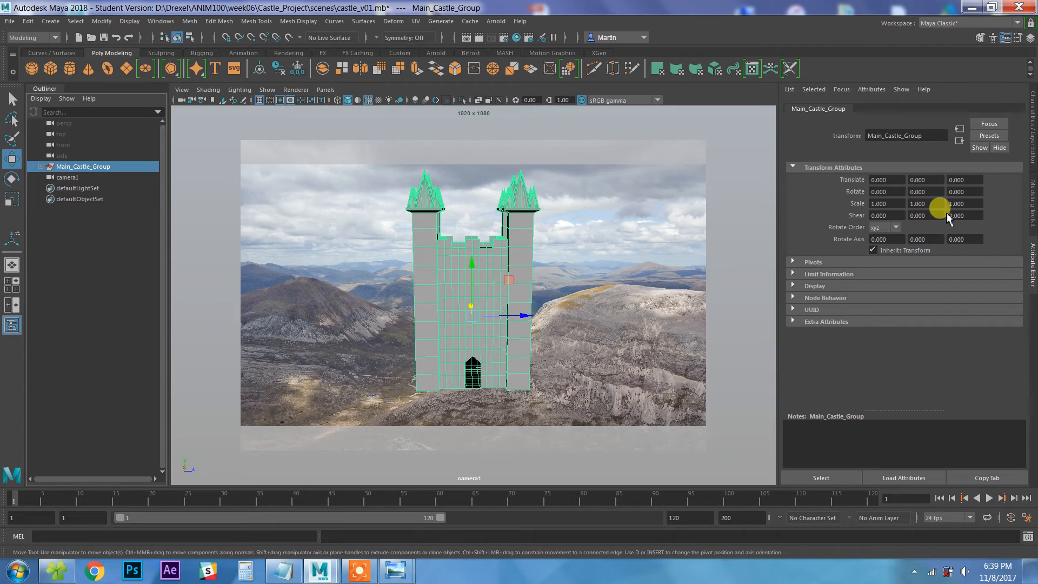
click(1034, 153)
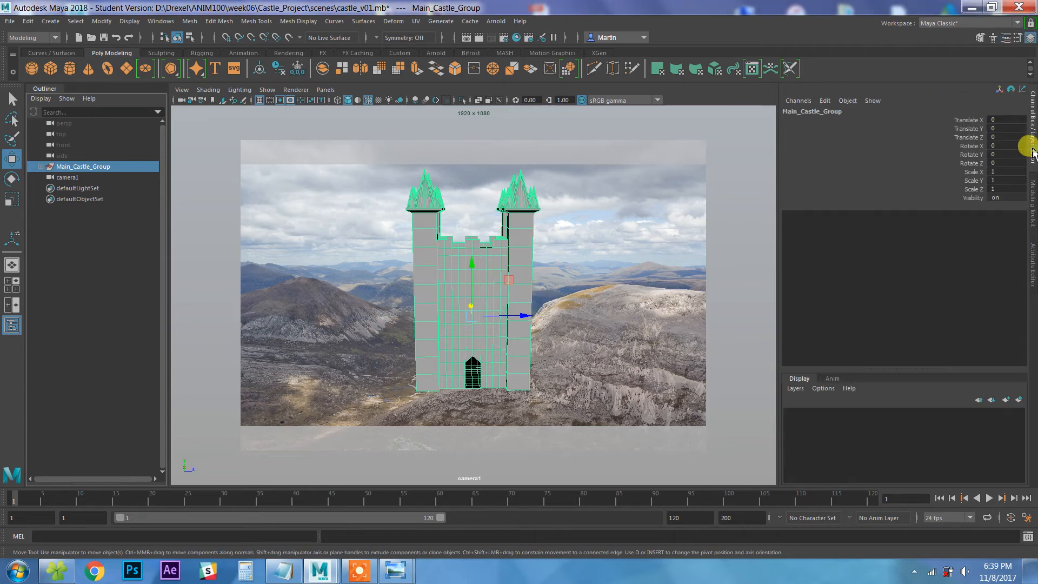
click(971, 138)
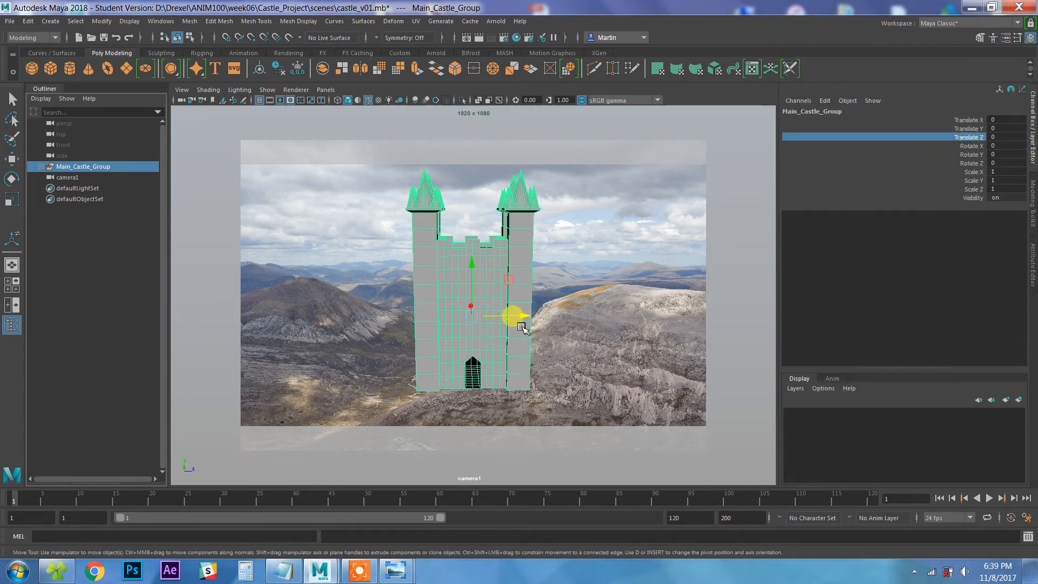
middle_drag(545, 314, 589, 326)
key(e)
drag(589, 324, 559, 327)
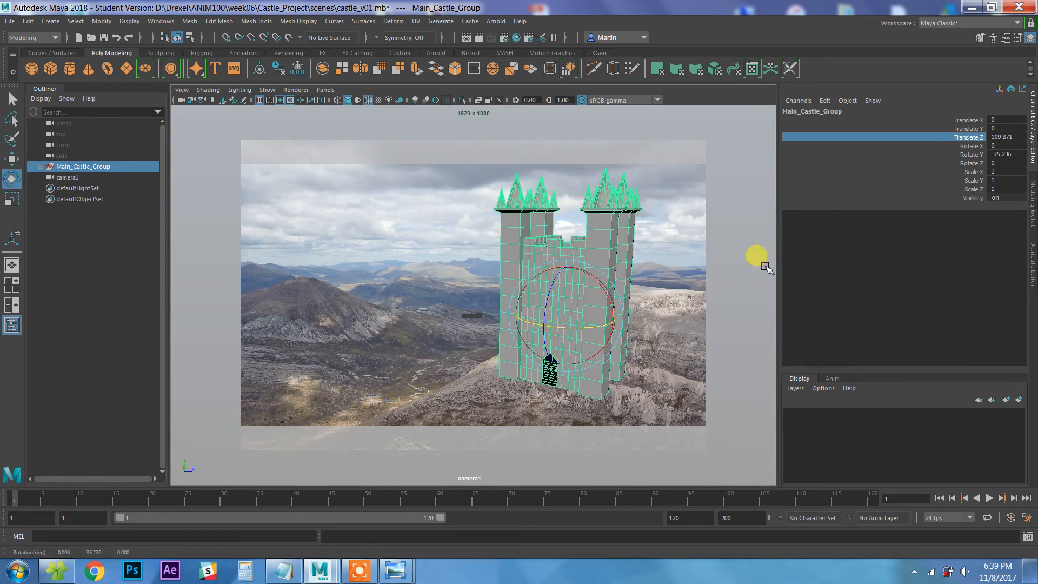
Step: Push the castle group back onto the distant hilltop, at about X 633, Y -23 and Z 393
click(971, 120)
middle_drag(665, 260, 510, 264)
drag(509, 262, 657, 263)
drag(610, 213, 624, 214)
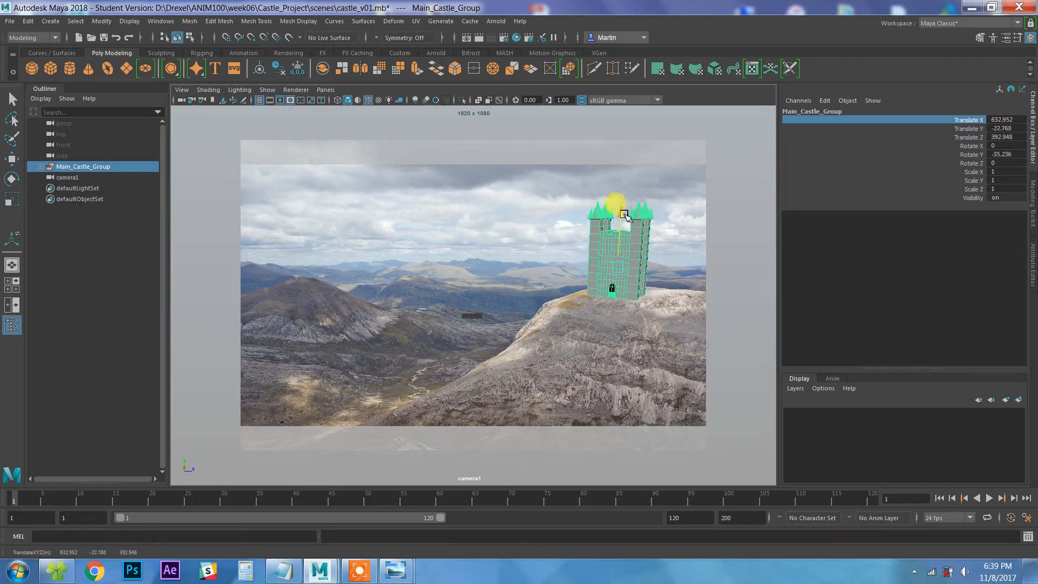
Step: Scale the castle group uniformly to 0.82, lower it onto the hilltop to about -29.5 in Y, and deselect it
key(r)
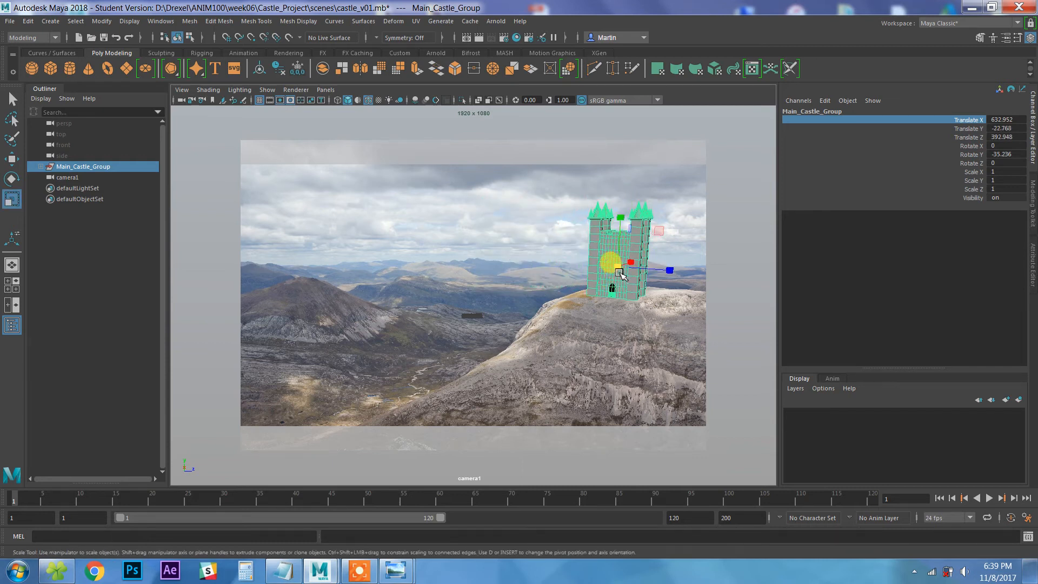
drag(620, 272, 608, 278)
key(w)
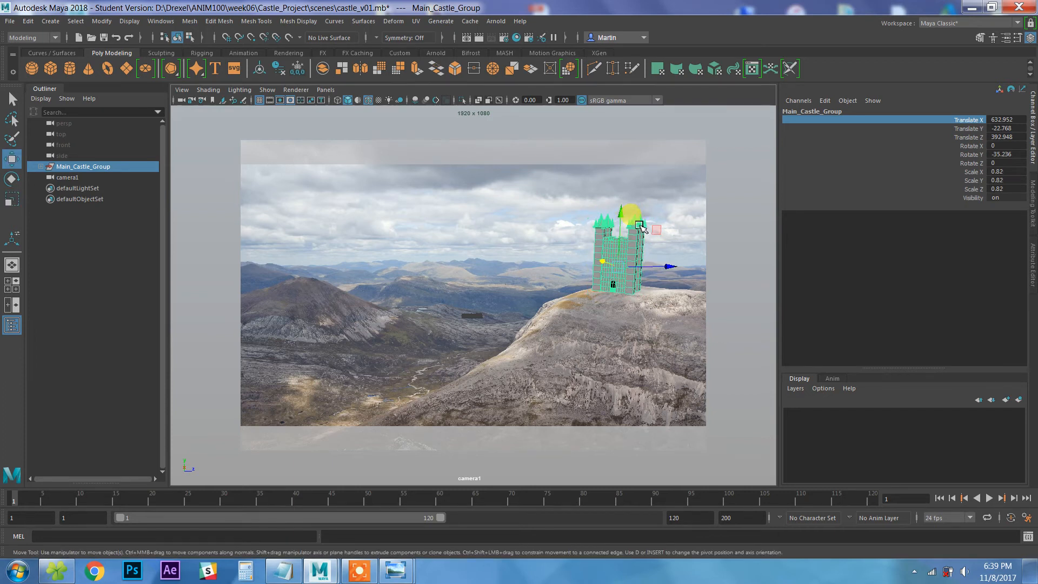
drag(616, 205, 619, 213)
click(727, 253)
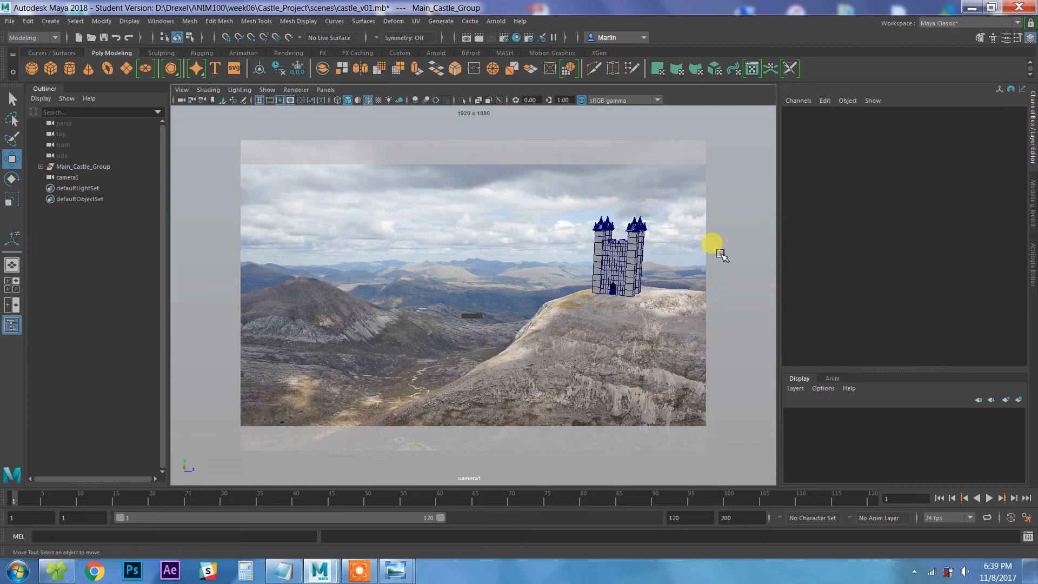
click(637, 262)
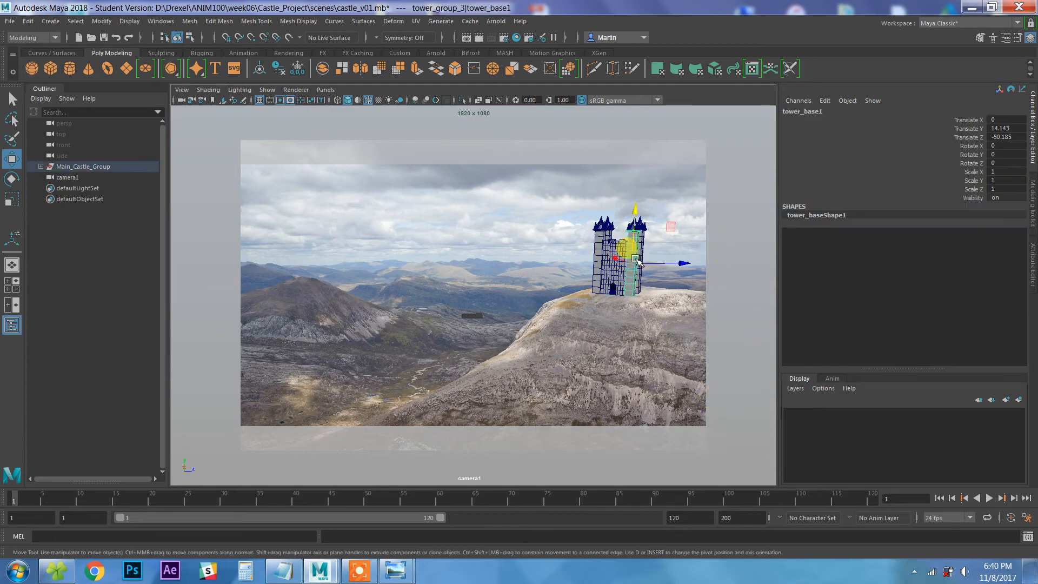
click(132, 167)
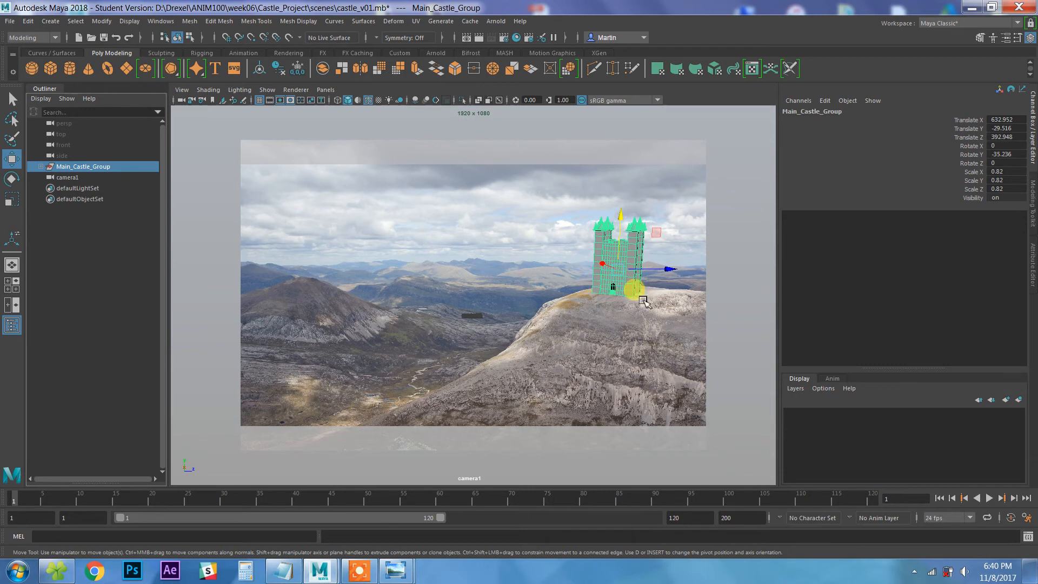
click(758, 344)
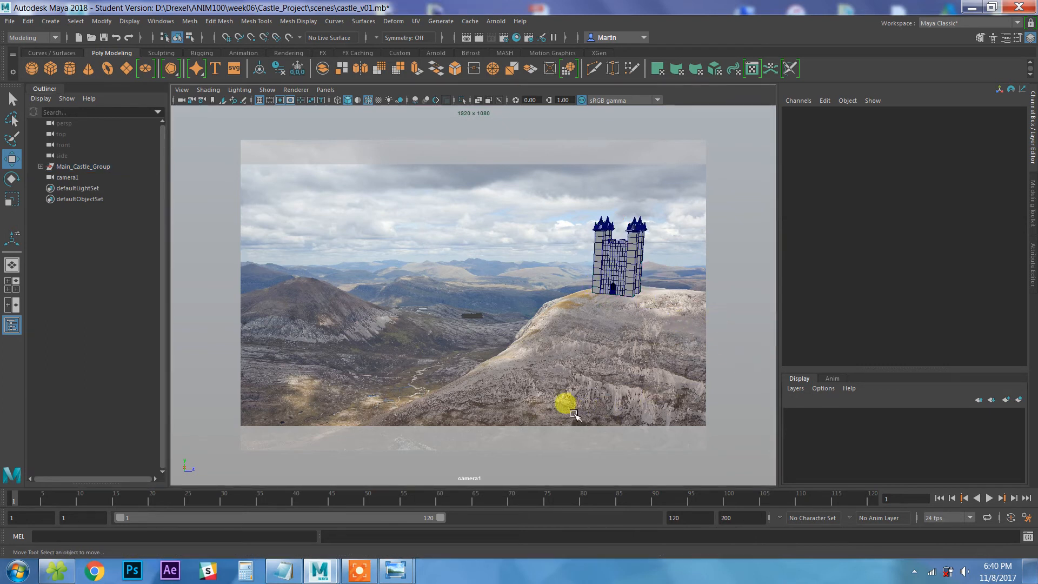
Step: Render the current frame, inspect the castle against the landscape in a maximized Render View, and close it
click(481, 40)
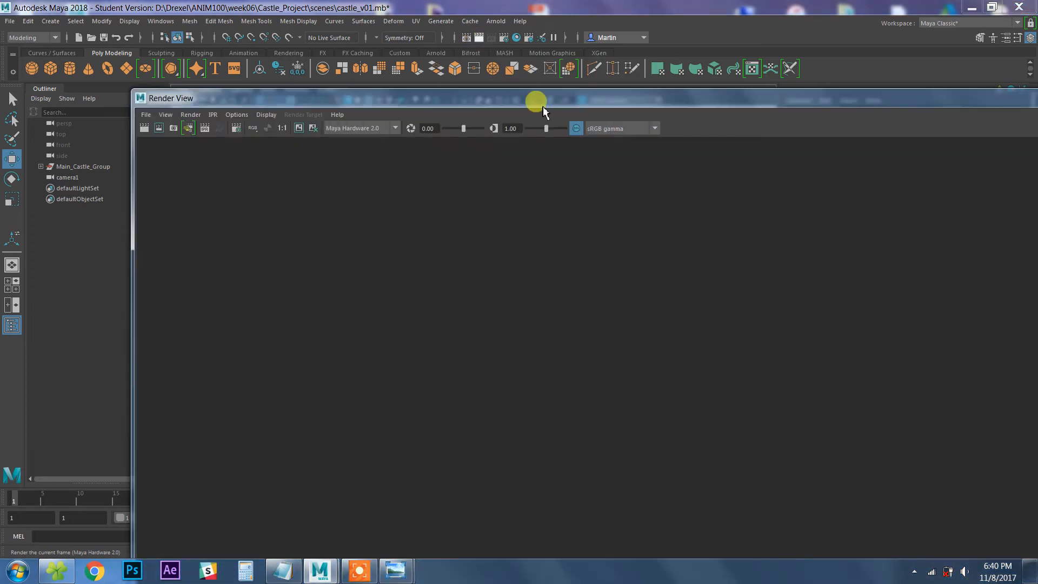
double_click(541, 99)
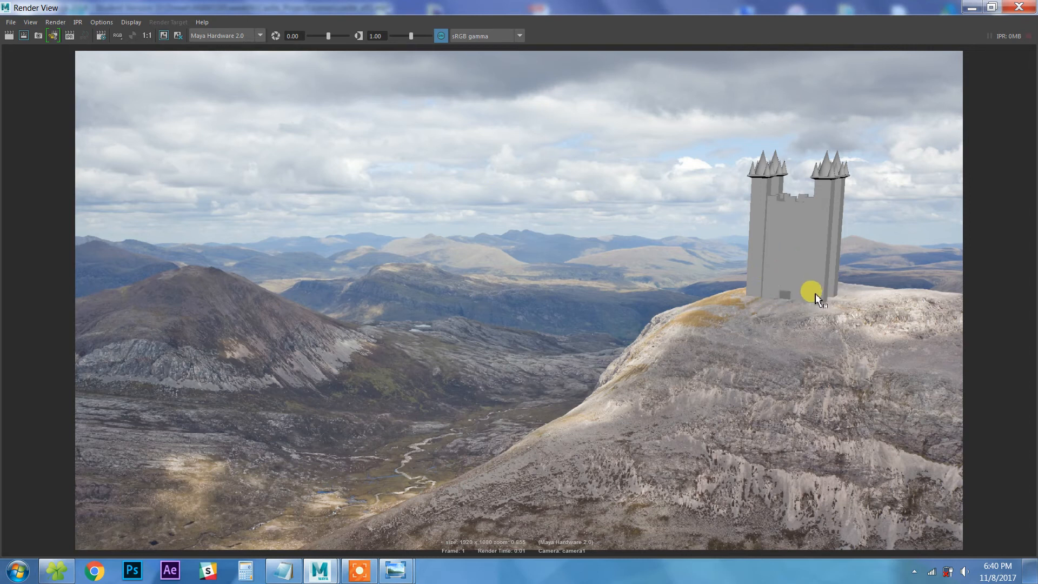
click(1020, 8)
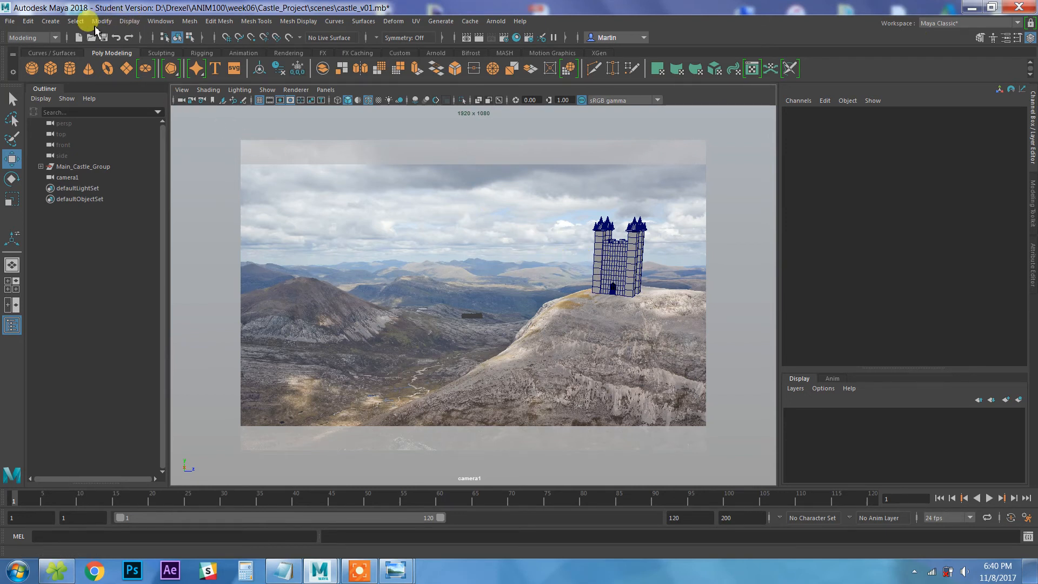
Step: Create a directional light, scale it to about 138, and rotate it to about -11, -36 and 15 degrees in X, Y, Z
click(50, 22)
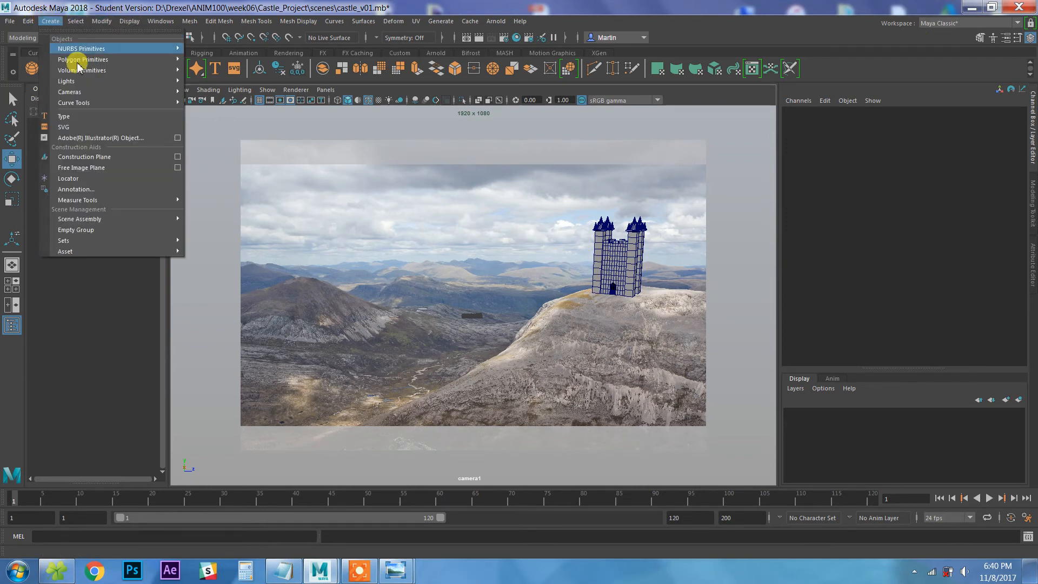
mouse_move(89, 81)
click(214, 102)
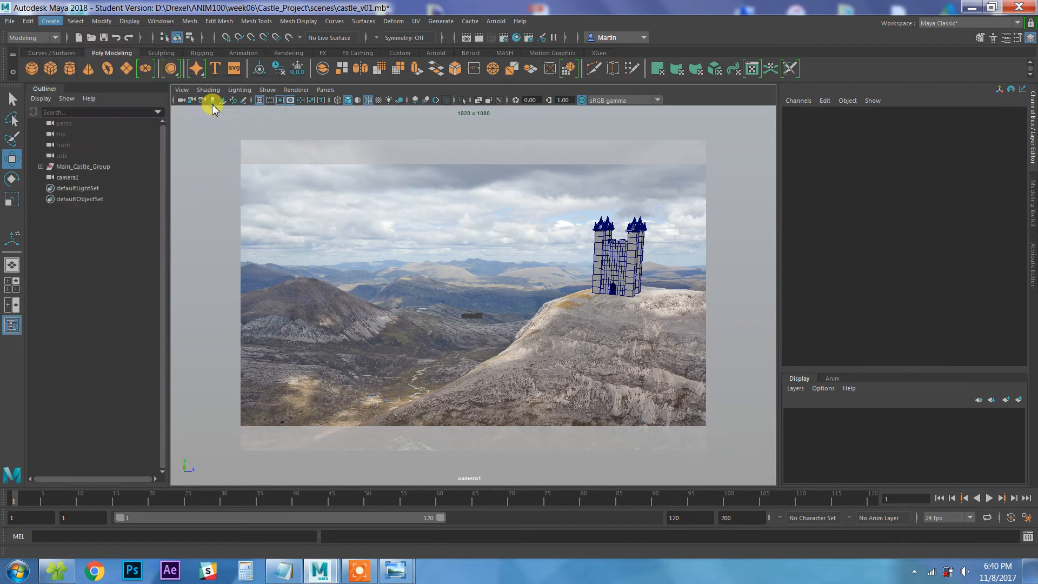
key(r)
mouse_move(475, 300)
mouse_down()
mouse_move(475, 320)
mouse_move(524, 318)
mouse_move(447, 291)
mouse_move(403, 298)
mouse_move(415, 256)
mouse_move(469, 313)
mouse_up()
key(e)
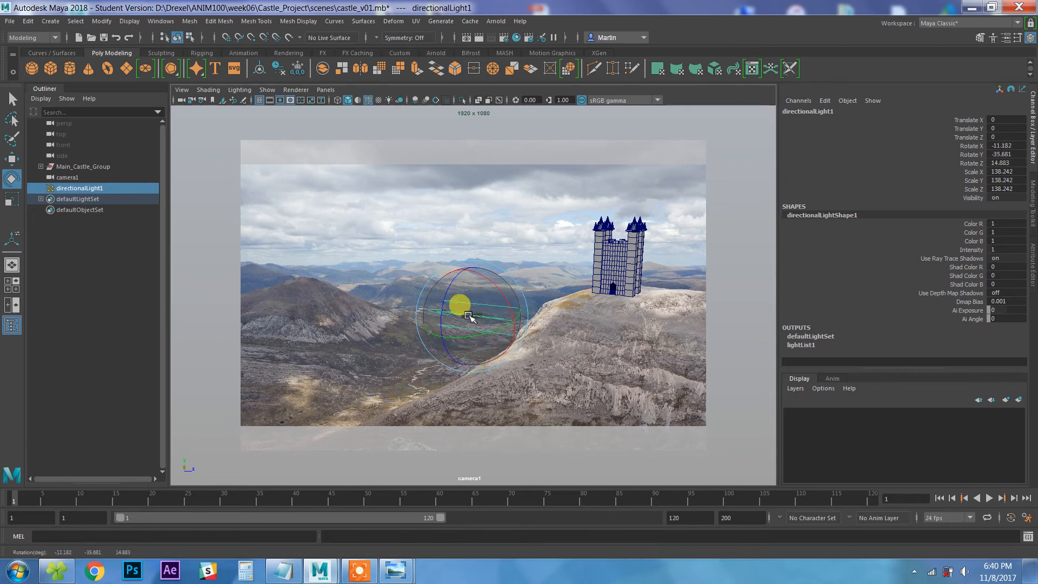
key(q)
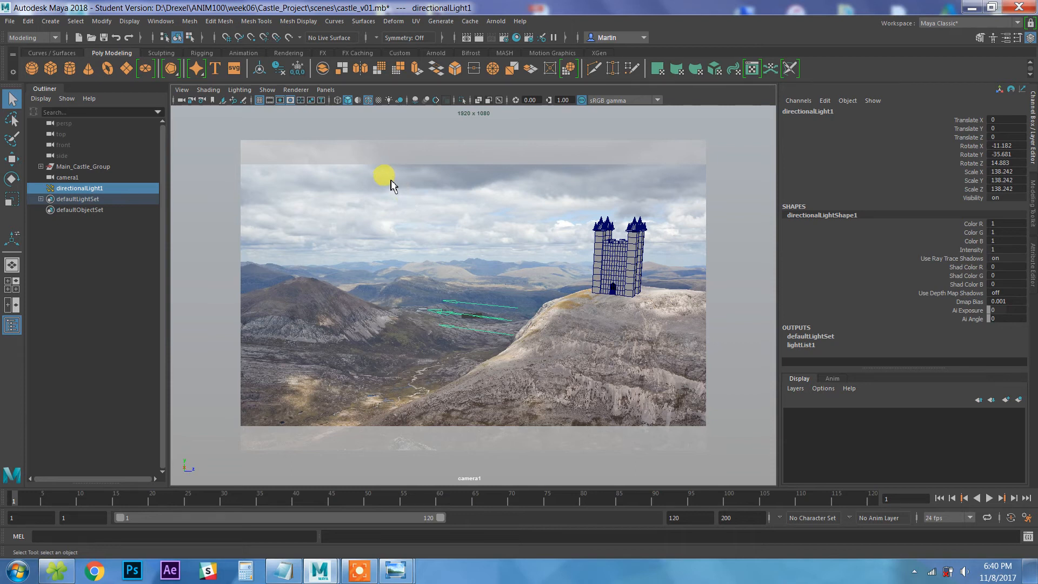
Step: Display the camera1 view with scene lights and shadows, and turn off the wireframe on shaded objects
click(390, 102)
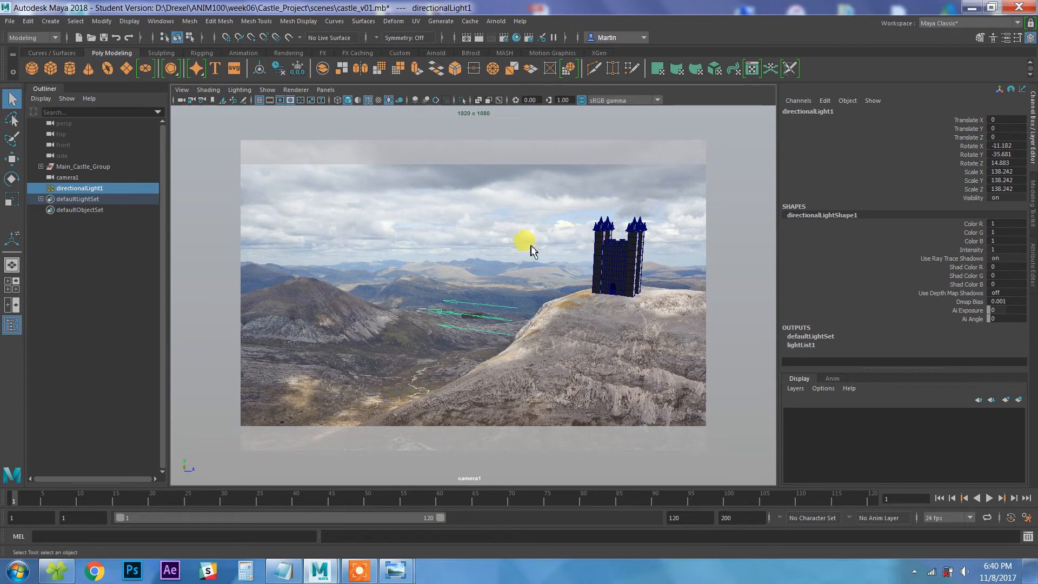
click(400, 103)
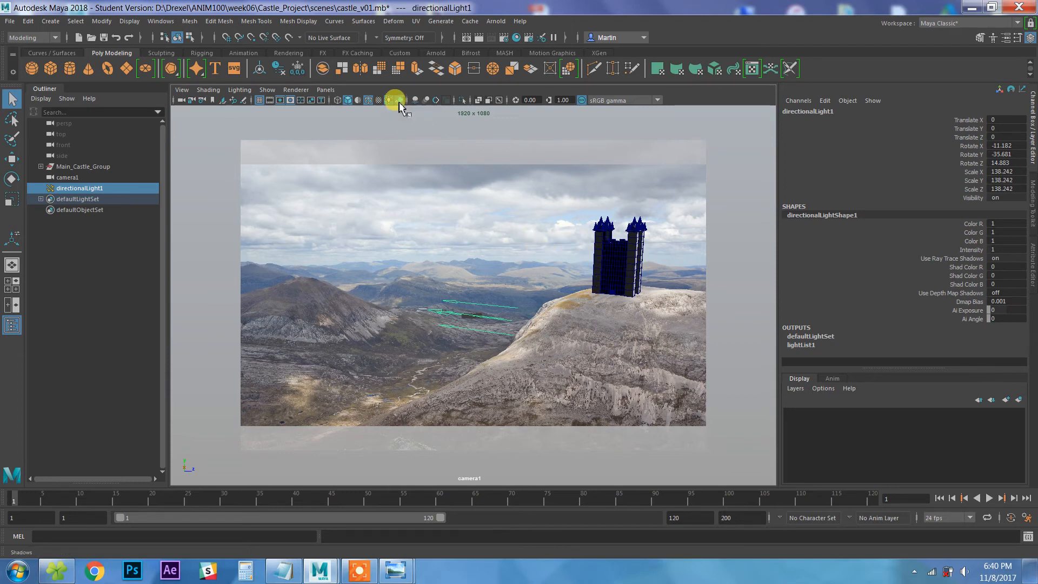
click(367, 103)
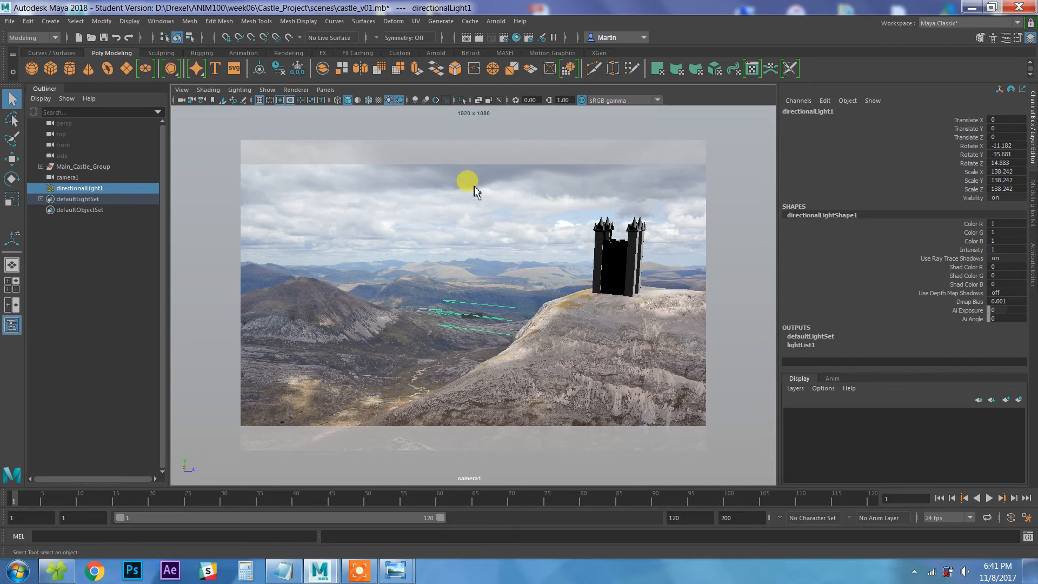
Step: Check the castle and the directional light from the perspective view, and return to the camera1 view
click(325, 90)
mouse_move(373, 100)
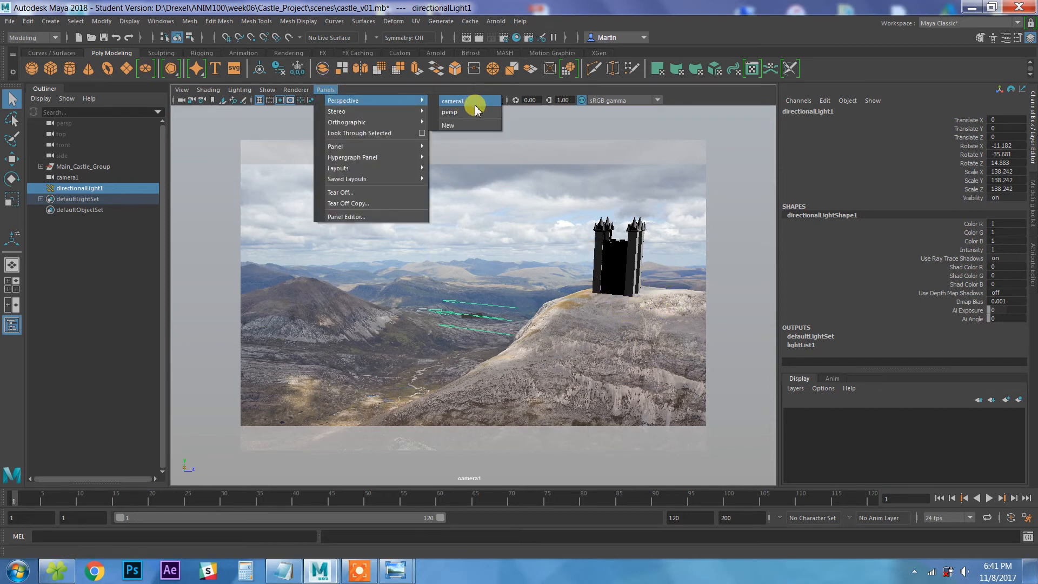
click(476, 112)
alt+drag(493, 267, 491, 239)
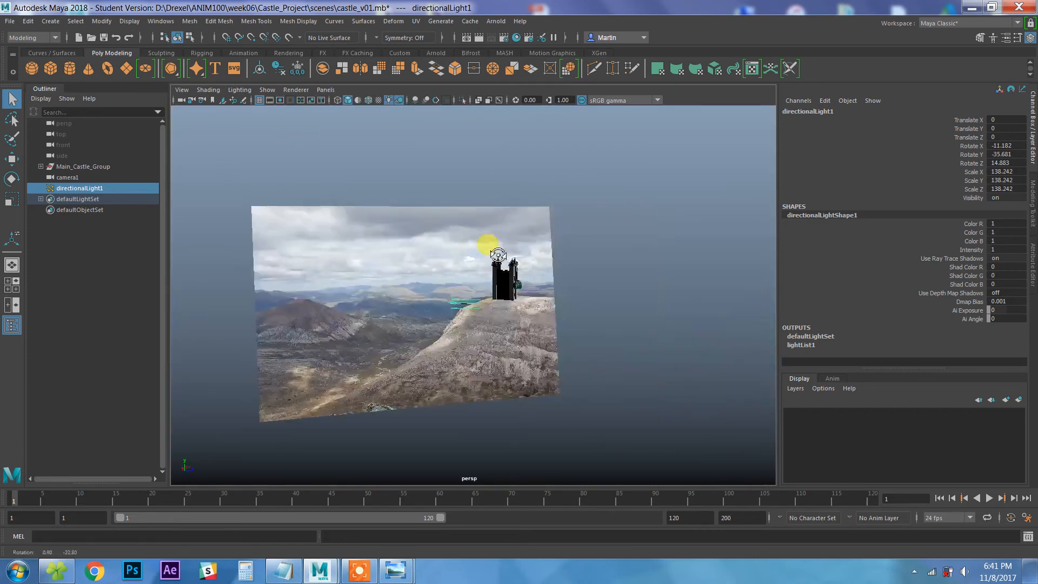
click(326, 89)
mouse_move(375, 102)
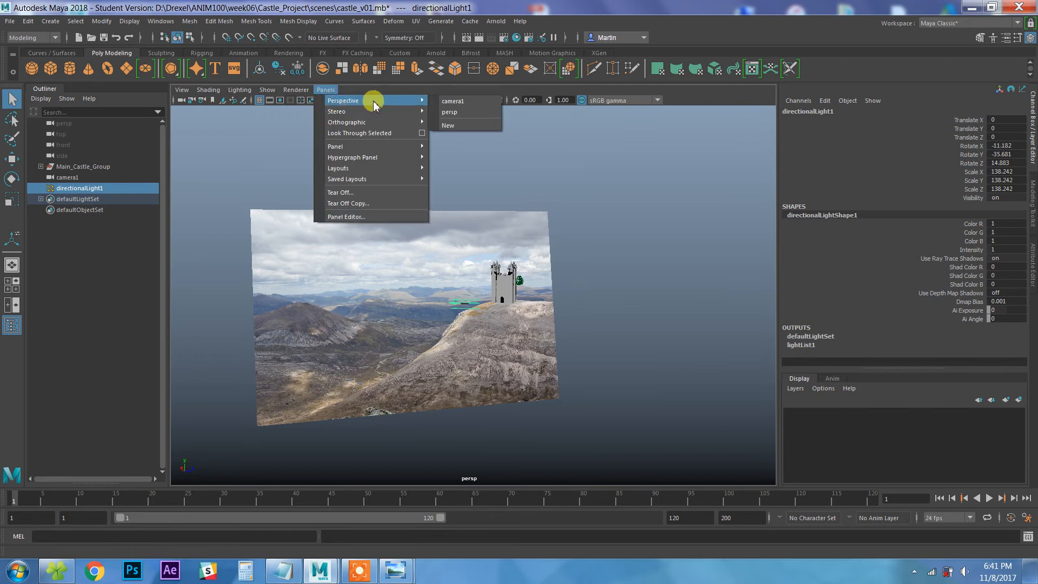
click(452, 101)
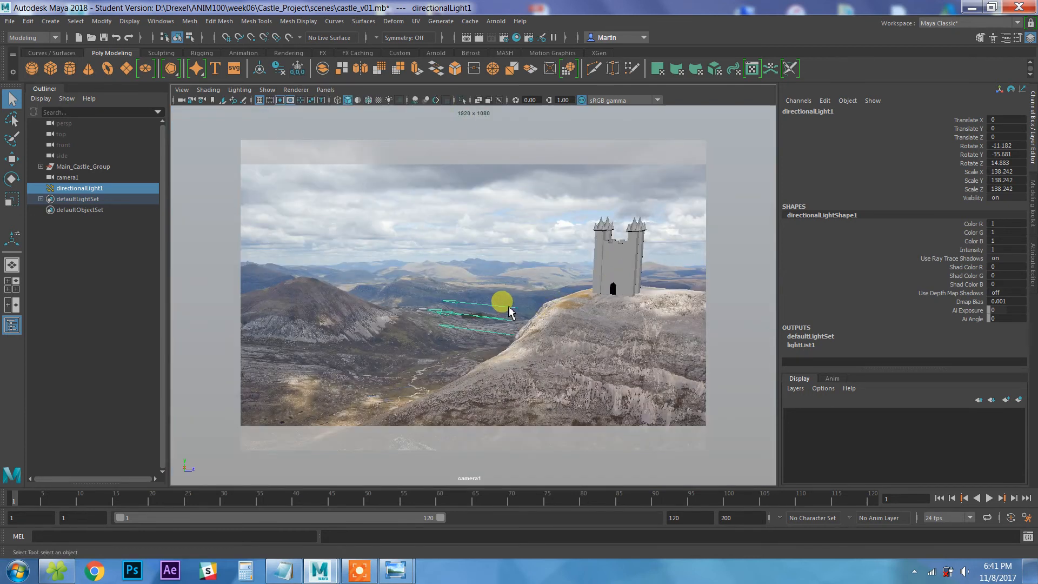
Step: Turn on scene lighting in the camera1 view and rotate the directional light to about -140, -35 and 56 degrees in X, Y, Z
click(390, 100)
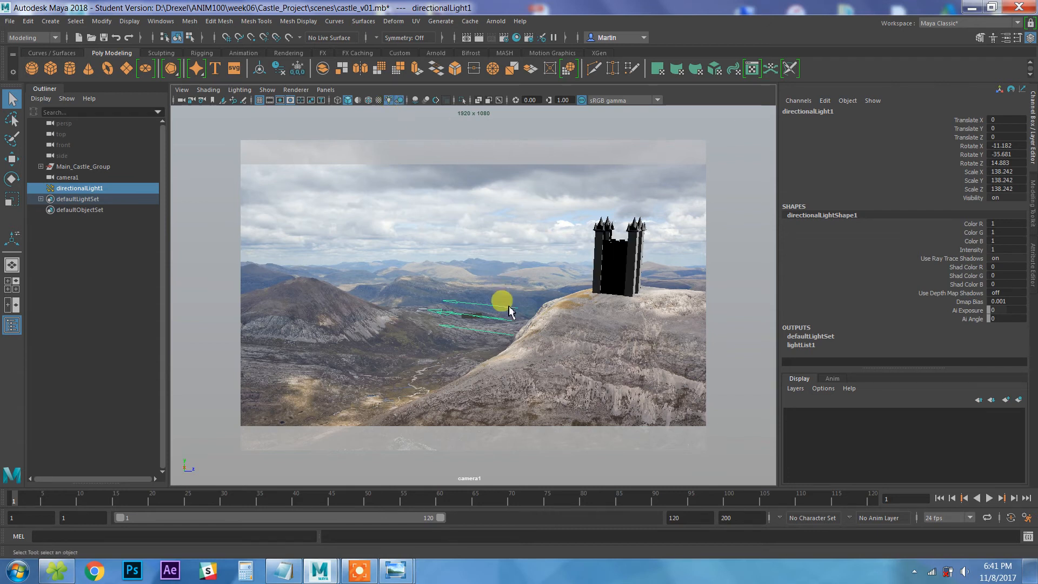
key(e)
mouse_move(507, 320)
mouse_down()
mouse_move(498, 304)
mouse_move(444, 289)
mouse_move(454, 289)
mouse_move(437, 293)
mouse_move(449, 302)
mouse_move(439, 306)
mouse_move(448, 330)
mouse_move(457, 325)
mouse_up()
click(795, 388)
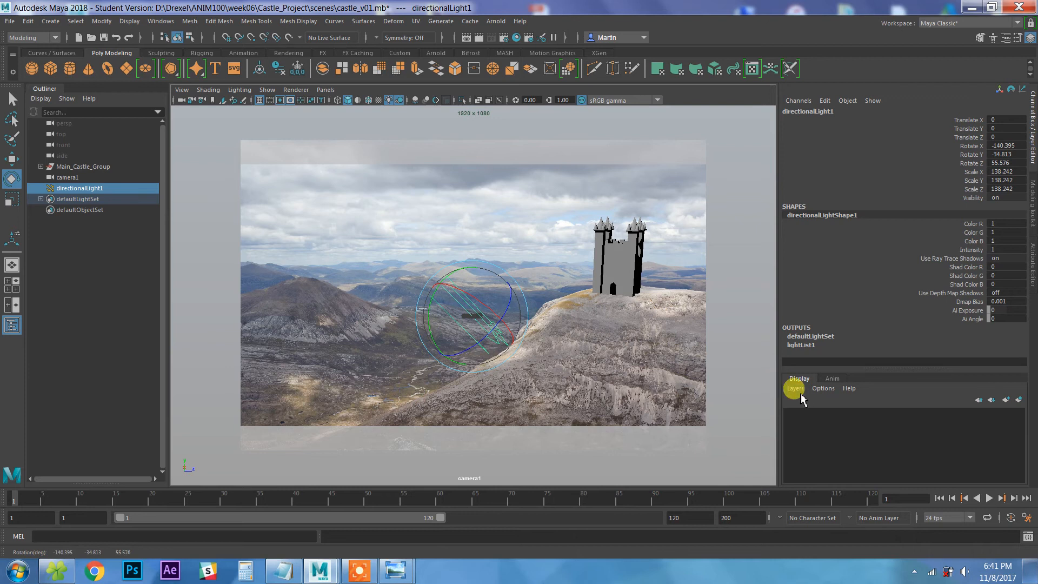
key(q)
Step: Deselect the directional light and render the current frame with the castle's new lighting
click(654, 368)
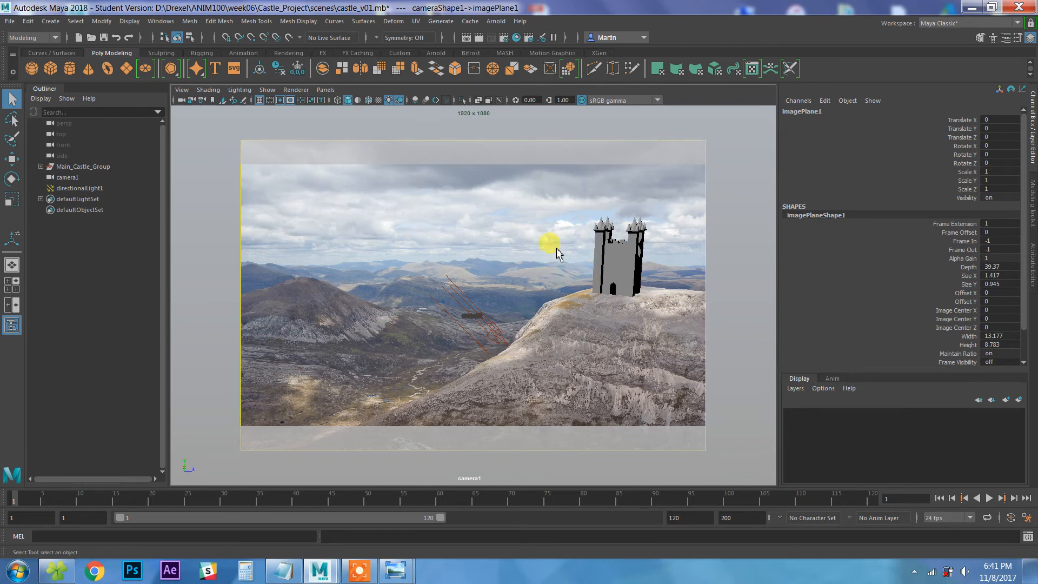
click(478, 38)
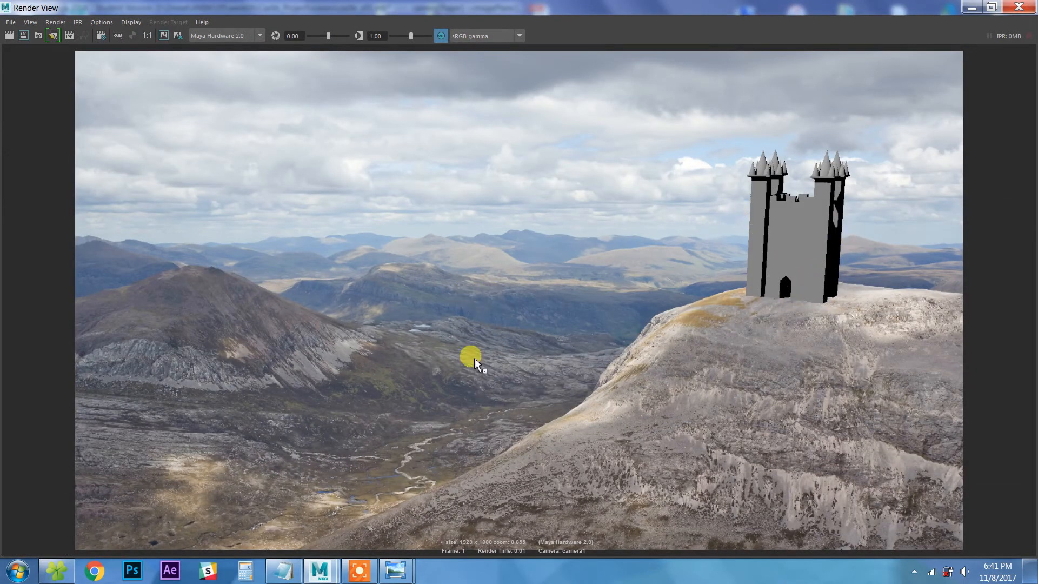
Step: Switch to Notepad to review the project's task list, and return to the Maya Render View
click(285, 574)
click(331, 125)
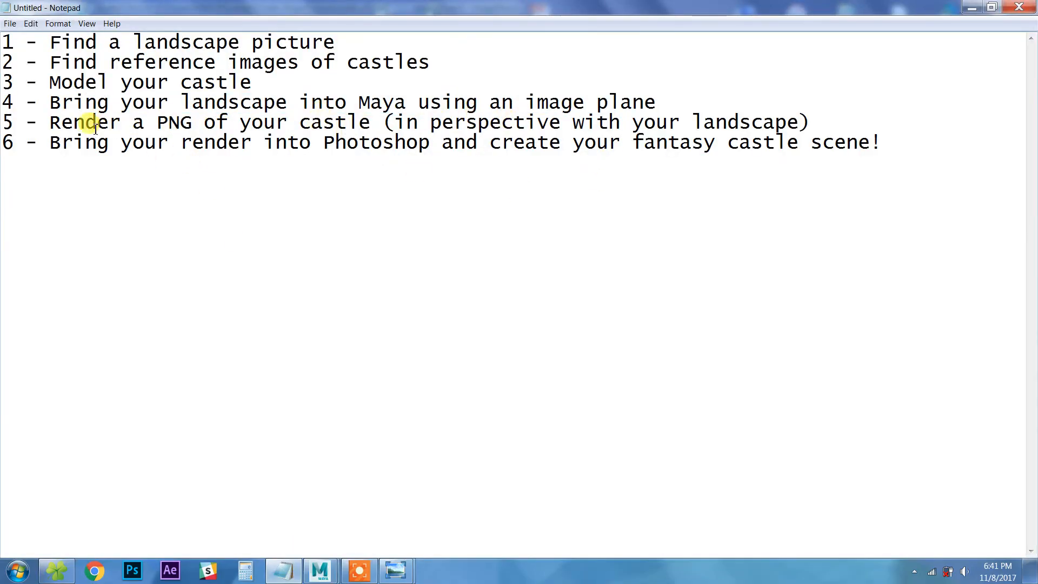
click(966, 6)
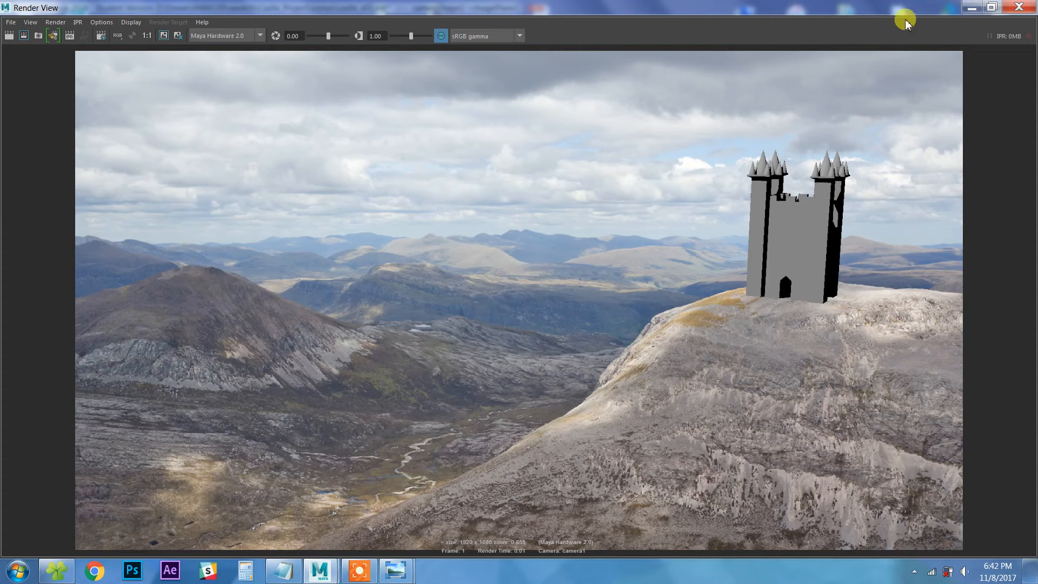
Step: Close the Render View and save the castle scene under its current name
click(1019, 7)
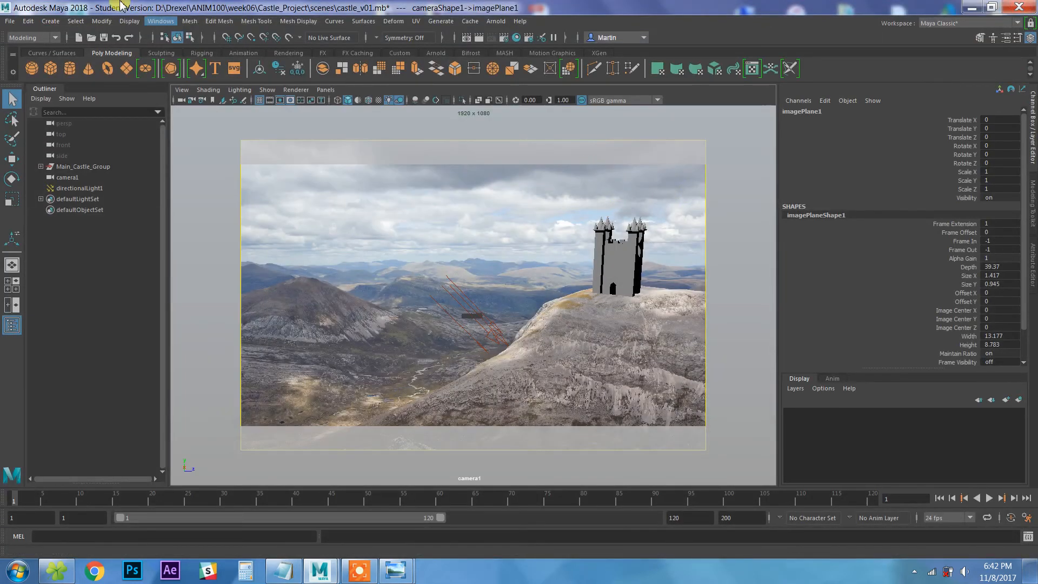
click(10, 21)
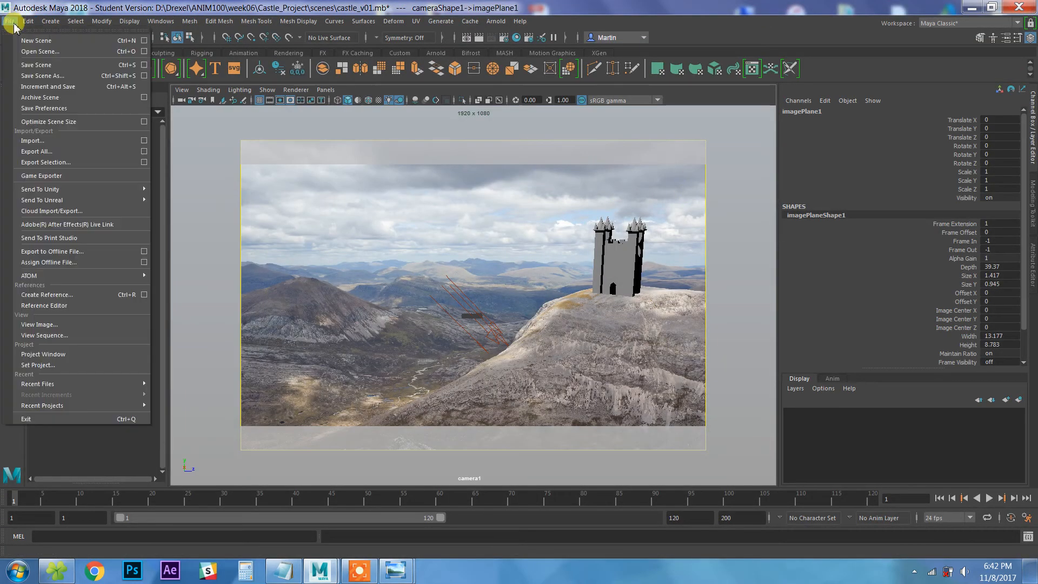
click(44, 67)
click(494, 290)
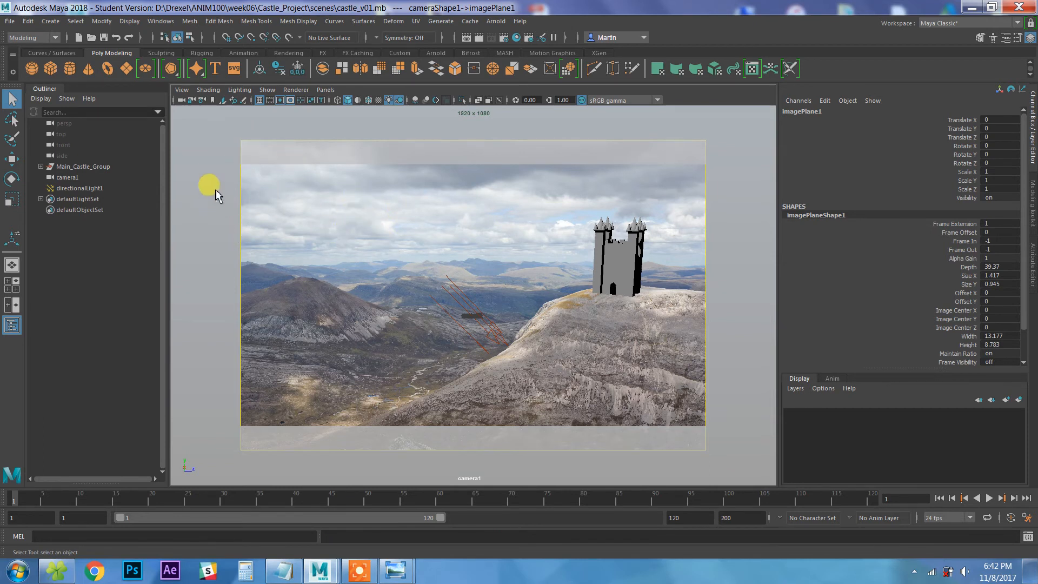
Step: Open the attributes of camera1's image plane and turn off its Visibility in the object display settings
click(1031, 246)
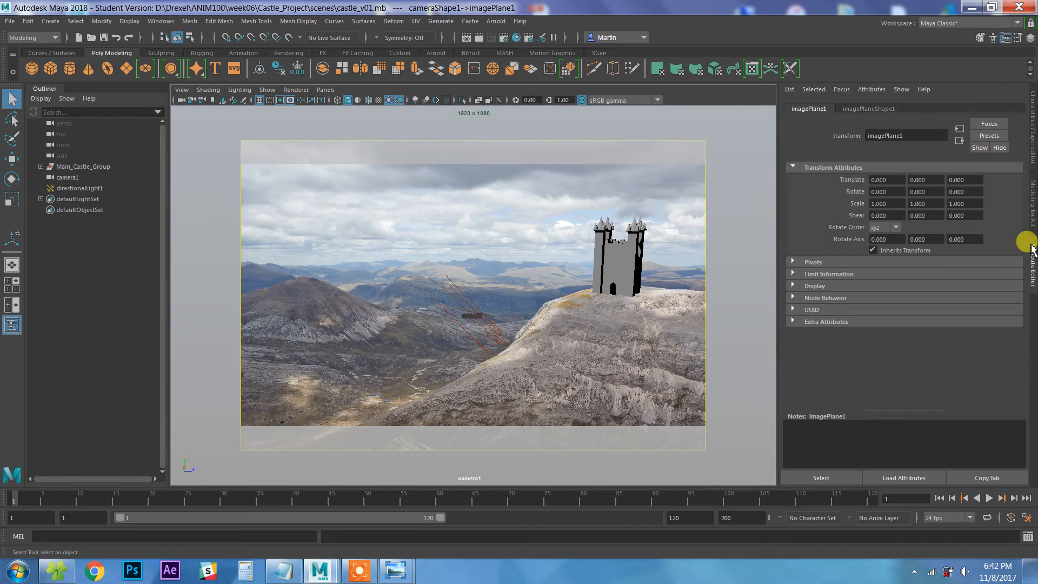
click(856, 111)
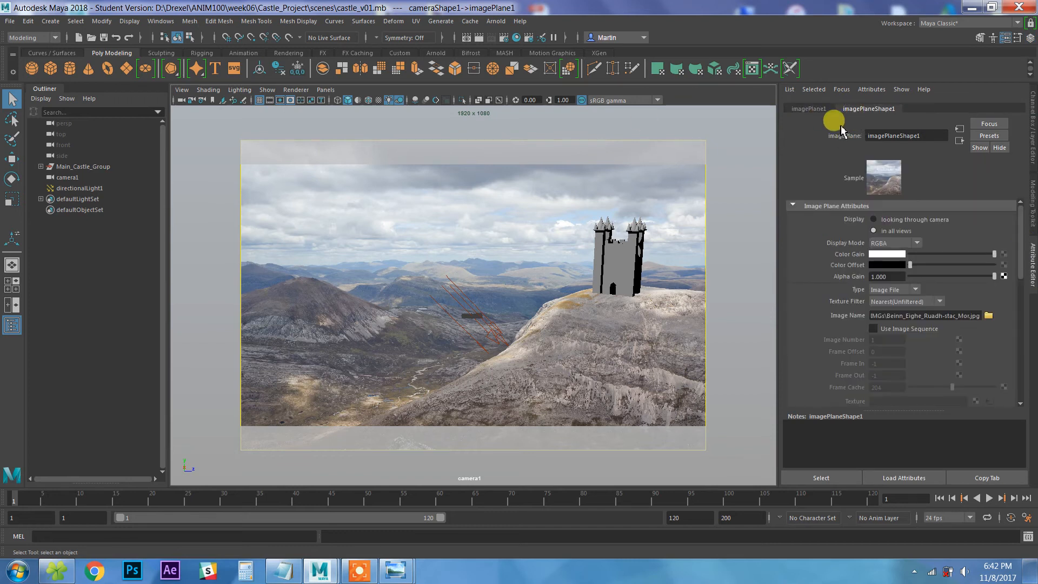
click(181, 90)
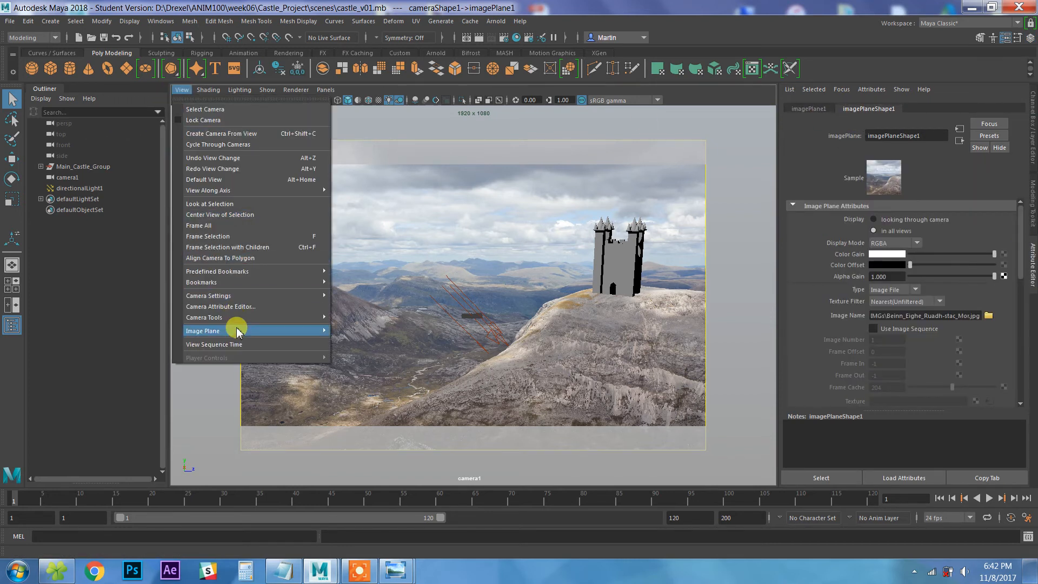
mouse_move(297, 329)
mouse_move(408, 365)
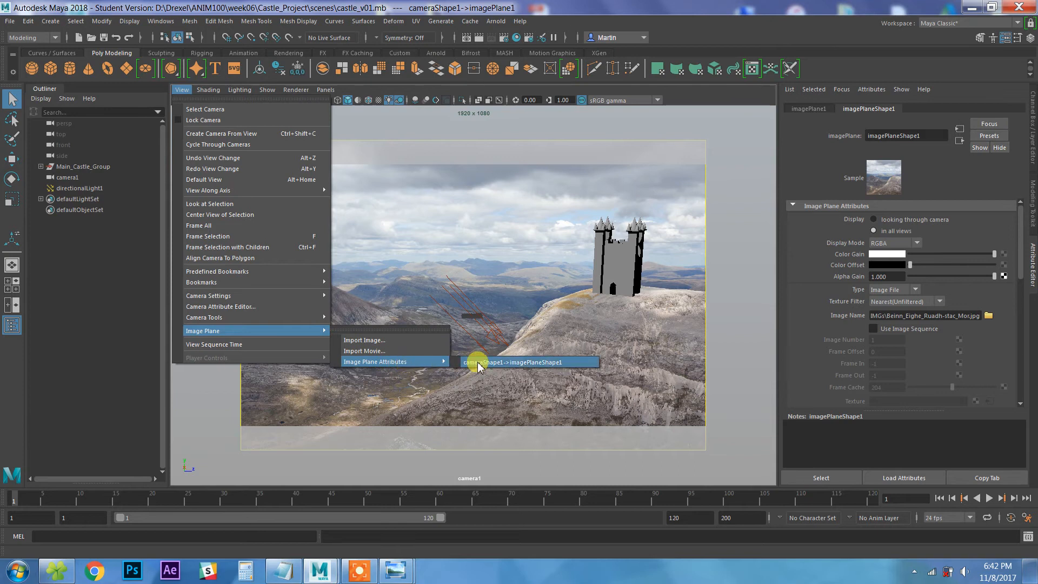
click(574, 362)
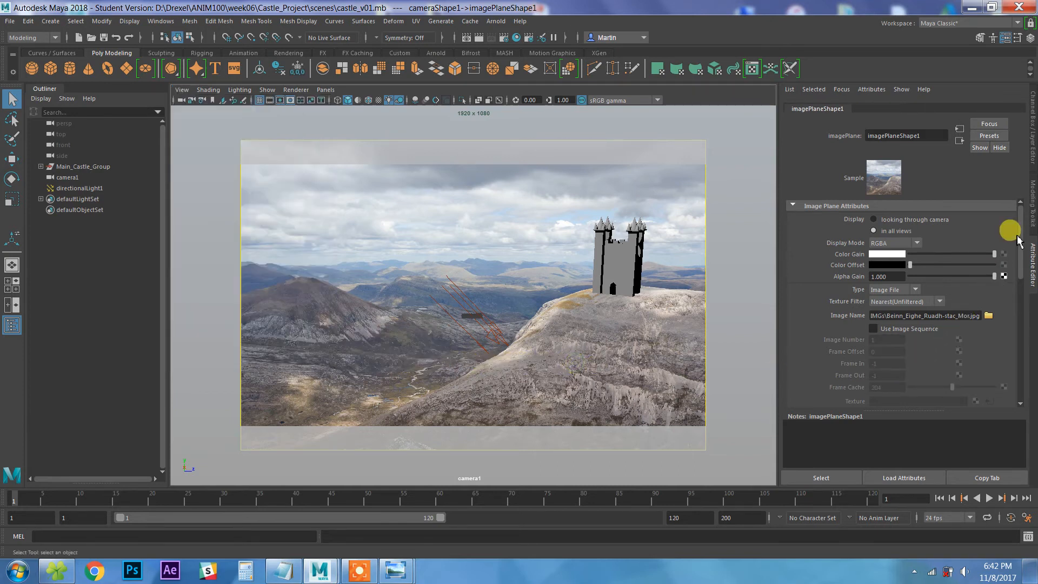
drag(1025, 238, 1027, 354)
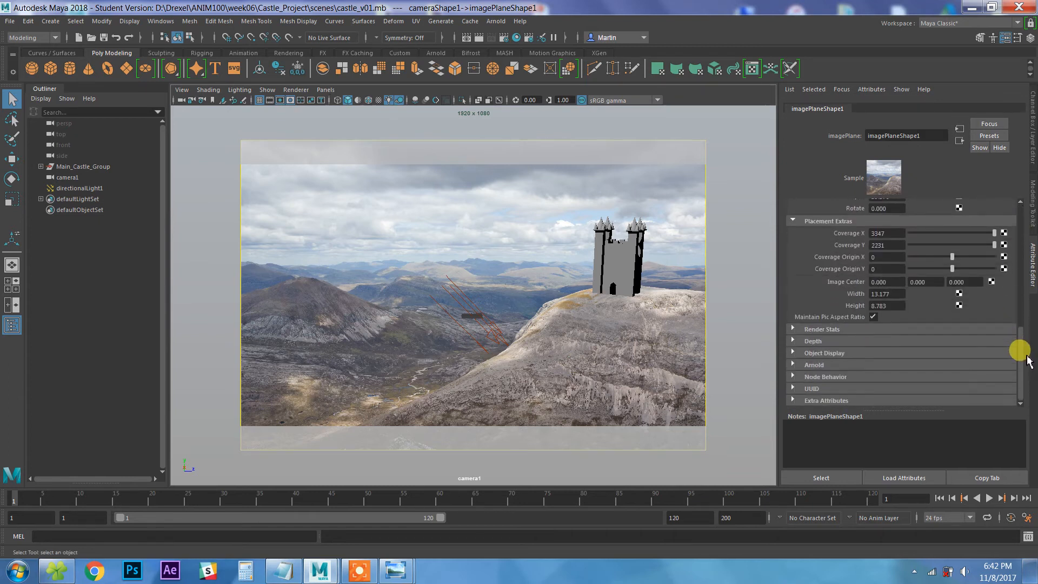
click(822, 355)
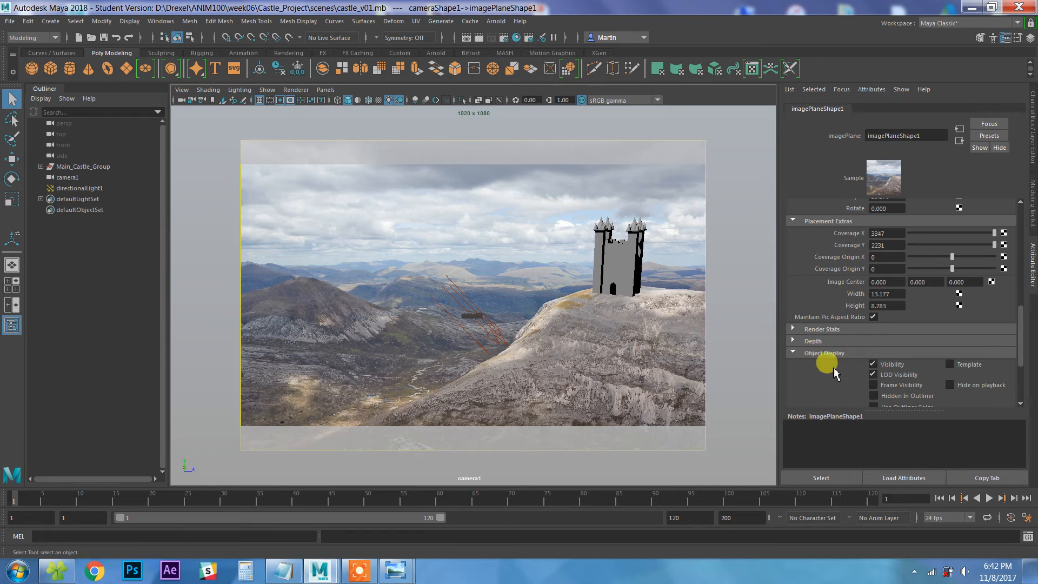
click(873, 365)
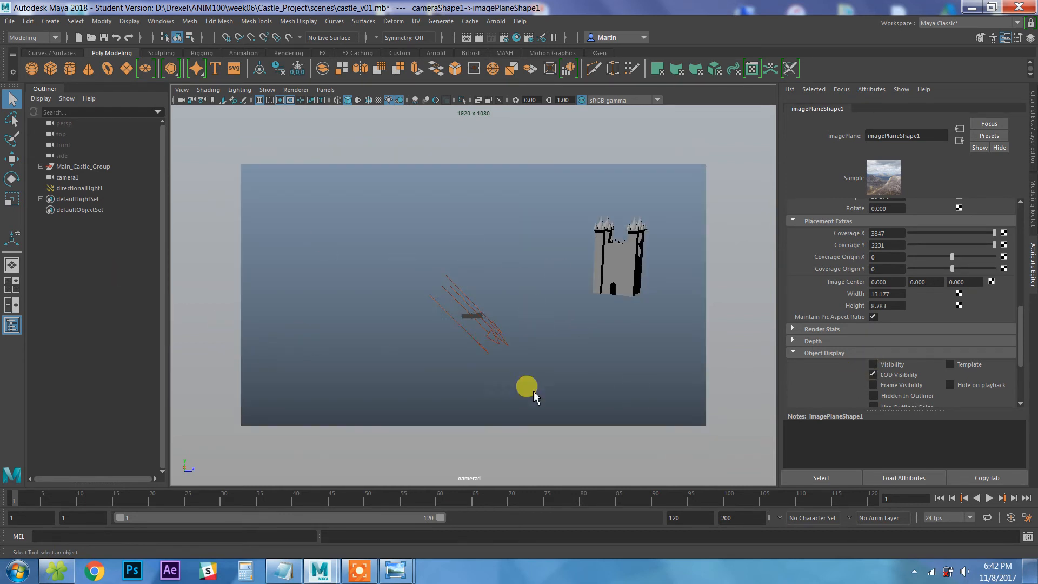
click(873, 364)
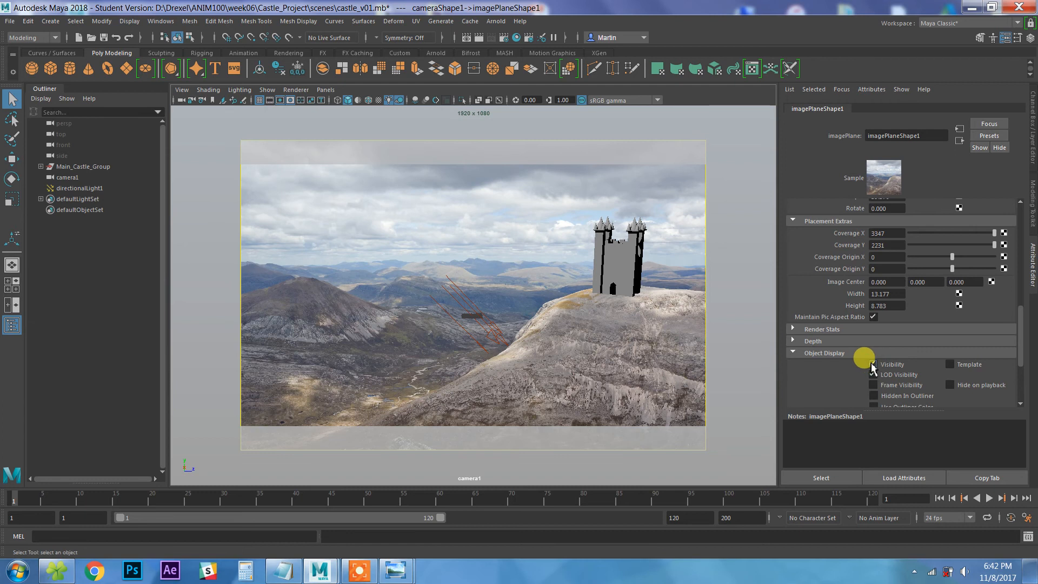
click(873, 365)
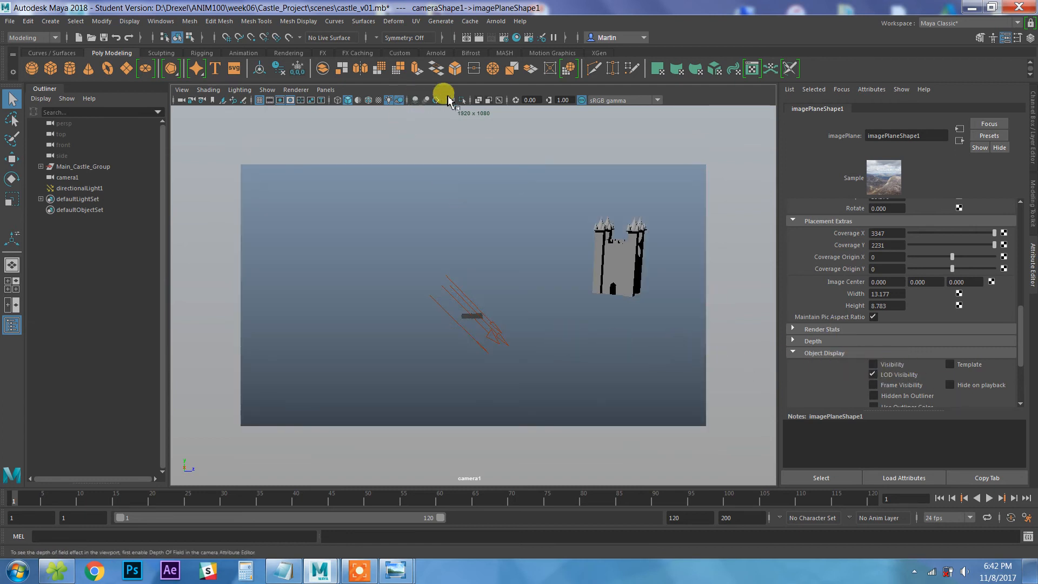
Step: Render the current frame and save it to the project's images folder as PNG Castle_image_v01, color managed with the view transform
click(476, 39)
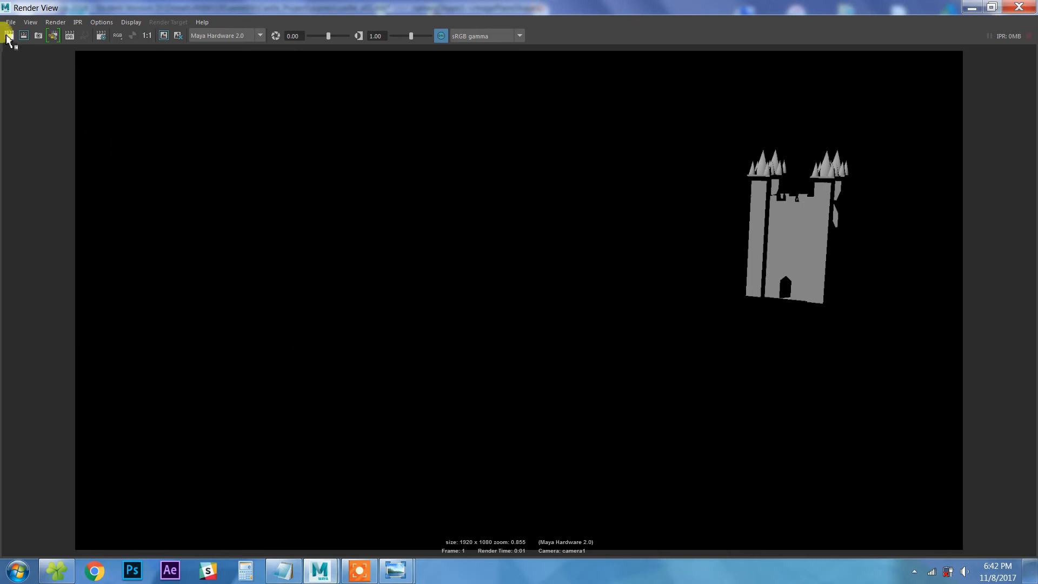
drag(29, 14, 80, 43)
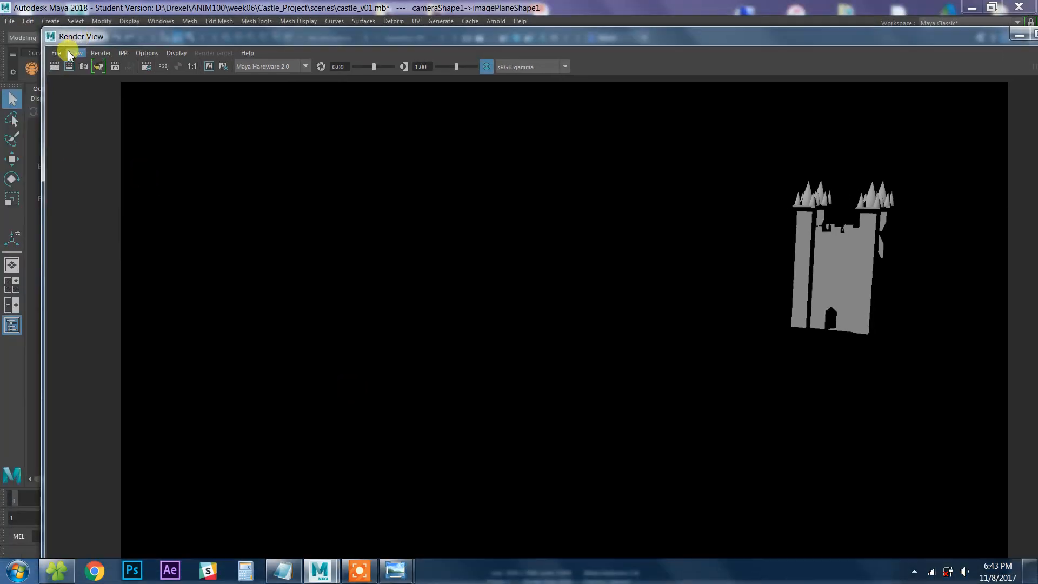
click(56, 53)
click(81, 82)
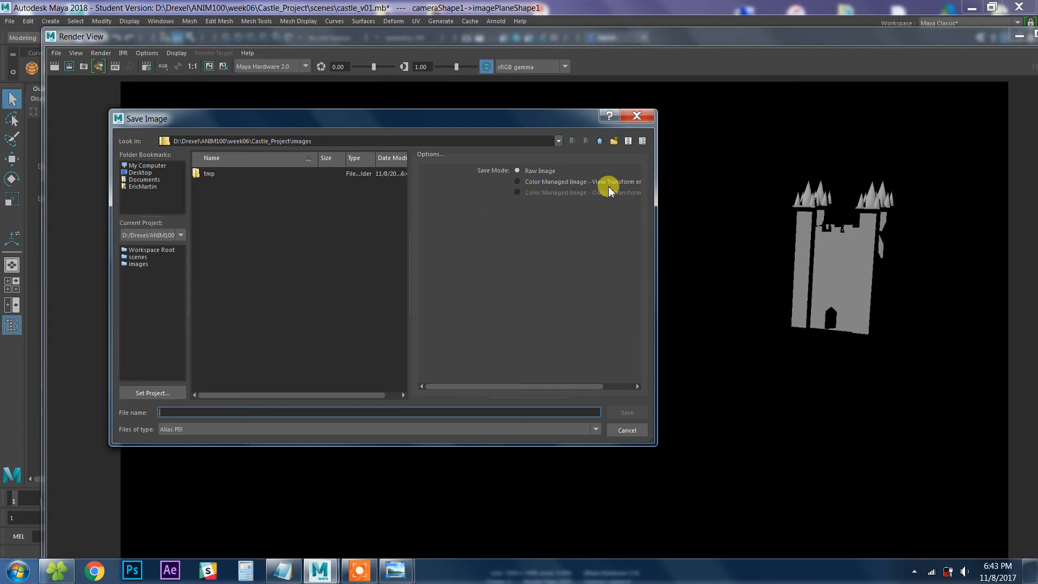
click(520, 182)
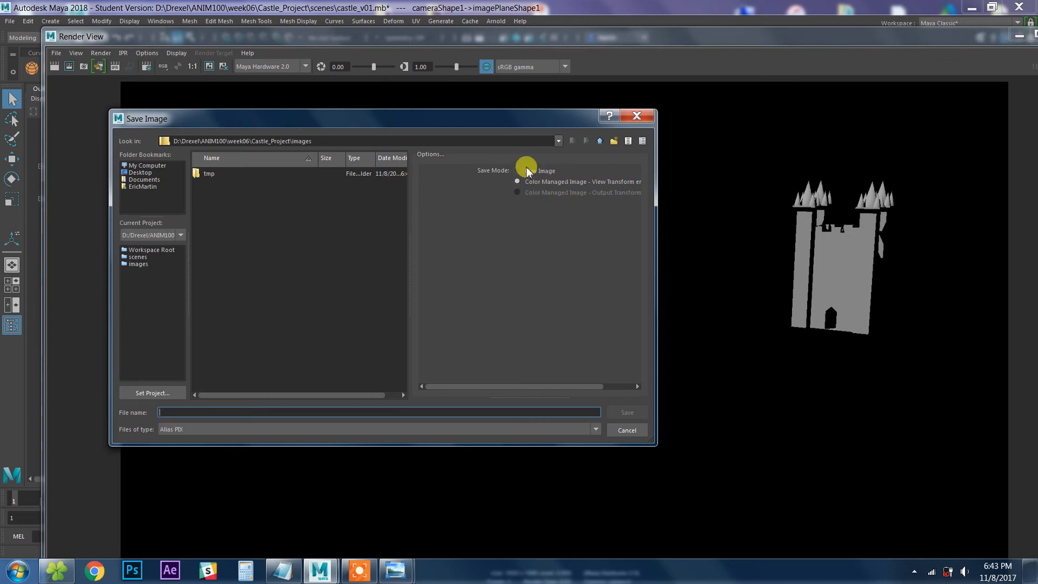
drag(505, 123, 493, 82)
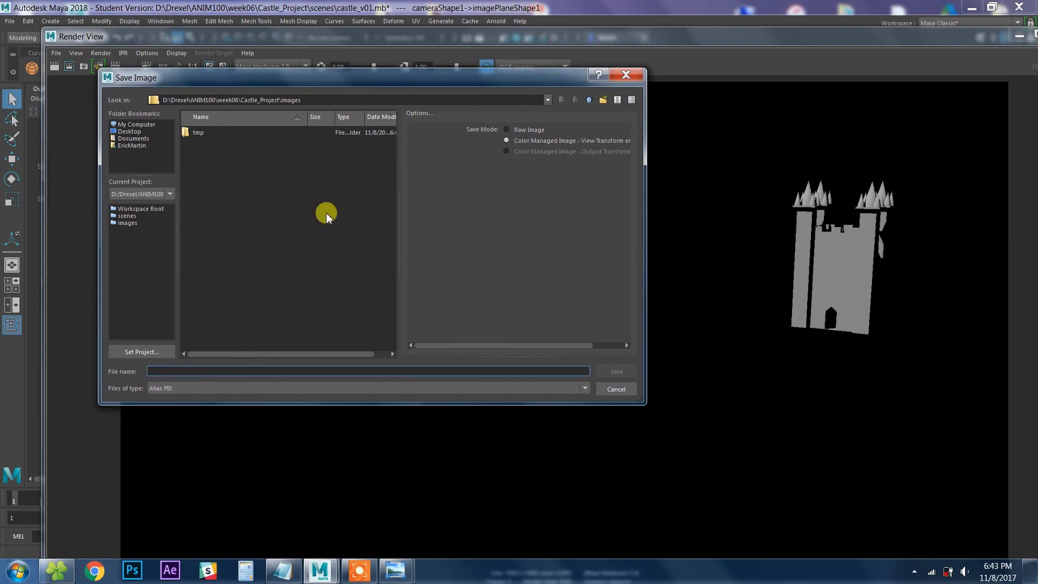
click(179, 388)
click(169, 454)
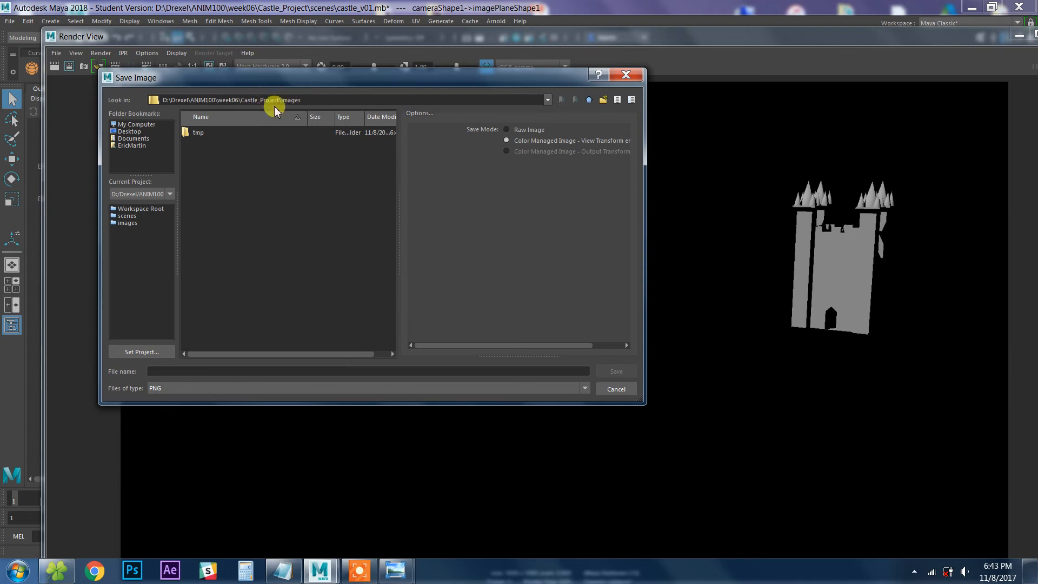
click(214, 374)
text(Castle_image_v01)
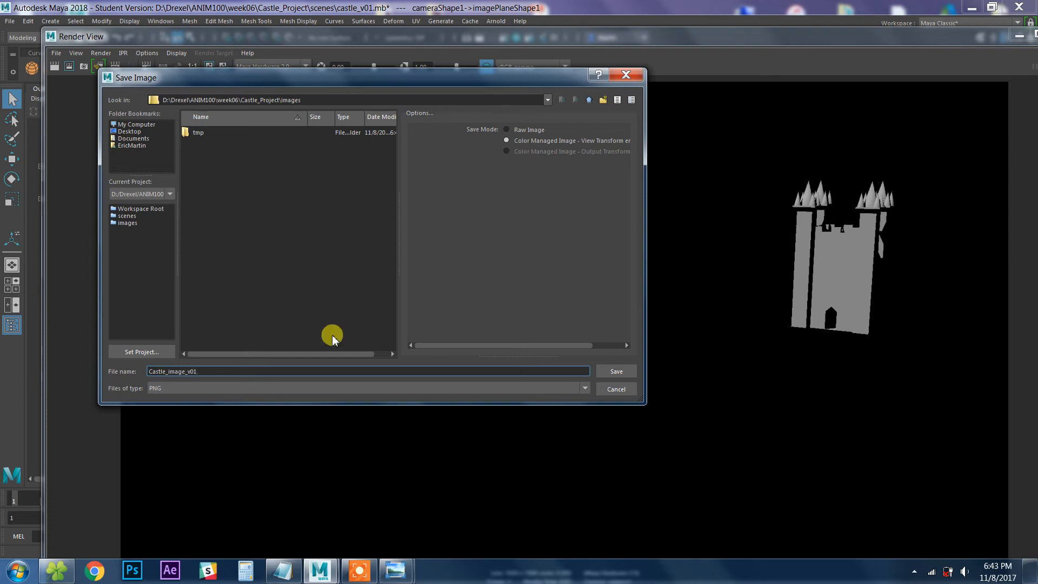
click(618, 372)
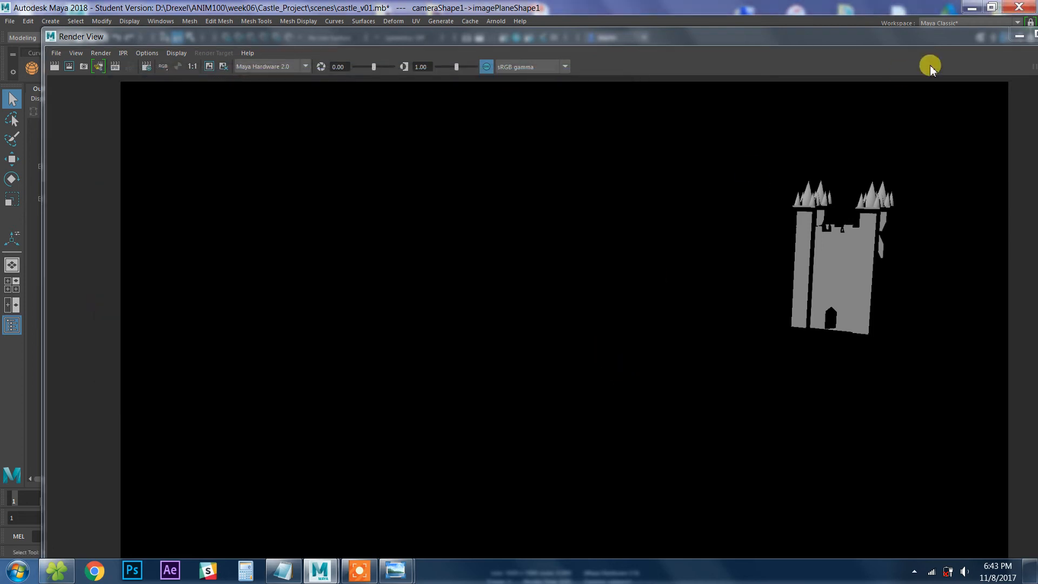
Step: Move the Render View clear of the main window as a floating window and close it
drag(952, 38, 822, 41)
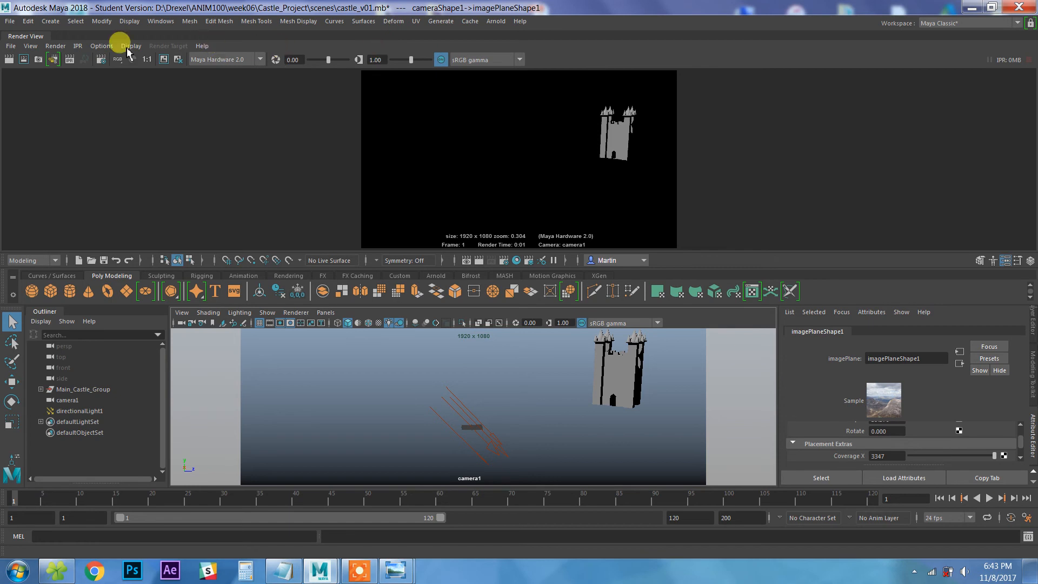
drag(25, 36, 517, 178)
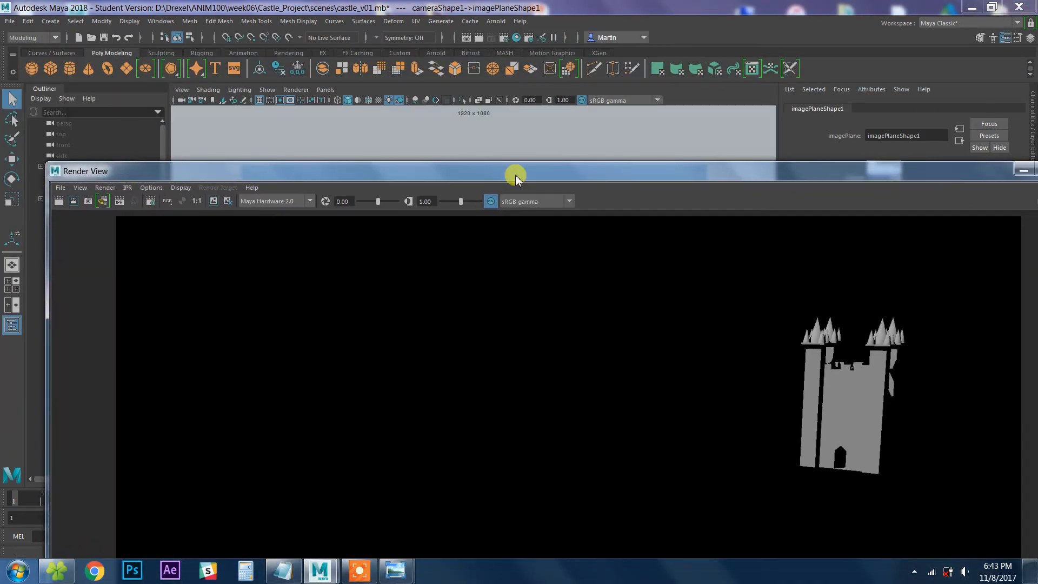
drag(858, 174, 719, 173)
click(847, 173)
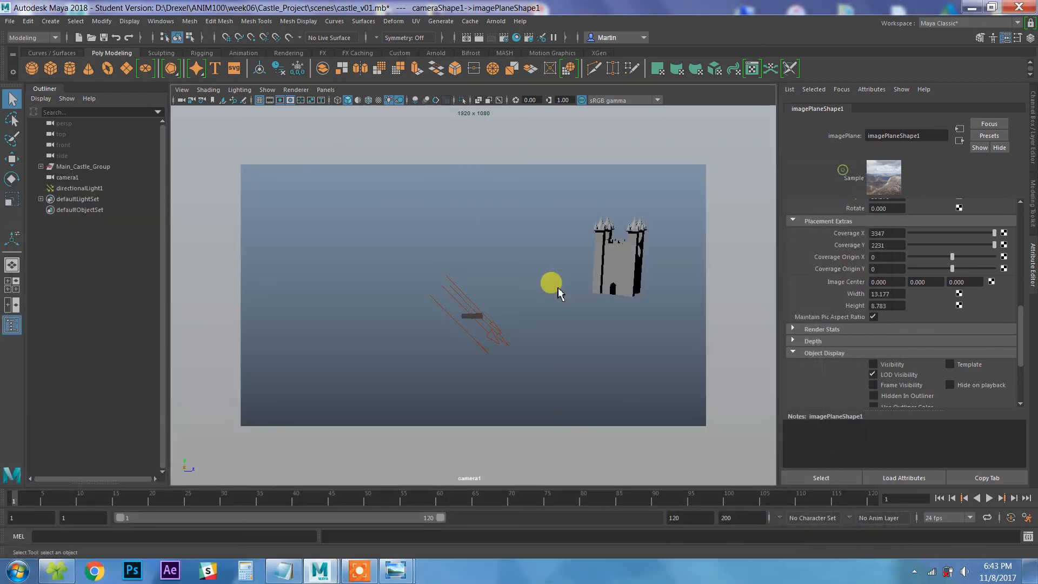
Step: Switch to Windows Explorer, check Castle_image_v01 in the Castle_Project images folder, and return to Maya
click(57, 571)
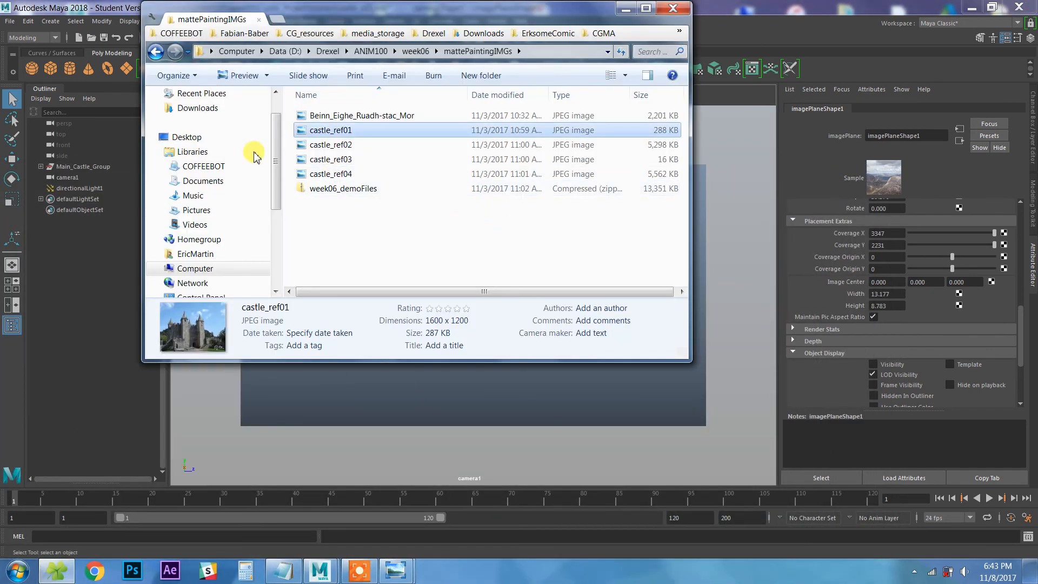
click(156, 52)
double_click(332, 116)
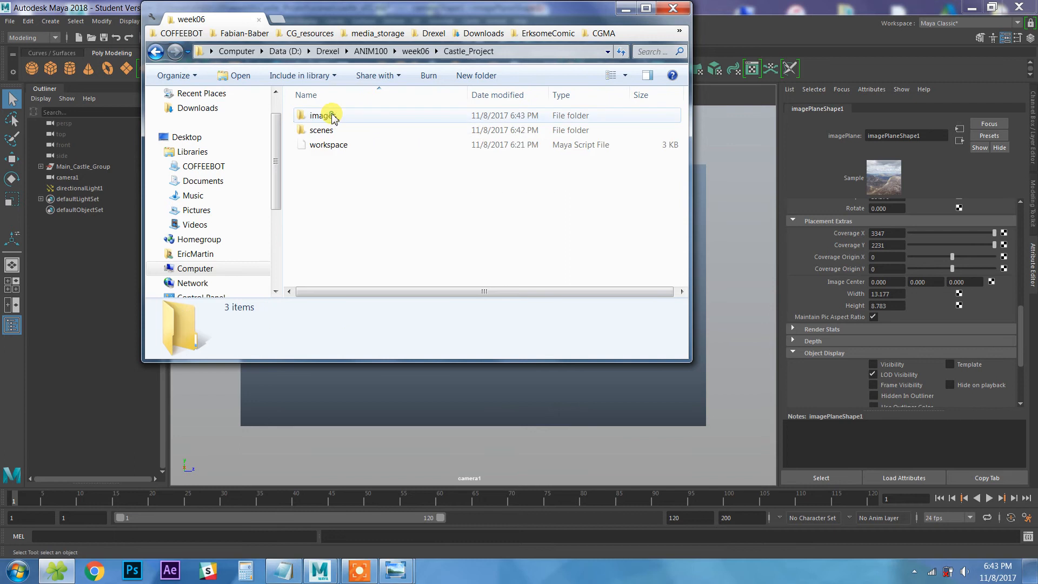
double_click(319, 118)
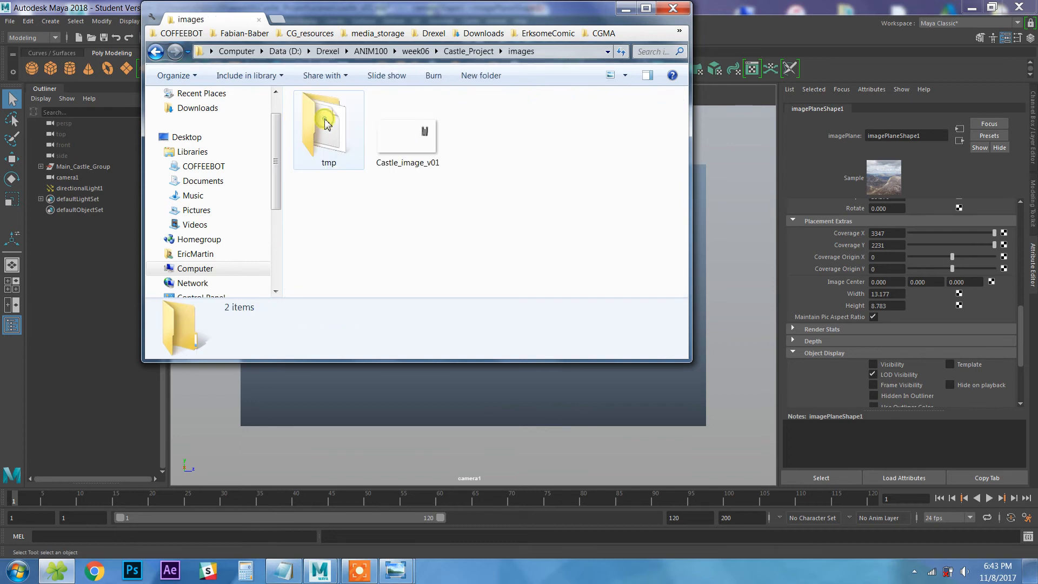
click(409, 142)
double_click(410, 142)
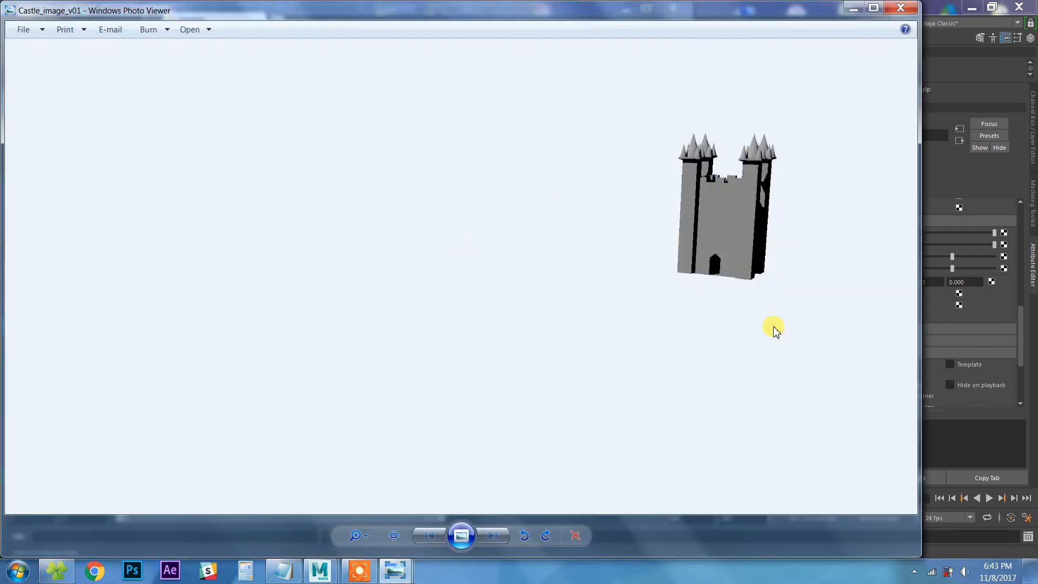
click(903, 8)
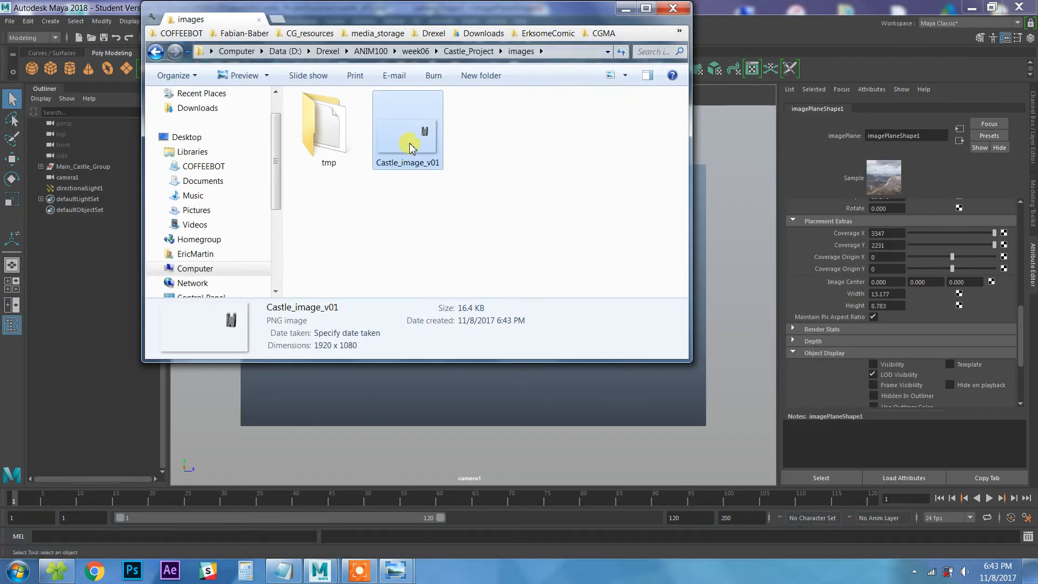
click(772, 8)
Step: Open the attributes of camera1's image plane again and turn its Visibility back on in the object display settings
click(10, 22)
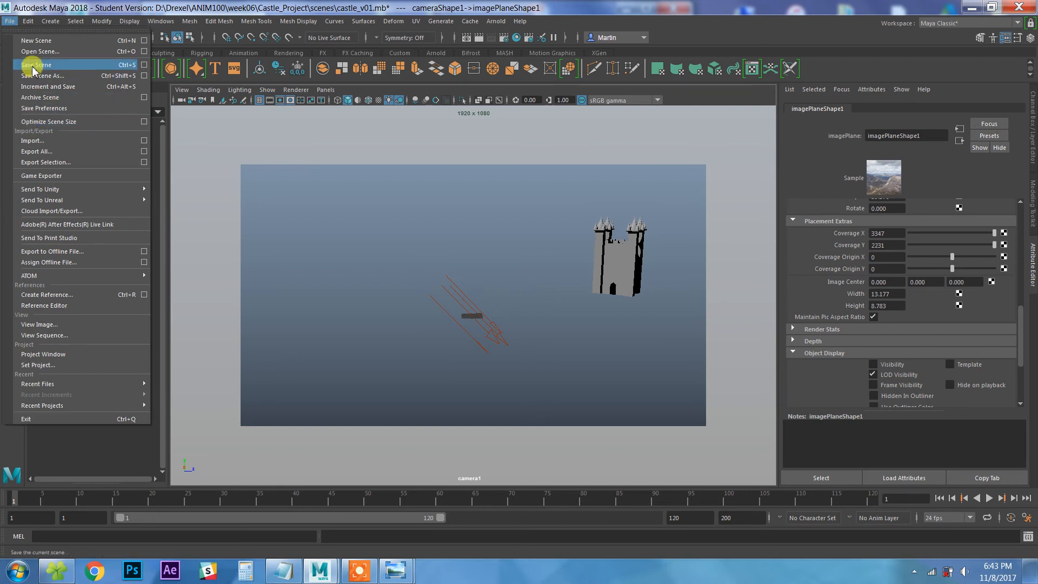
click(364, 218)
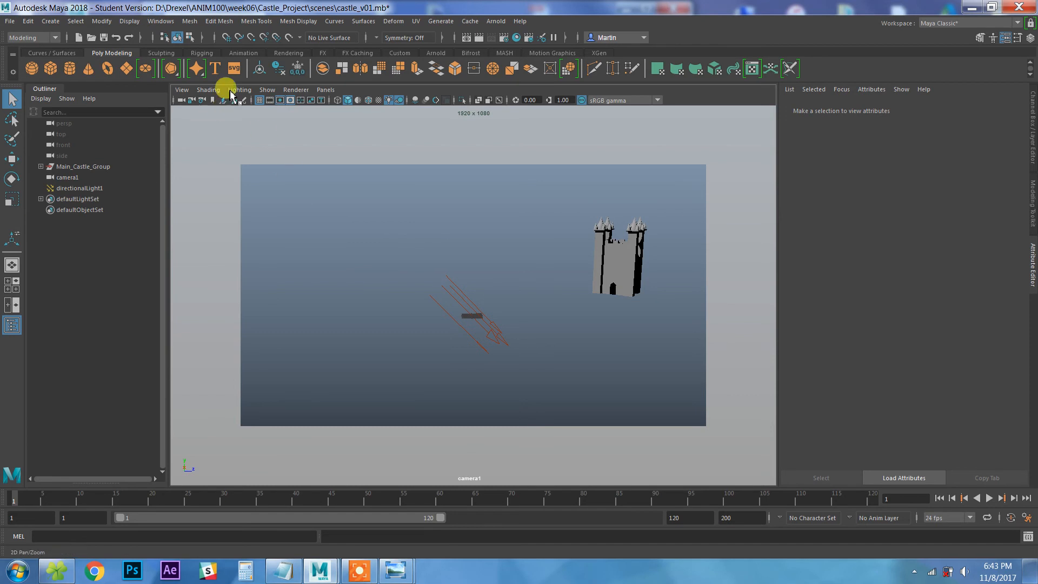
click(181, 90)
mouse_move(275, 331)
mouse_move(424, 361)
click(466, 361)
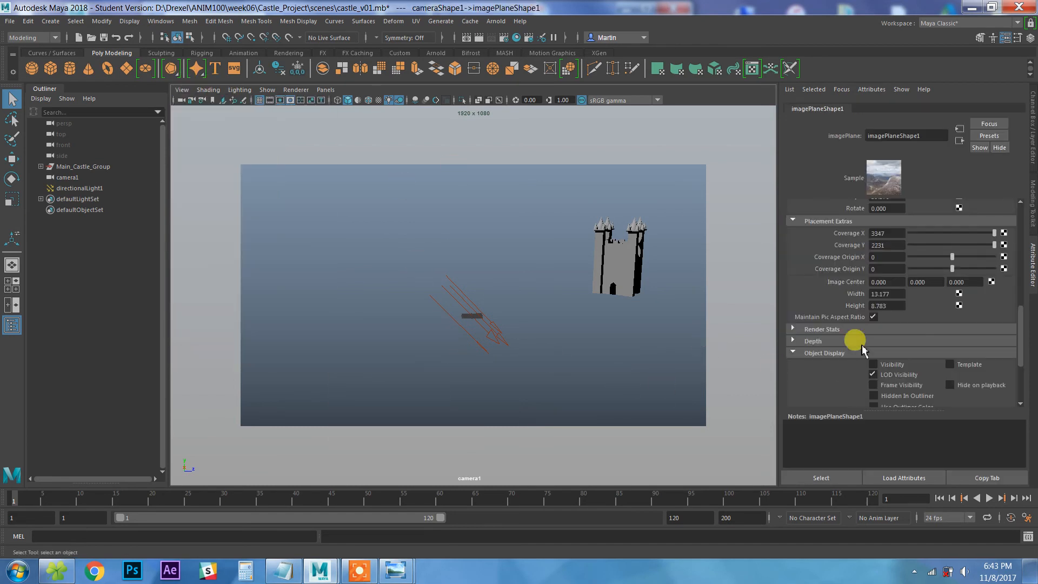
click(873, 364)
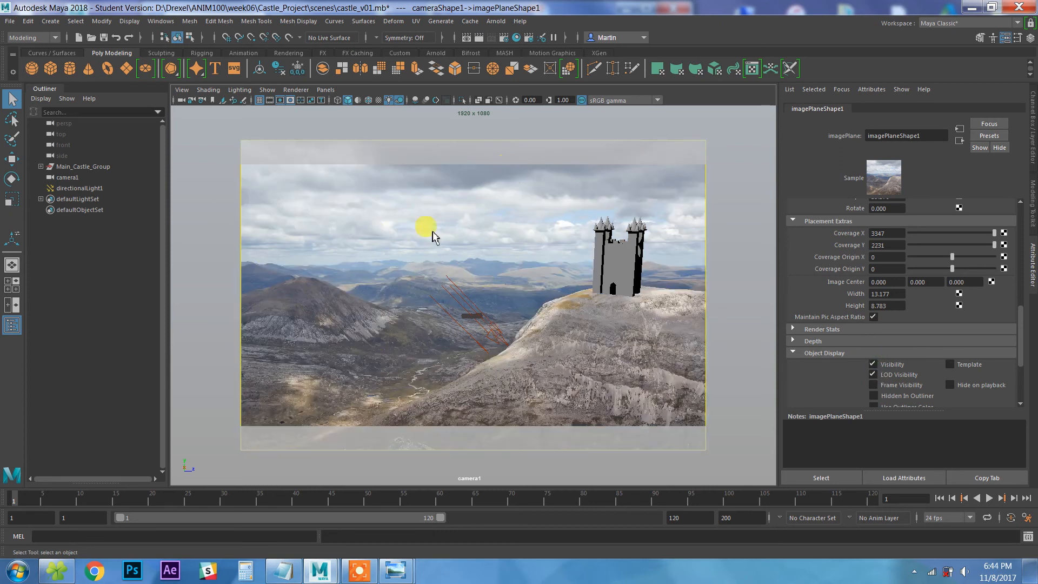
Step: Save the castle_v01 scene, accepting the student version notice
click(10, 21)
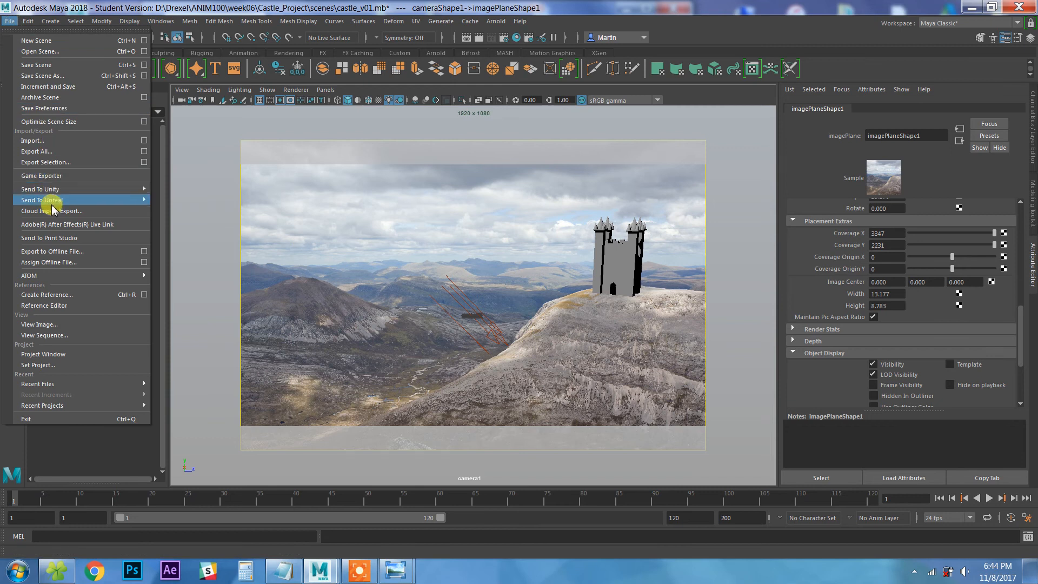
click(43, 64)
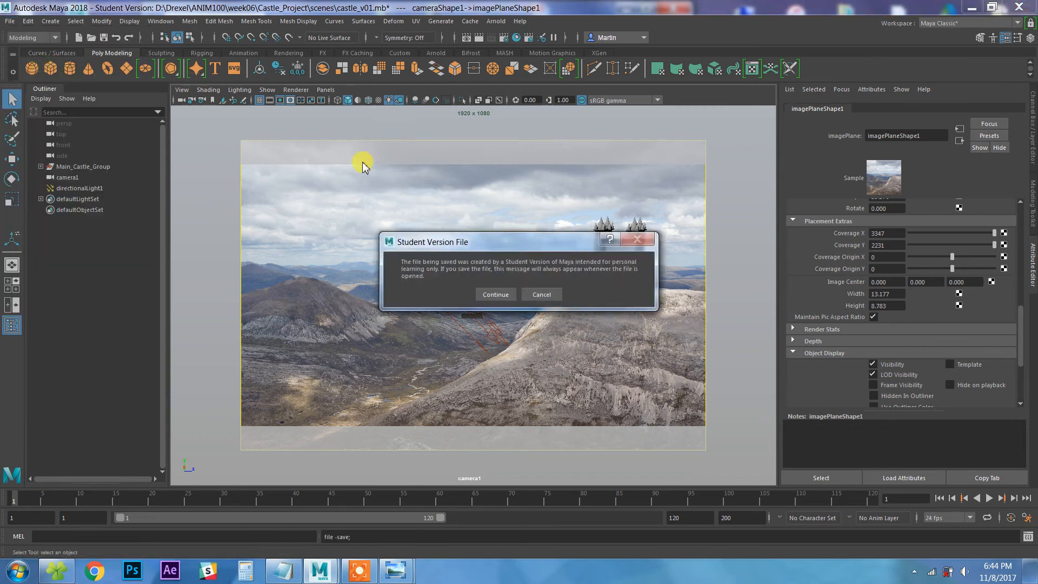
click(493, 294)
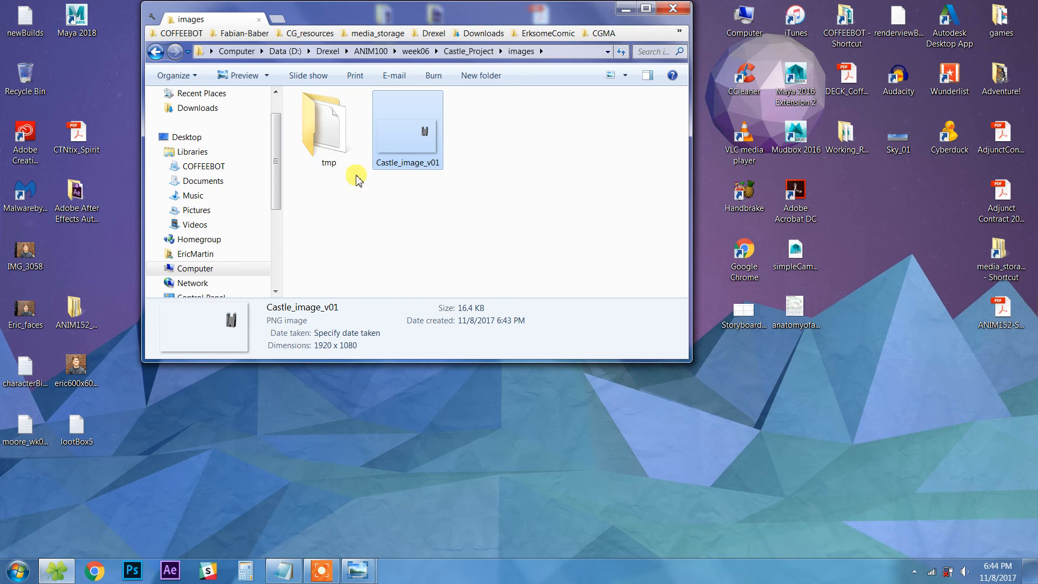
Step: In Windows Explorer, go to week06's mattePaintingIMGs folder and open Beinn_Eighe_Ruadh-stac_Mor with Adobe Photoshop CC 2017
click(156, 52)
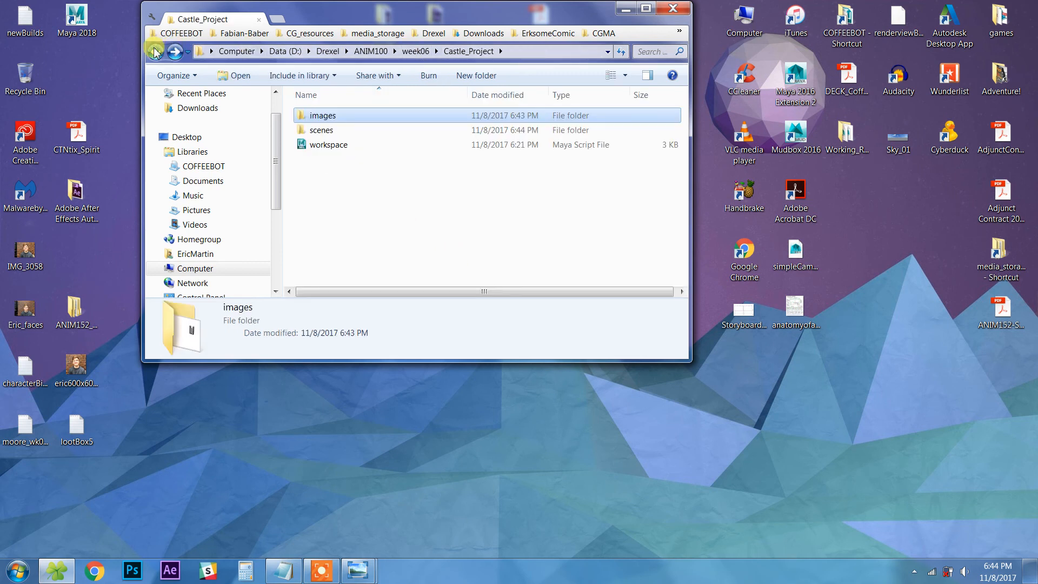
click(155, 52)
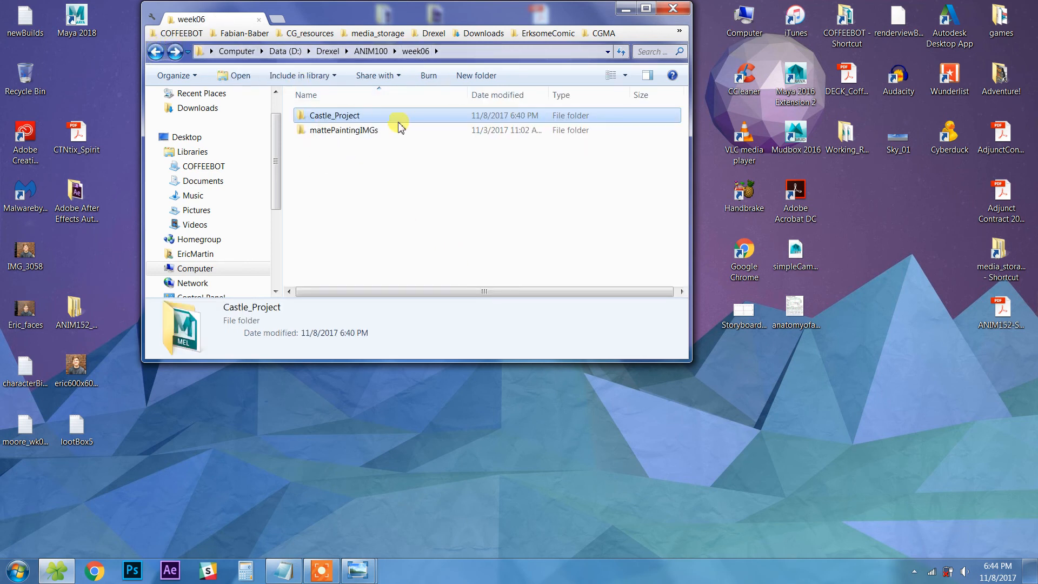
double_click(337, 131)
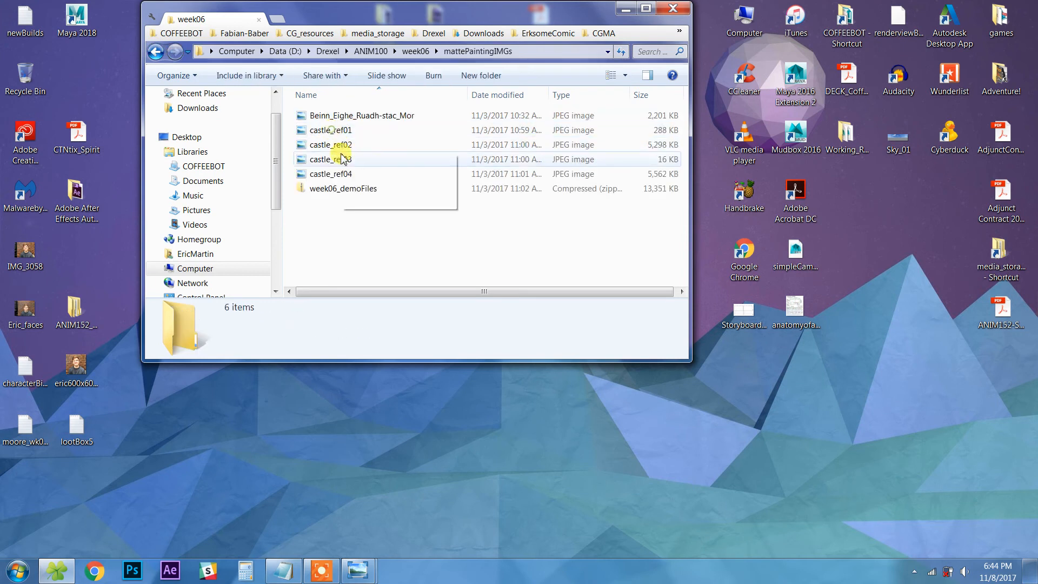
click(337, 115)
right_click(339, 116)
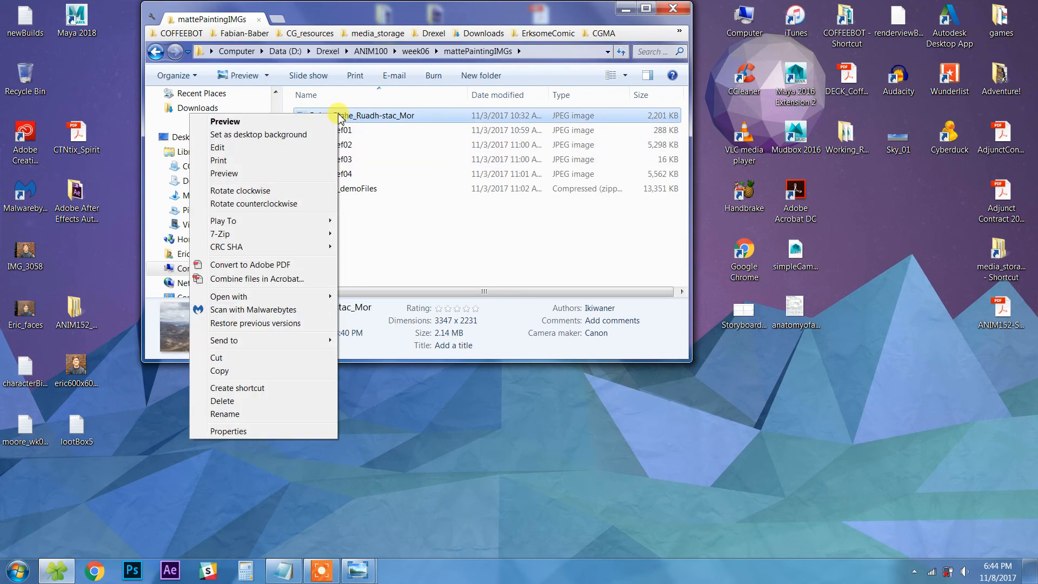
mouse_move(221, 300)
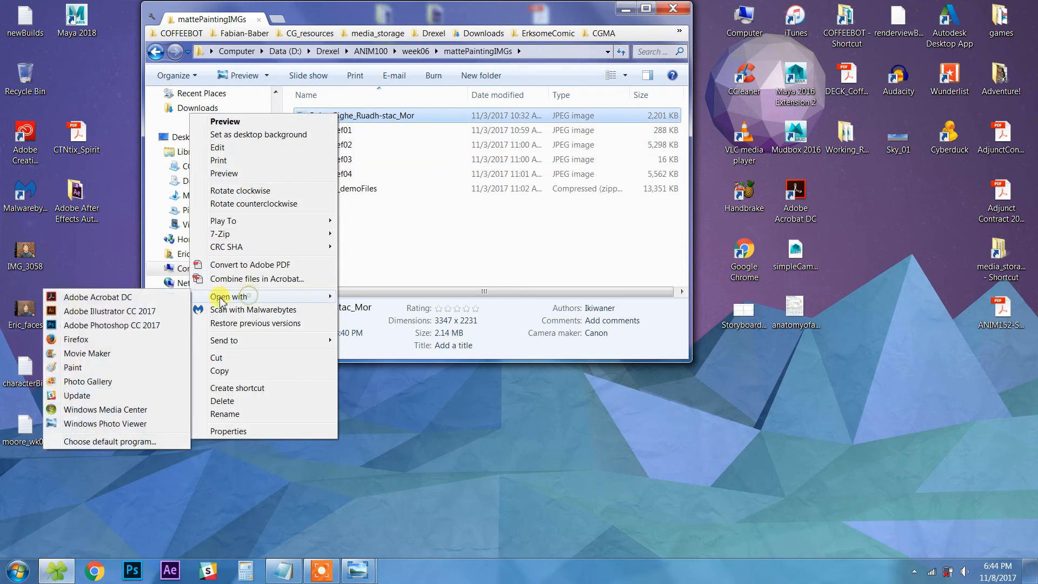
click(114, 325)
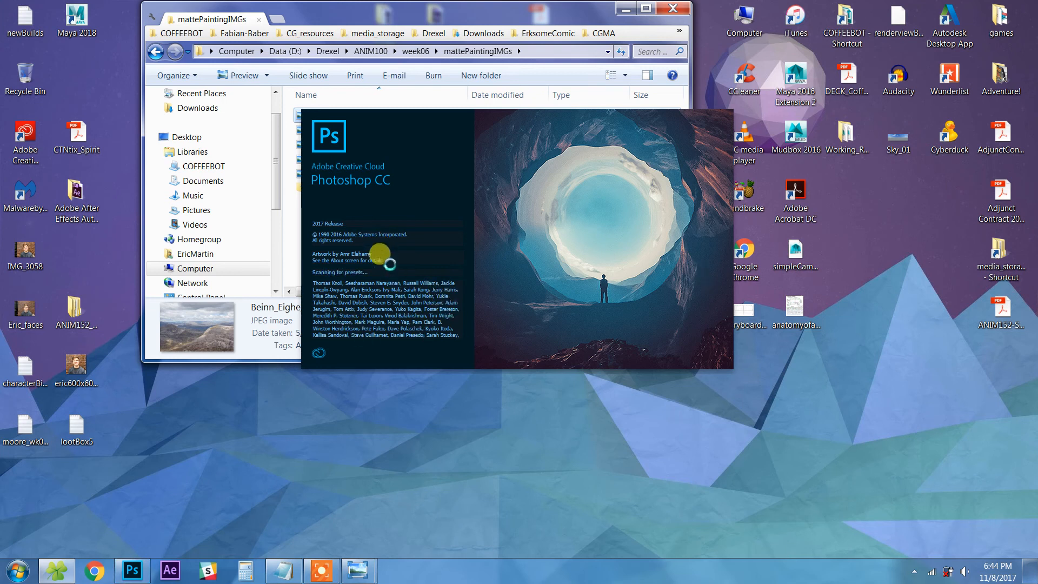
click(292, 266)
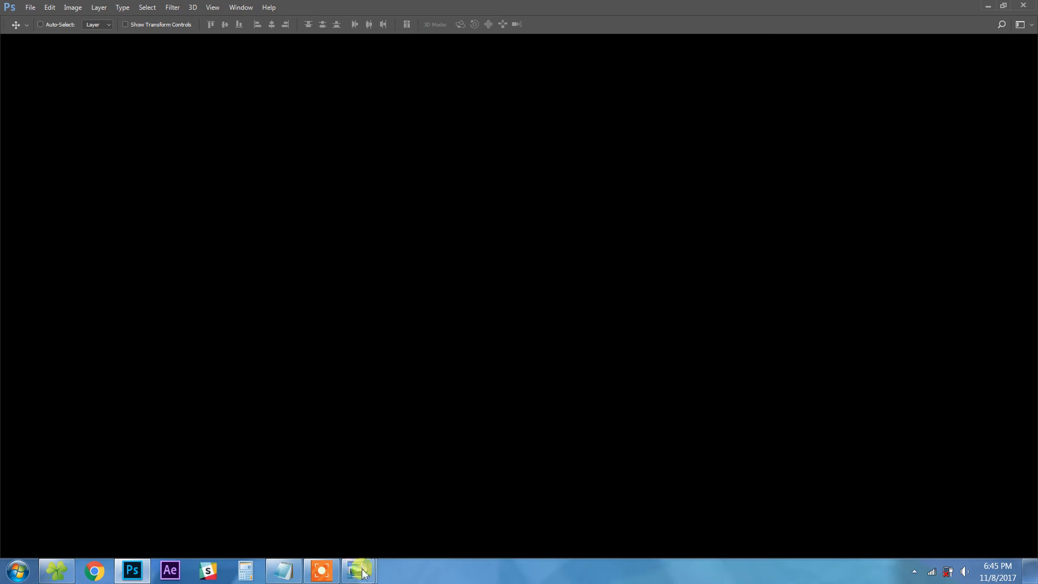
Step: Close both open Windows Photo Viewer windows, including the one showing castle_ref04
mouse_move(362, 573)
click(347, 459)
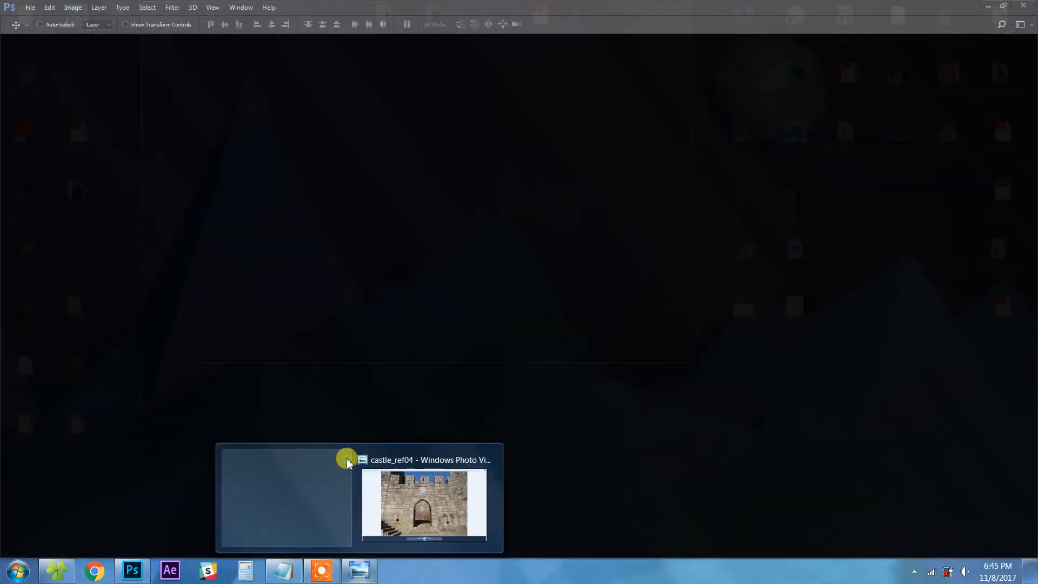
click(422, 459)
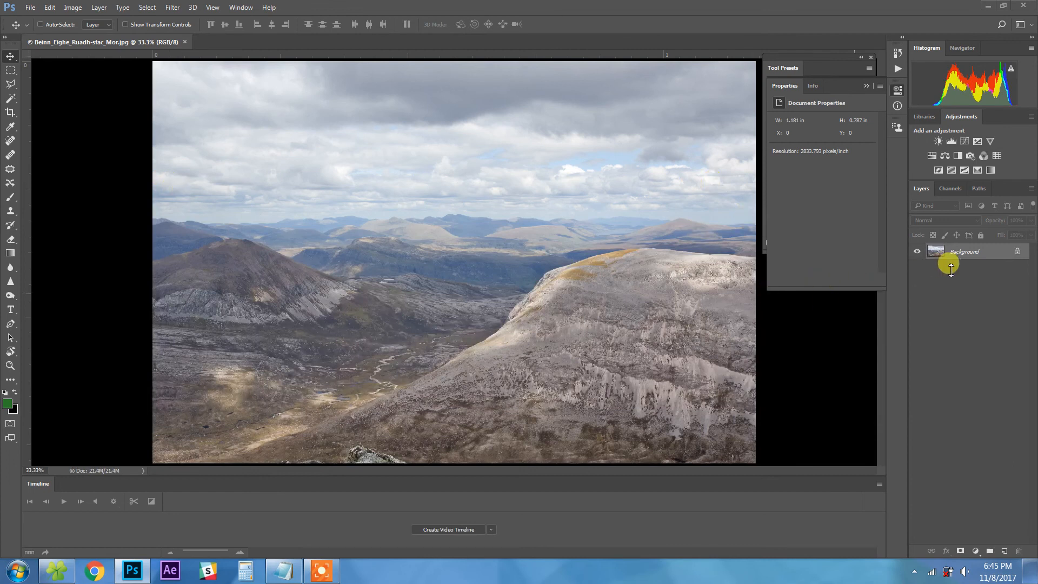
Step: Unlock the landscape photo's Background layer in Photoshop
click(992, 282)
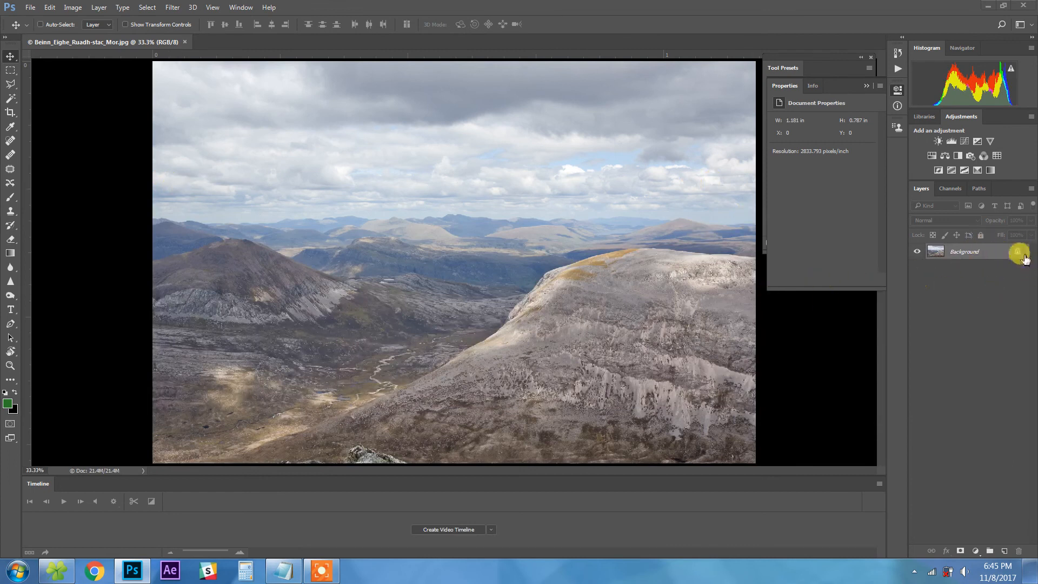
click(1018, 253)
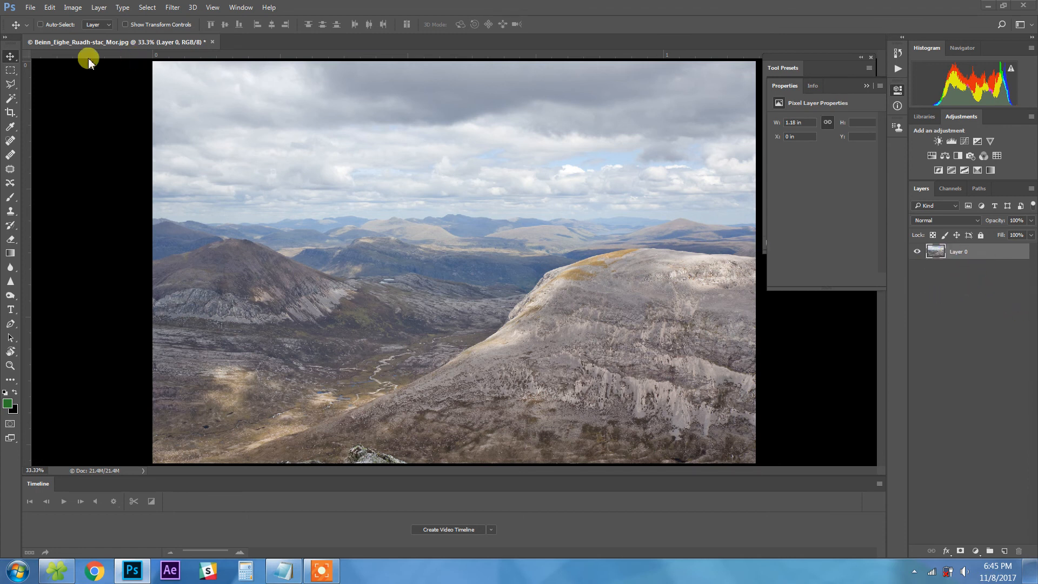
Step: Place Castle_image_v01 from Drexel/ANIM100/week06/Castle_Project/images as an embedded object over the landscape, keeping its default size and position
click(30, 8)
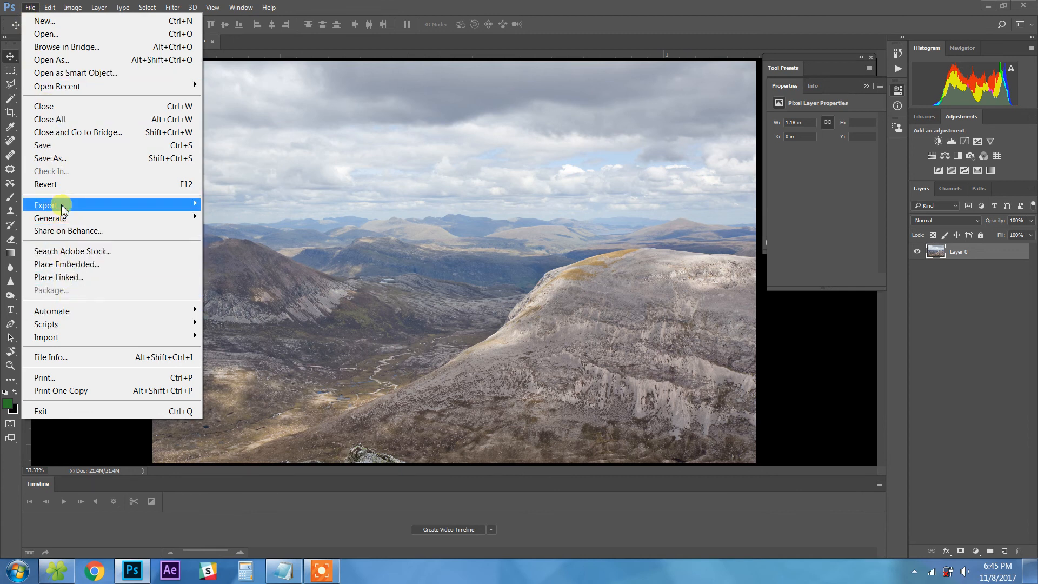
click(72, 265)
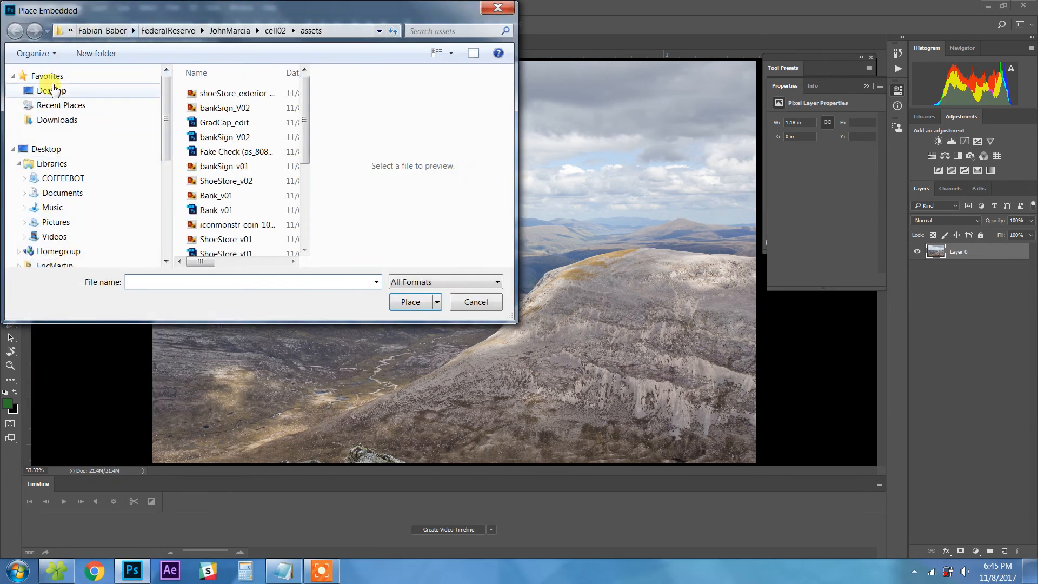
drag(166, 133, 163, 165)
click(53, 221)
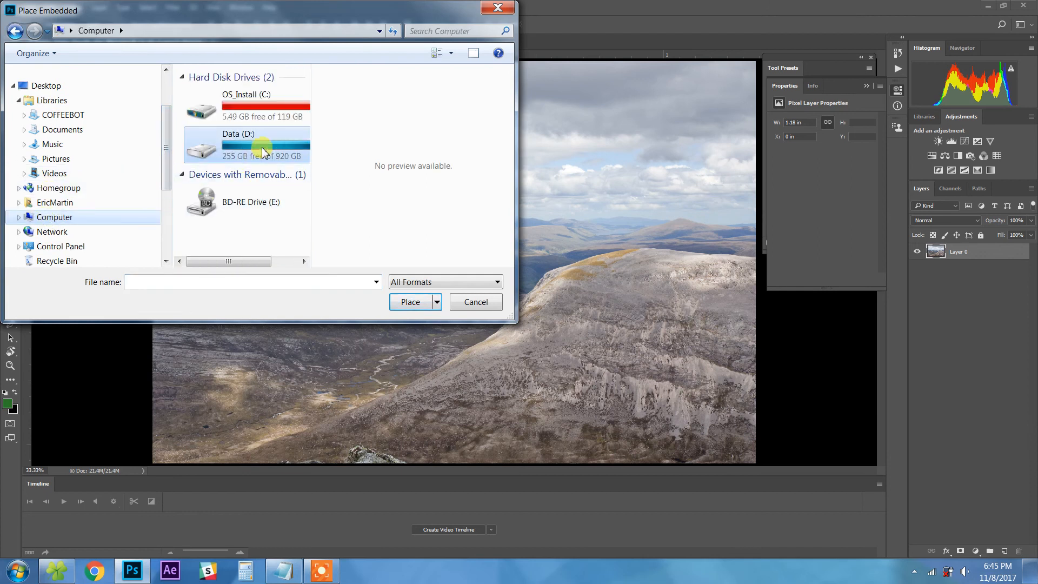
double_click(231, 142)
double_click(202, 183)
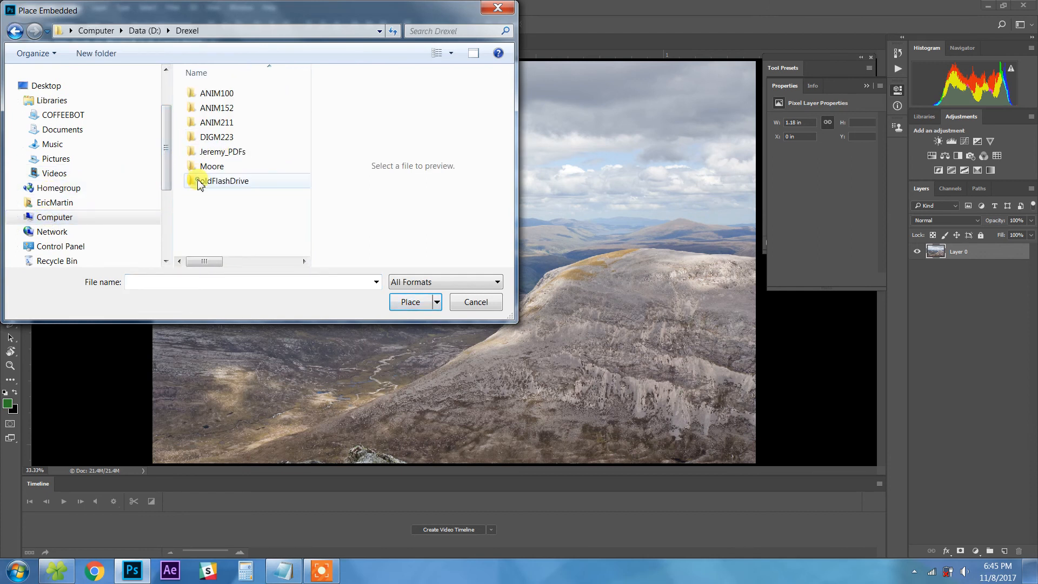
double_click(201, 94)
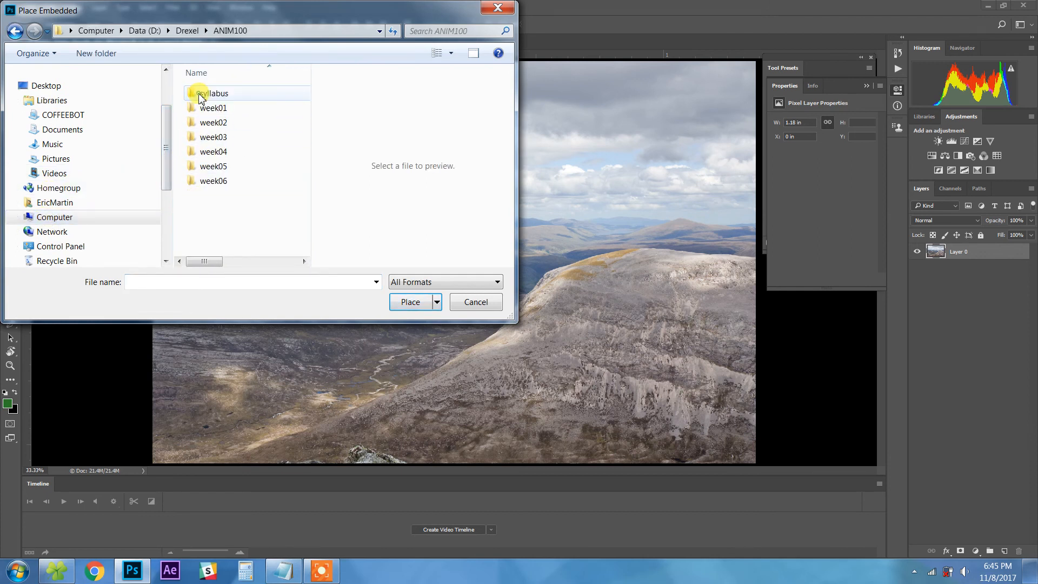
double_click(201, 179)
double_click(206, 94)
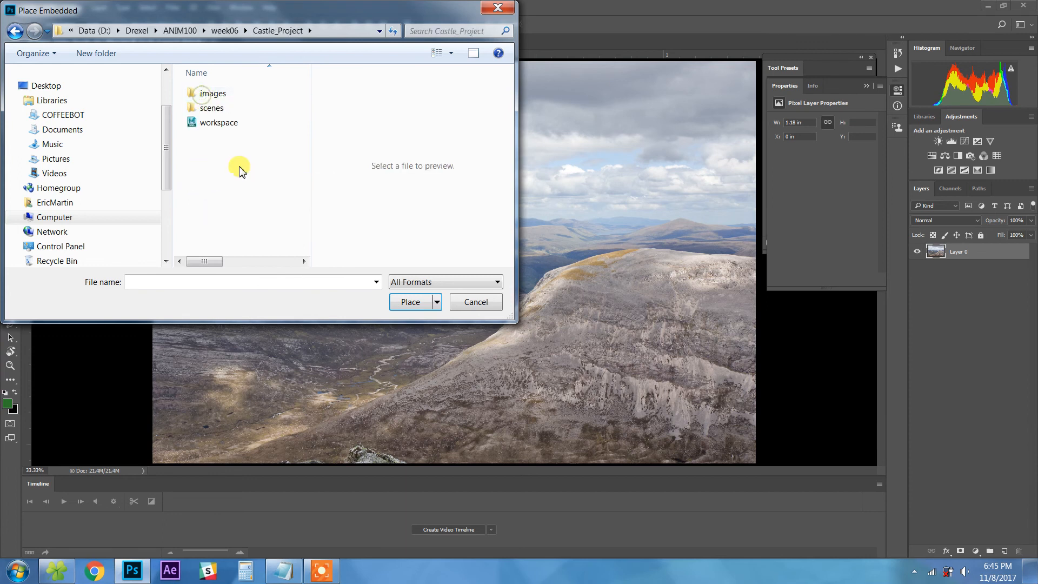
double_click(213, 94)
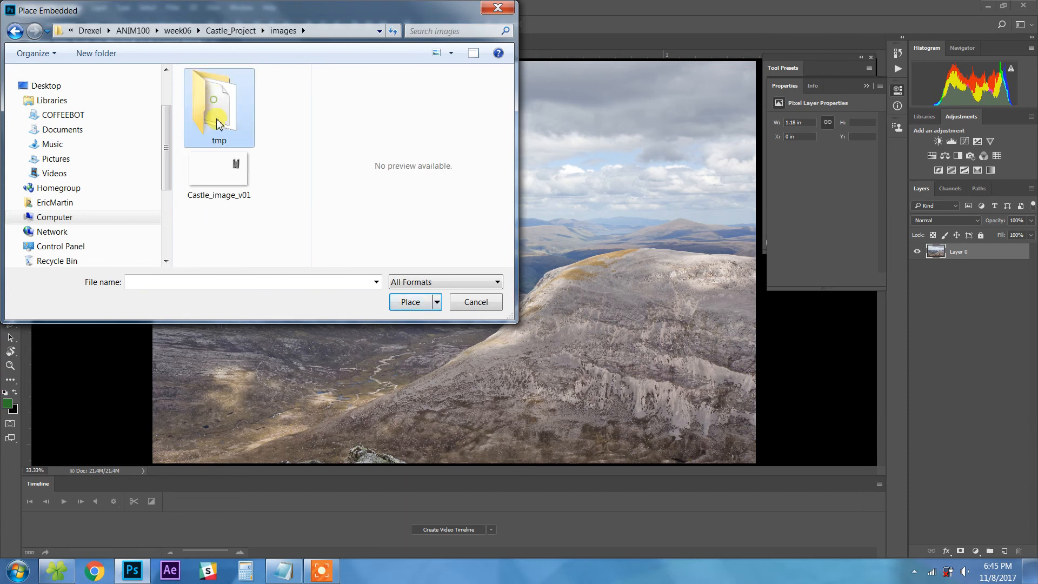
click(219, 174)
click(416, 299)
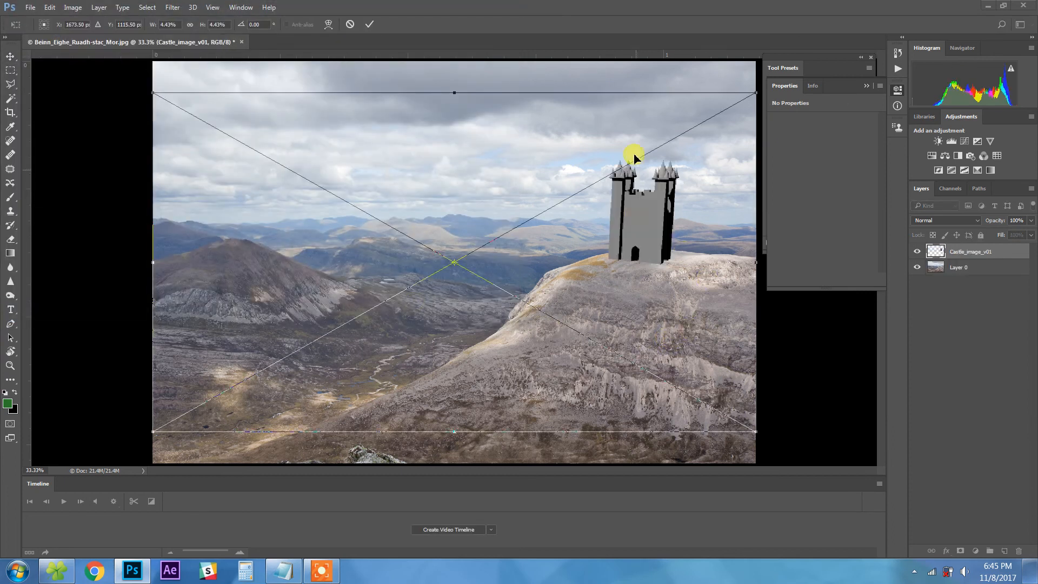
key(Return)
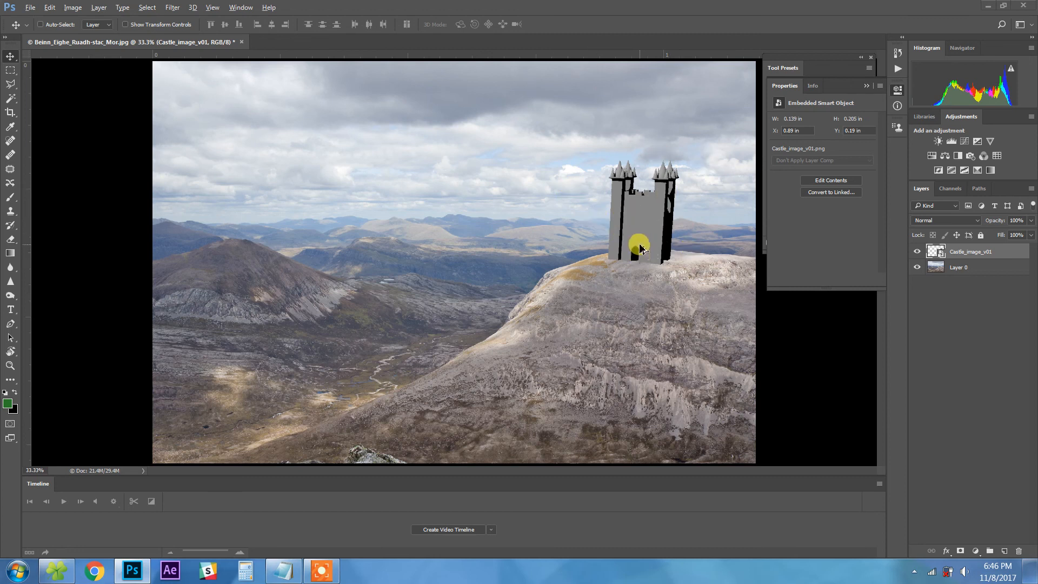
Step: Add a new layer named shadow and move it between the castle layer and the landscape layer
alt+scroll(640, 247, up, 5)
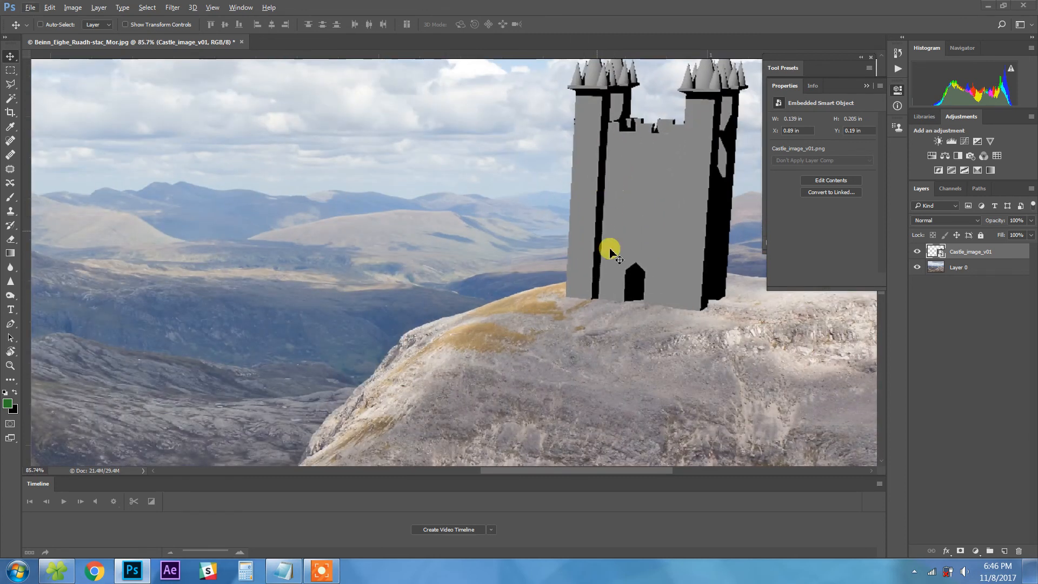
drag(610, 252, 496, 246)
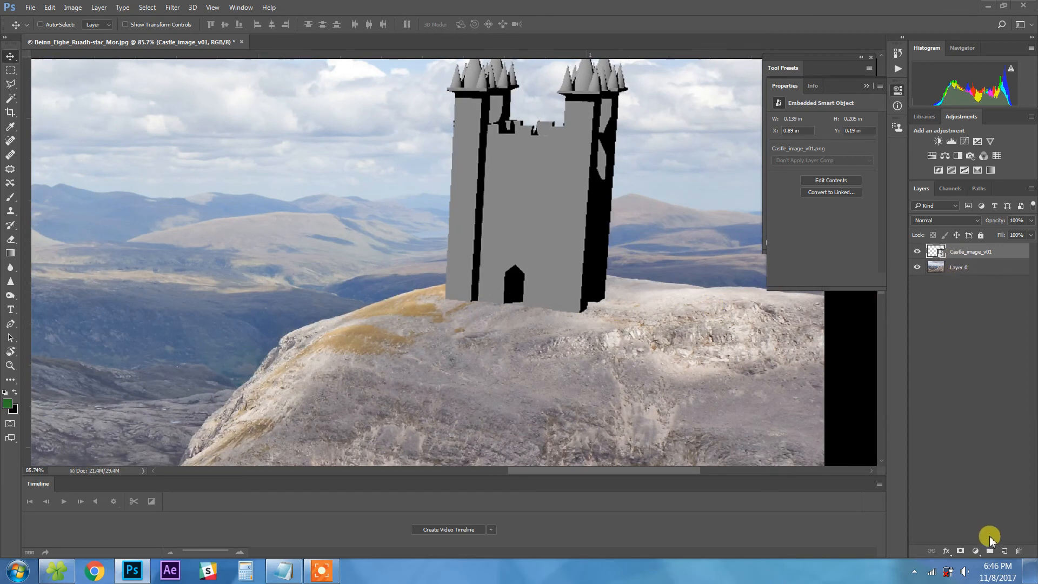
click(1005, 551)
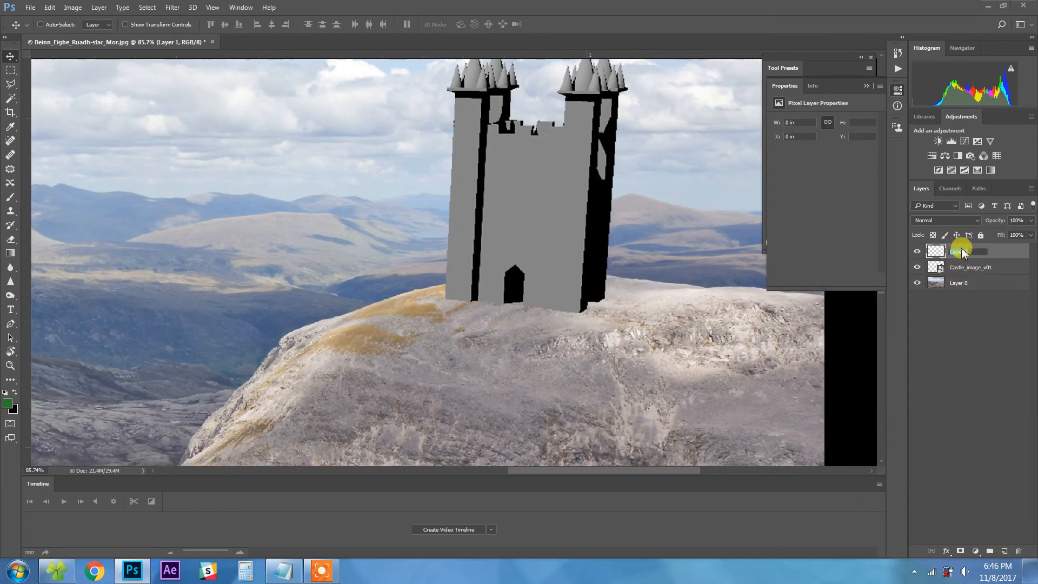
drag(952, 248, 953, 273)
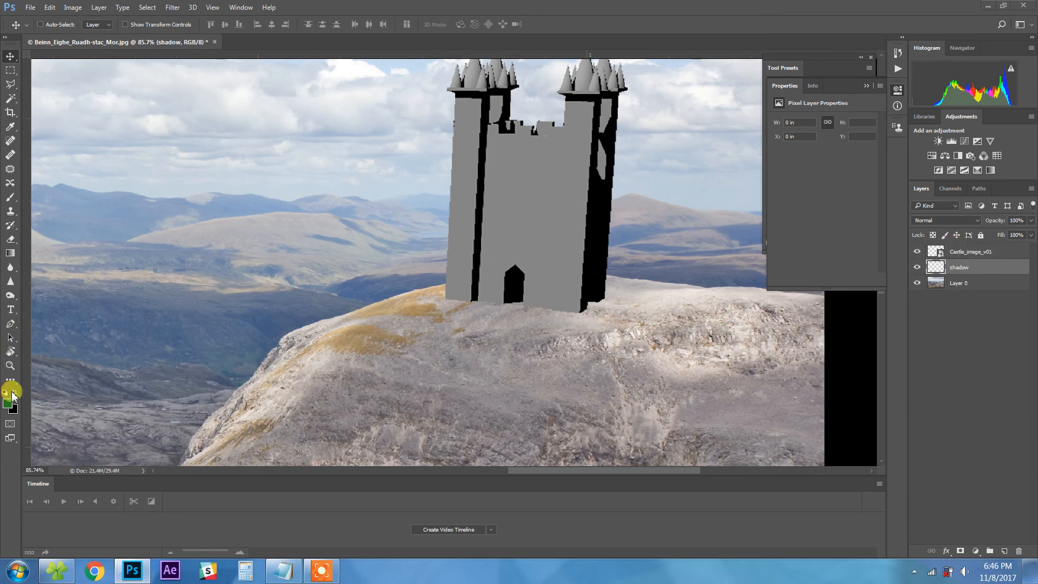
Step: Paint a black shadow with the Brush on the shadow layer, along the castle's base and across the hilltop to its right
key(b)
alt+right_drag(553, 311, 550, 296)
mouse_move(543, 311)
mouse_down()
mouse_move(633, 302)
mouse_move(560, 307)
mouse_move(699, 330)
mouse_up()
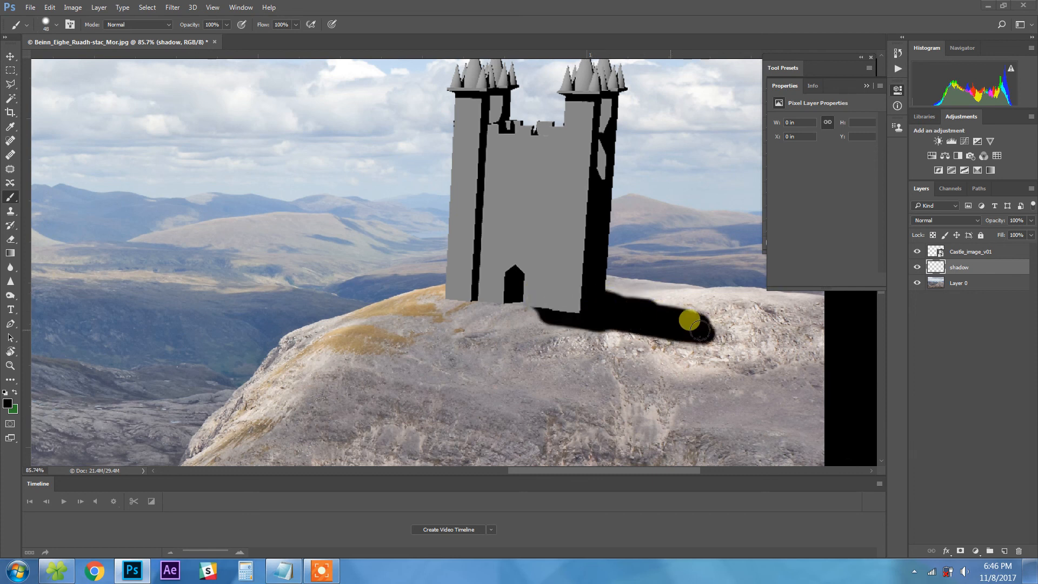
alt+scroll(565, 314, down, 3)
mouse_move(558, 318)
mouse_down()
mouse_move(603, 305)
mouse_move(580, 294)
mouse_move(648, 318)
mouse_move(543, 314)
mouse_move(593, 309)
mouse_move(630, 320)
mouse_up()
Step: Soften the painted shadow on the shadow layer with a Gaussian Blur of about 7.6 pixels
click(143, 11)
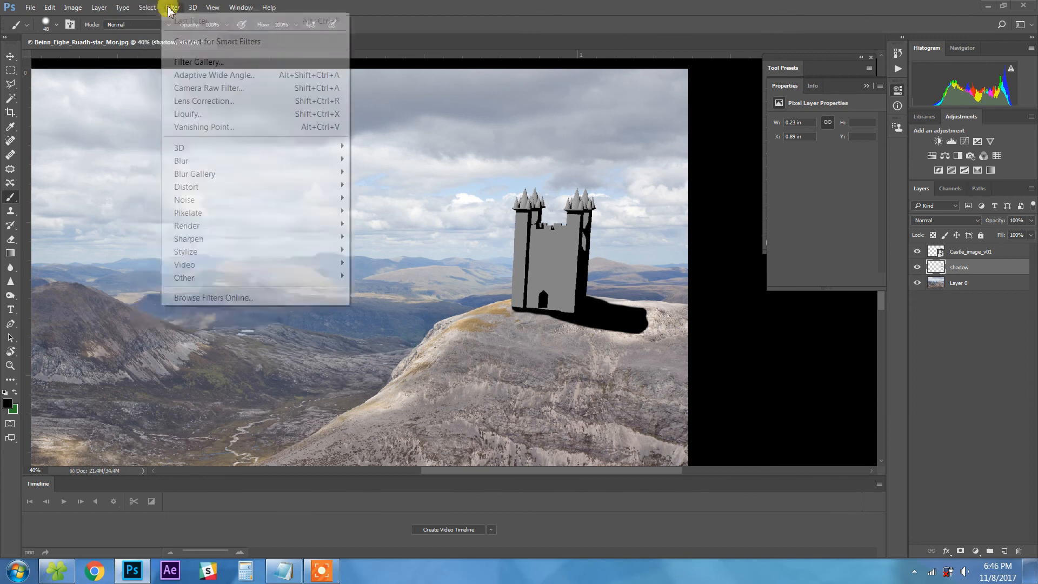
mouse_move(184, 160)
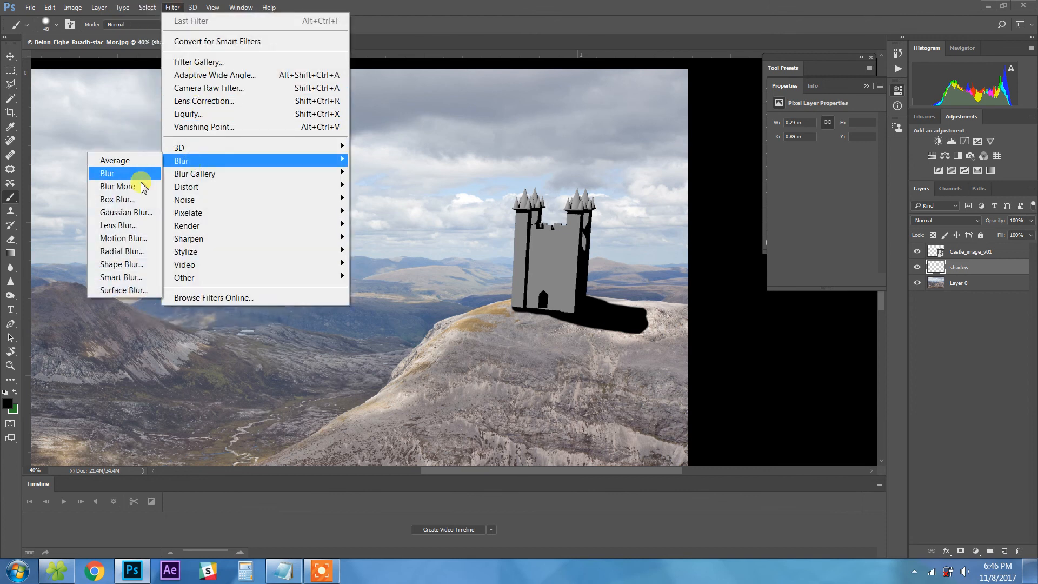
click(139, 204)
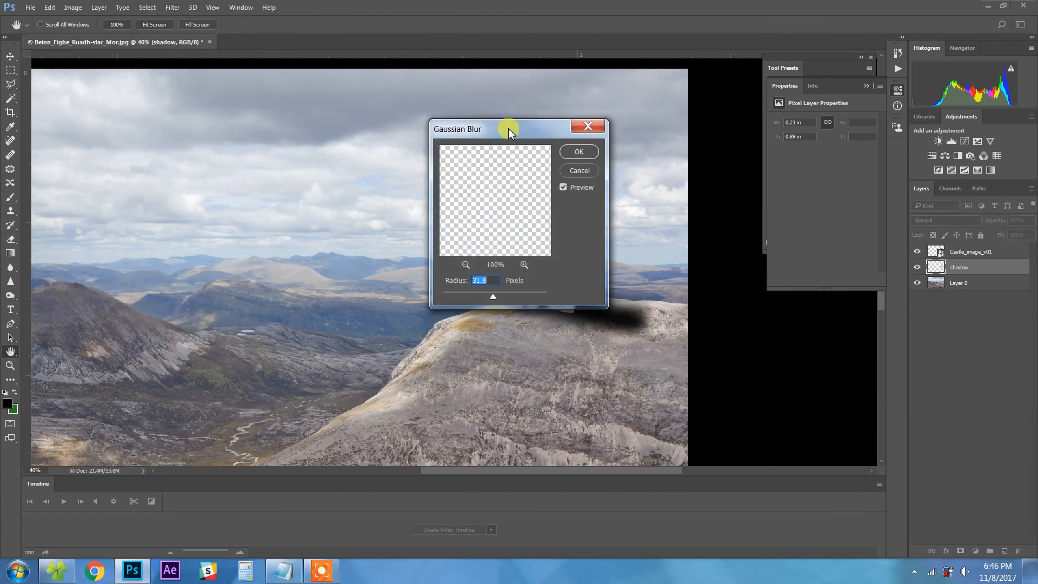
drag(509, 132, 370, 127)
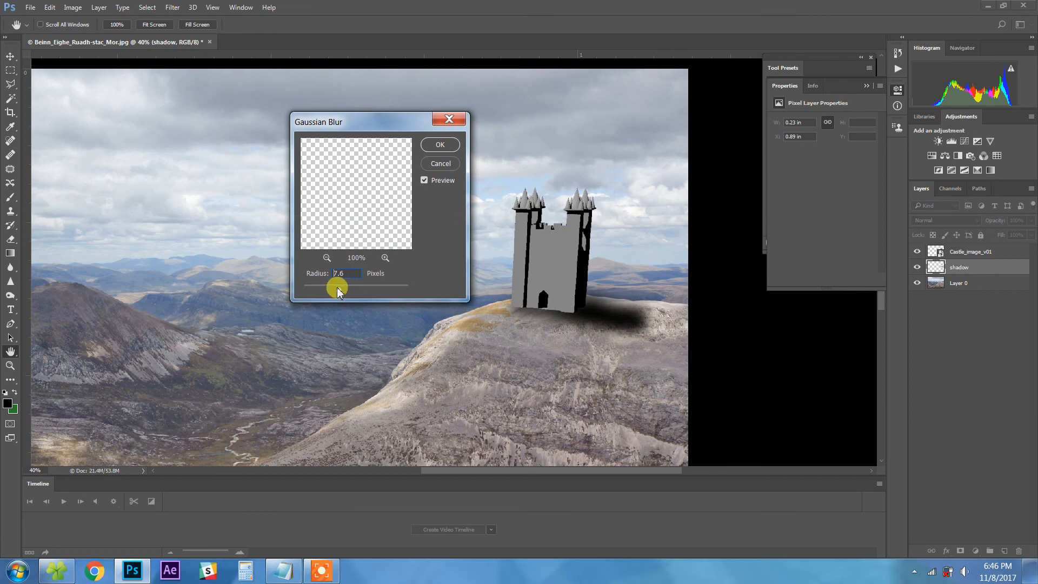
drag(337, 287, 333, 287)
click(441, 144)
Step: Set the shadow layer's blend mode to Multiply and its opacity to 65%
key(b)
click(972, 221)
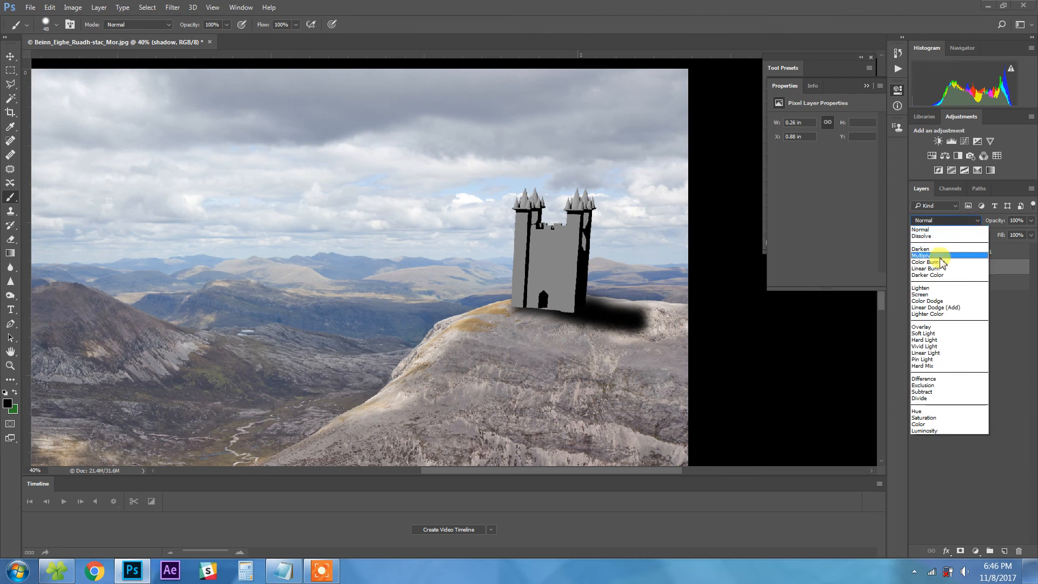
click(949, 250)
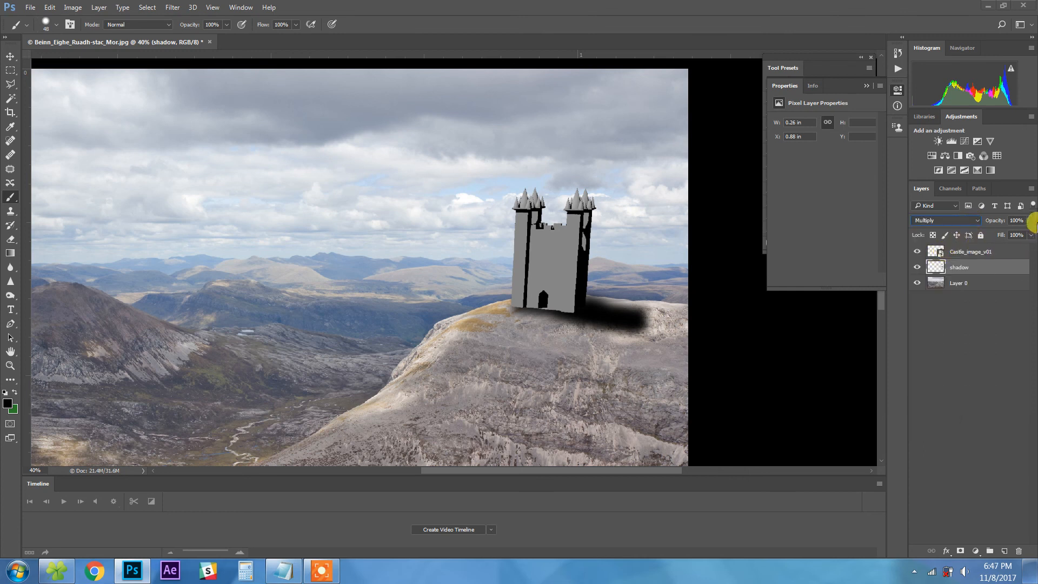
drag(1010, 238, 1013, 232)
drag(556, 297, 741, 260)
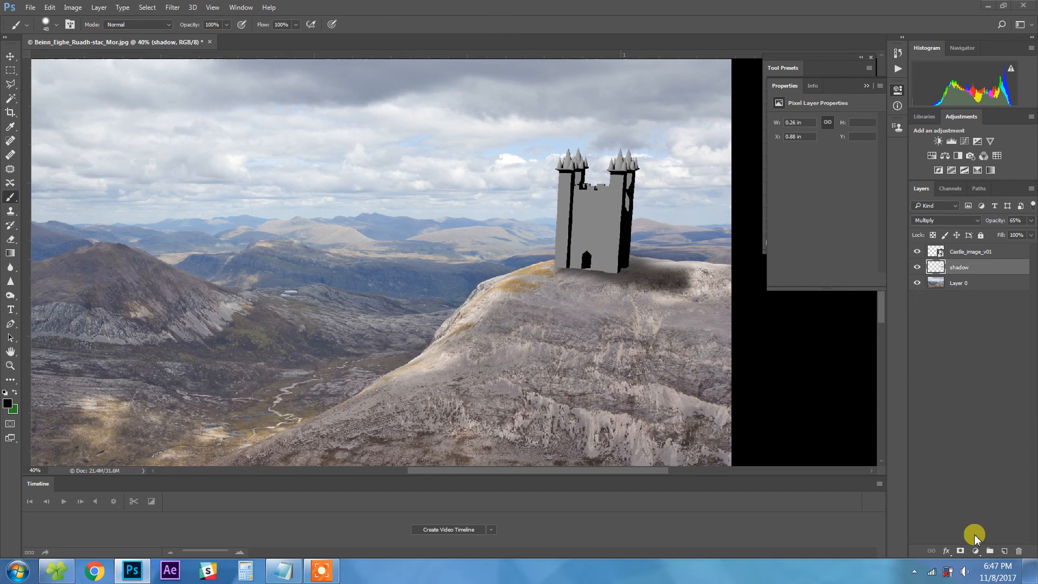
Step: Add a new layer above the castle layer and brush two straight black lines from the castle gate to the photo's lower edge
click(1003, 551)
drag(1008, 269, 998, 244)
drag(479, 307, 495, 254)
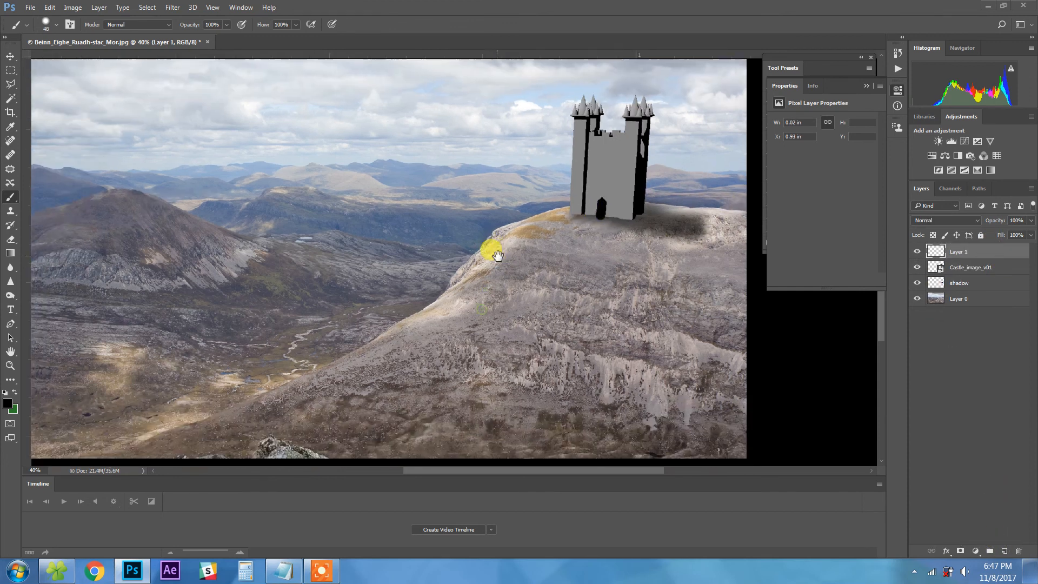
shift+click(496, 468)
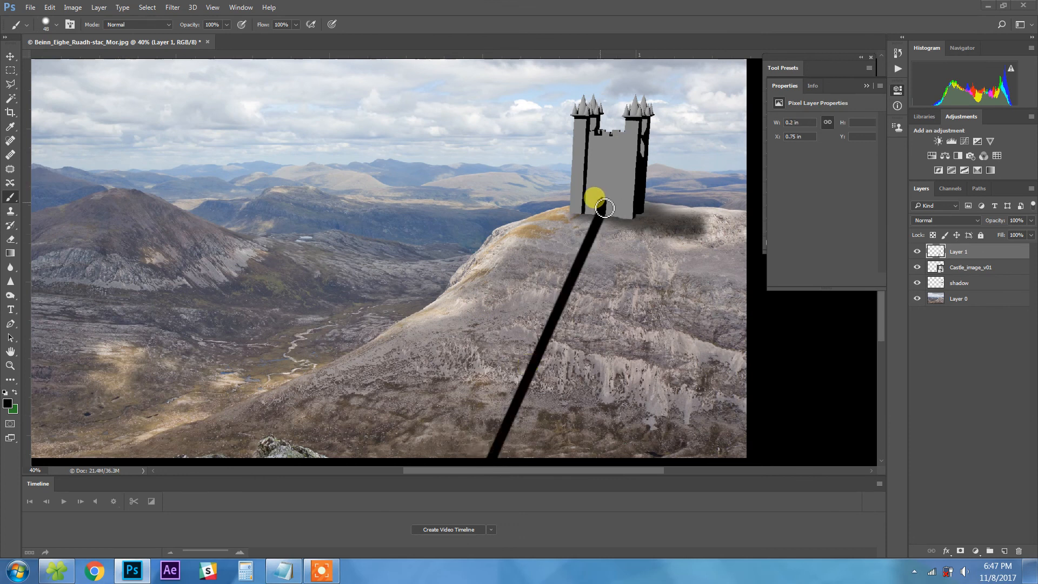
shift+click(154, 460)
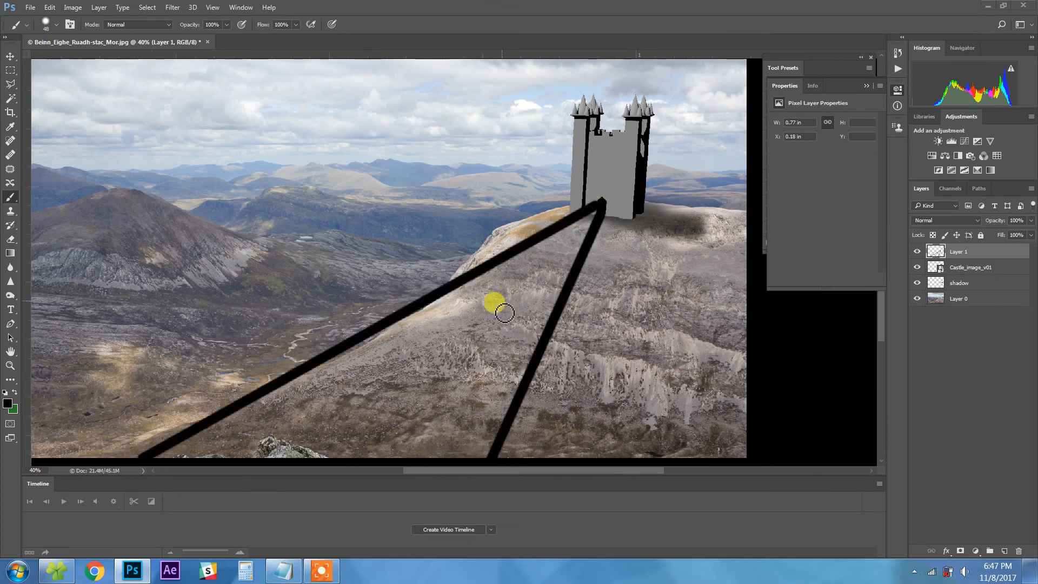
Step: Brush straight black crosspieces between the two converging lines, spacing them closer together toward the castle to form a bridge deck
click(216, 426)
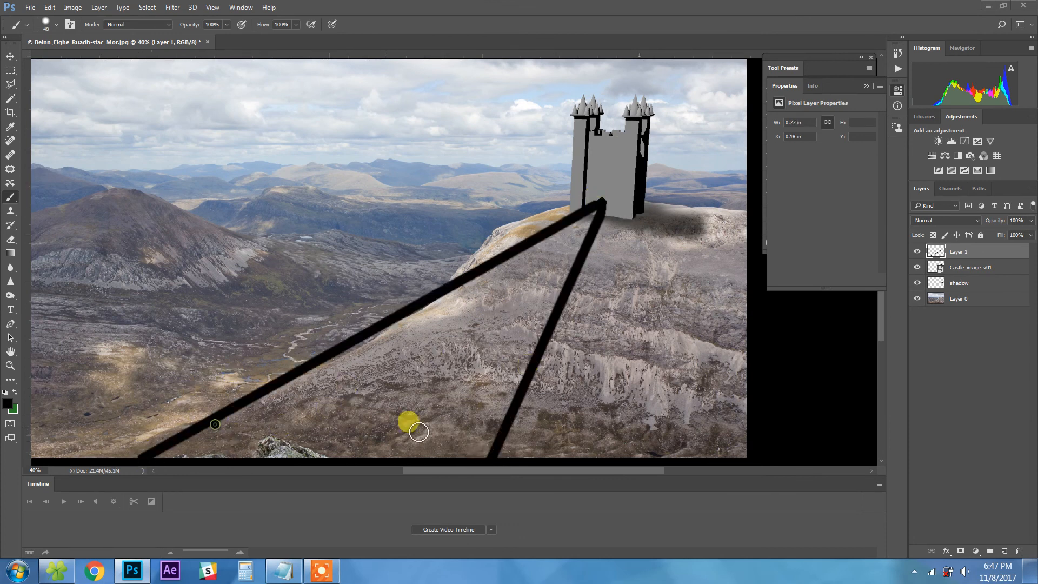
shift+click(503, 429)
shift+click(330, 357)
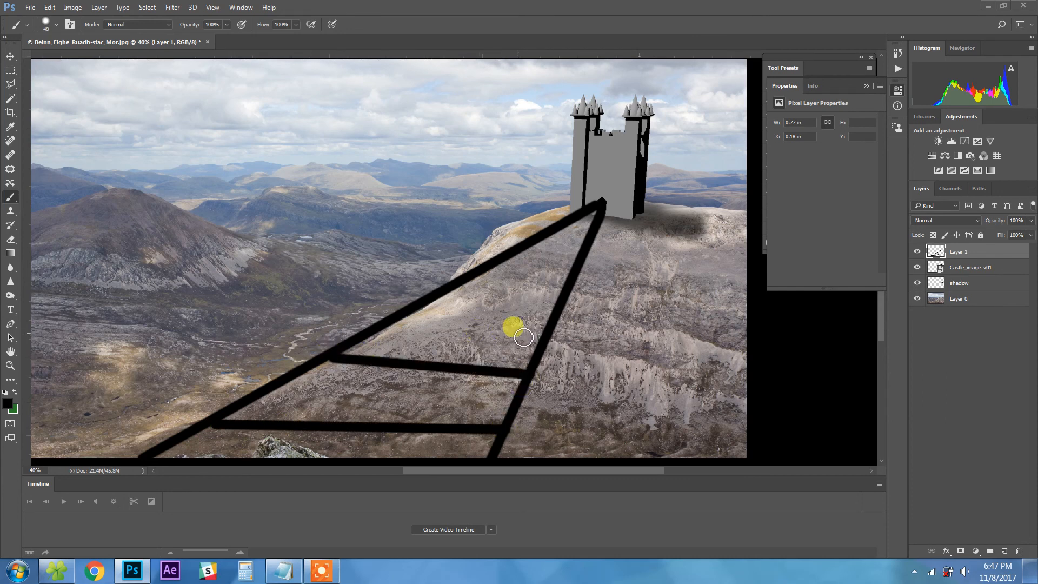
click(547, 330)
shift+click(400, 322)
click(565, 297)
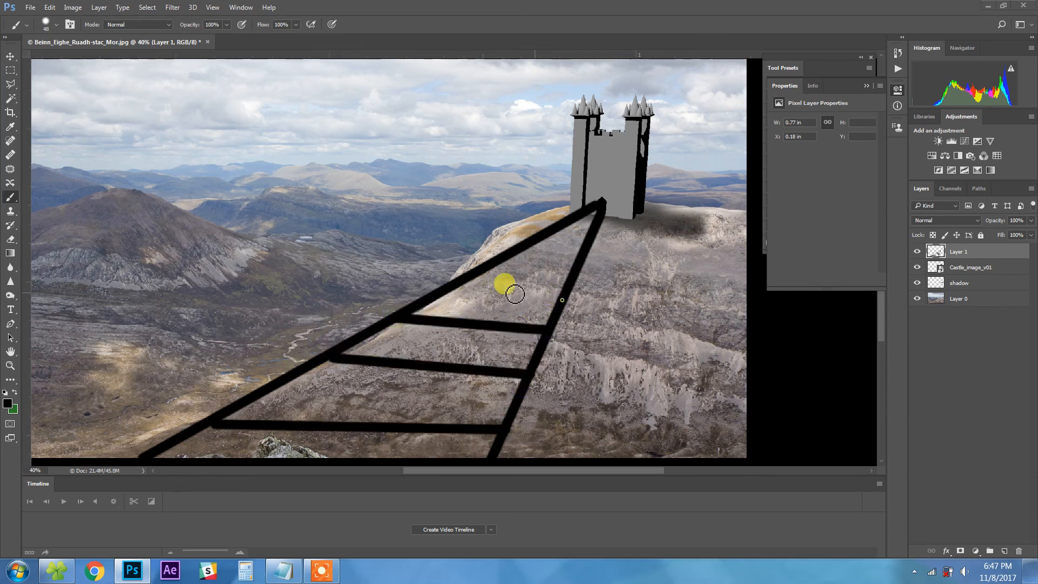
shift+click(456, 282)
click(574, 275)
shift+click(499, 262)
click(582, 260)
shift+click(527, 247)
click(584, 245)
shift+click(547, 234)
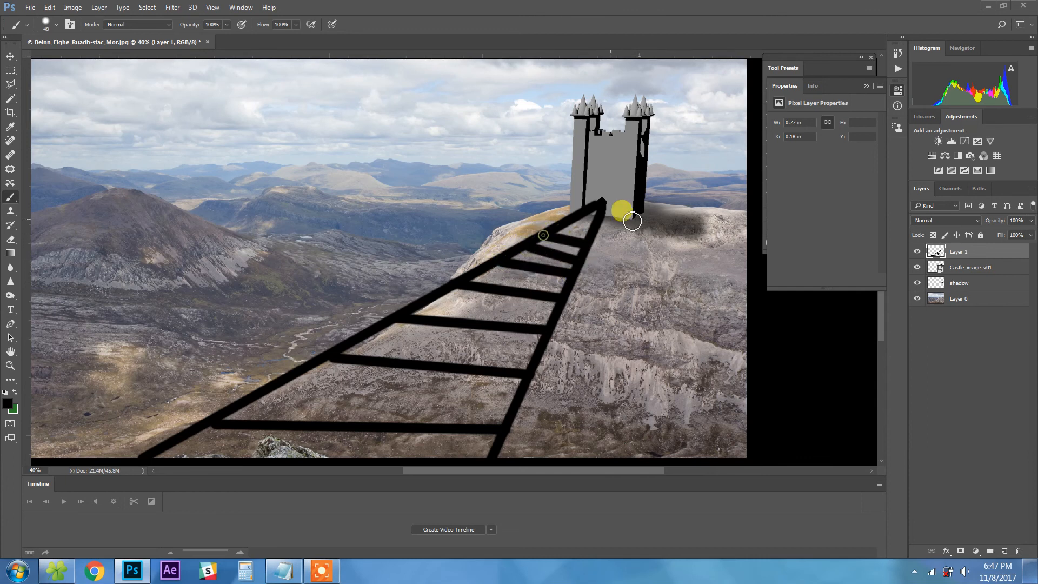
Step: Sketch a sagging black railing with posts along the bridge's left side, rising toward the castle
drag(501, 258, 510, 225)
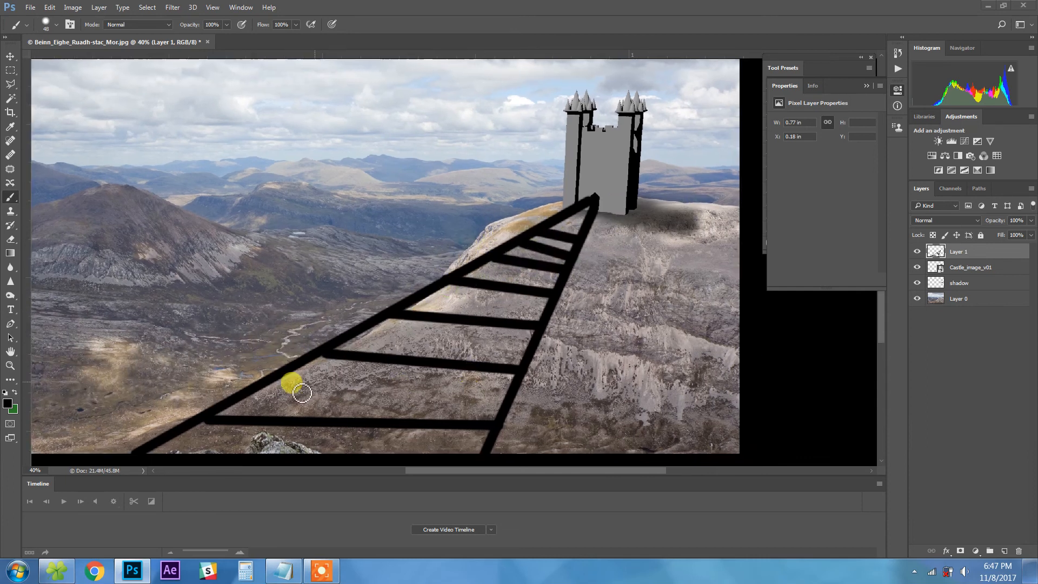
mouse_move(143, 457)
mouse_down()
mouse_move(121, 352)
mouse_move(248, 297)
mouse_move(326, 311)
mouse_move(431, 239)
mouse_move(560, 186)
mouse_move(568, 196)
mouse_up()
drag(256, 298, 270, 348)
drag(434, 250, 437, 276)
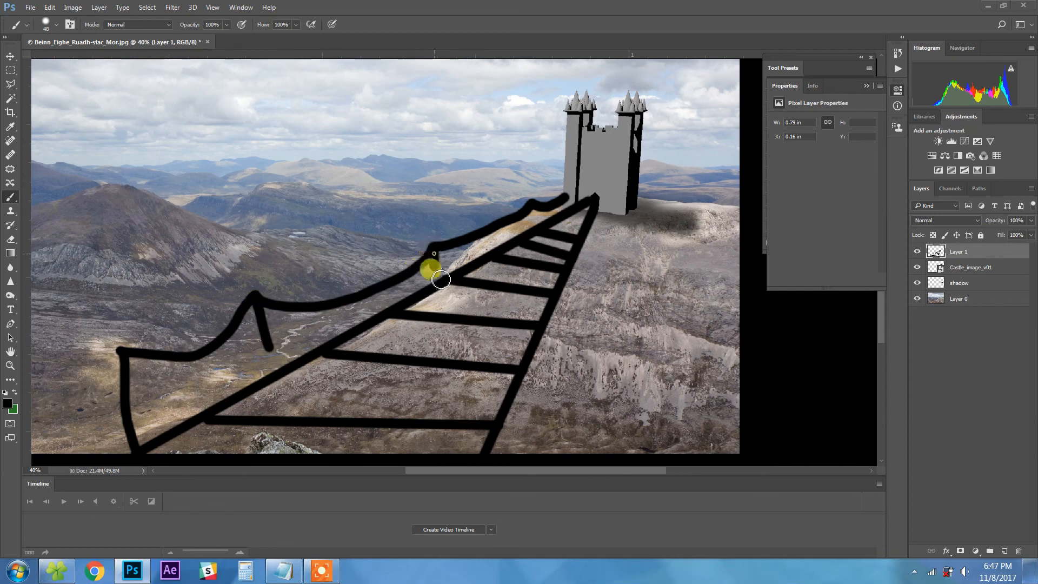
drag(477, 237, 503, 246)
drag(548, 200, 547, 212)
Step: Sketch railing posts and sagging ropes along the bridge's right side and dab a few black dots on the hilltop beside the castle
mouse_move(566, 197)
mouse_down()
mouse_move(576, 214)
mouse_move(593, 207)
mouse_move(559, 286)
mouse_up()
drag(532, 235, 534, 328)
drag(506, 253, 515, 369)
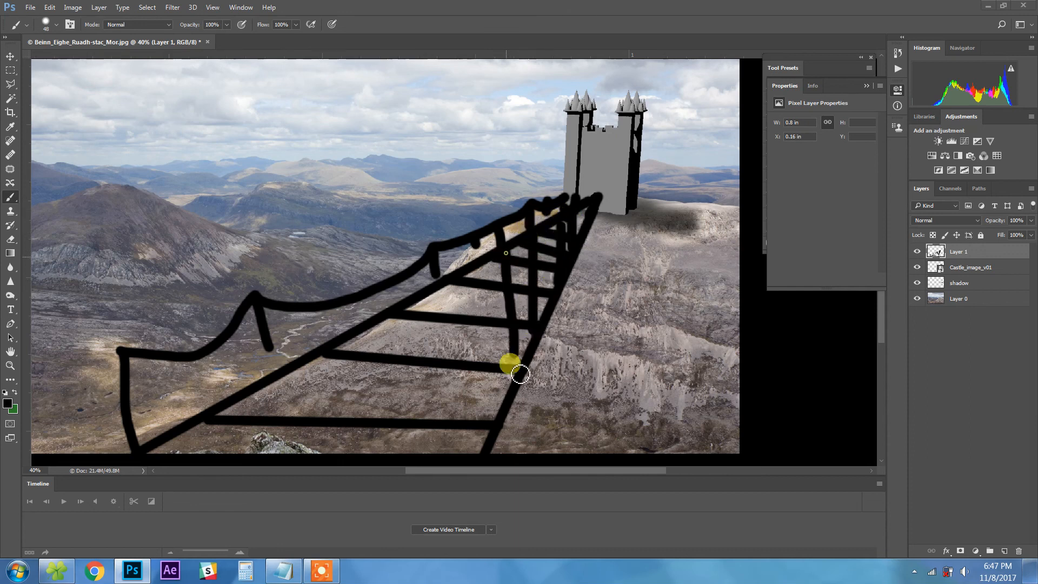
mouse_move(431, 299)
mouse_down()
mouse_move(464, 433)
mouse_move(511, 279)
mouse_up()
mouse_move(510, 274)
mouse_down()
mouse_move(529, 281)
mouse_move(532, 270)
mouse_up()
drag(532, 265, 569, 254)
mouse_move(471, 459)
mouse_down()
mouse_move(526, 417)
mouse_move(520, 397)
mouse_move(501, 454)
mouse_move(575, 262)
mouse_move(589, 254)
mouse_up()
click(680, 207)
click(640, 208)
click(668, 214)
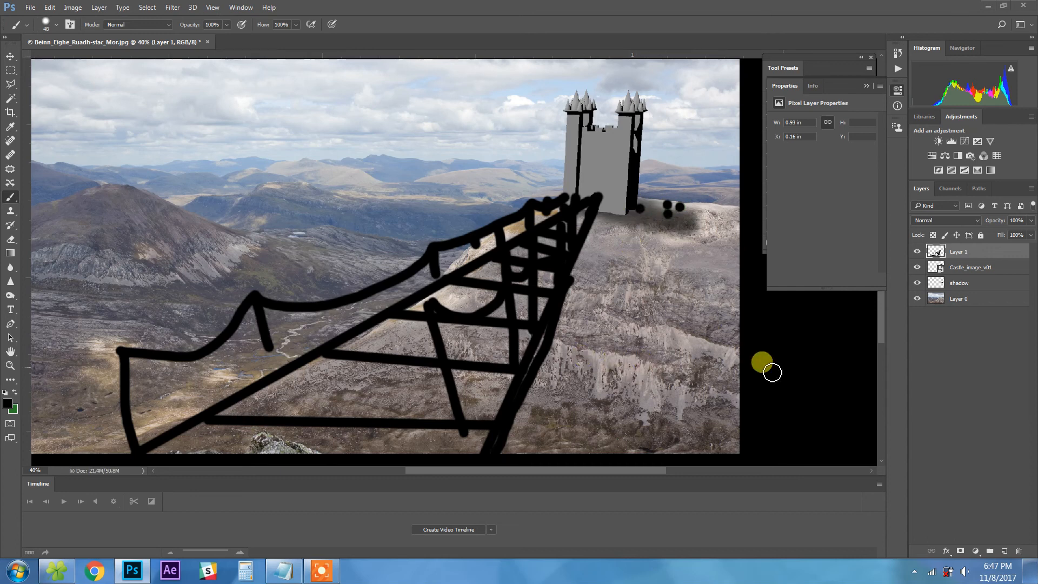
Step: Add a new layer between the bridge sketch and the castle layer and name it clouds
click(1005, 550)
mouse_move(981, 258)
mouse_down()
mouse_move(985, 280)
mouse_move(976, 274)
mouse_up()
drag(149, 358, 255, 407)
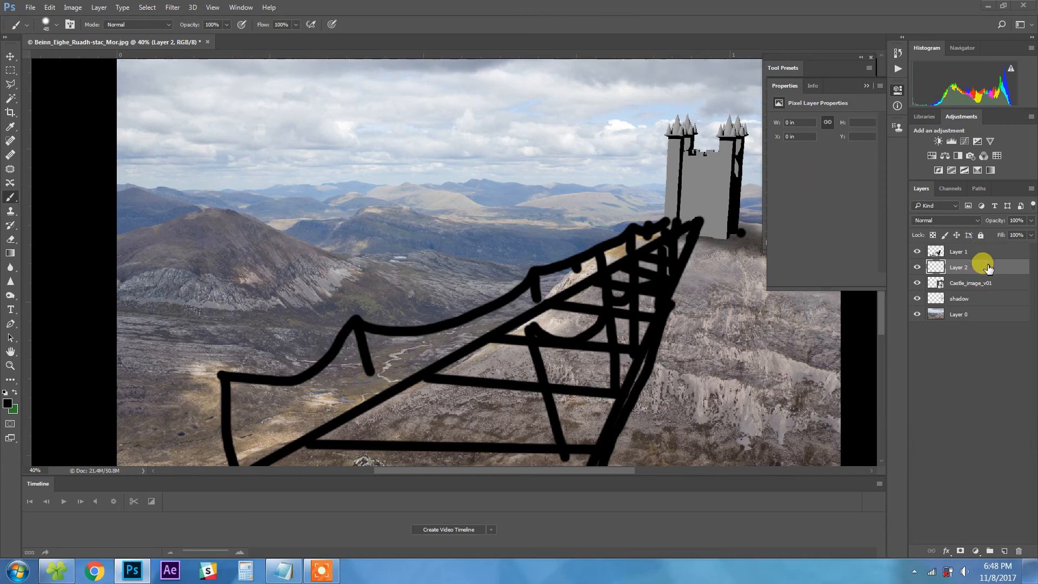
double_click(961, 268)
text(clouds)
key(Return)
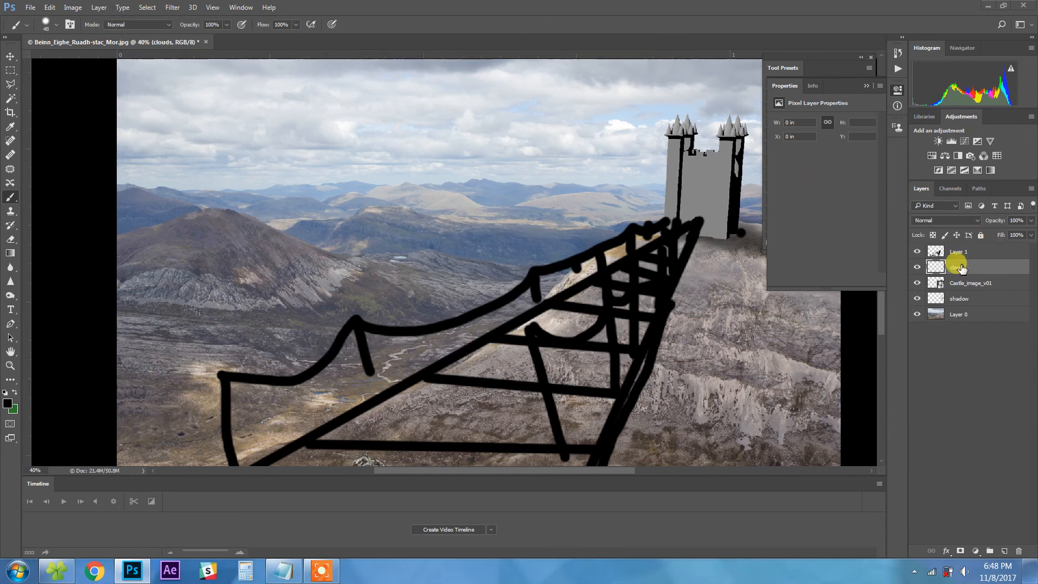
Step: Fill the clouds layer with the Clouds render filter, using the current black and green colors
click(172, 7)
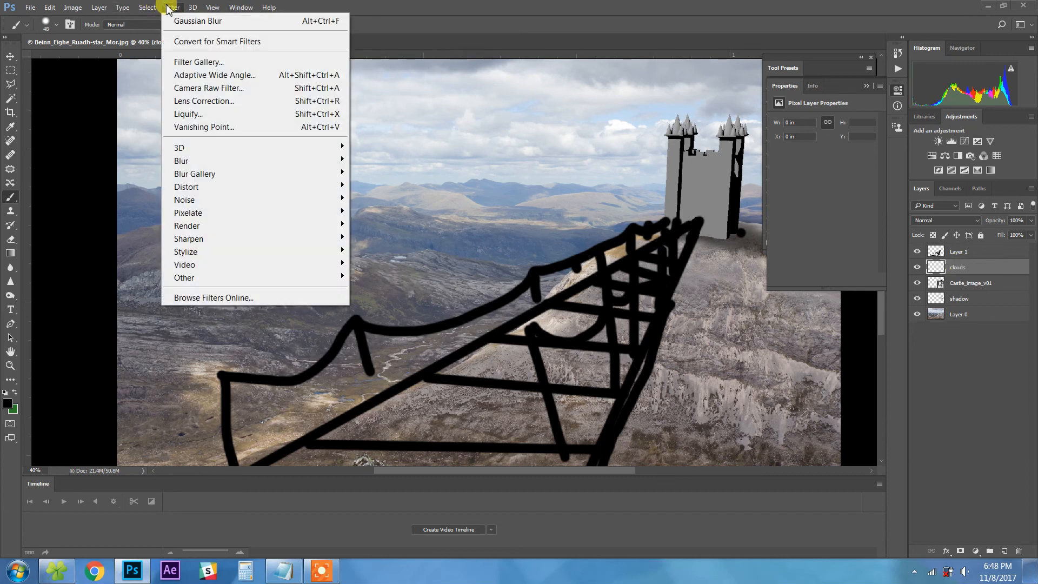
click(213, 230)
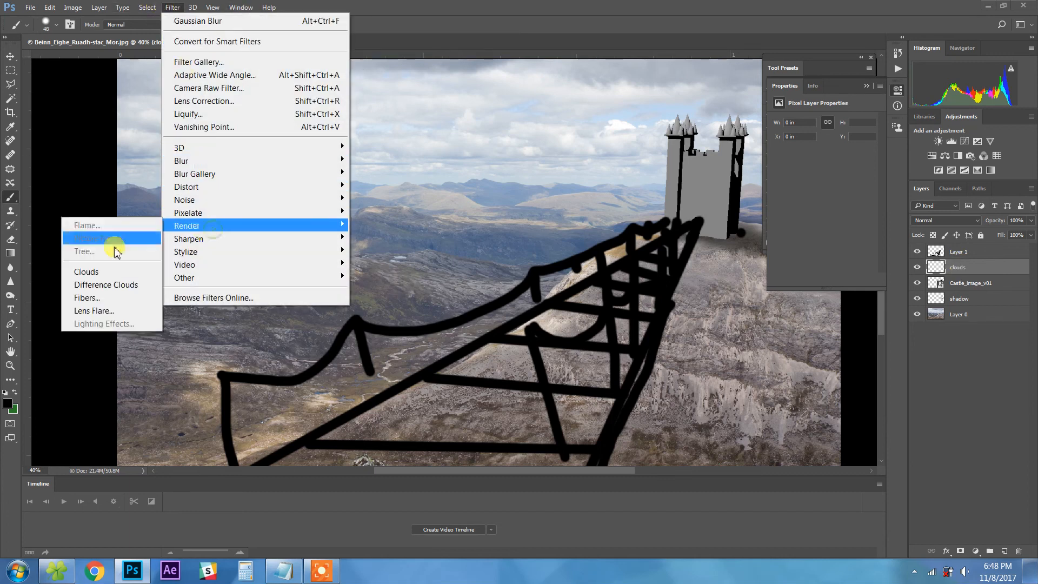
click(118, 276)
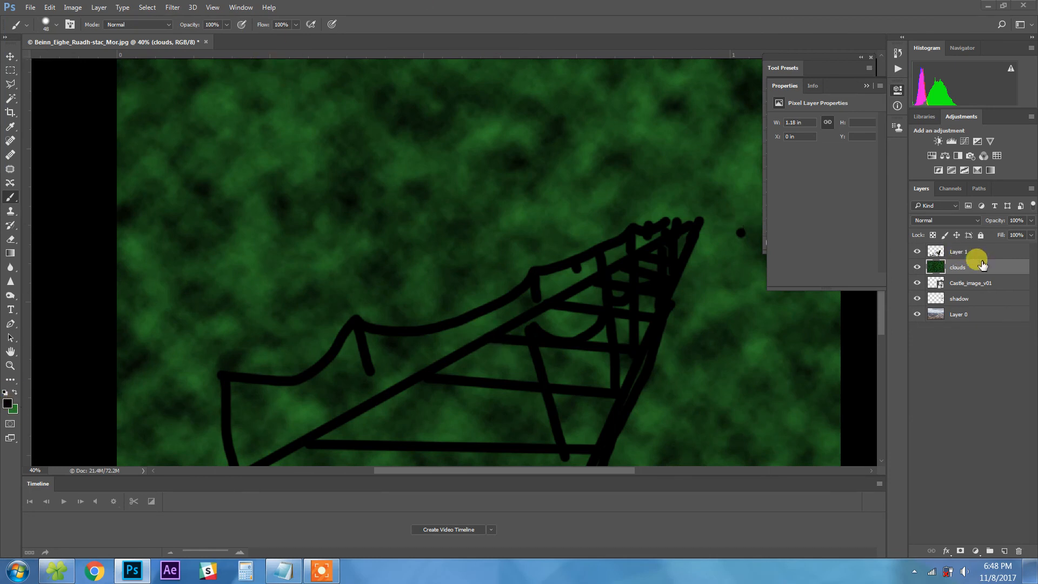
Step: Add a mask to the clouds layer and hide the green over the sky, mountains and castle with a 633 px brush at 0% hardness
click(960, 552)
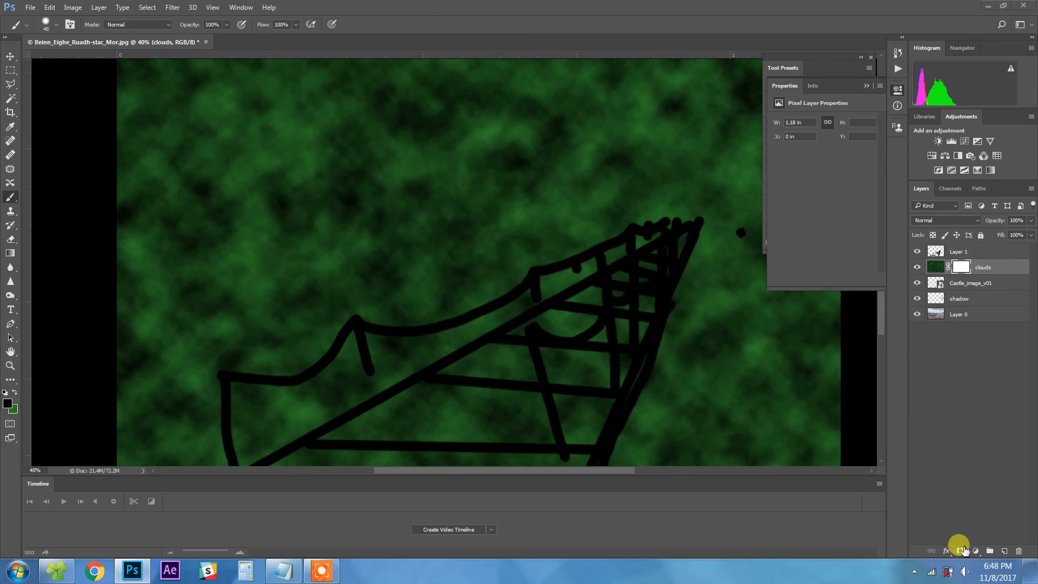
alt+right_drag(214, 347, 277, 354)
right_click(260, 309)
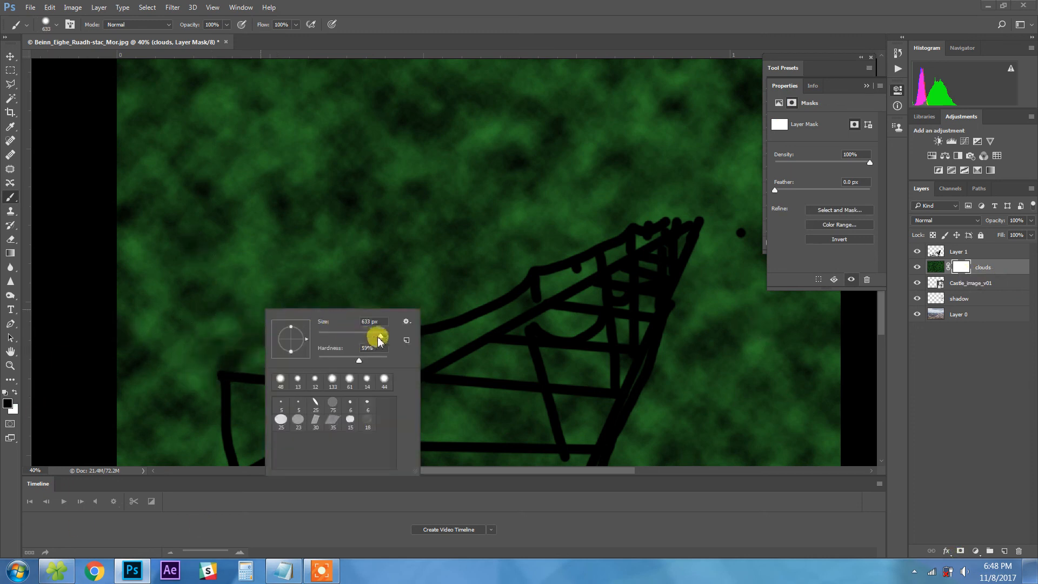
drag(359, 361, 286, 361)
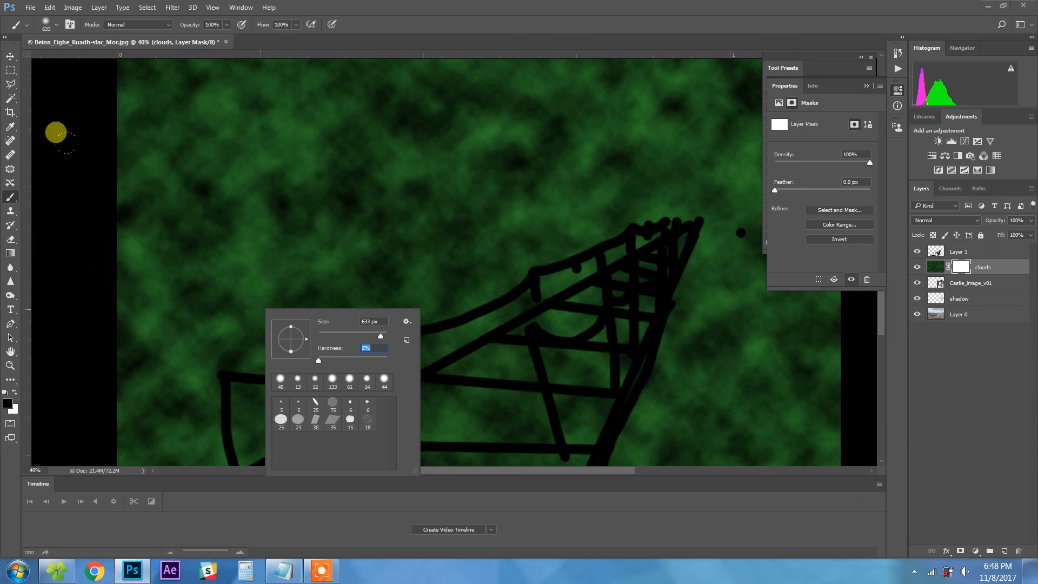
mouse_move(68, 187)
mouse_down()
mouse_move(401, 195)
mouse_move(862, 127)
mouse_move(665, 19)
mouse_move(73, 7)
mouse_move(325, 28)
mouse_move(584, 106)
mouse_move(360, 102)
mouse_up()
mouse_move(375, 145)
mouse_down()
mouse_move(345, 213)
mouse_move(286, 239)
mouse_up()
mouse_move(41, 66)
mouse_down()
mouse_move(5, 50)
mouse_move(761, 49)
mouse_move(765, 86)
mouse_up()
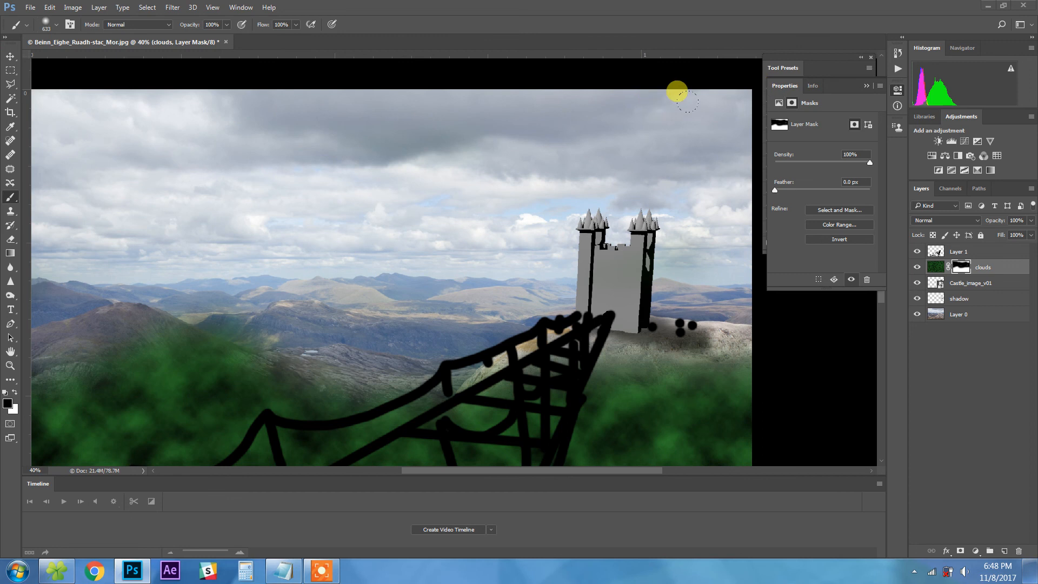
drag(660, 284, 695, 202)
mouse_move(260, 276)
mouse_down()
mouse_move(111, 223)
mouse_move(97, 336)
mouse_up()
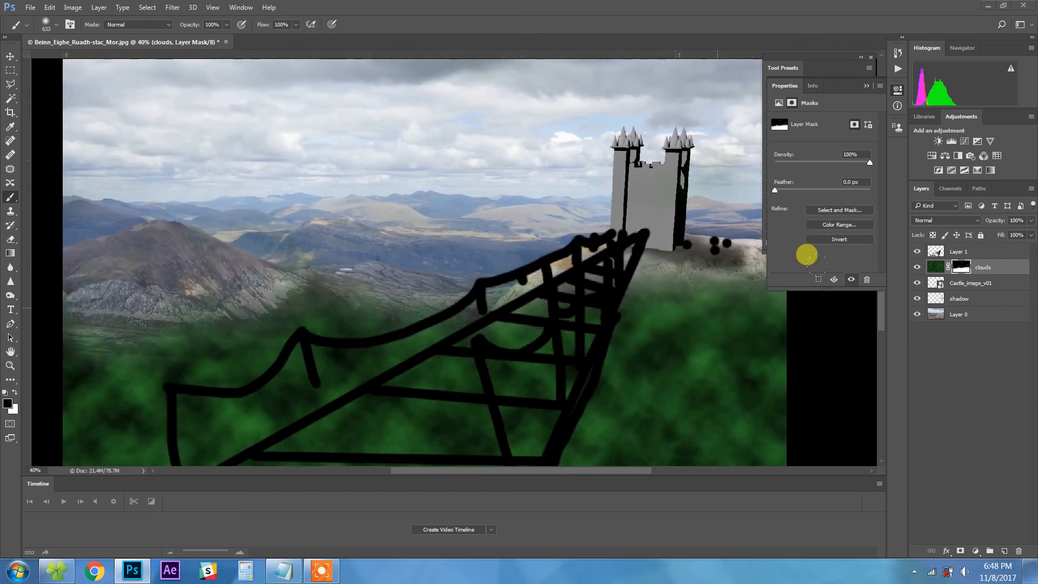
Step: Set the clouds layer to Multiply and mask away more green from the hill below the castle and the valley on the left
click(947, 220)
click(938, 256)
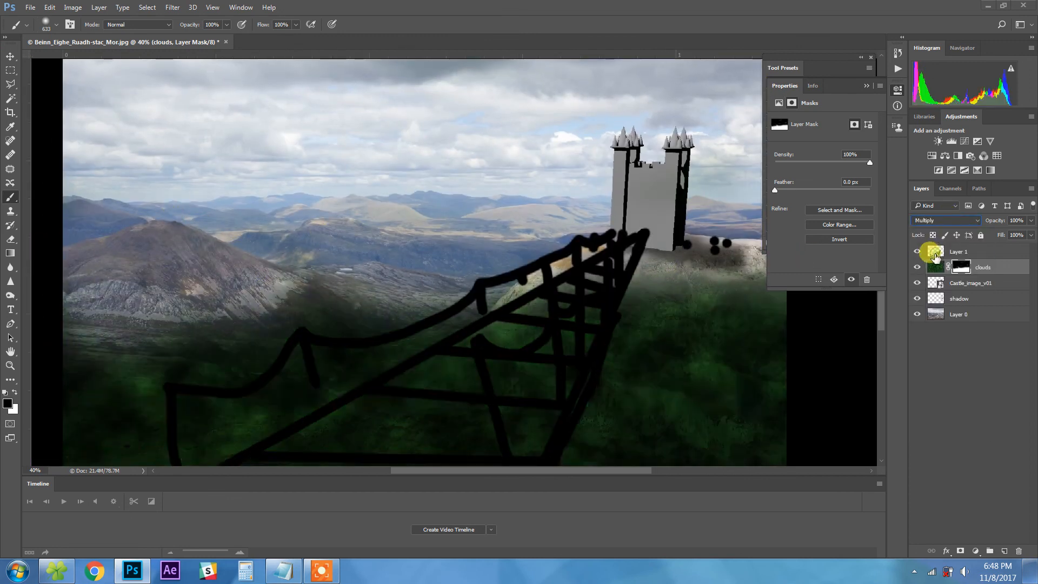
drag(704, 342, 712, 341)
mouse_move(662, 249)
mouse_down()
mouse_move(702, 243)
mouse_move(679, 262)
mouse_up()
mouse_move(88, 288)
mouse_down()
mouse_move(46, 311)
mouse_move(16, 359)
mouse_move(33, 422)
mouse_up()
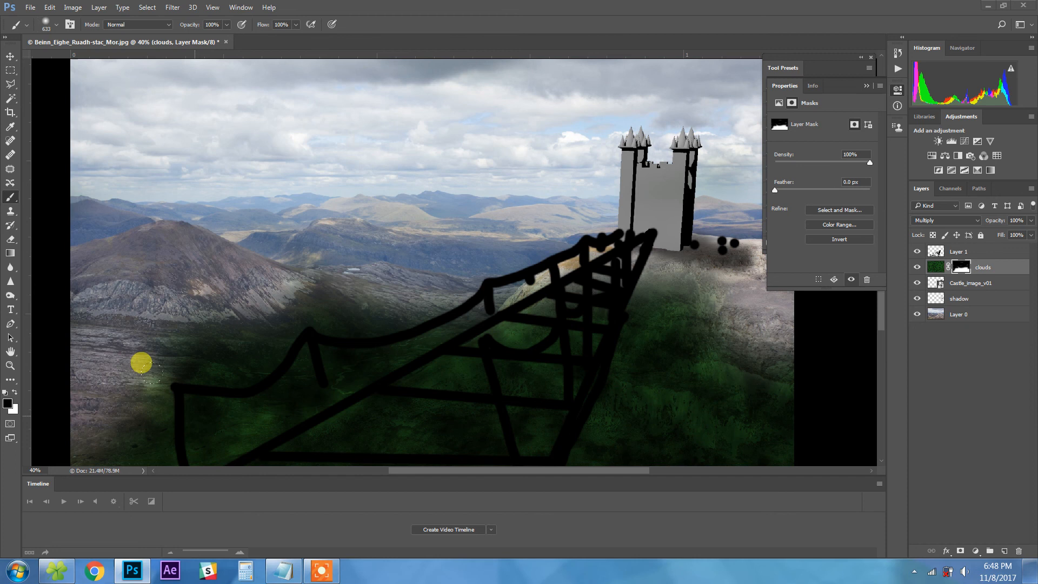
drag(623, 312, 681, 276)
alt+scroll(496, 274, down, 2)
mouse_move(337, 266)
mouse_down()
mouse_move(278, 248)
mouse_move(673, 267)
mouse_move(408, 285)
mouse_move(229, 317)
mouse_move(291, 279)
mouse_up()
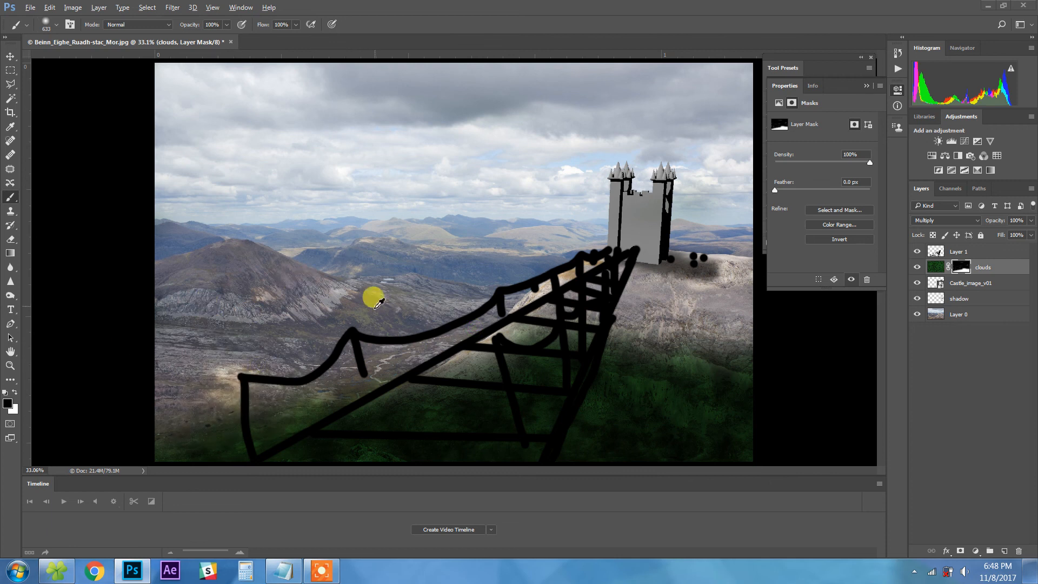
alt+scroll(374, 298, down, 1)
alt+scroll(370, 298, up, 2)
alt+scroll(384, 310, down, 1)
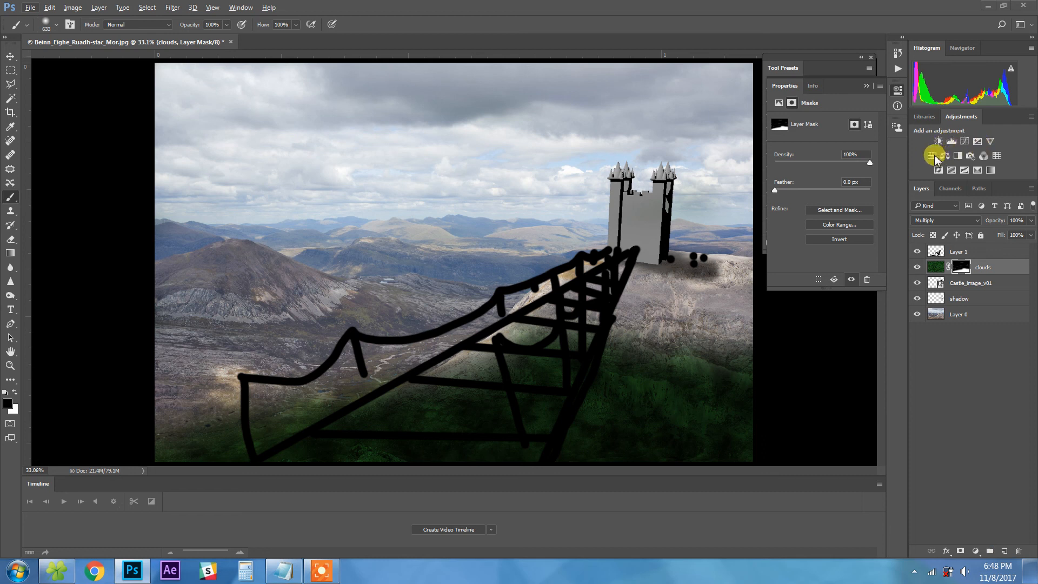
Step: Add a Photo Filter adjustment layer above all other layers, using Warming Filter (81) at 79% density
click(970, 157)
drag(991, 256, 985, 238)
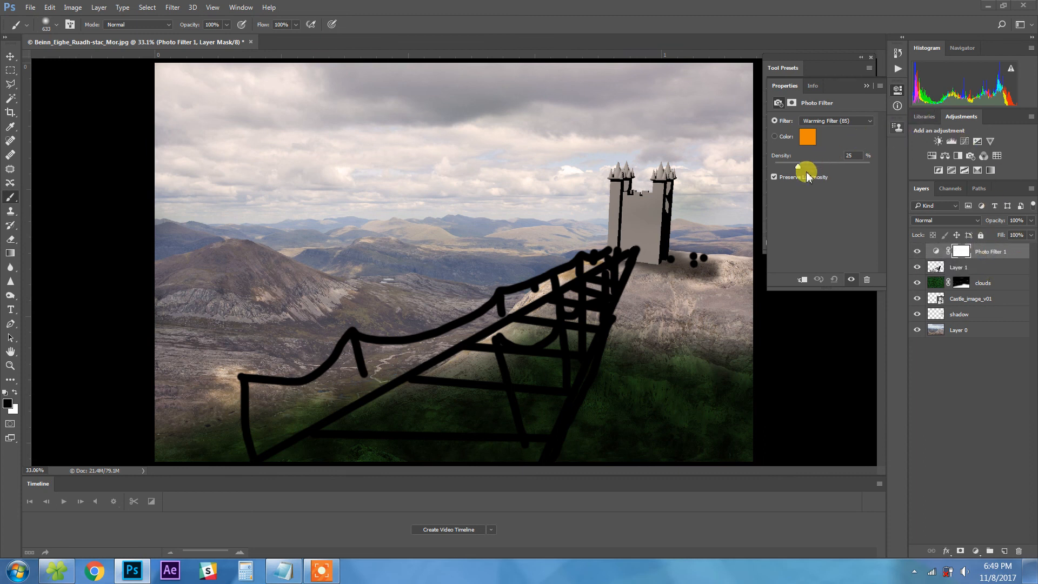
click(811, 121)
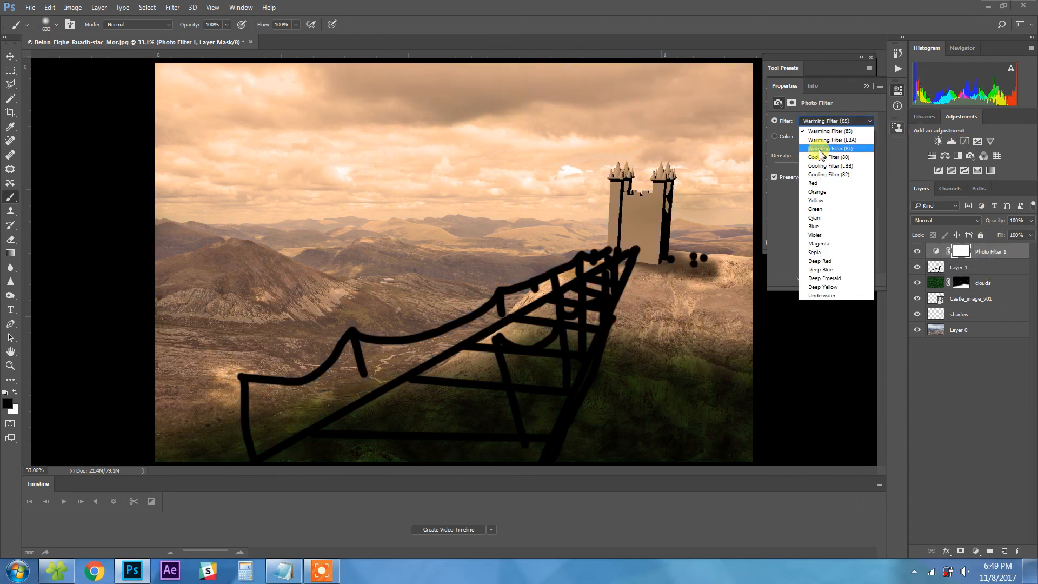
click(823, 149)
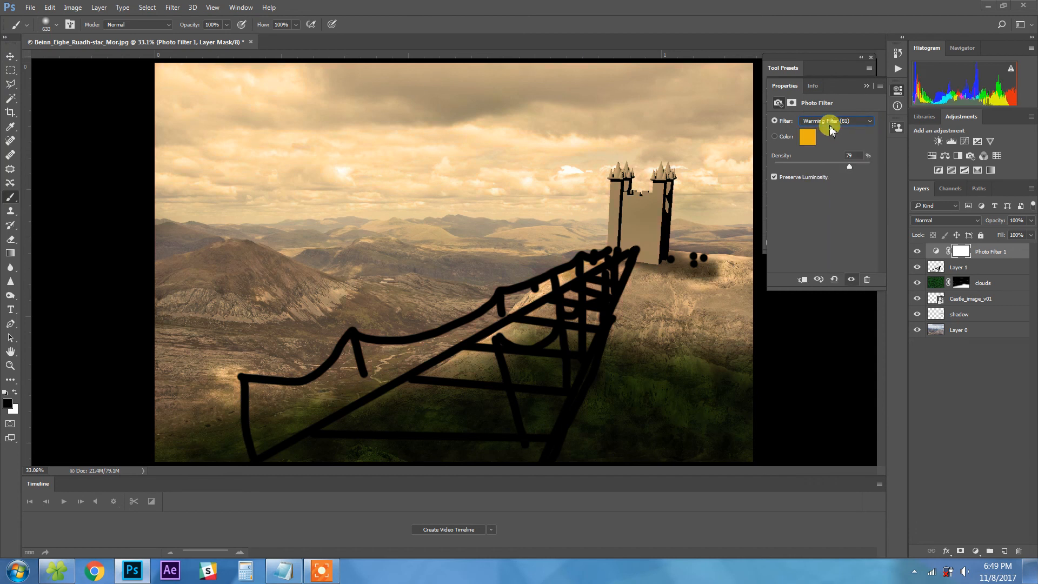
Step: Try Cooling Filter (LBB) on the Photo Filter adjustment, settle on the Orange filter at 87% density, and switch to the Move tool
click(831, 121)
click(825, 157)
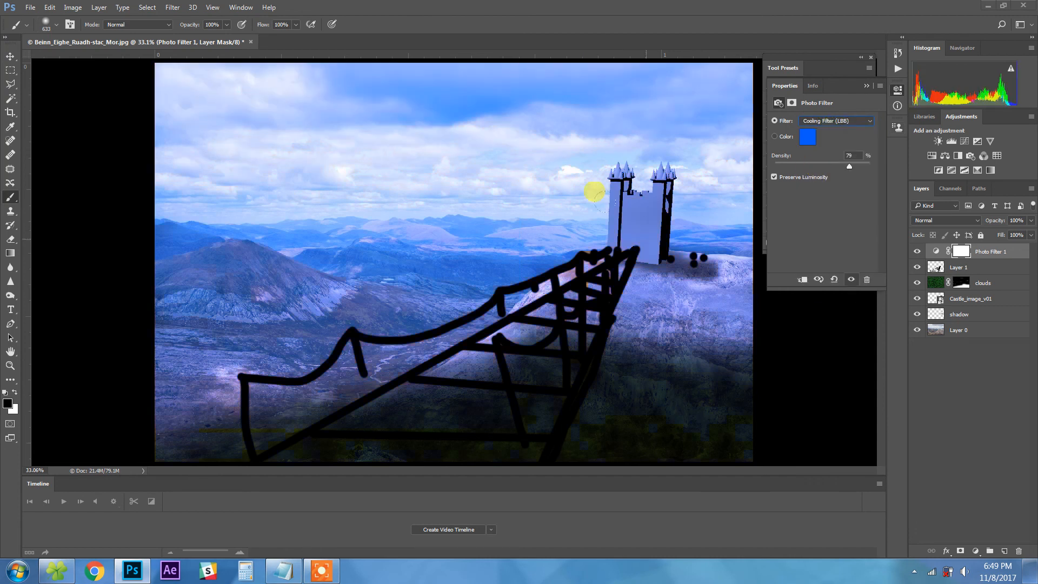
drag(862, 167, 858, 168)
scroll(445, 244, down, 4)
scroll(446, 247, up, 1)
scroll(449, 243, up, 1)
scroll(450, 243, down, 1)
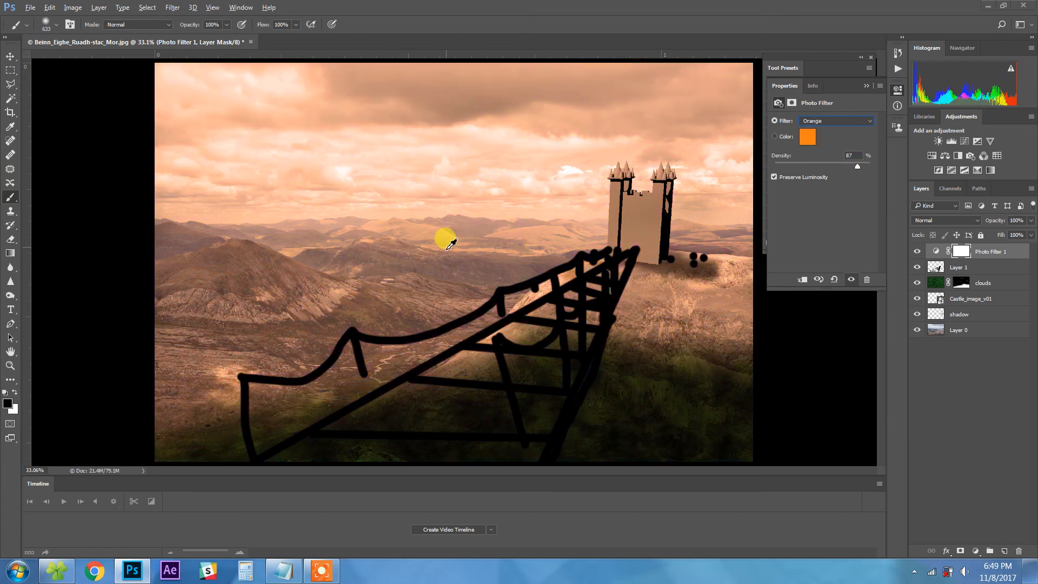
click(11, 56)
alt+scroll(118, 134, down, 3)
alt+scroll(494, 262, up, 3)
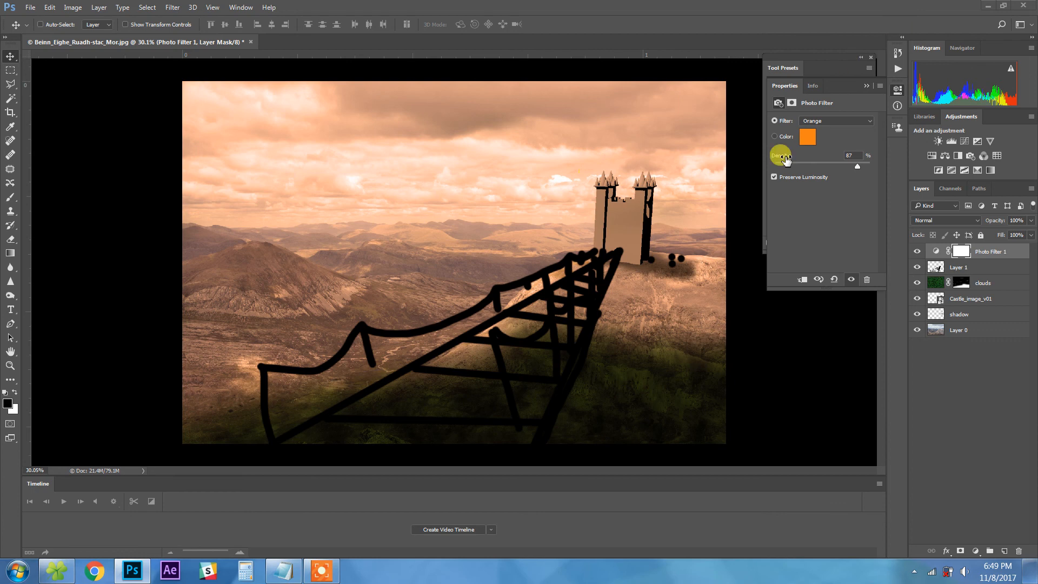
Step: Switch to Notepad to review the castle project's checklist through the Photoshop compositing item, and return to Photoshop
click(283, 570)
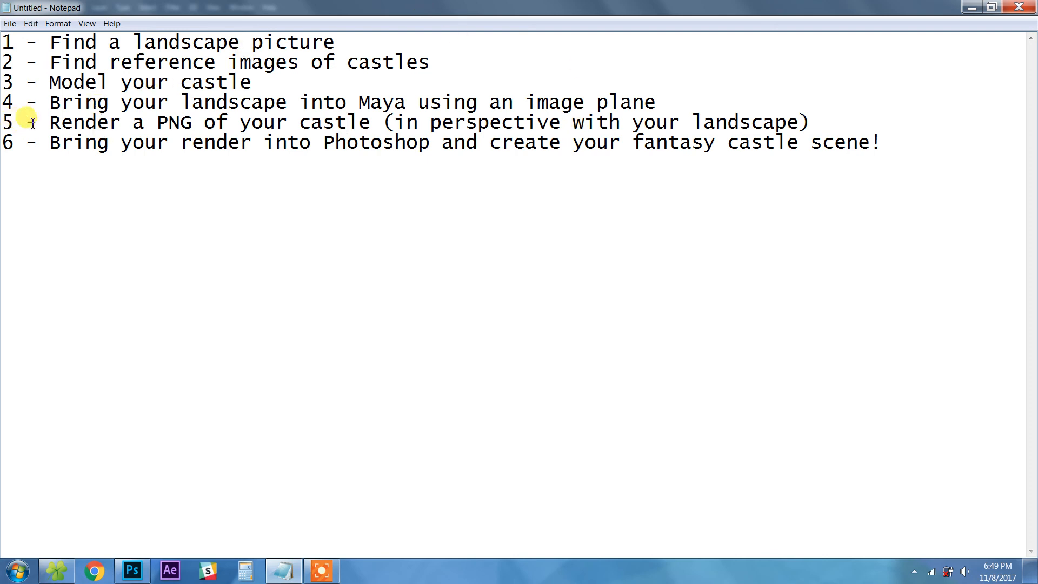
drag(50, 143, 71, 142)
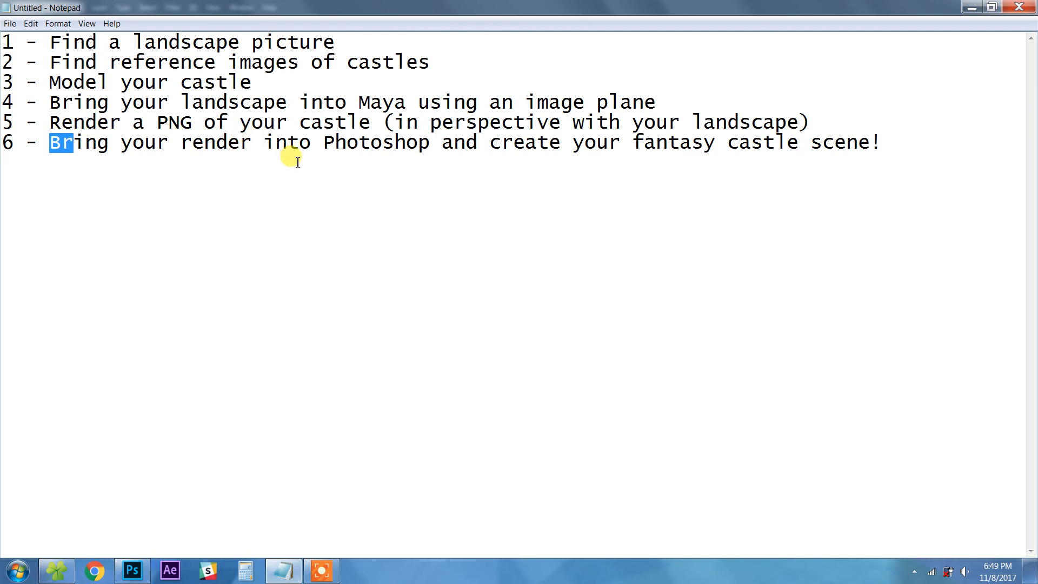
click(358, 135)
click(972, 8)
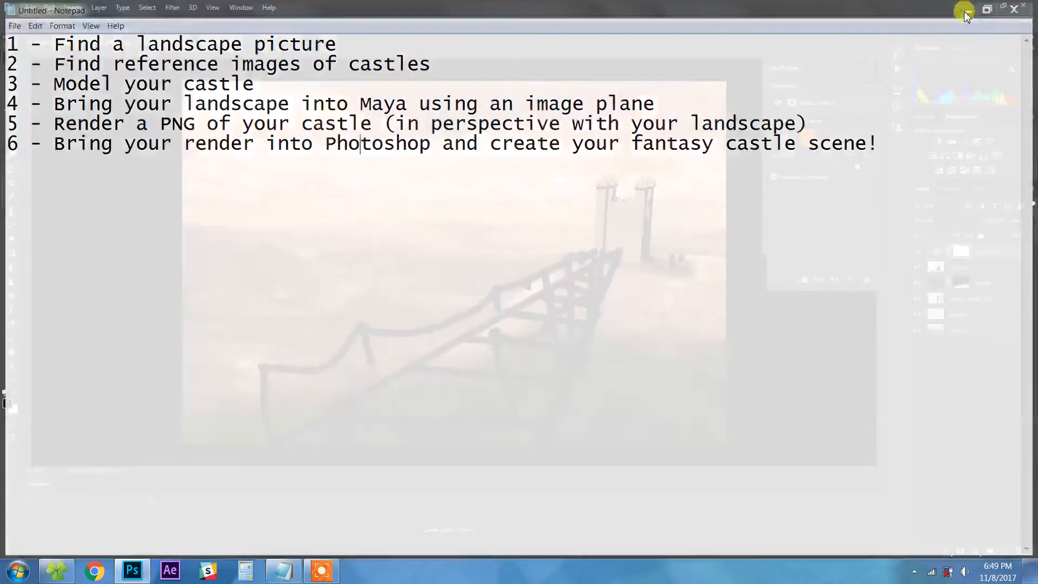